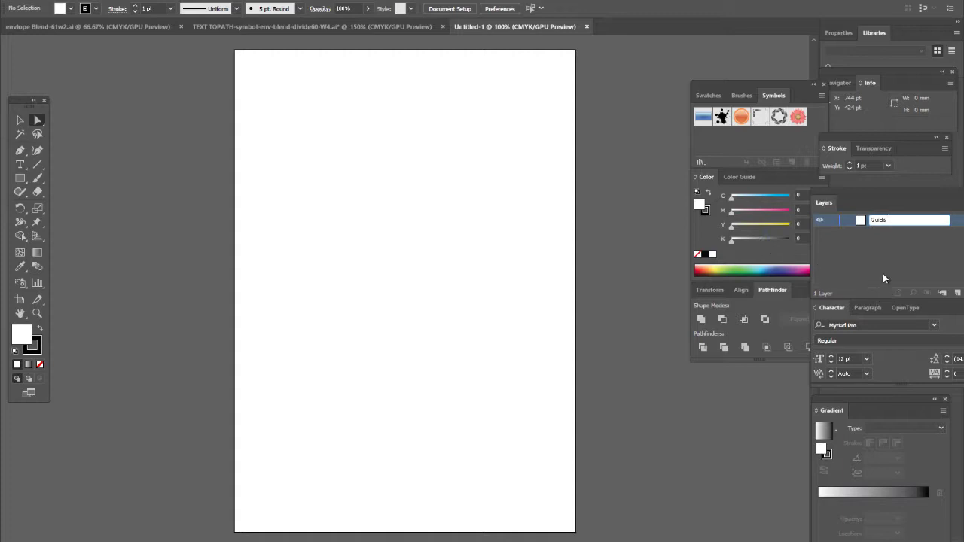
# Rename the layer to Guide and show the document rulers.
pyautogui.press('Return')
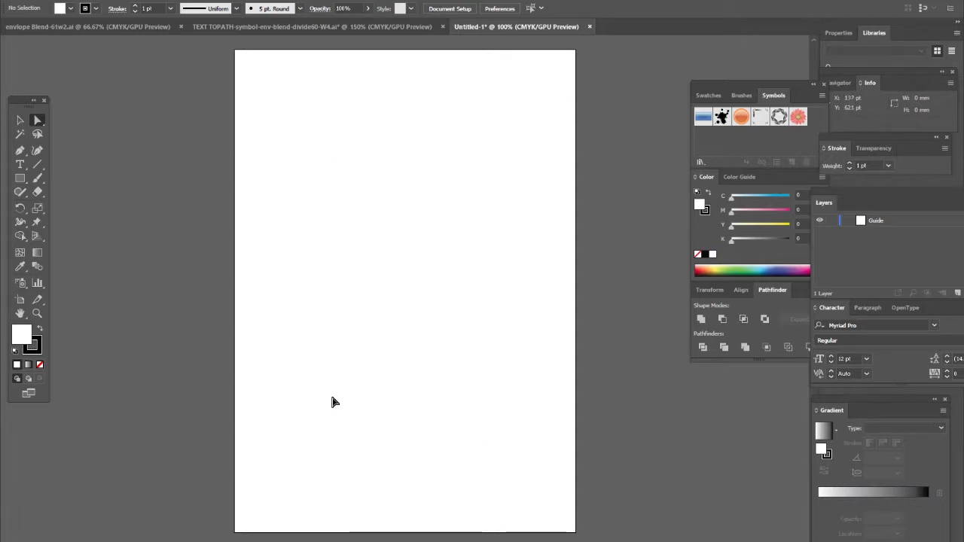
pyautogui.hotkey('ctrl', 'r')
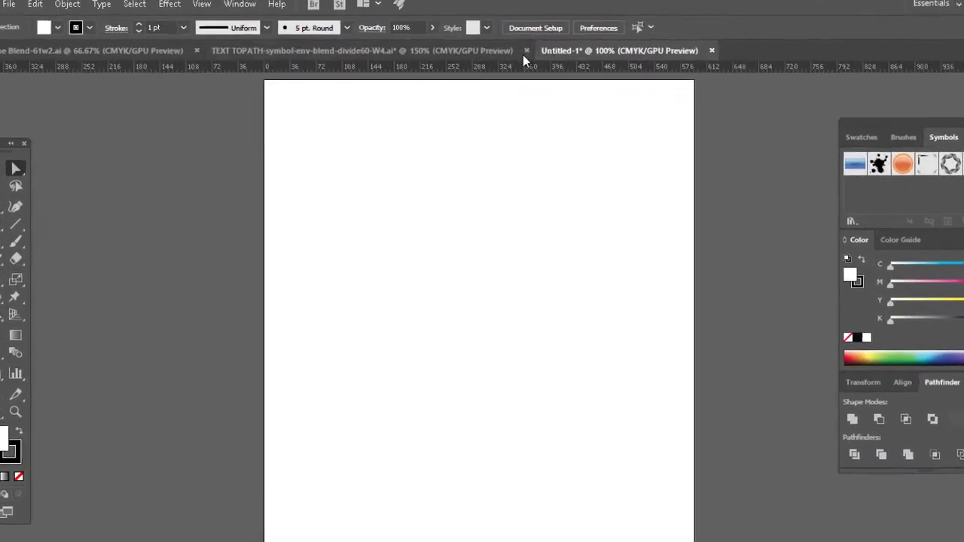
# Close the TEXT TOPATH-symbol-env-blend-divide60-W4.ai document without saving its changes.
pyautogui.click(476, 36)
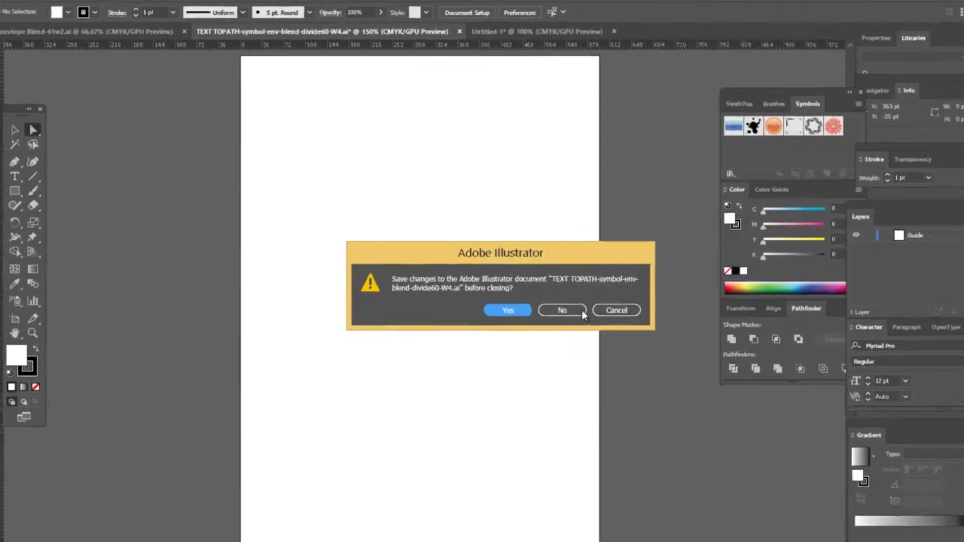
pyautogui.click(627, 366)
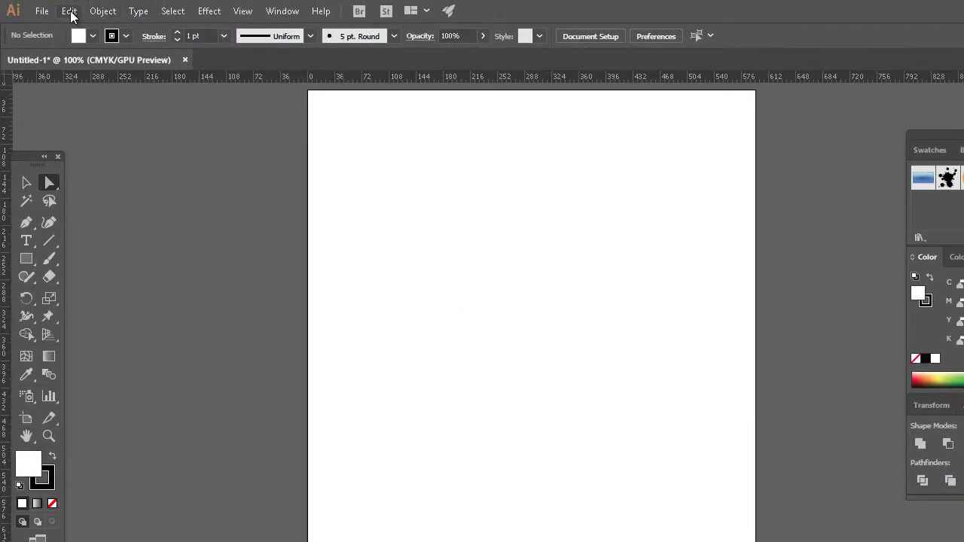
# Set the general units to Centimeters in the preferences.
pyautogui.click(70, 13)
pyautogui.moveTo(174, 531)
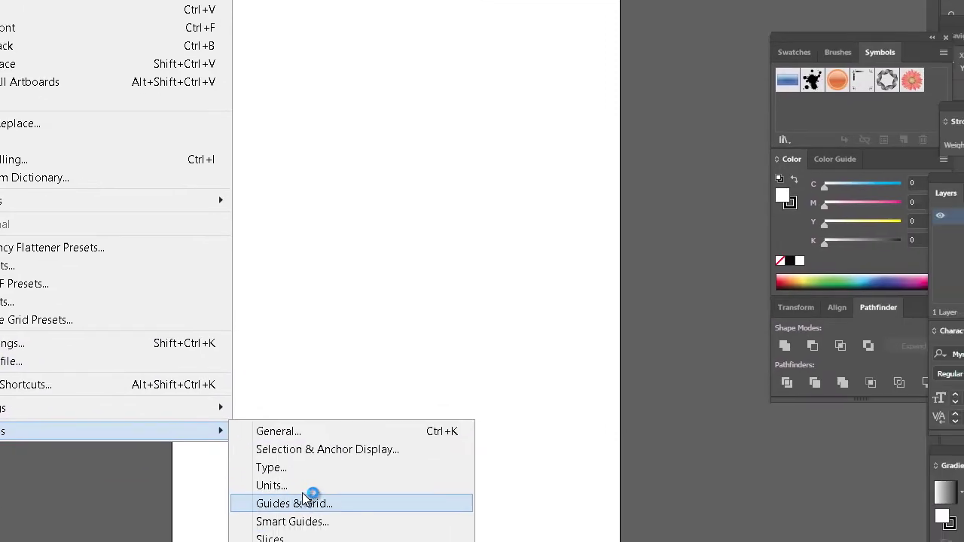
pyautogui.click(301, 486)
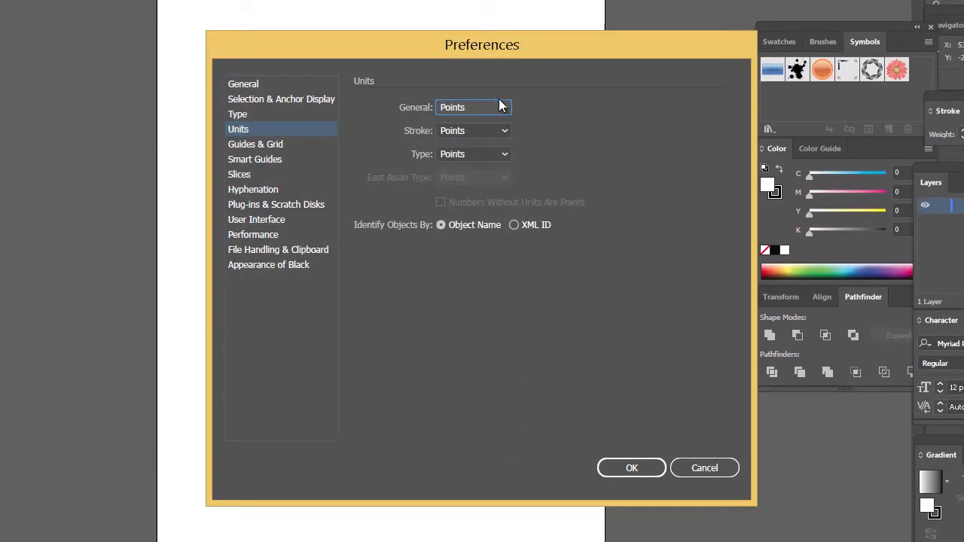
pyautogui.click(502, 107)
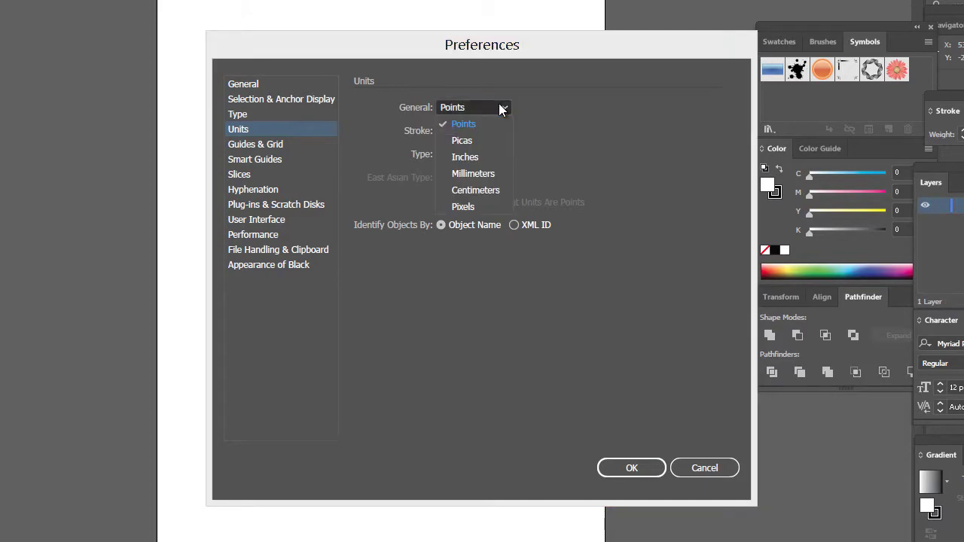
pyautogui.click(500, 193)
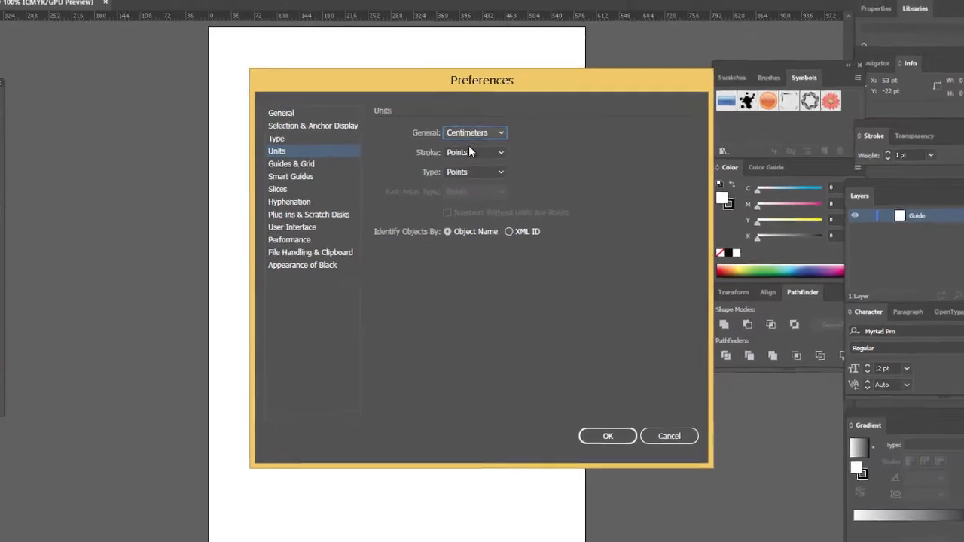
pyautogui.click(606, 436)
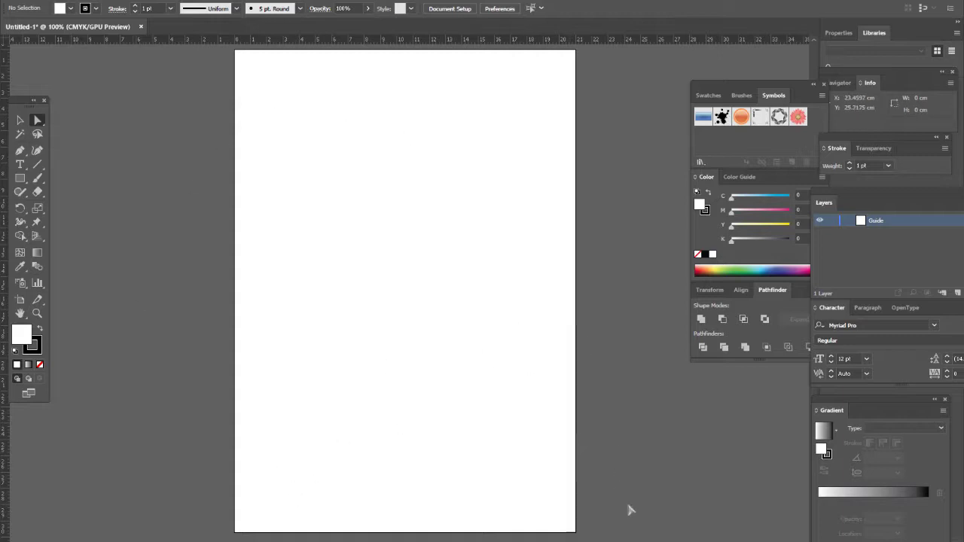
# Move the ruler origin to the intersection of the horizontal and vertical guides.
pyautogui.click(676, 535)
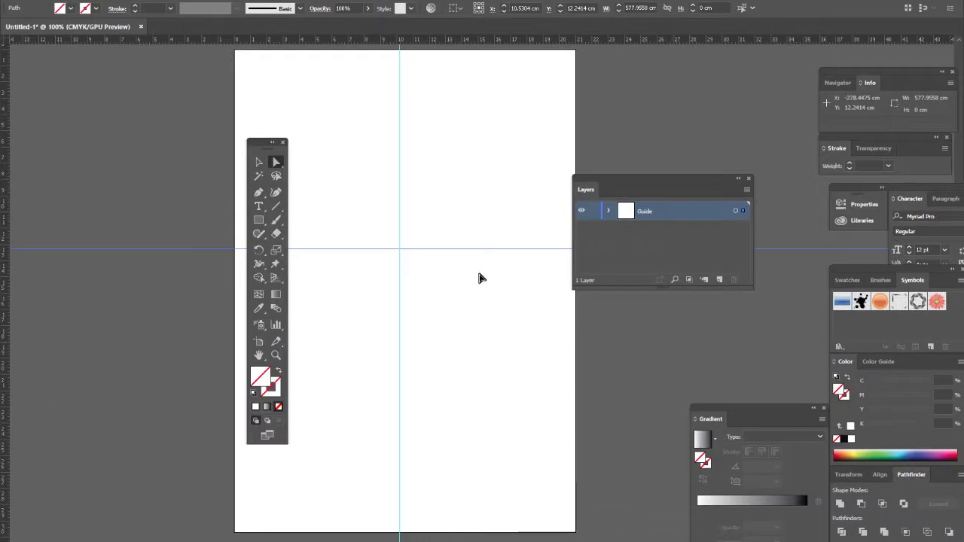
pyautogui.click(399, 249)
pyautogui.click(399, 258)
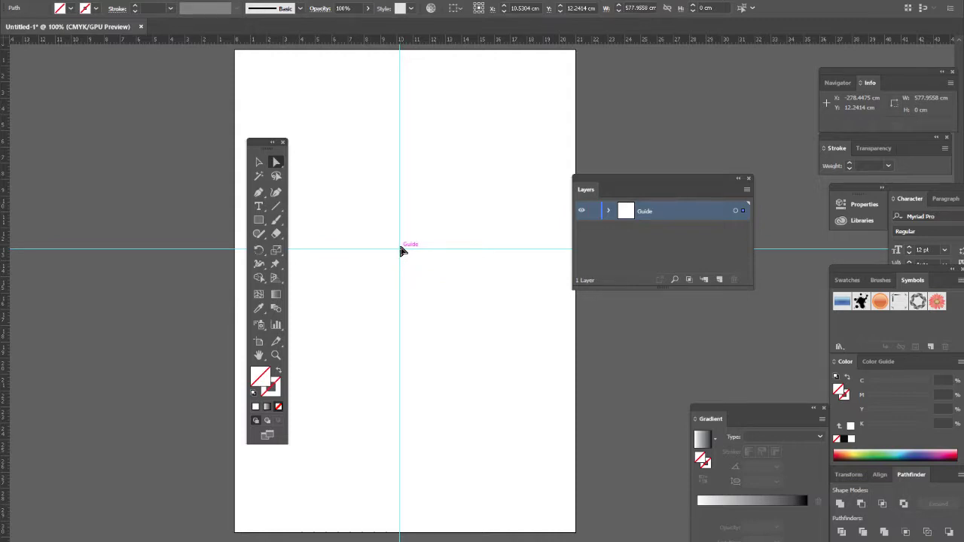
pyautogui.click(401, 250)
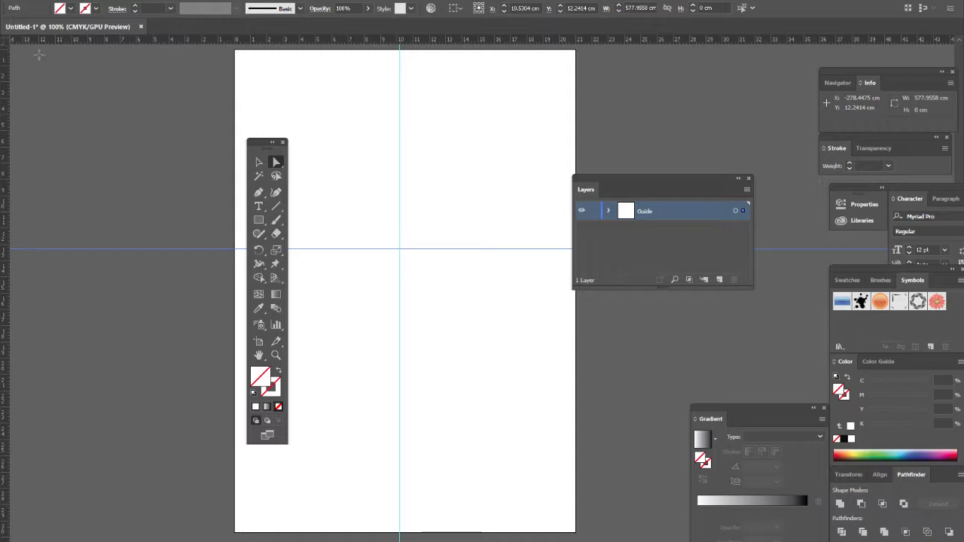
pyautogui.moveTo(9, 45); pyautogui.dragTo(399, 248)
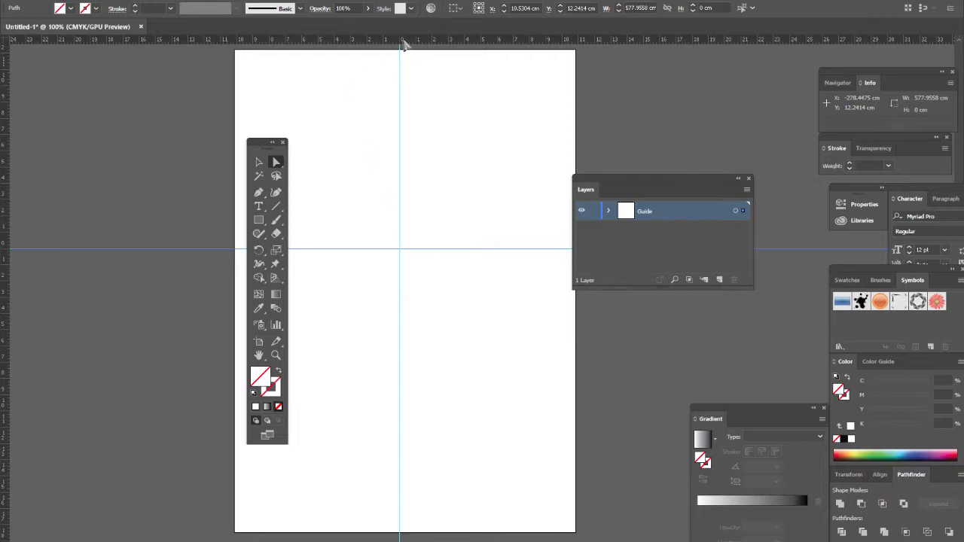
pyautogui.click(12, 255)
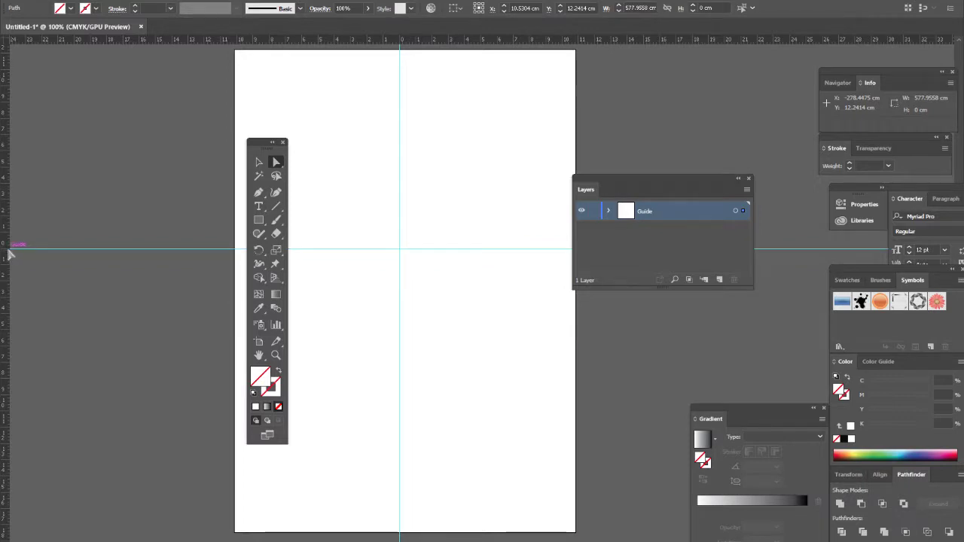
pyautogui.click(8, 250)
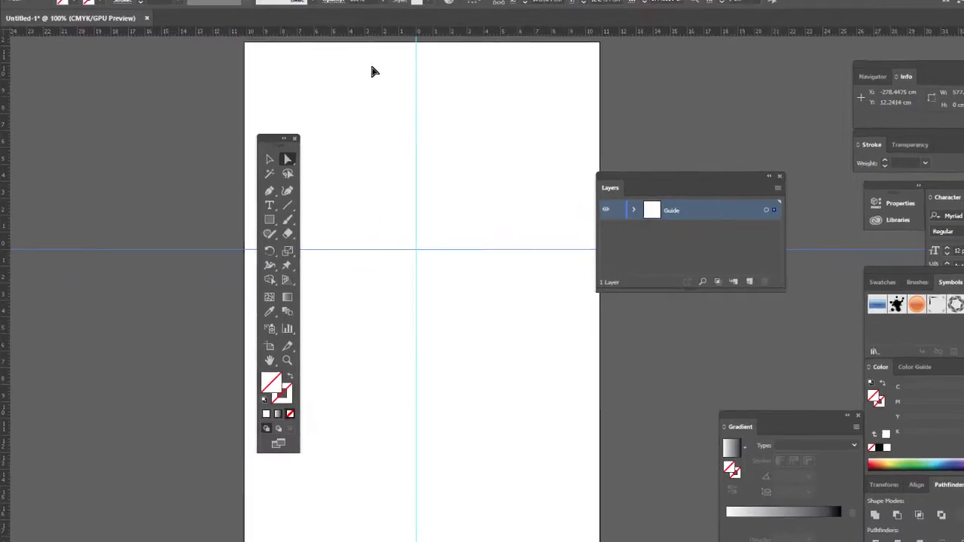
# Add two vertical guides, about 3 cm to the left and right of the centre guide.
pyautogui.moveTo(8, 89); pyautogui.dragTo(459, 131)
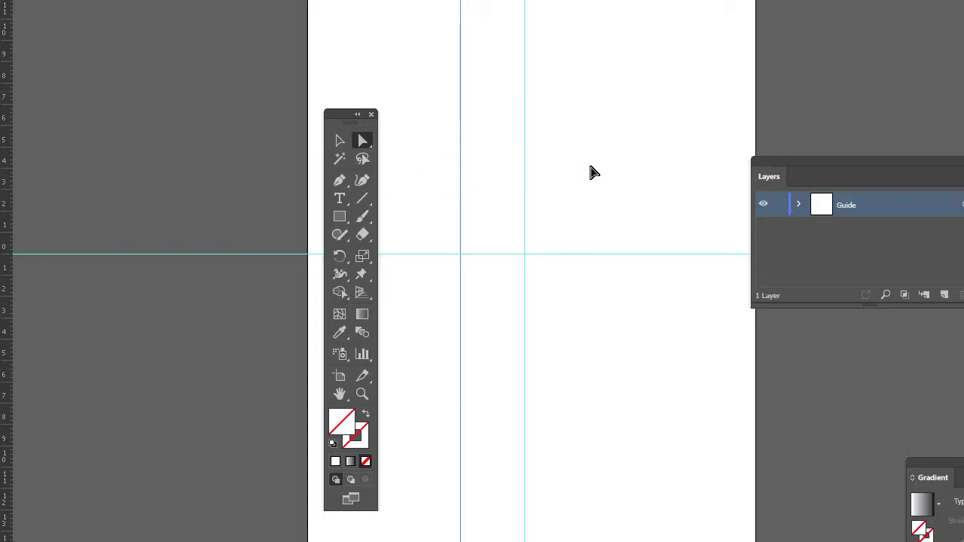
pyautogui.moveTo(159, 238); pyautogui.dragTo(591, 256)
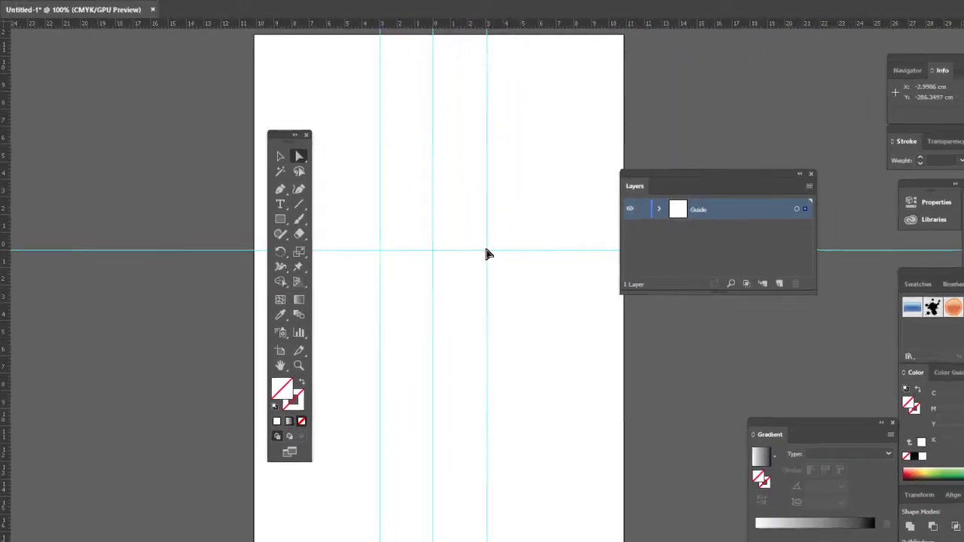
pyautogui.moveTo(488, 254); pyautogui.dragTo(487, 253)
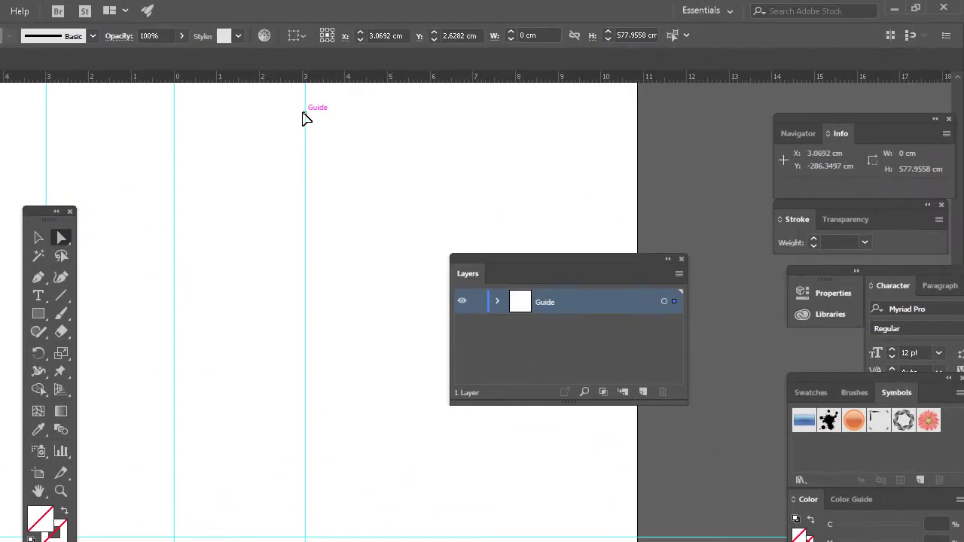
# Nudge the guide right of centre closer to the 3 cm ruler mark.
pyautogui.moveTo(305, 118)
pyautogui.mouseDown()
pyautogui.moveTo(303, 98)
pyautogui.moveTo(302, 112)
pyautogui.mouseUp()
pyautogui.scroll(3, 301, 100)
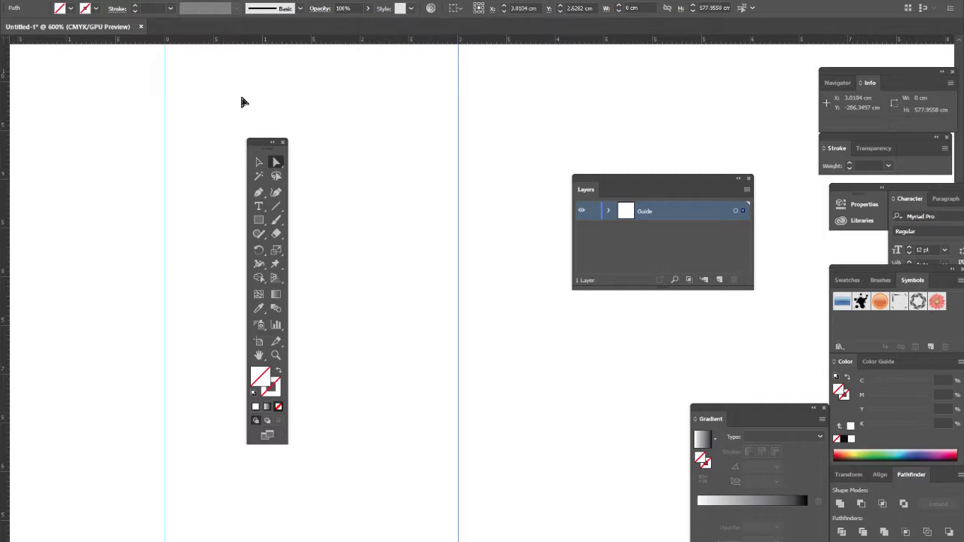
pyautogui.scroll(-2, 186, 93)
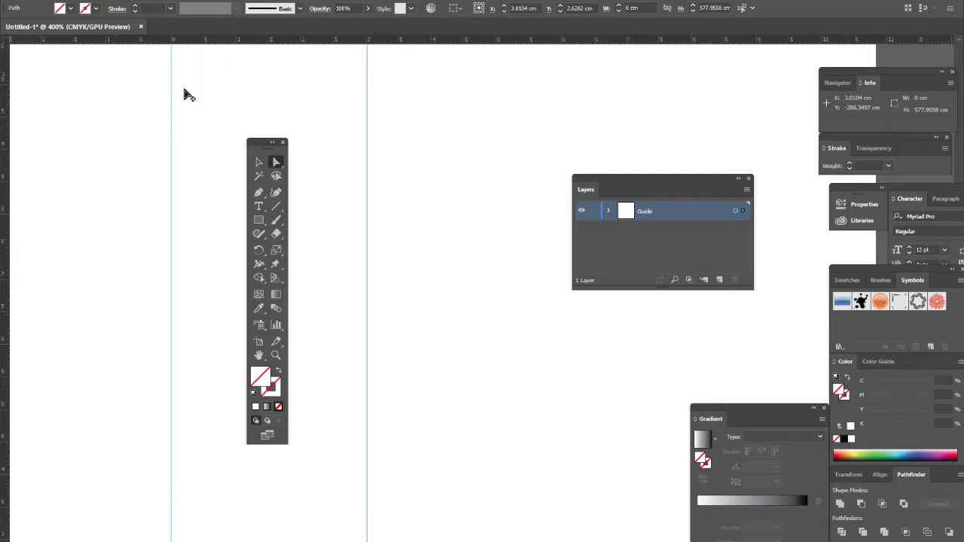
pyautogui.hotkey('alt', 'space')
pyautogui.press('Escape')
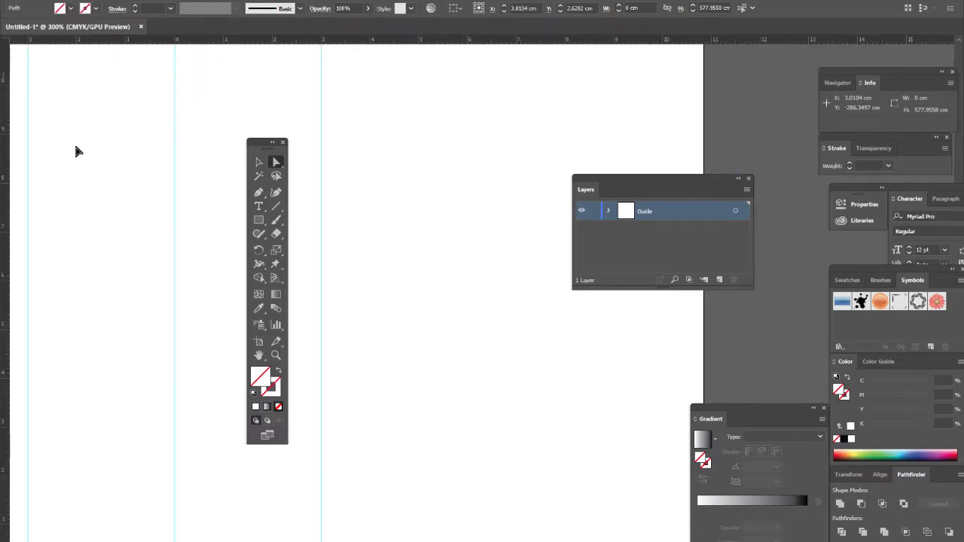
# Align the guide left of centre with the 3 cm ruler mark at high magnification.
pyautogui.click(73, 97)
pyautogui.moveTo(73, 98); pyautogui.dragTo(196, 174)
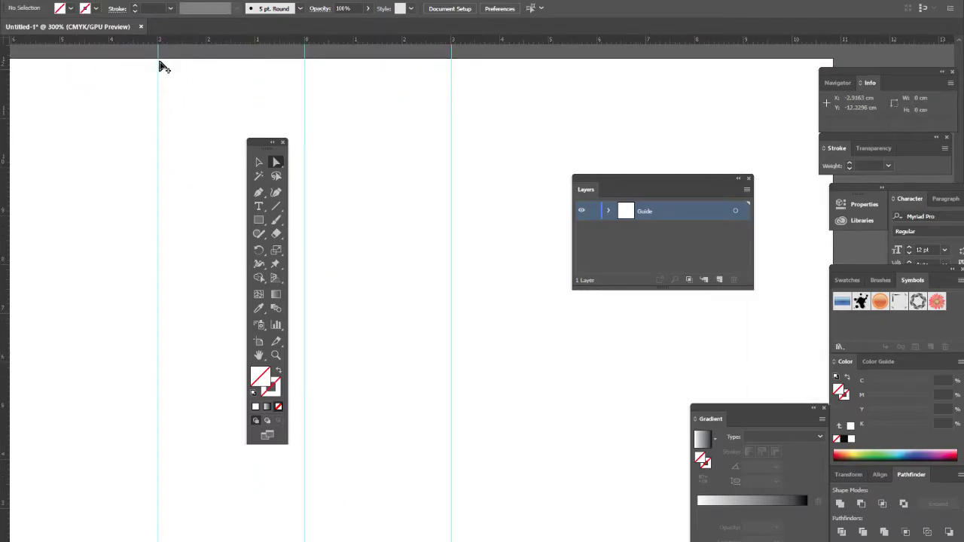
pyautogui.scroll(2, 155, 71)
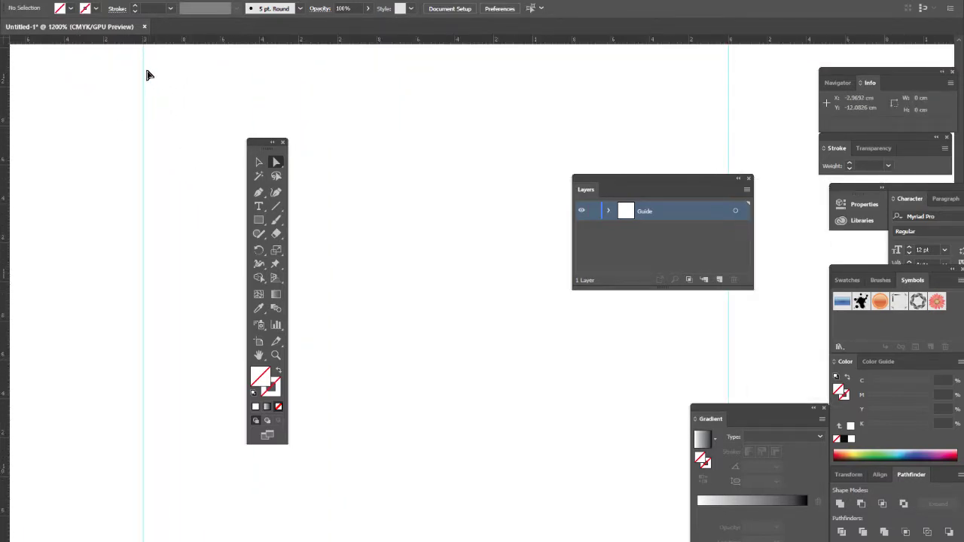
pyautogui.moveTo(144, 71); pyautogui.dragTo(144, 78)
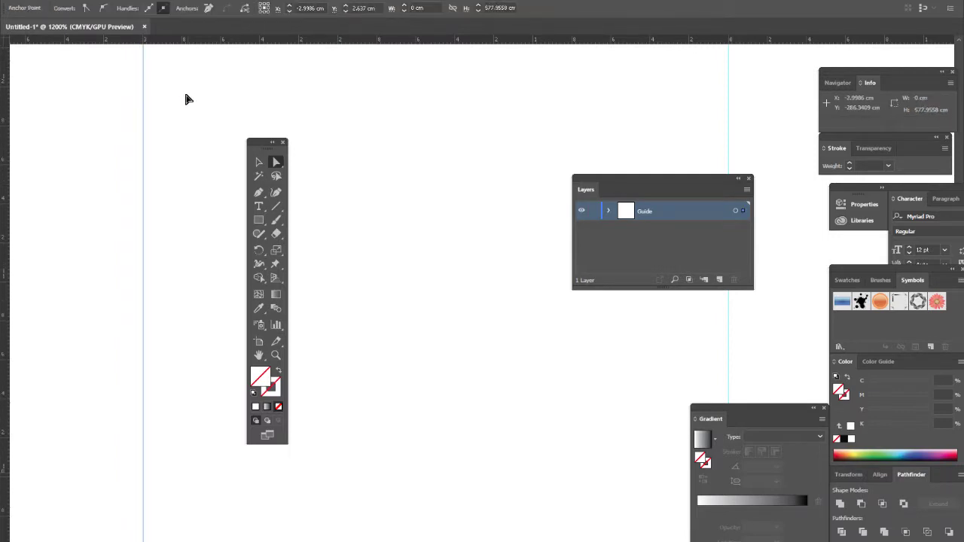
pyautogui.scroll(-3, 196, 146)
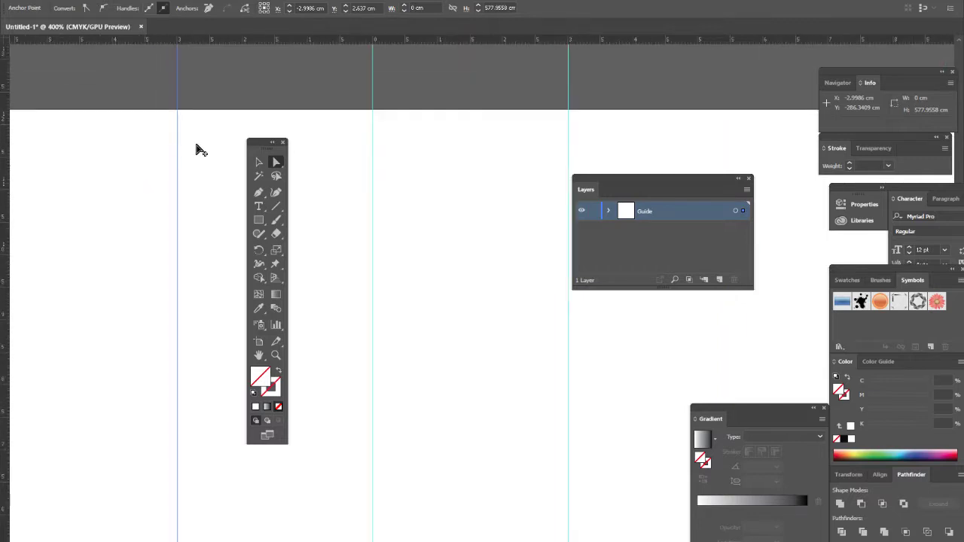
pyautogui.scroll(4, 197, 149)
pyautogui.scroll(-2, 198, 160)
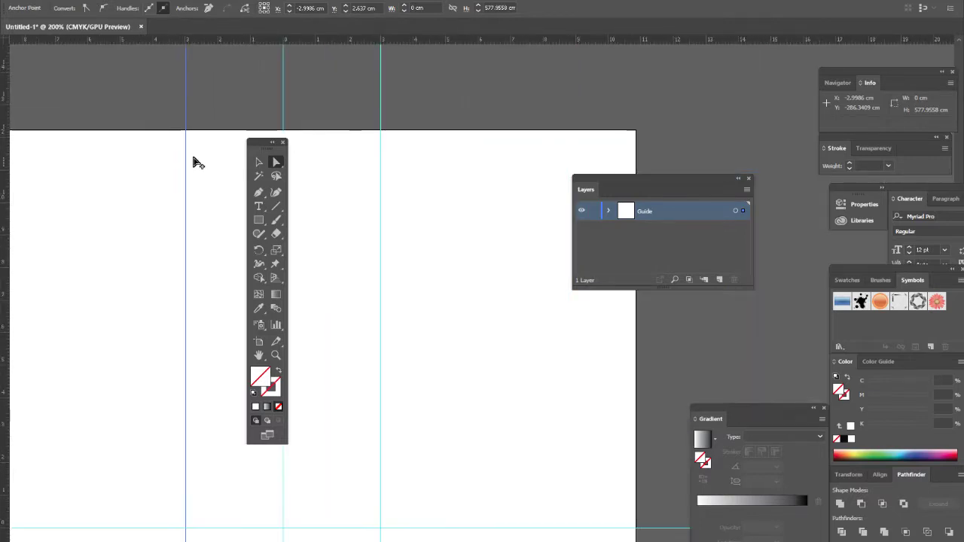
pyautogui.hscroll(-1, 419, 459)
pyautogui.hscroll(-2, 419, 459)
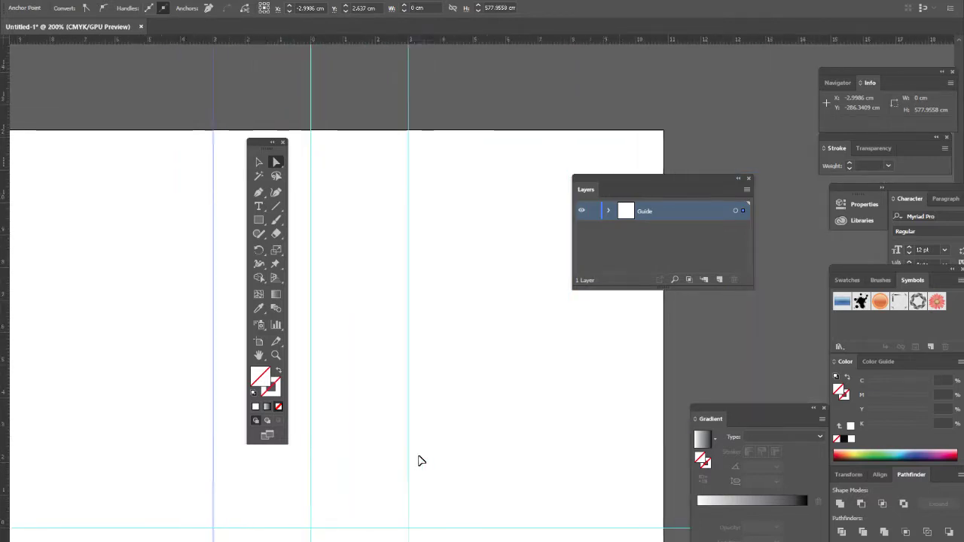
pyautogui.hscroll(3, 420, 460)
pyautogui.hscroll(-1, 420, 460)
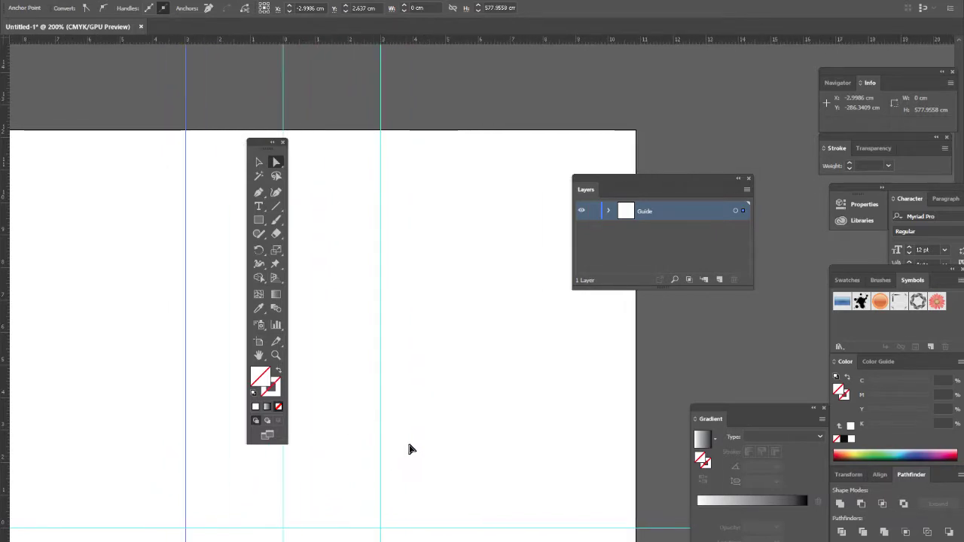
# Move the floating Tools panel clear of the vertical guides, keeping the horizontal centre guide in view.
pyautogui.moveTo(444, 402); pyautogui.dragTo(444, 304)
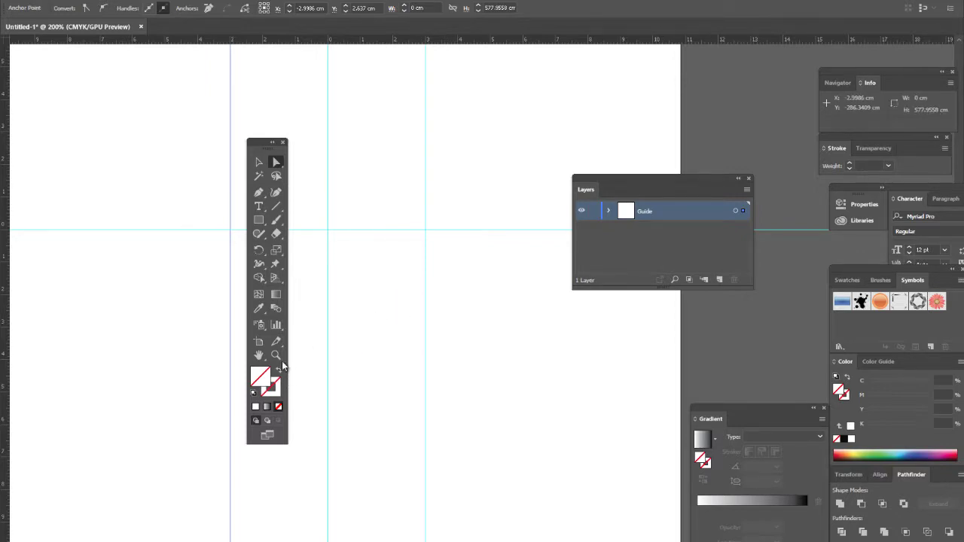
pyautogui.scroll(-3, 398, 353)
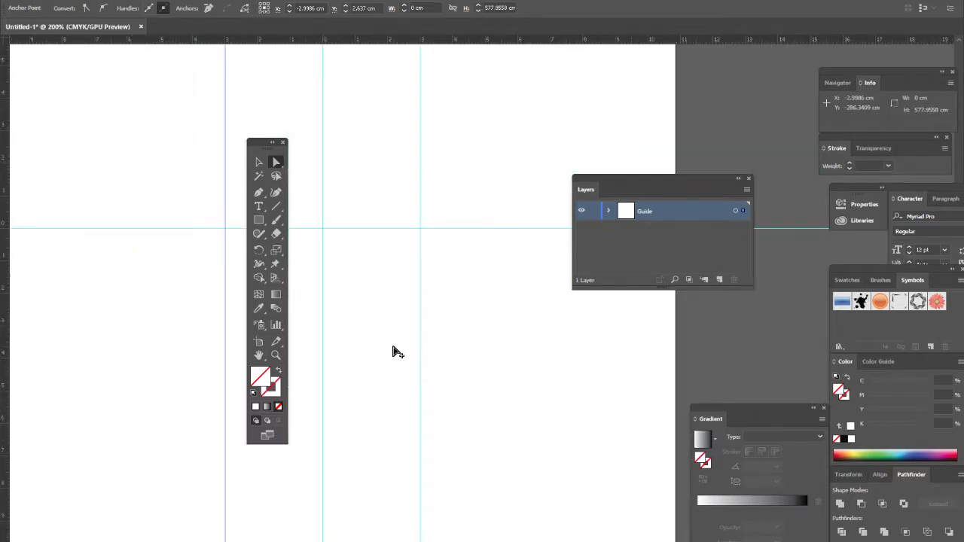
pyautogui.scroll(3, 391, 353)
pyautogui.scroll(-2, 344, 301)
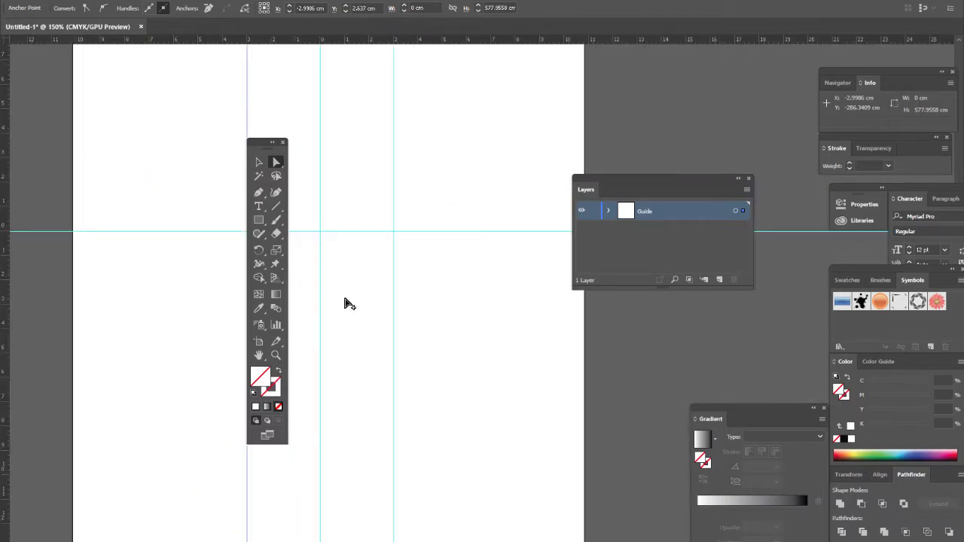
pyautogui.scroll(1, 344, 301)
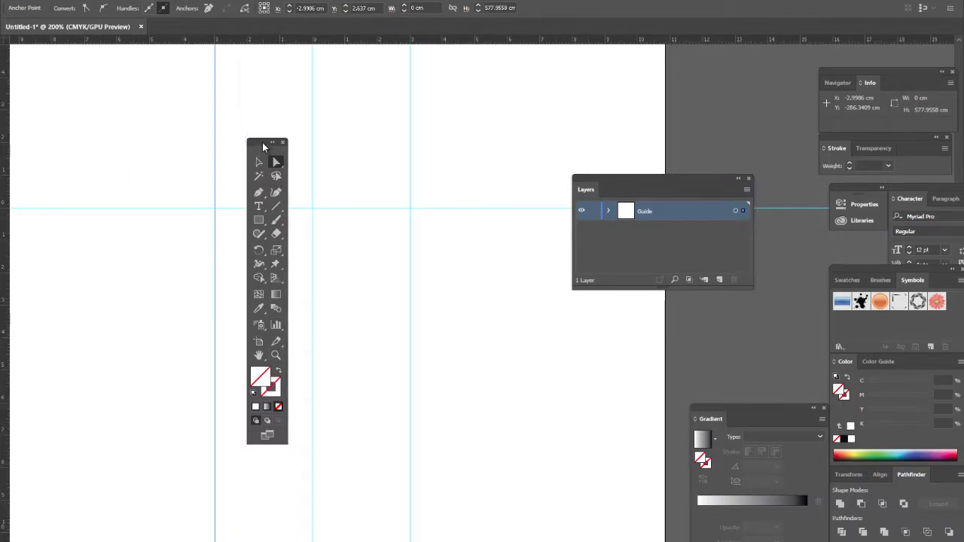
pyautogui.moveTo(262, 142); pyautogui.dragTo(88, 140)
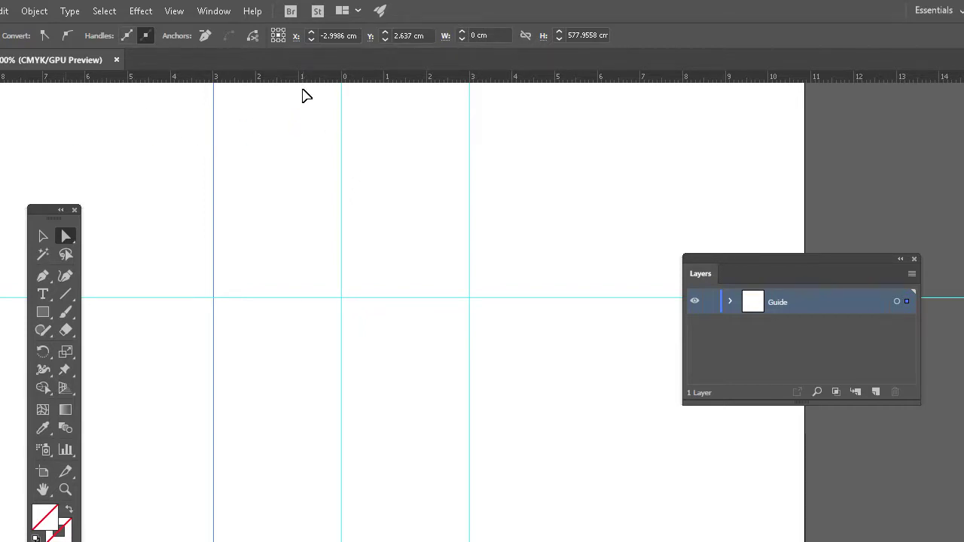
# Add two horizontal guides, about 3 cm above and below the horizontal centre guide.
pyautogui.moveTo(301, 170); pyautogui.dragTo(300, 170)
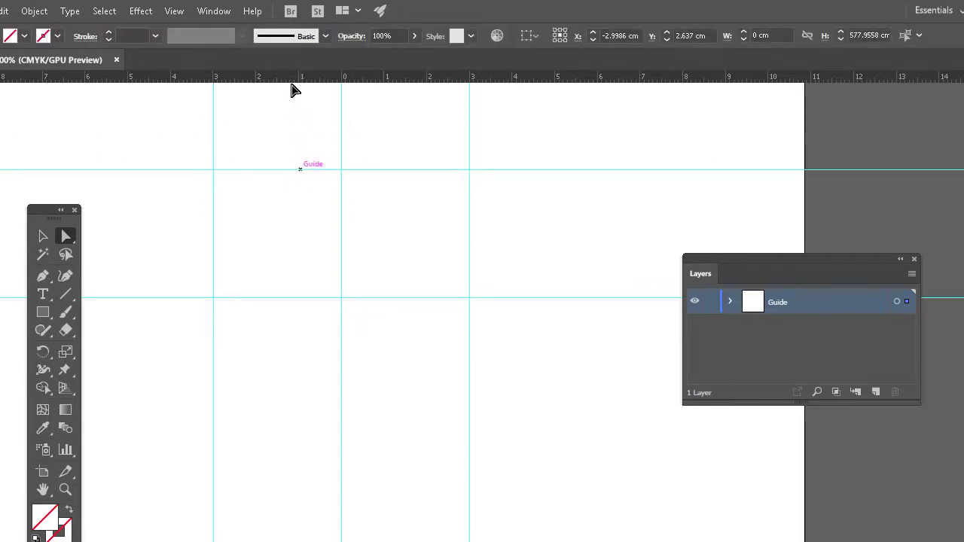
pyautogui.moveTo(293, 80); pyautogui.dragTo(282, 362)
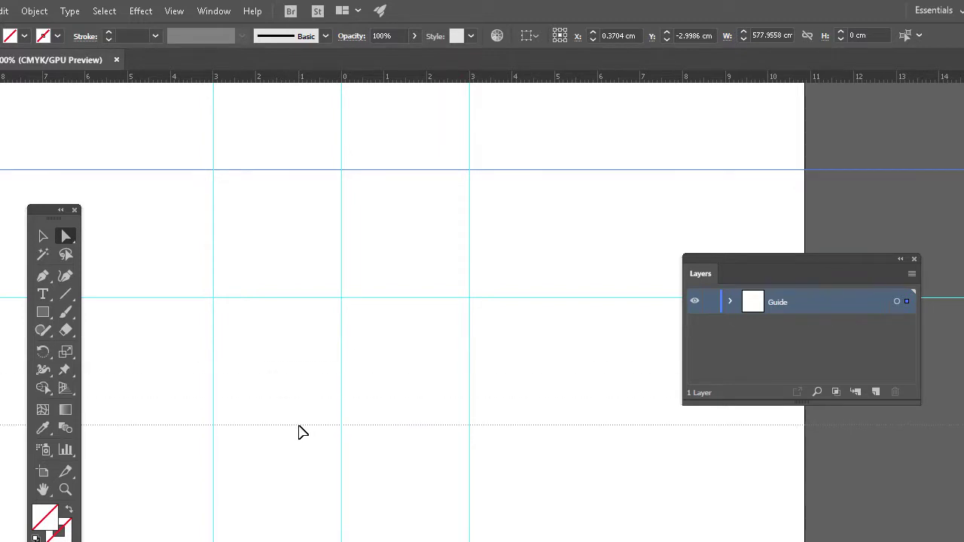
pyautogui.moveTo(300, 431); pyautogui.dragTo(303, 429)
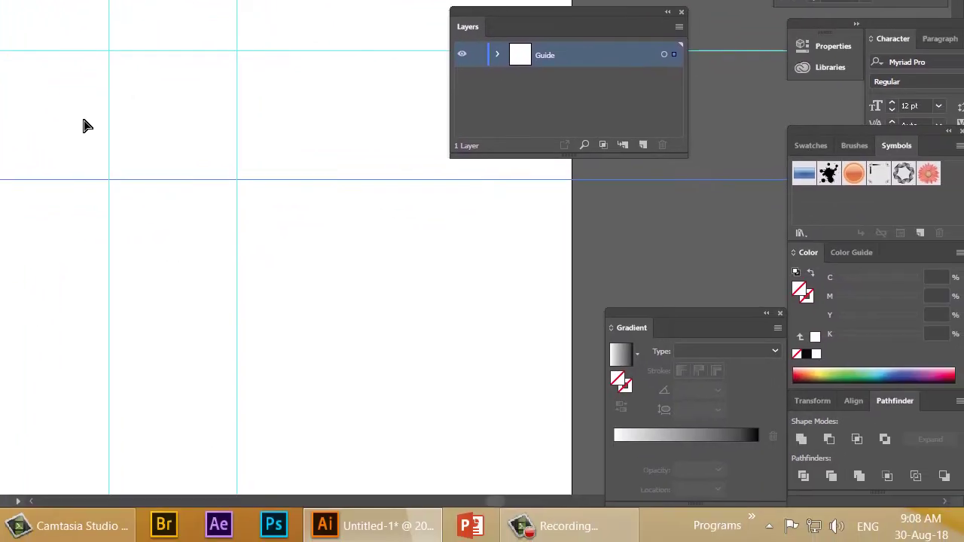
pyautogui.click(513, 524)
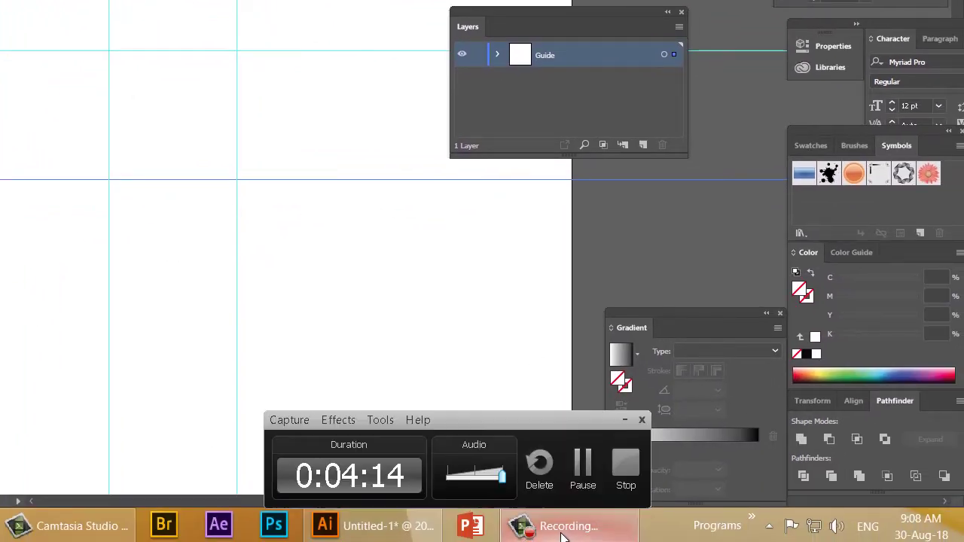
pyautogui.click(584, 467)
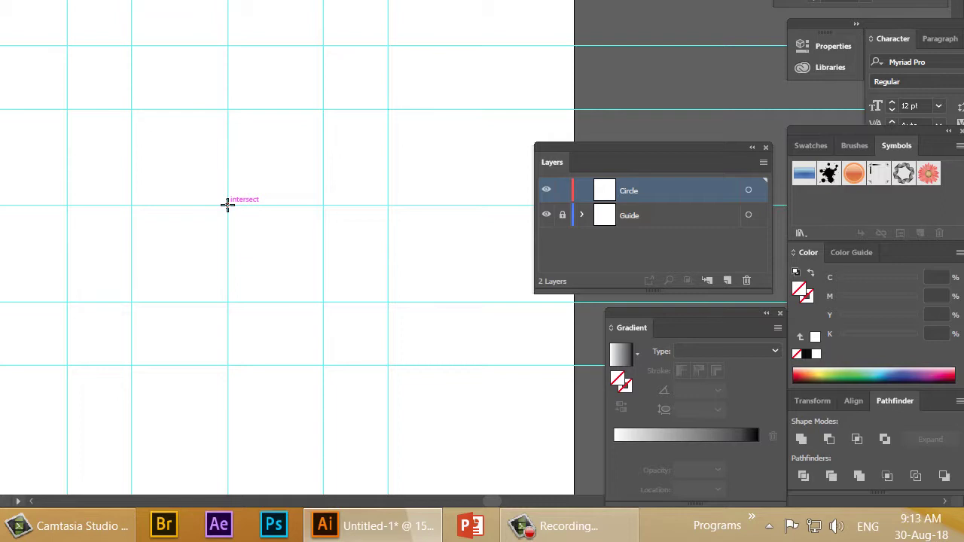
# Draw a circle about 6.03 cm in diameter on the Circle layer, centred on the intersection of the centre guides.
pyautogui.moveTo(229, 204); pyautogui.dragTo(293, 303)
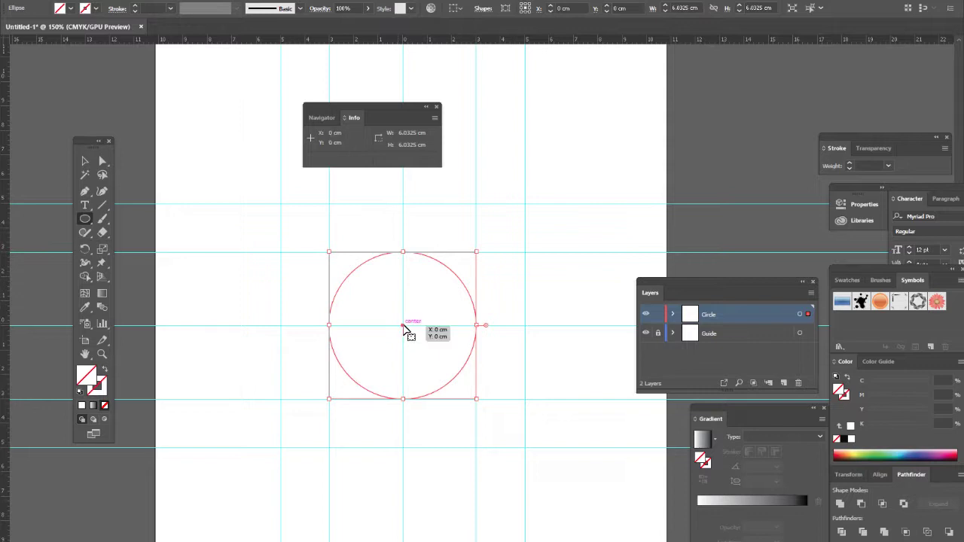
pyautogui.moveTo(403, 325); pyautogui.dragTo(427, 349)
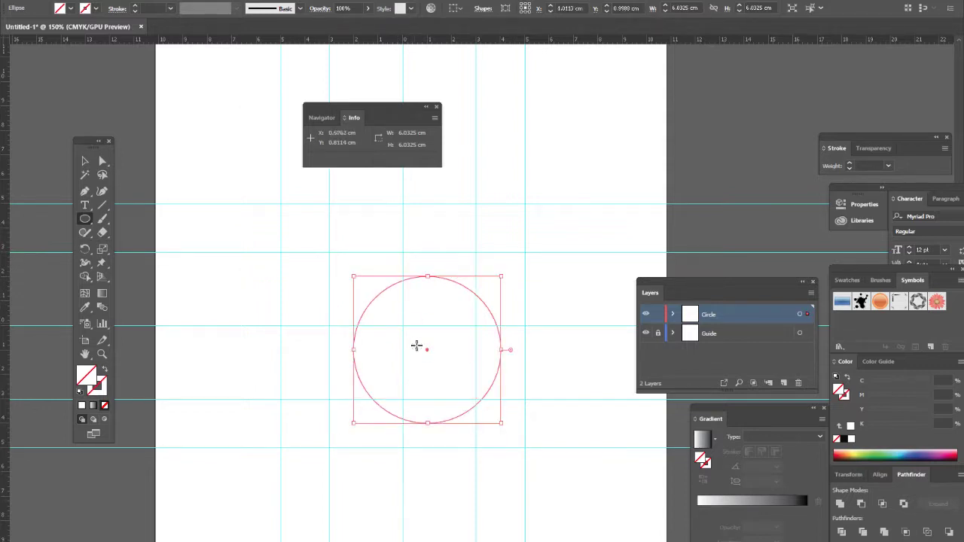
pyautogui.hotkey('ctrl', 'z')
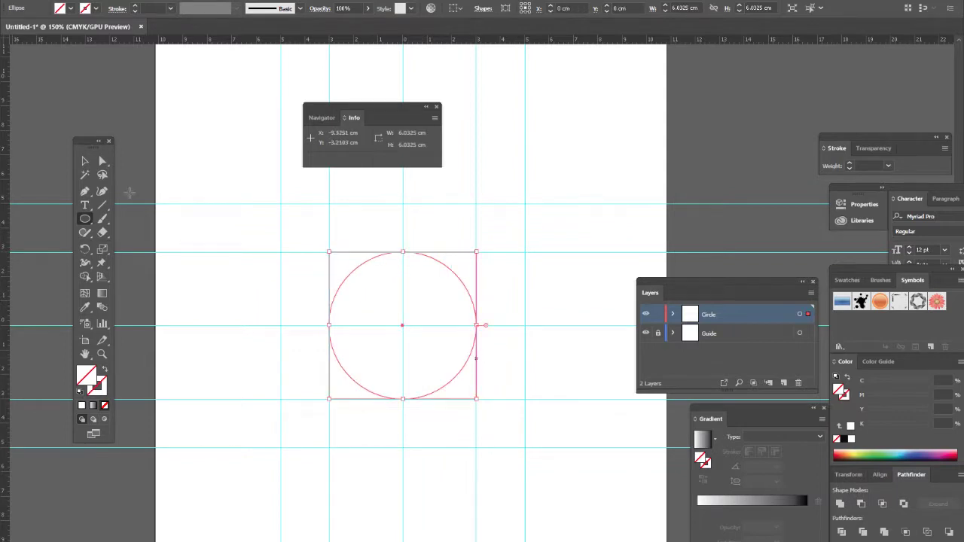
# Apply the default white fill and 1 pt black stroke to the circle, leaving it deselected.
pyautogui.click(86, 162)
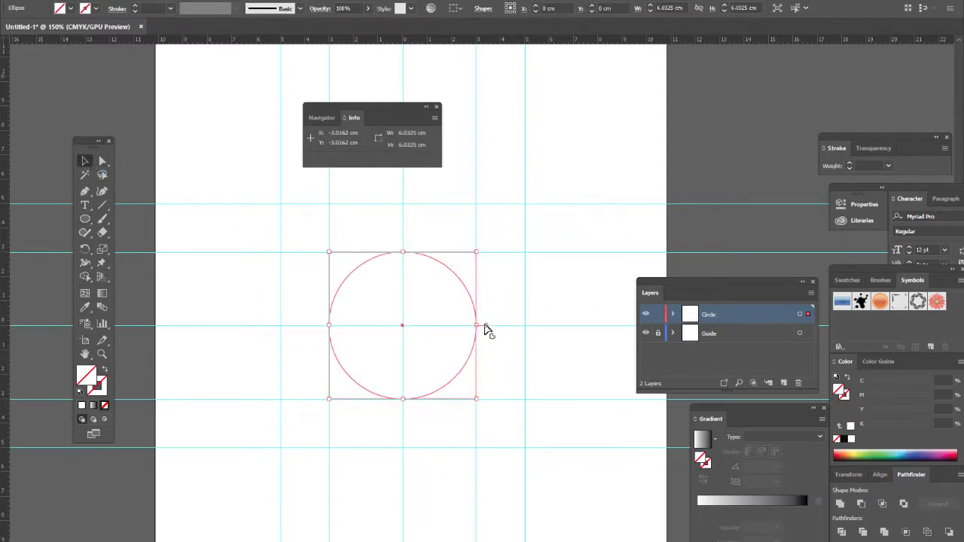
pyautogui.click(497, 302)
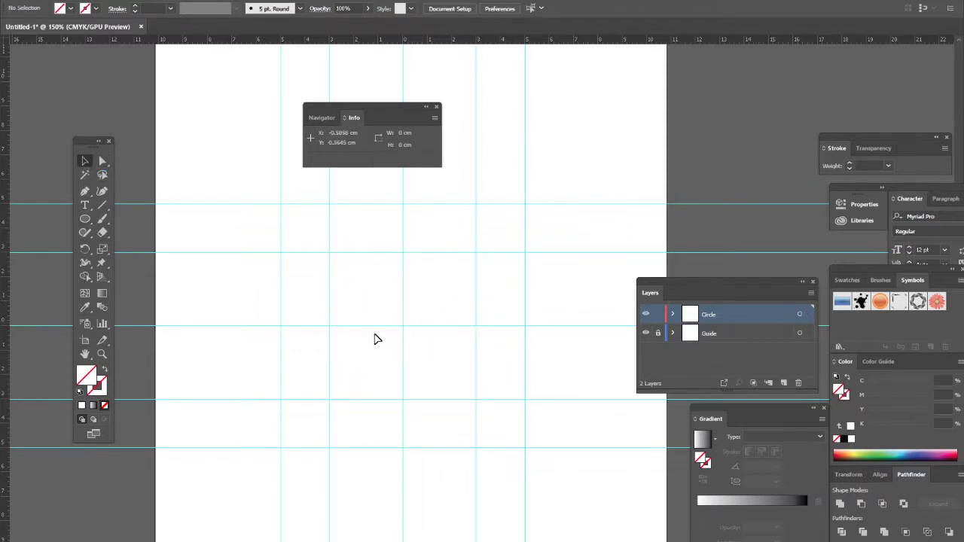
pyautogui.click(331, 340)
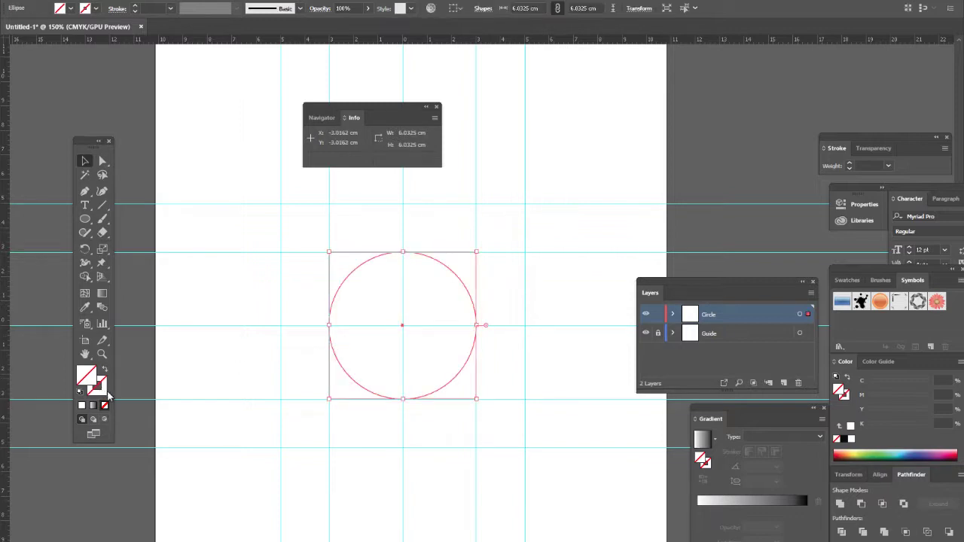
pyautogui.click(104, 391)
pyautogui.click(80, 393)
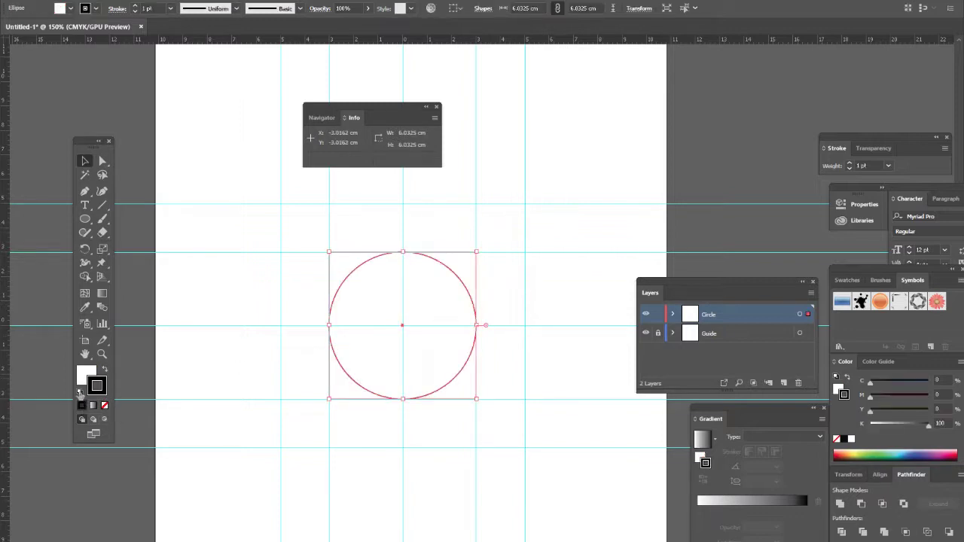
pyautogui.click(574, 434)
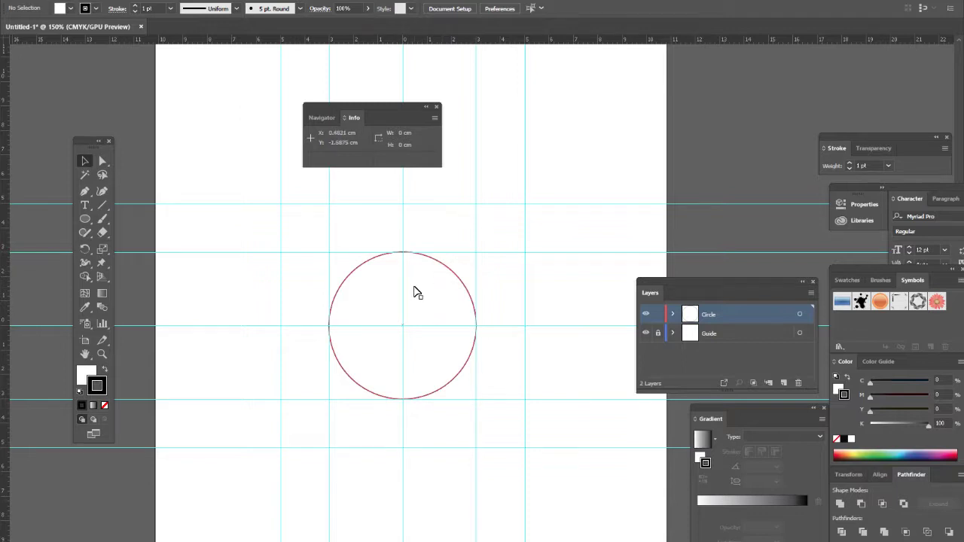
# Examine how the circle's upper edge meets the horizontal guide at high magnification, with the circle selected.
pyautogui.scroll(1, 415, 291)
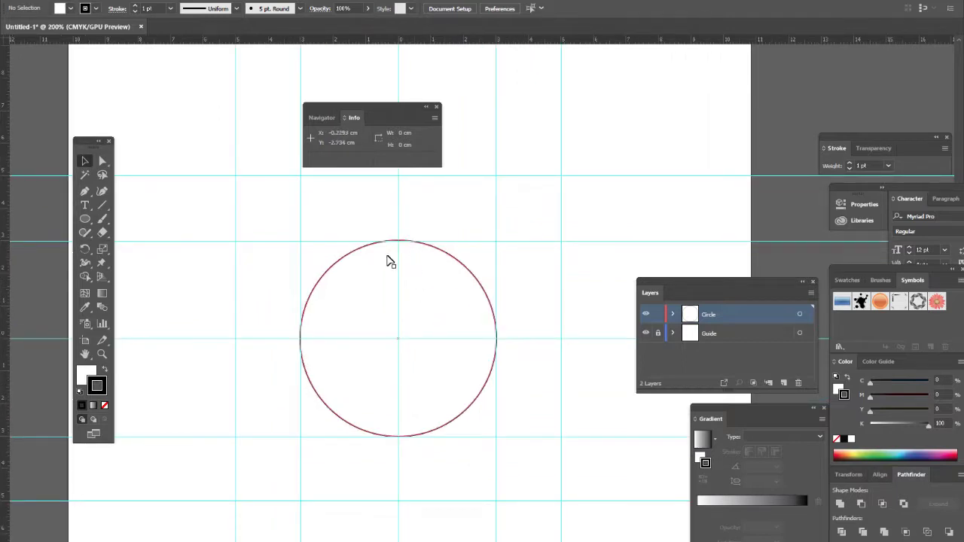
pyautogui.scroll(3, 389, 260)
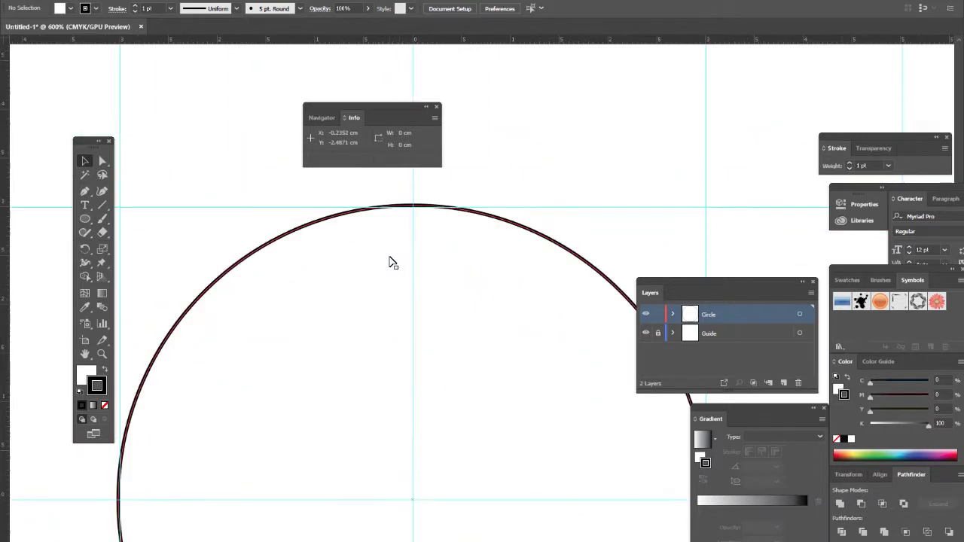
pyautogui.click(299, 237)
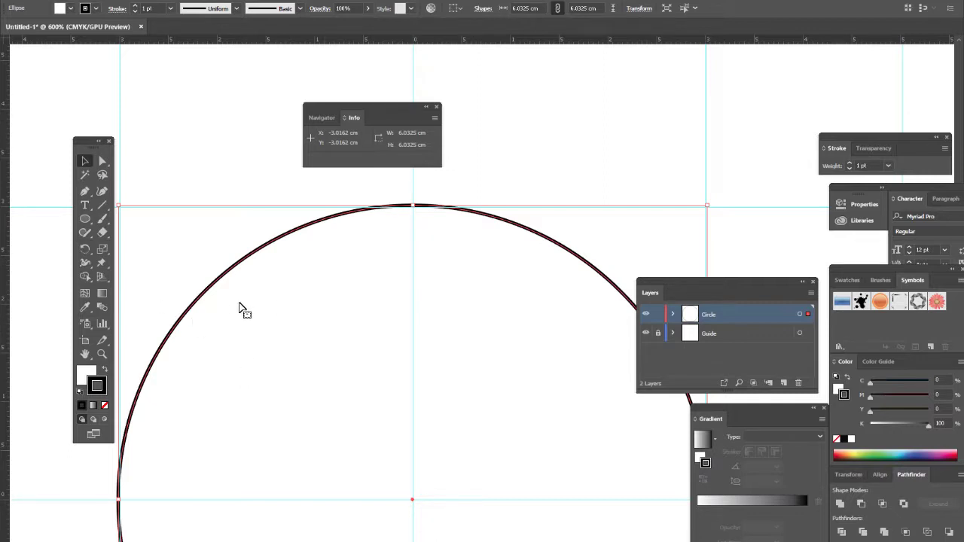
pyautogui.scroll(-2, 329, 308)
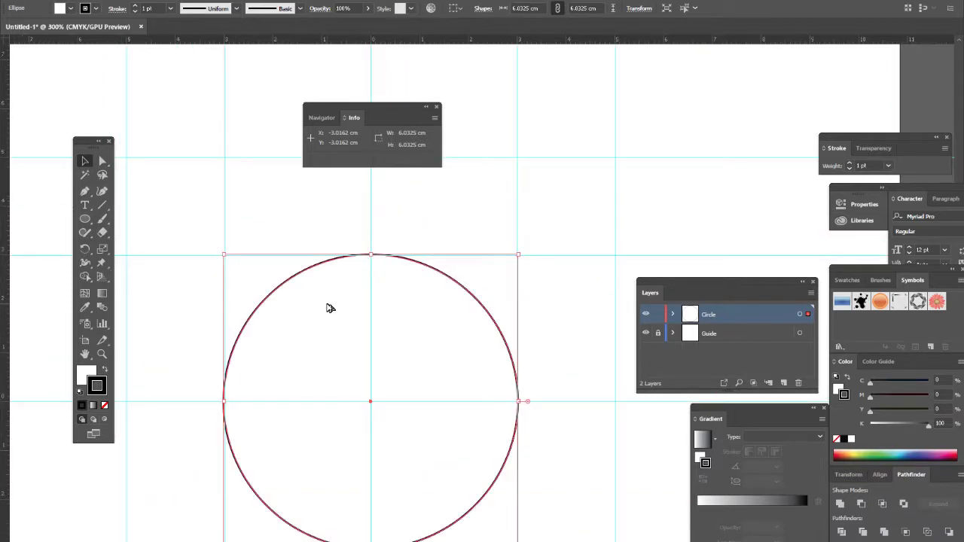
pyautogui.scroll(-1, 329, 308)
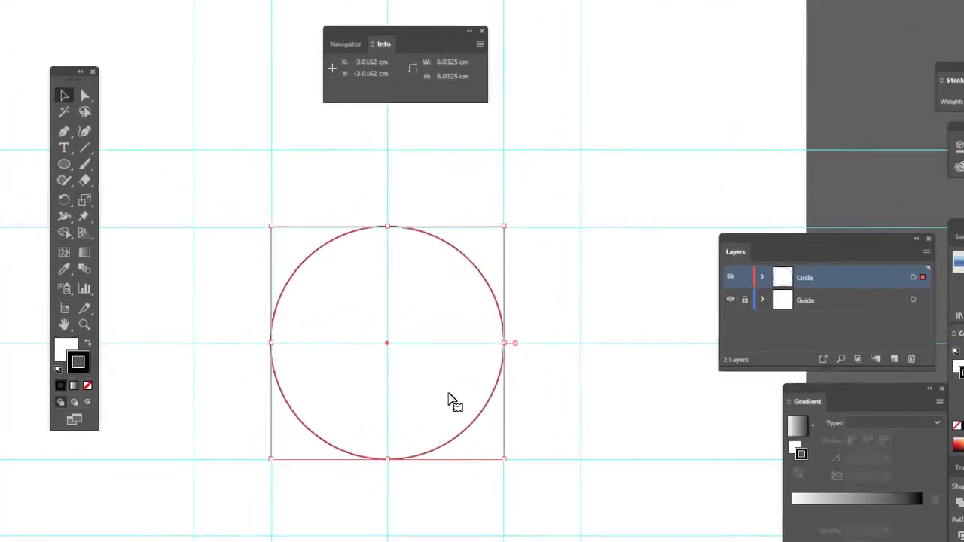
# Deselect the small circle and draw a second, concentric circle about 9.99 cm in diameter with the Ellipse tool.
pyautogui.click(49, 128)
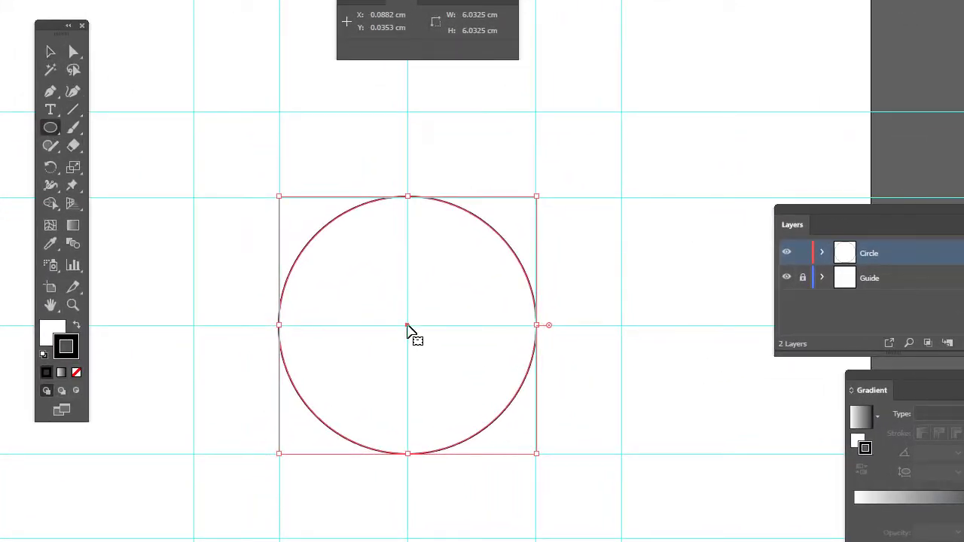
pyautogui.click(49, 51)
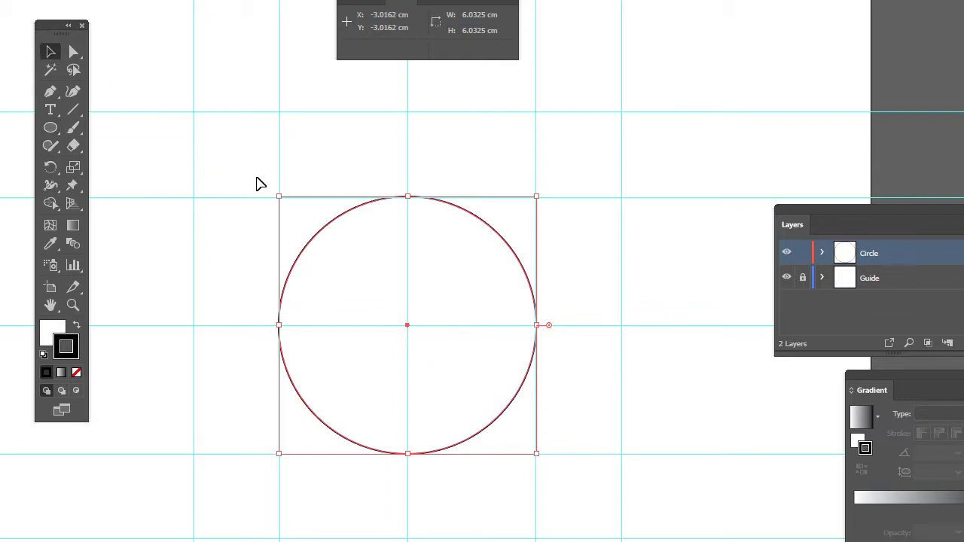
pyautogui.click(233, 166)
pyautogui.click(49, 127)
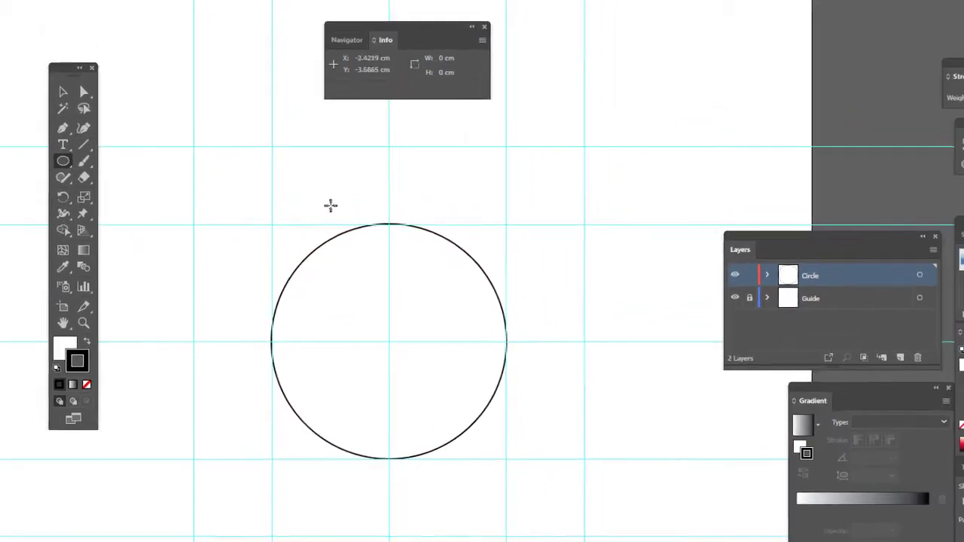
pyautogui.press('v')
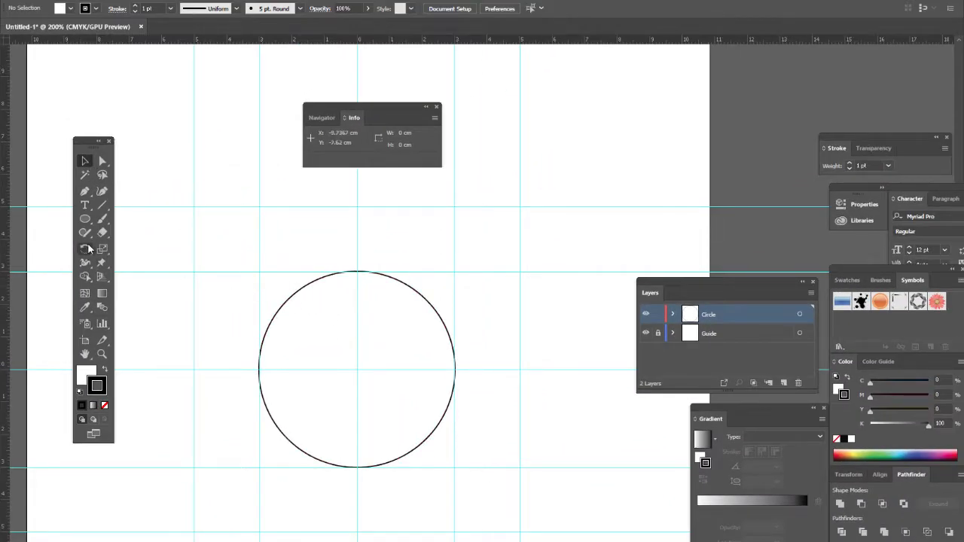
pyautogui.click(89, 222)
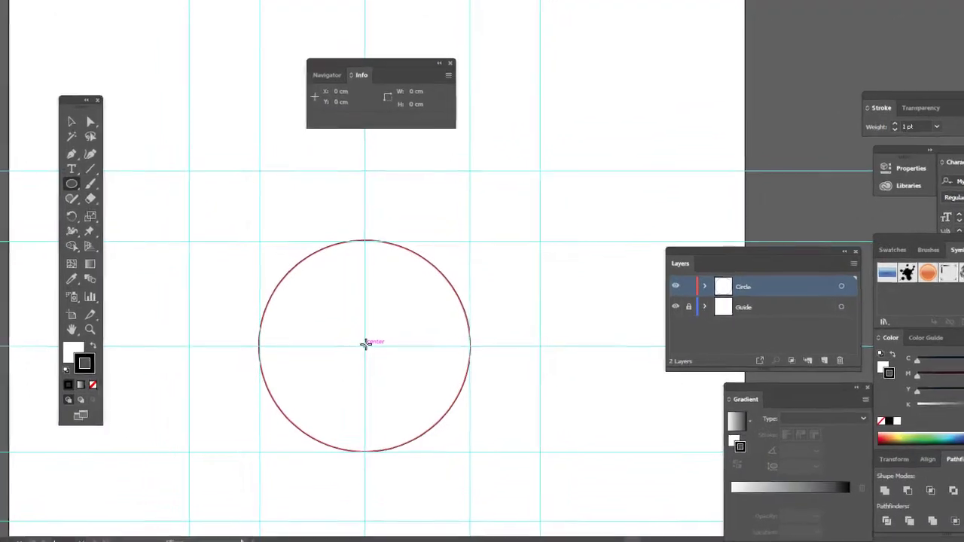
pyautogui.moveTo(358, 367); pyautogui.dragTo(427, 437)
pyautogui.moveTo(465, 387)
pyautogui.mouseDown()
pyautogui.moveTo(518, 458)
pyautogui.moveTo(571, 497)
pyautogui.mouseUp()
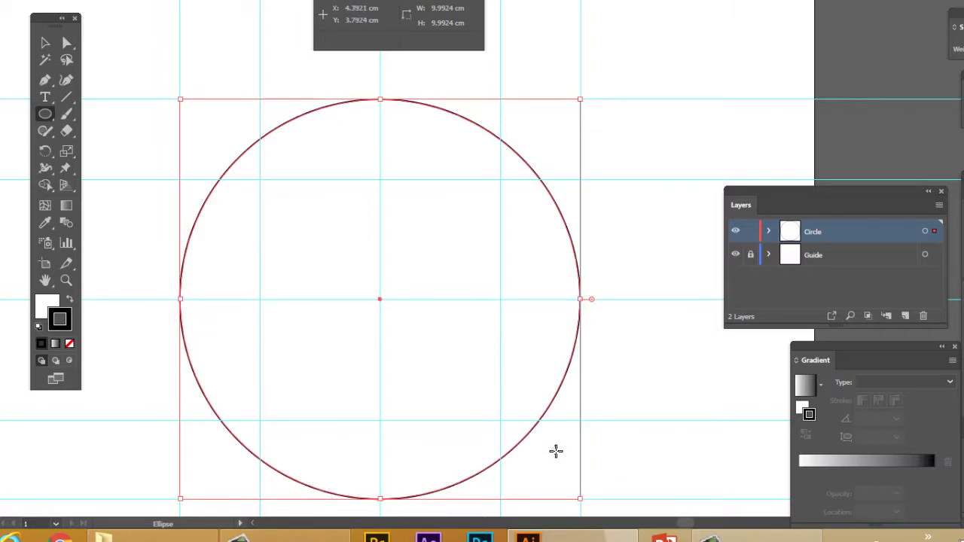
# Set the outer circle's fill to none.
pyautogui.click(51, 309)
pyautogui.click(70, 344)
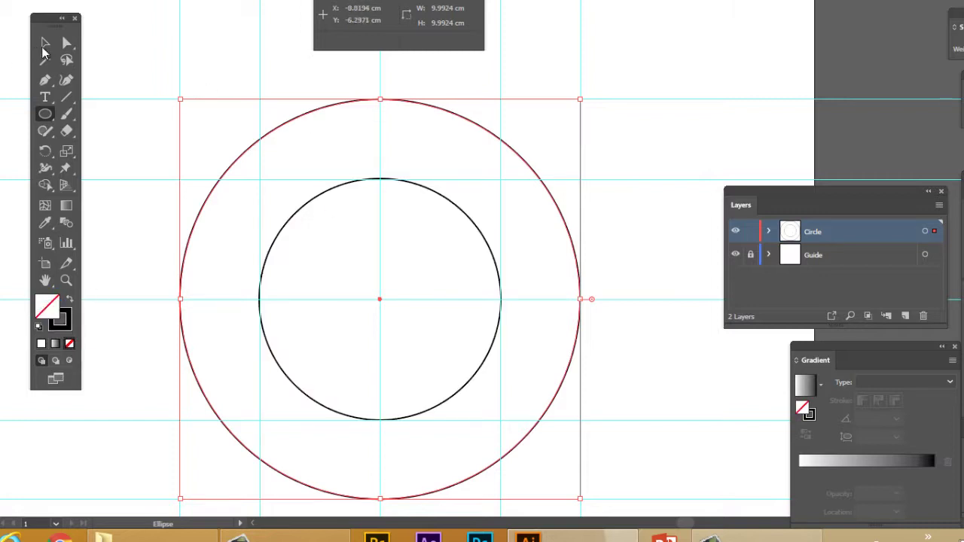
pyautogui.click(46, 45)
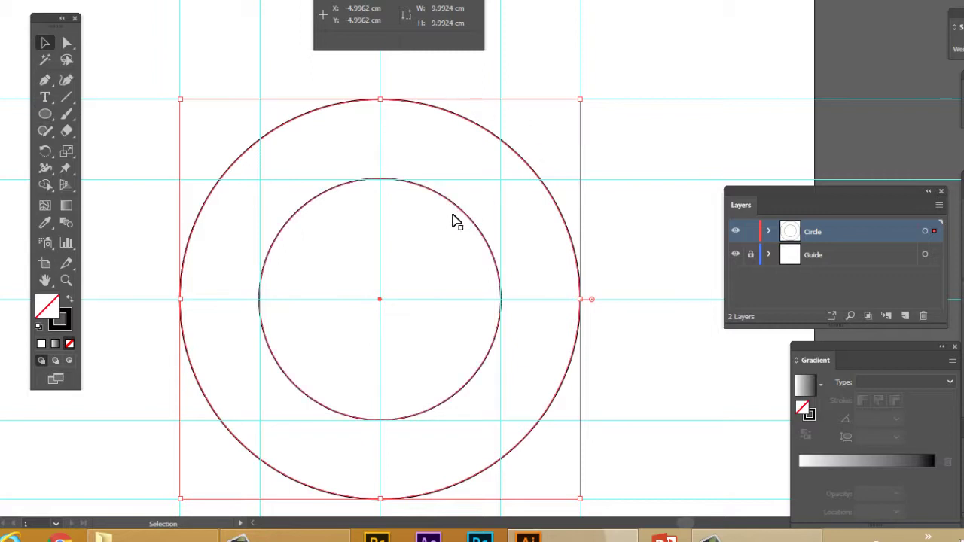
# Select both concentric circles and place a copy of them across the artboard's right edge, above the originals.
pyautogui.hotkey('ctrl', 'alt', '[')
pyautogui.click(487, 137)
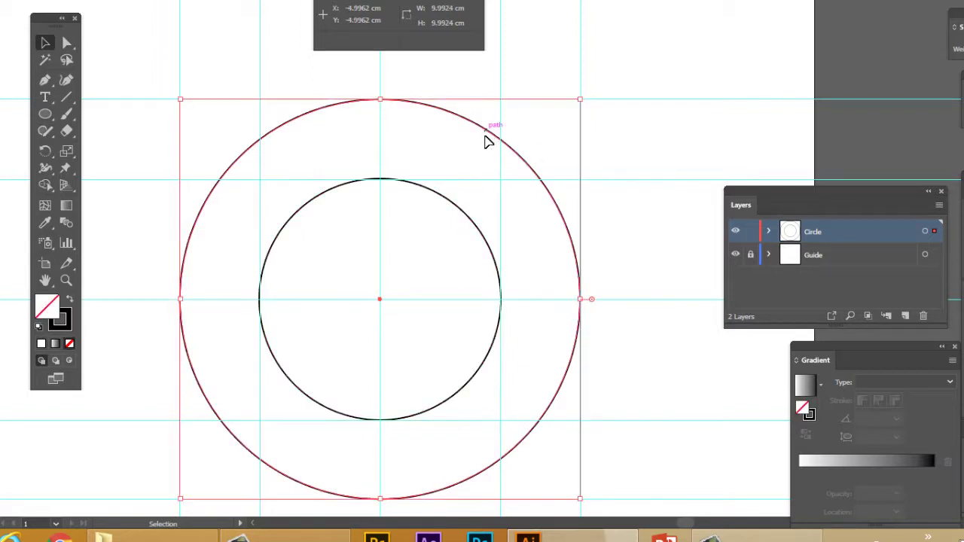
pyautogui.click(444, 202)
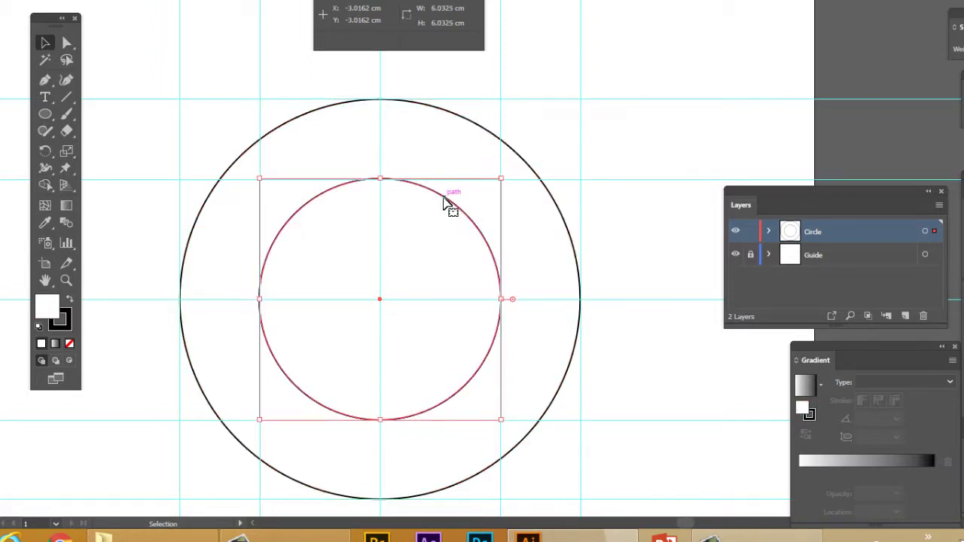
pyautogui.keyDown('shift'); pyautogui.click(487, 134); pyautogui.keyUp('shift')
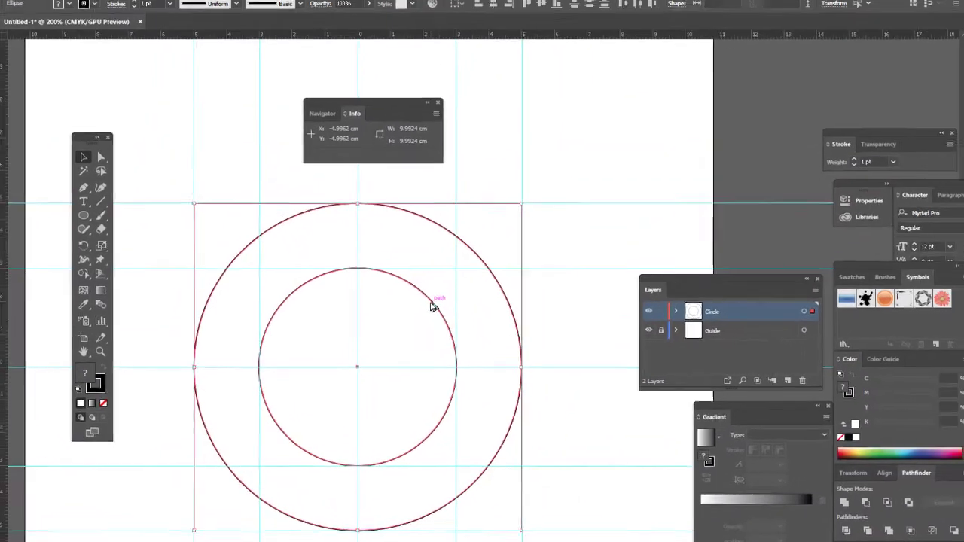
pyautogui.moveTo(470, 219); pyautogui.dragTo(963, 151)
pyautogui.moveTo(866, 146); pyautogui.dragTo(840, 89)
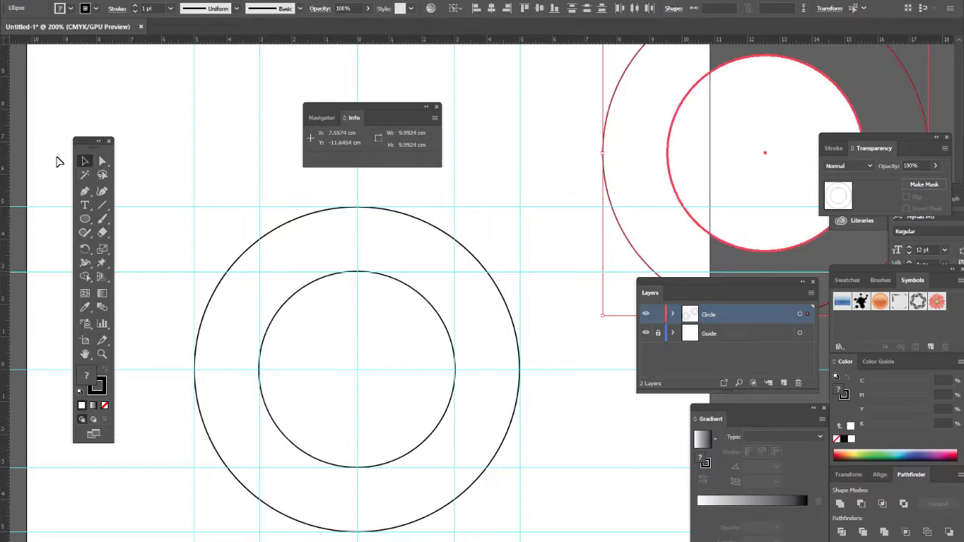
# Set the fill of the copied inner circle at the artboard's right edge to none.
pyautogui.click(576, 232)
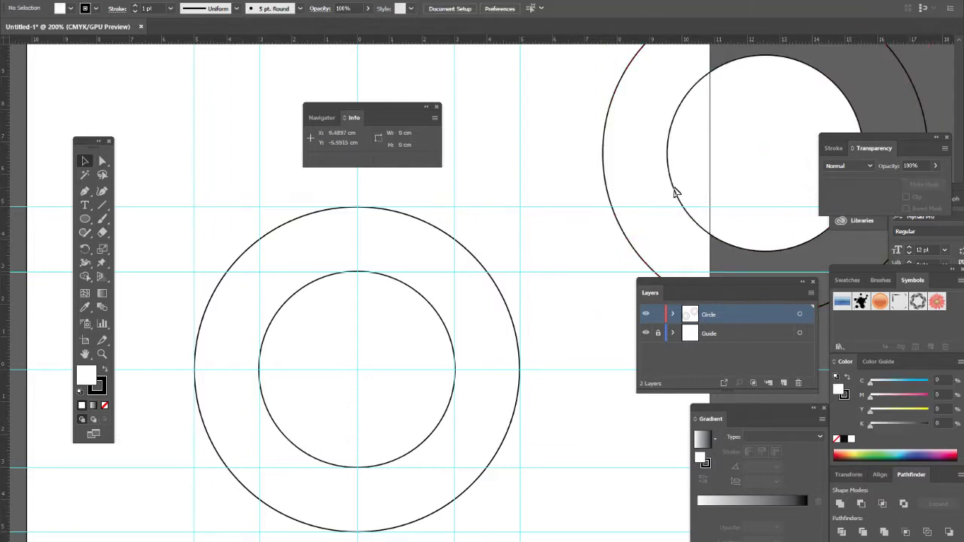
pyautogui.click(729, 250)
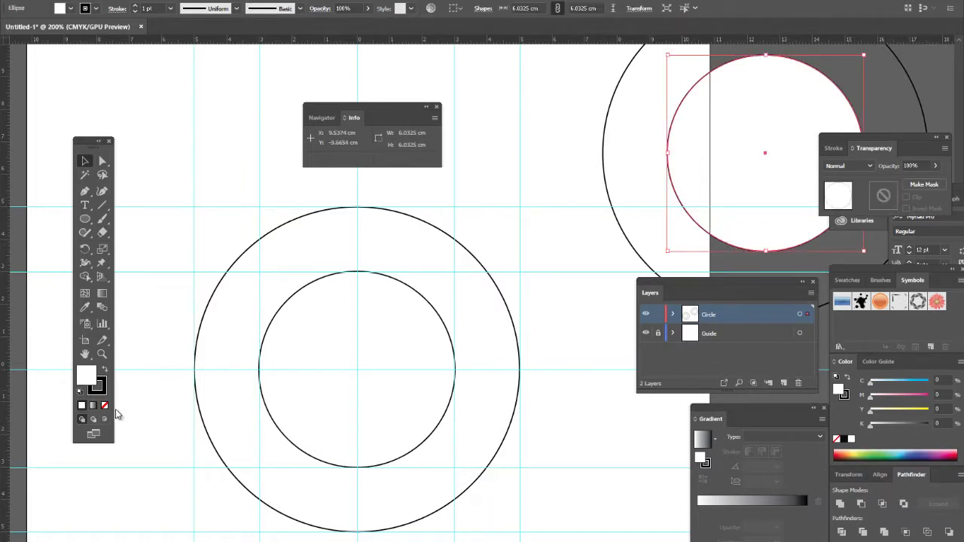
pyautogui.click(105, 406)
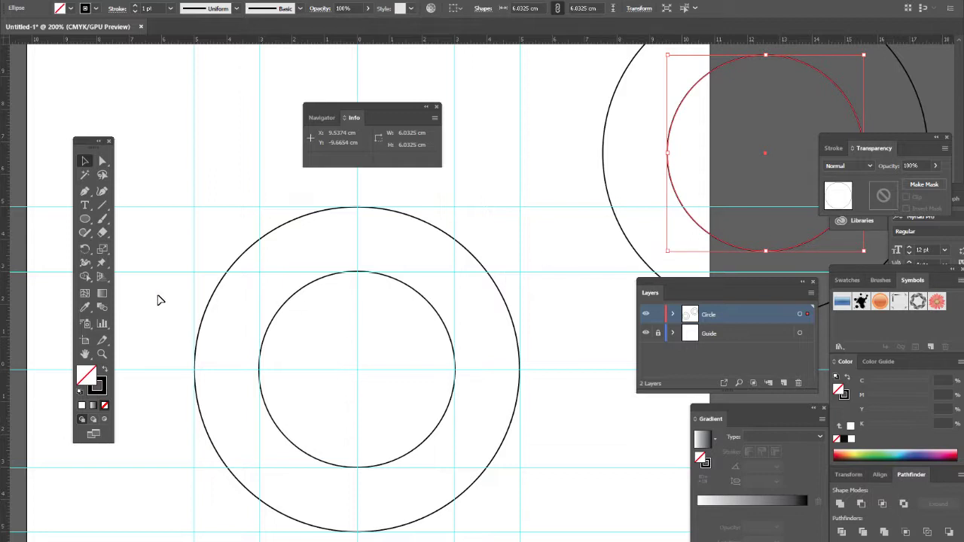
# Add the text "New Media Communication" along the original inner circle with the Type on a Path tool, replacing the placeholder text.
pyautogui.click(91, 208)
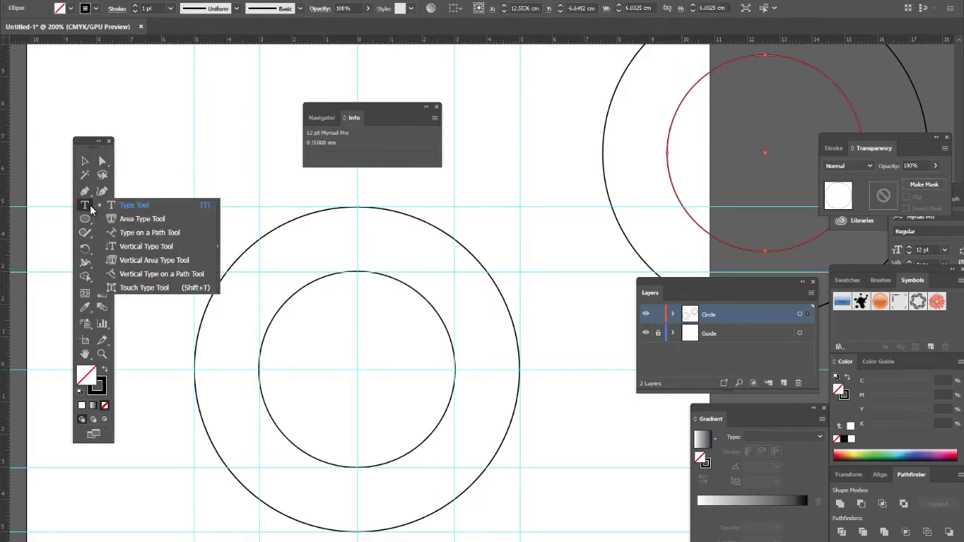
pyautogui.click(177, 236)
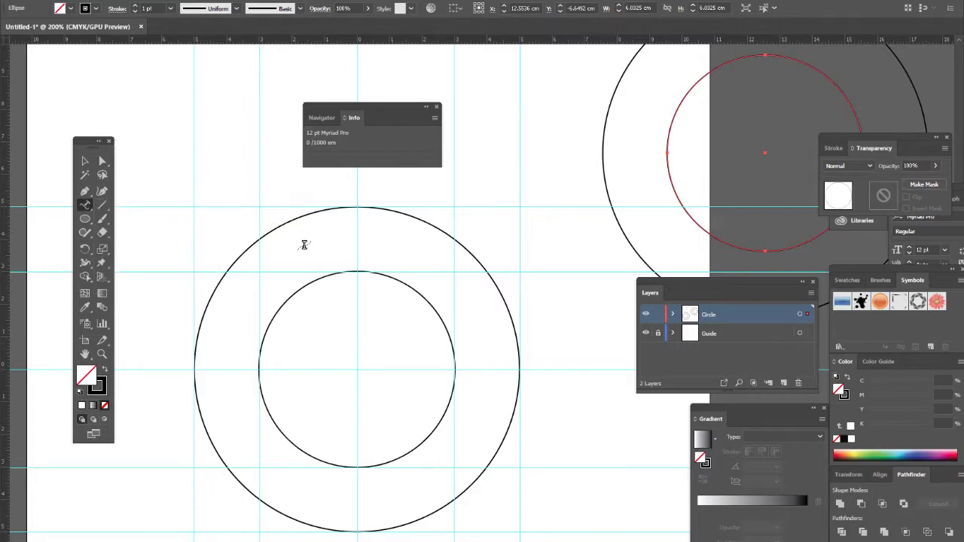
pyautogui.click(299, 290)
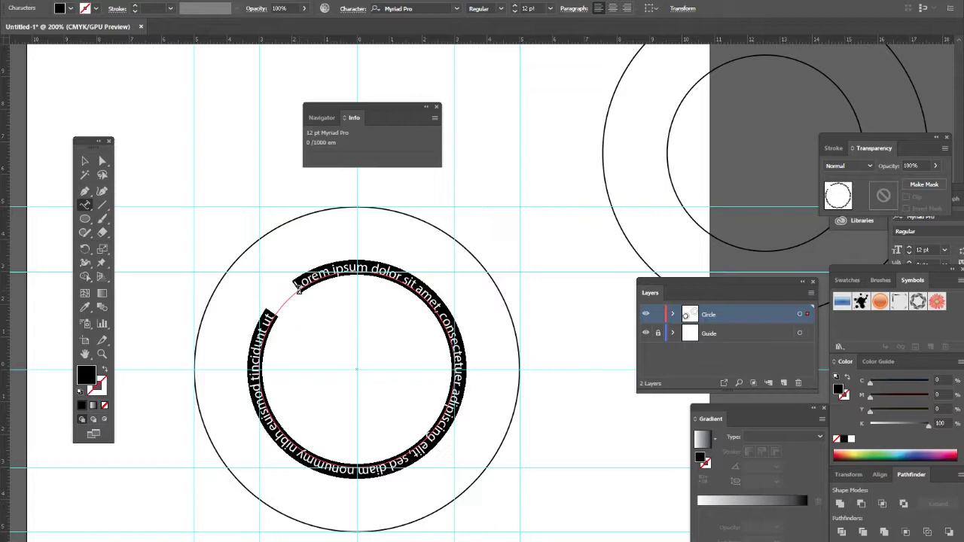
pyautogui.press('BackSpace')
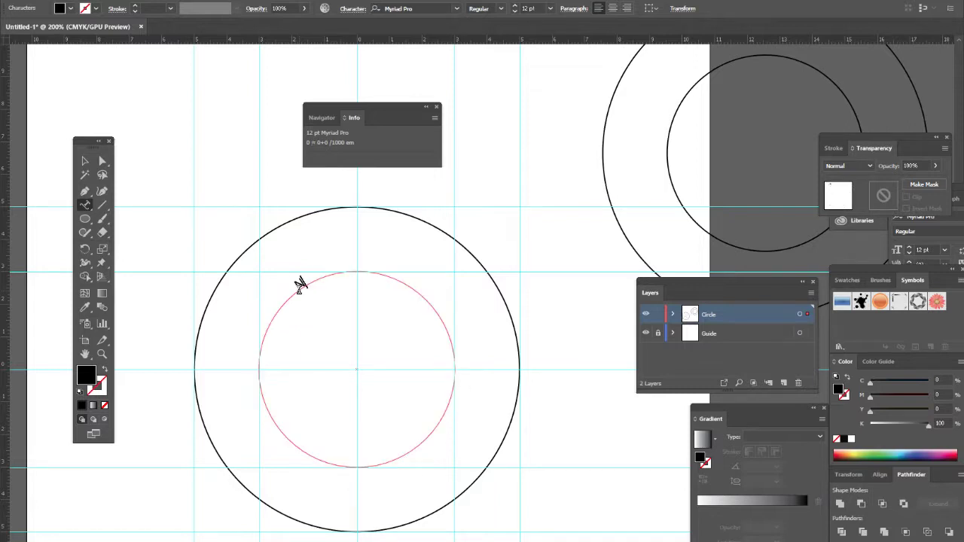
pyautogui.write('New Media Comm')
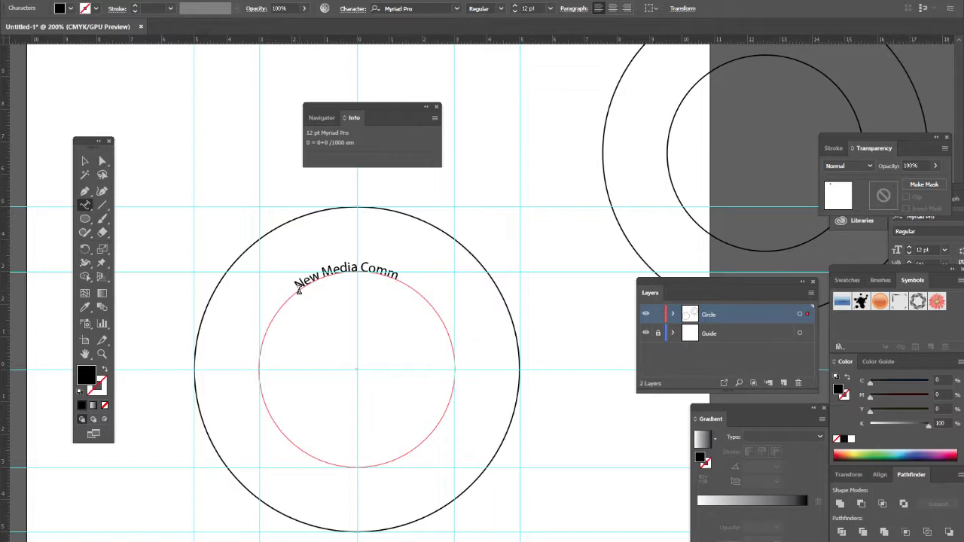
pyautogui.write('unition')
pyautogui.press('Left')
pyautogui.press('Left')
pyautogui.press('Left')
pyautogui.press('Left')
pyautogui.write('ca')
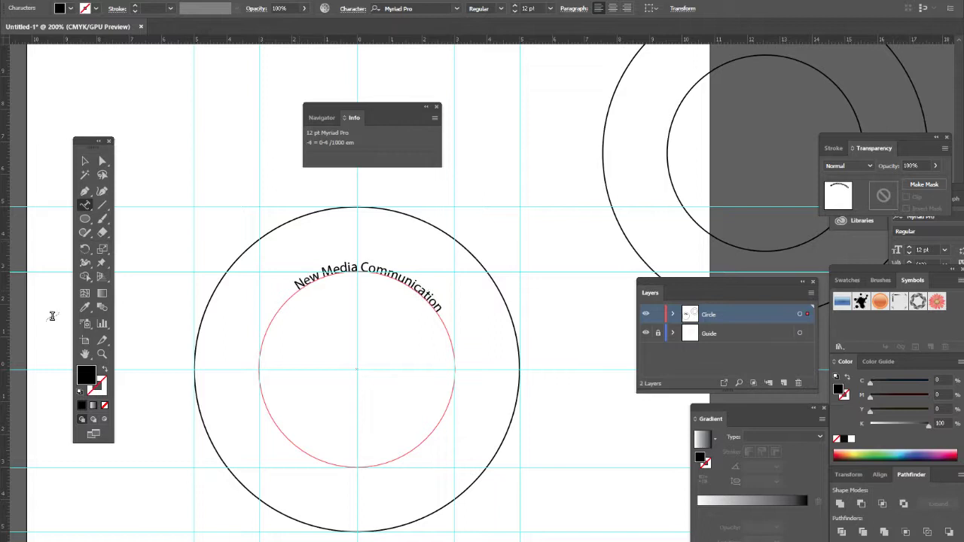
pyautogui.click(85, 160)
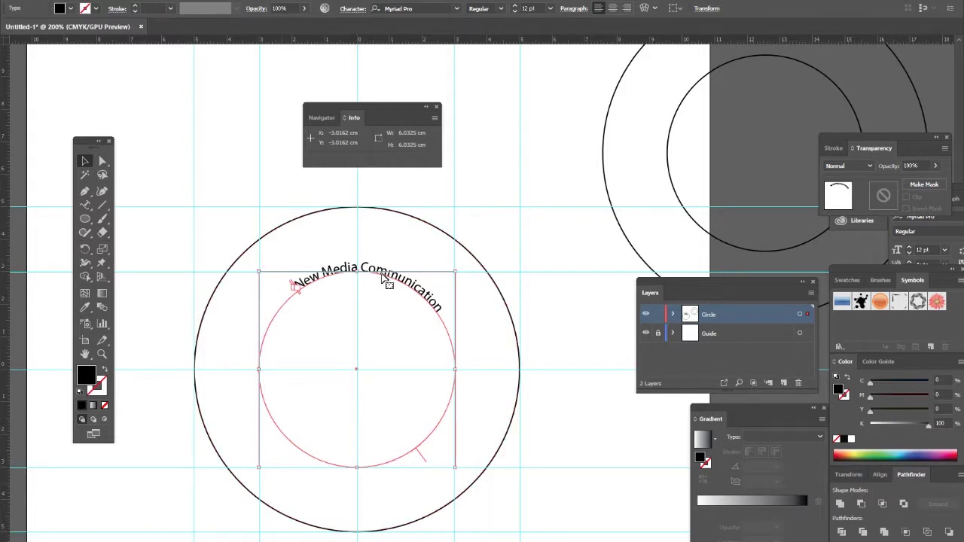
# Open the circle text's Type on a Path Options with Preview enabled, try Flip and leave it off.
pyautogui.doubleClick(85, 205)
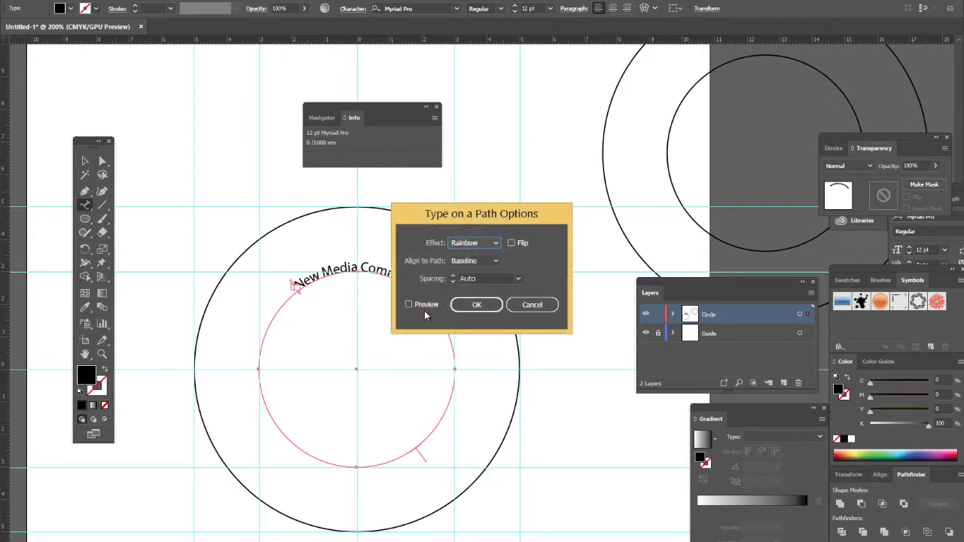
pyautogui.click(532, 304)
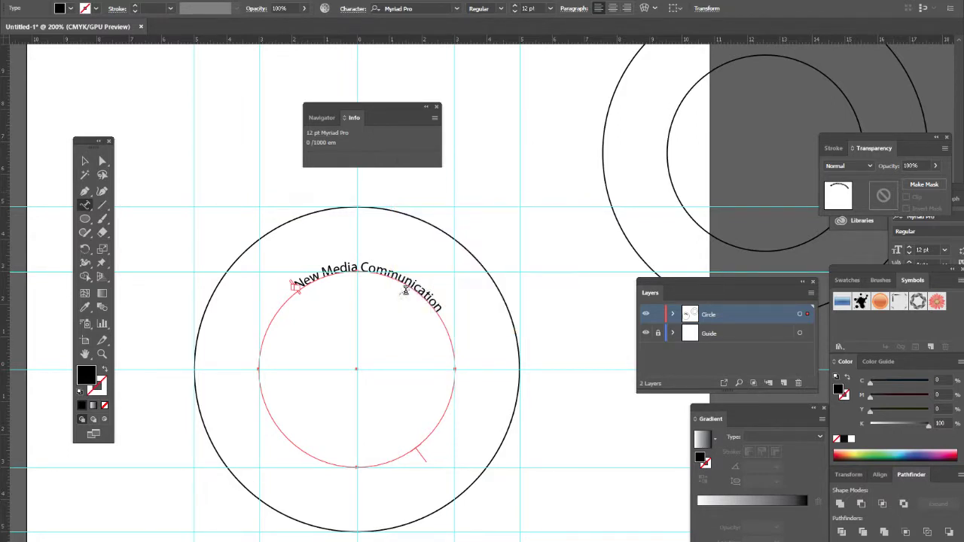
pyautogui.doubleClick(88, 206)
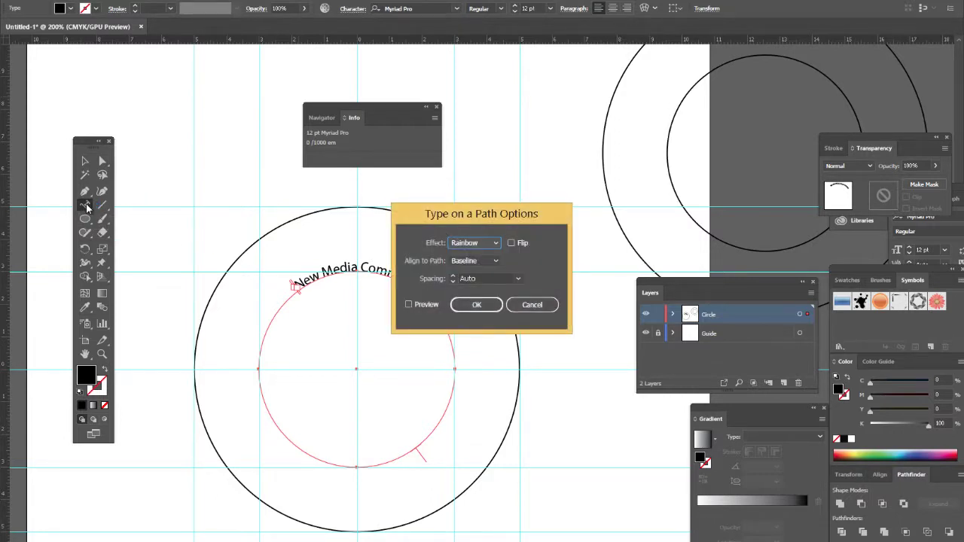
pyautogui.moveTo(517, 217); pyautogui.dragTo(575, 99)
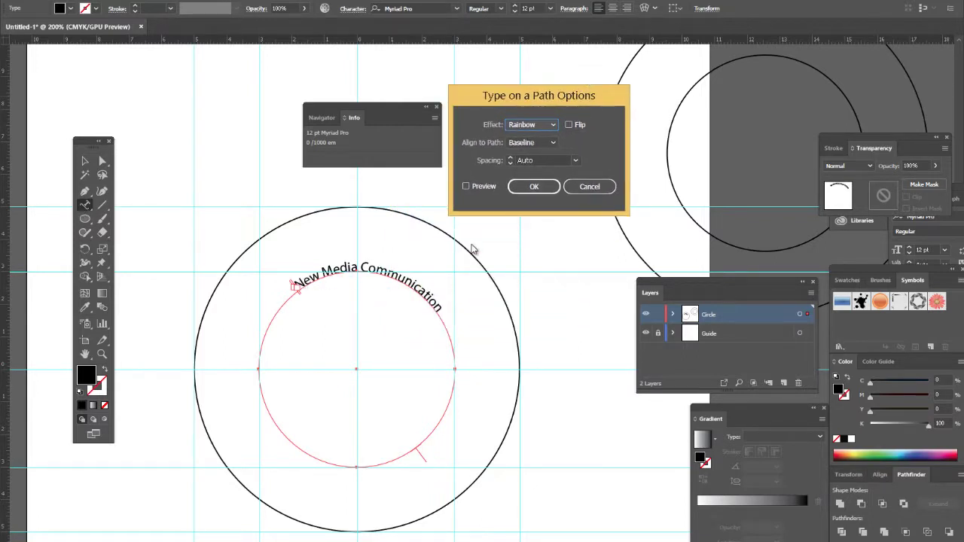
pyautogui.click(569, 125)
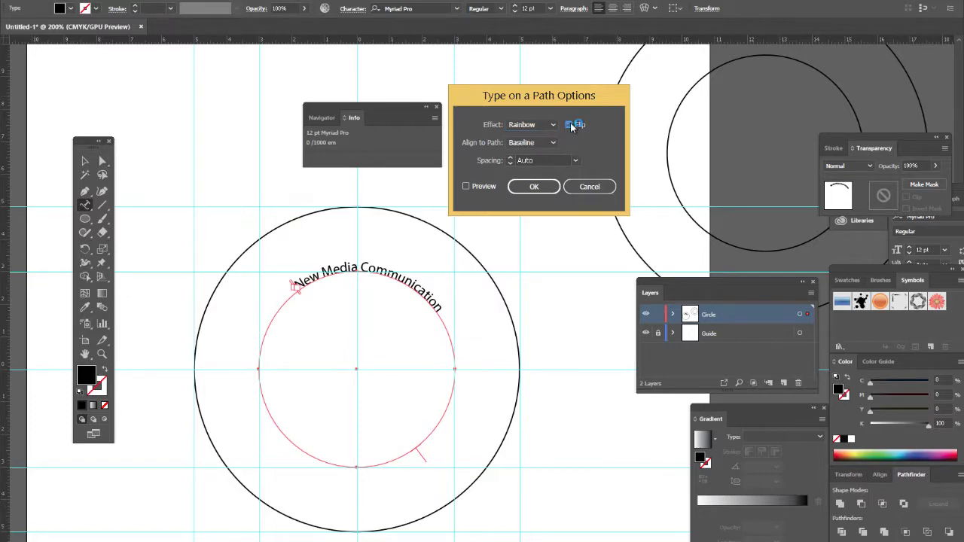
pyautogui.click(465, 186)
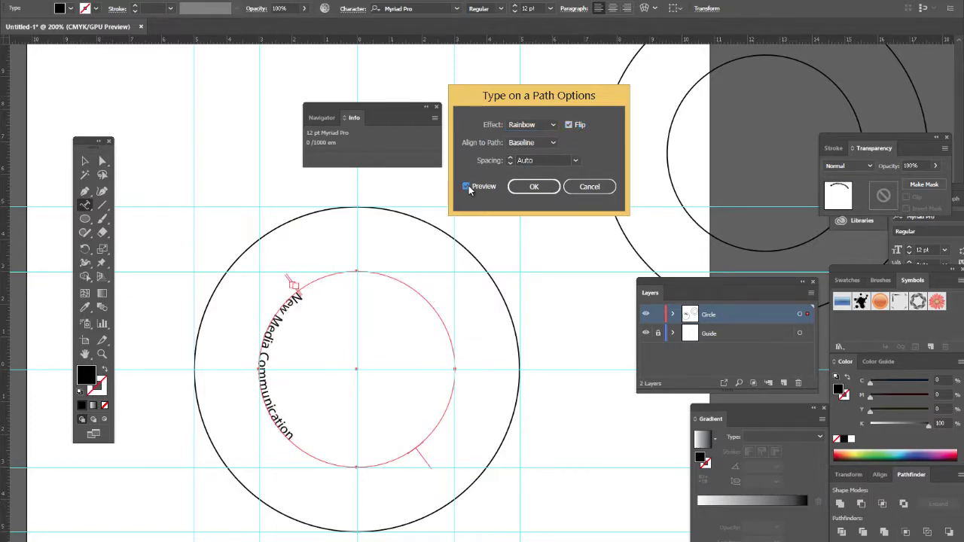
pyautogui.click(570, 125)
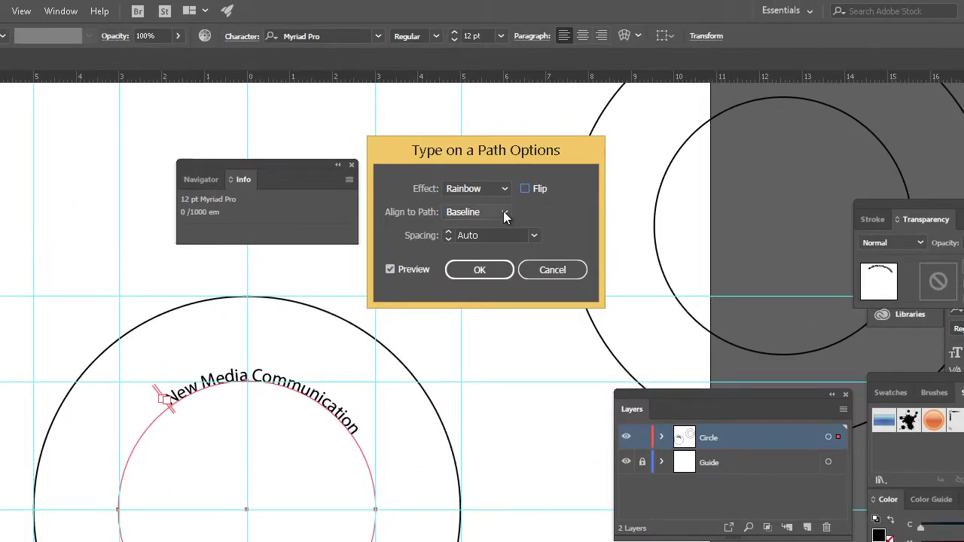
# Try aligning the text to the path by Ascender, and set the alignment to Descender.
pyautogui.click(504, 213)
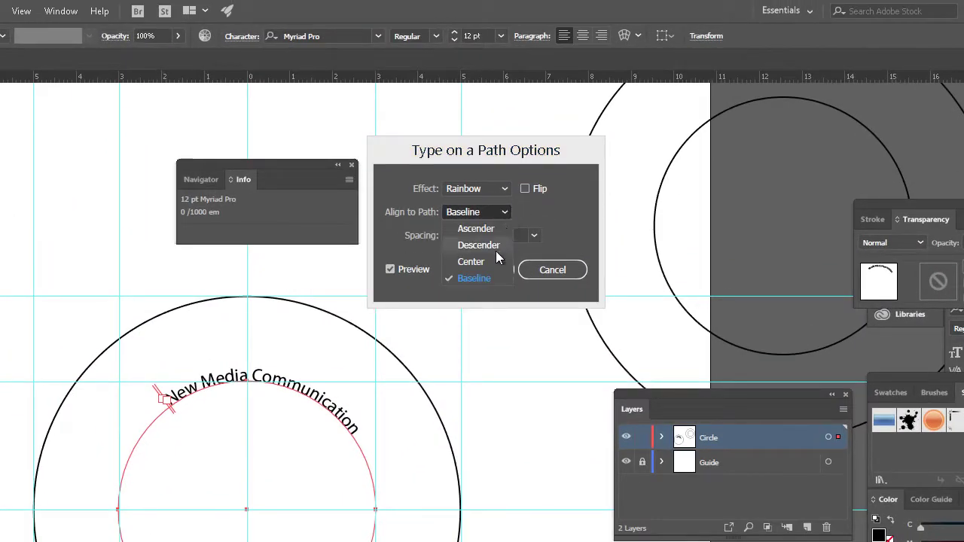
pyautogui.click(493, 230)
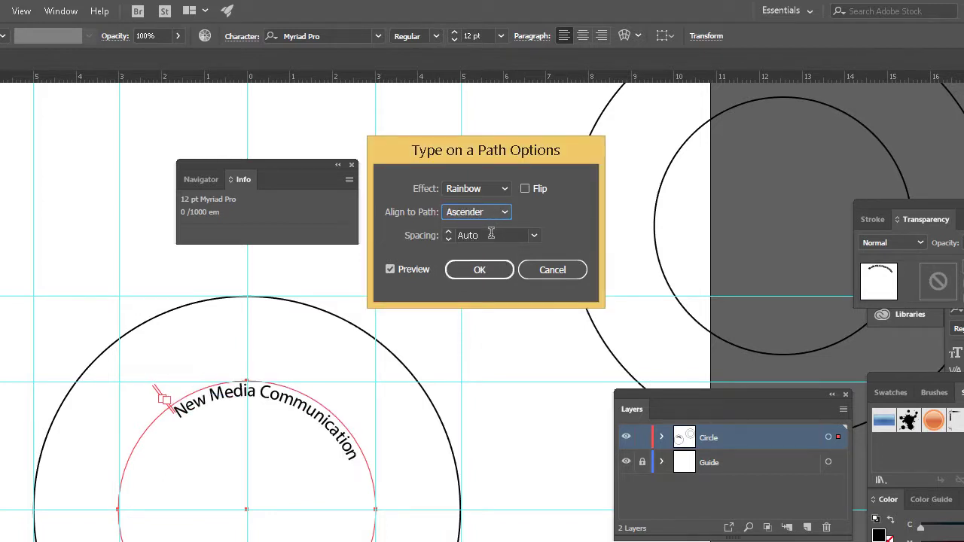
pyautogui.click(507, 209)
pyautogui.click(486, 247)
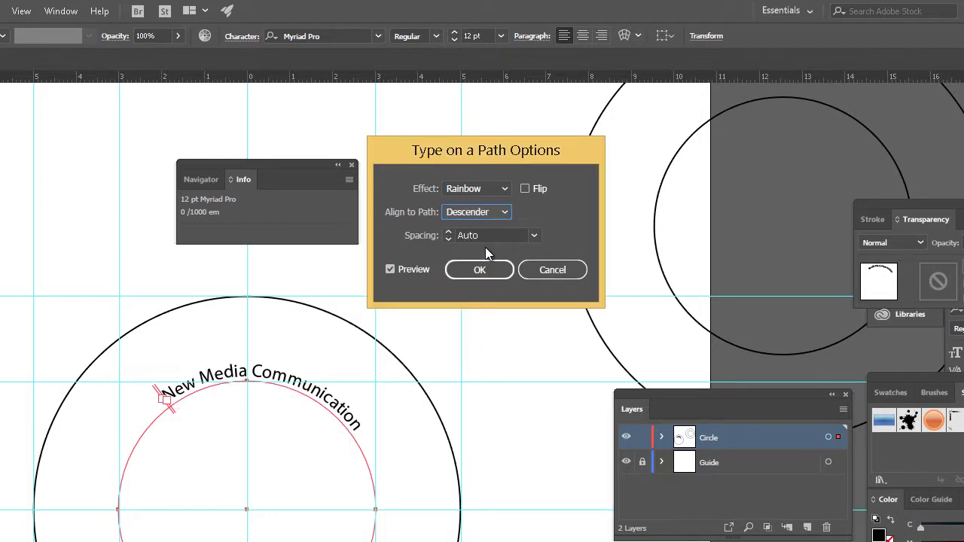
# Try a path text spacing of -800 pt, and set the spacing to 0 pt.
pyautogui.click(448, 237)
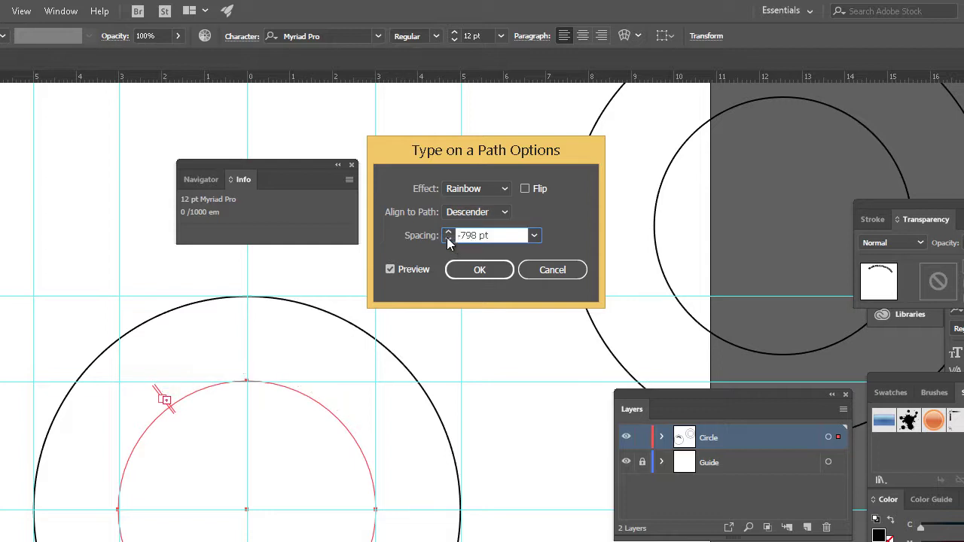
pyautogui.click(448, 238)
pyautogui.click(448, 239)
pyautogui.click(409, 272)
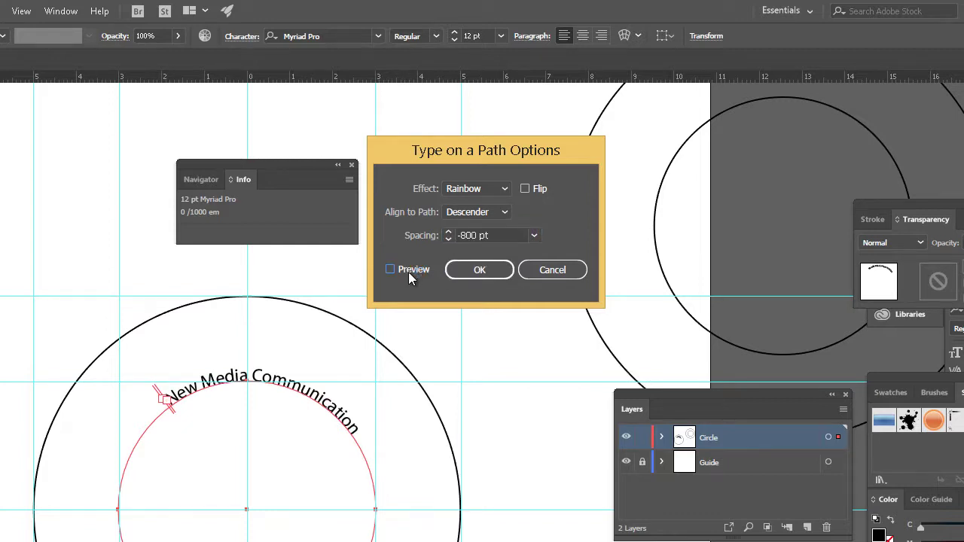
pyautogui.click(408, 272)
pyautogui.click(533, 239)
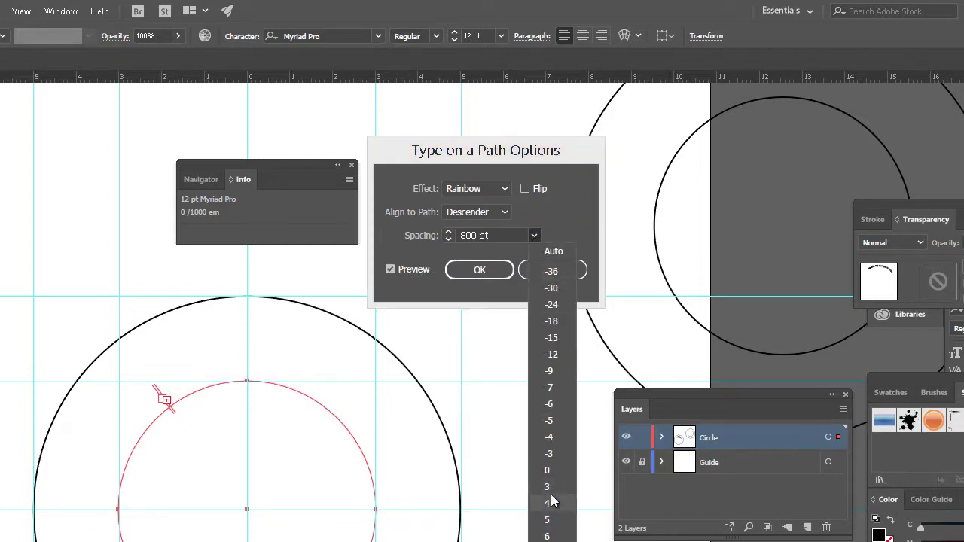
pyautogui.click(548, 463)
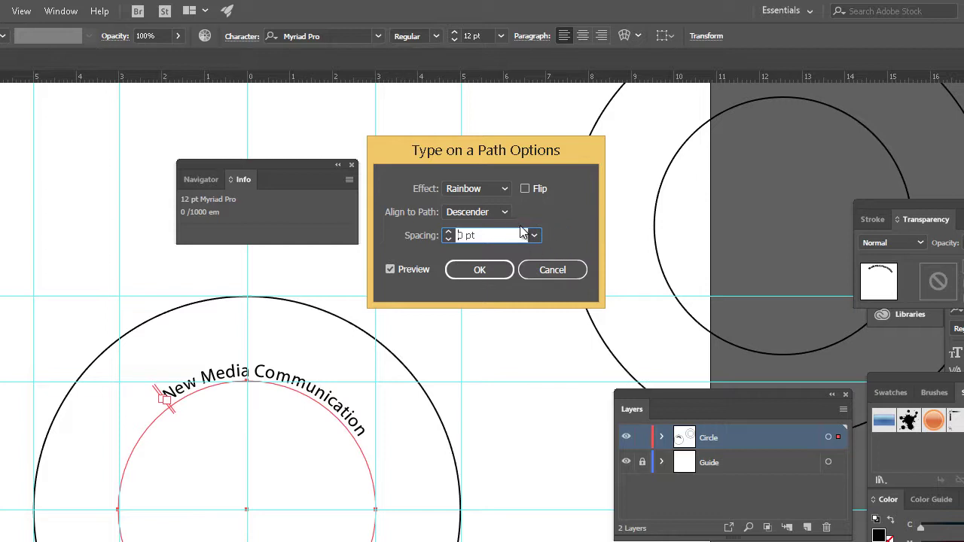
# Set the path text's effect to Gravity and compare the result with Preview off and on.
pyautogui.click(505, 187)
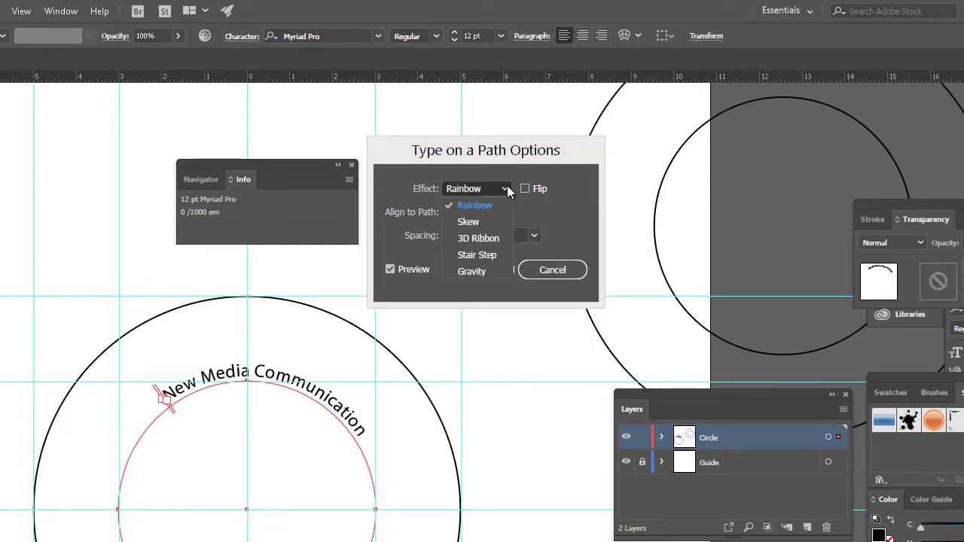
pyautogui.click(499, 272)
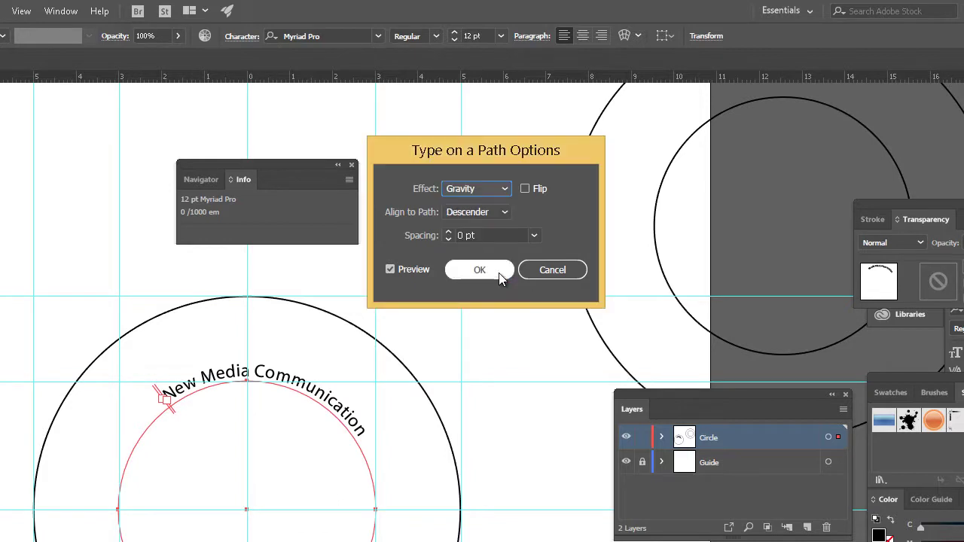
pyautogui.click(406, 269)
pyautogui.click(406, 269)
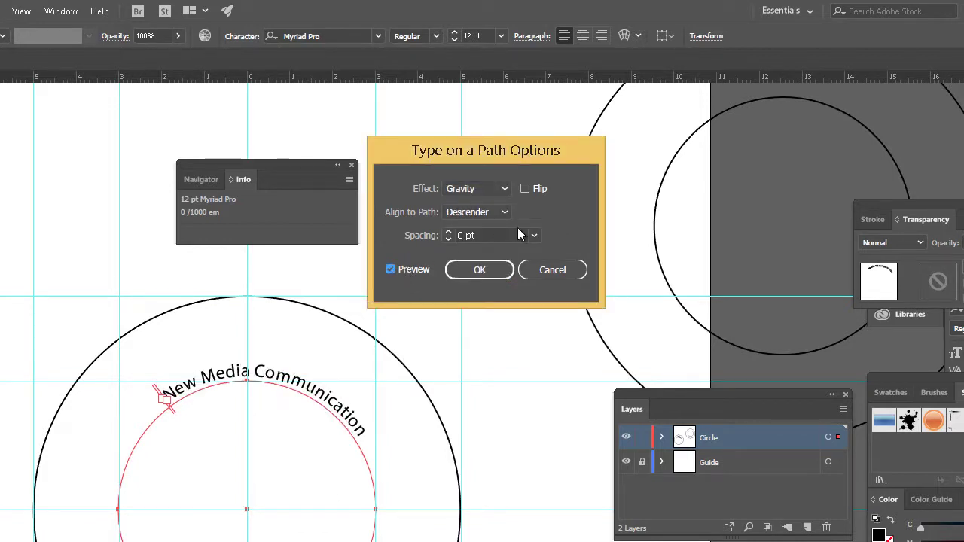
# Try path text spacing values up to 5 pt, return the spacing to 0 pt and apply the path type options.
pyautogui.click(448, 232)
pyautogui.click(448, 232)
pyautogui.click(447, 232)
pyautogui.click(448, 232)
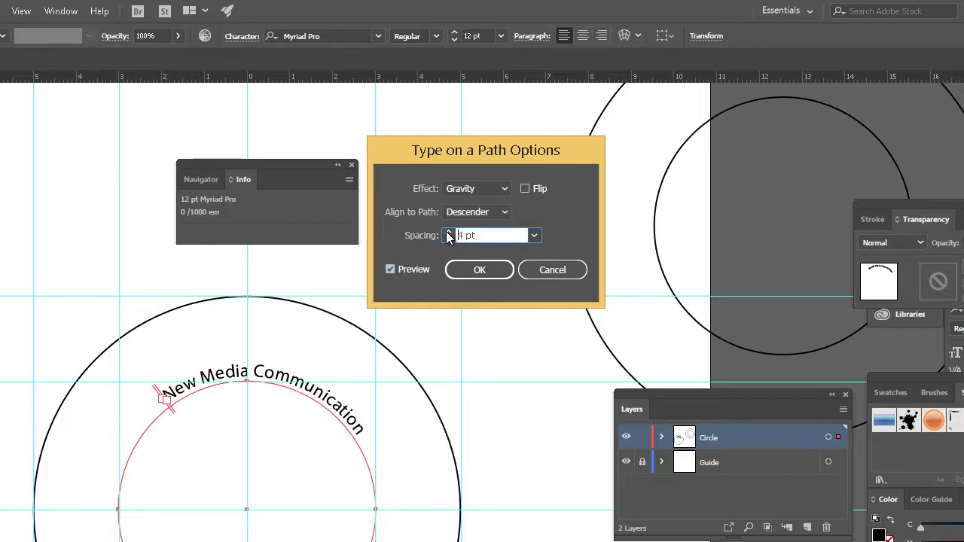
pyautogui.click(448, 232)
pyautogui.click(449, 240)
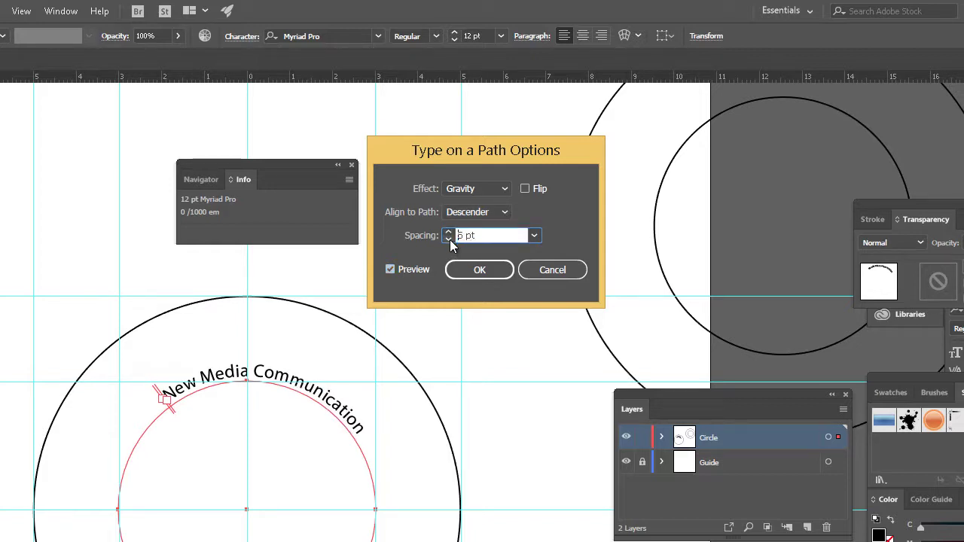
pyautogui.click(450, 239)
pyautogui.click(449, 240)
pyautogui.click(450, 239)
pyautogui.click(450, 239)
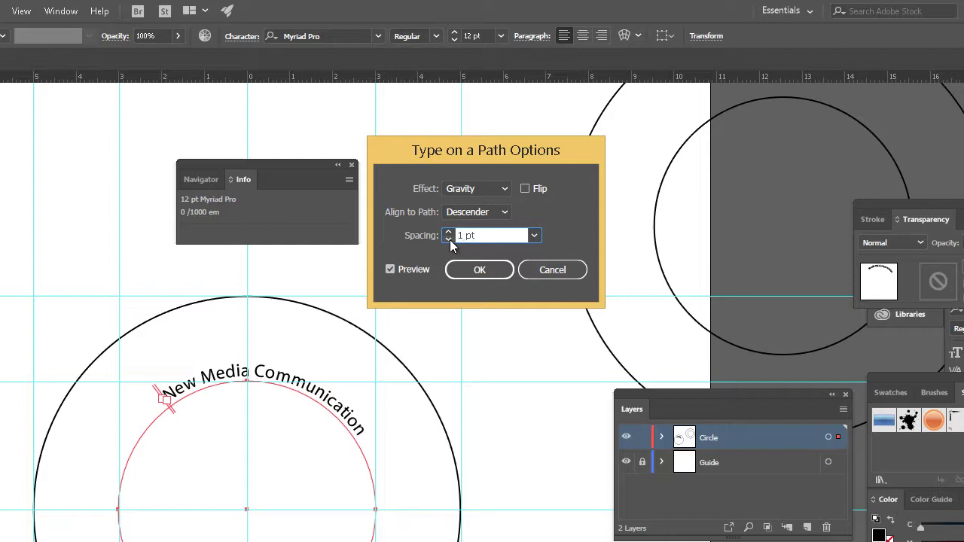
pyautogui.click(450, 240)
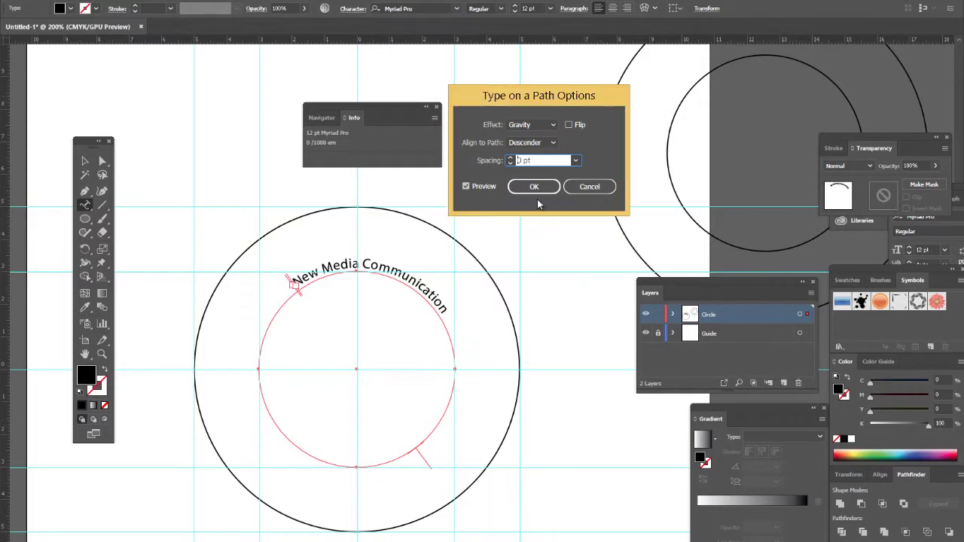
pyautogui.click(534, 187)
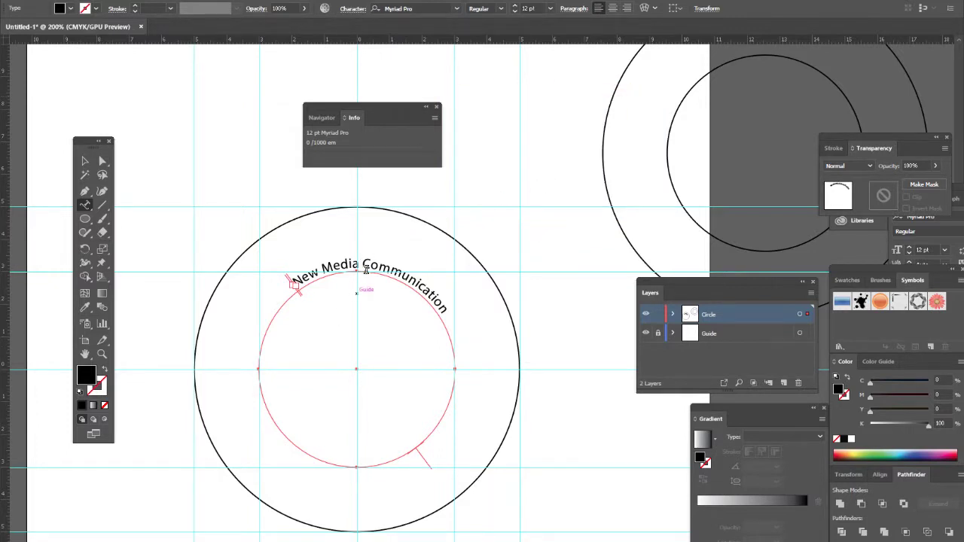
pyautogui.click(85, 160)
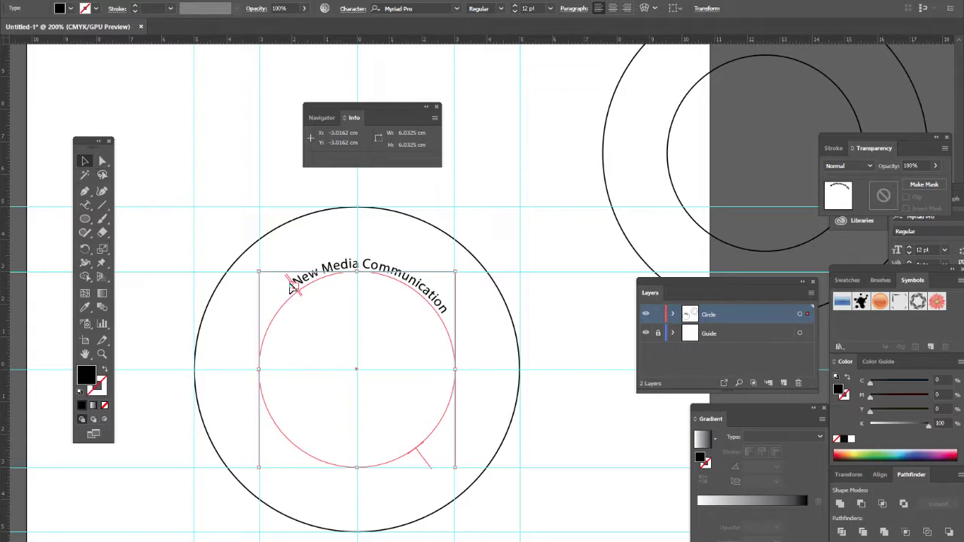
pyautogui.doubleClick(292, 287)
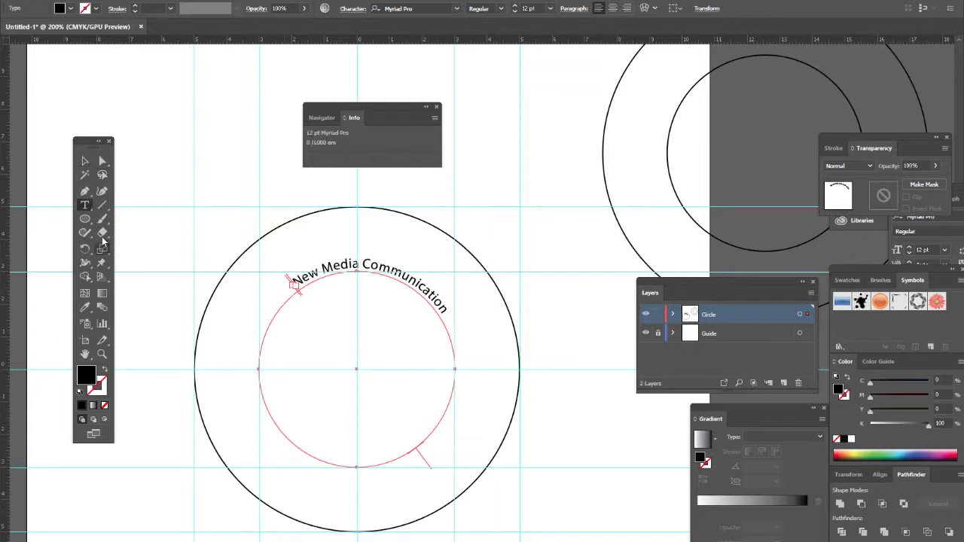
pyautogui.click(87, 206)
pyautogui.doubleClick(87, 206)
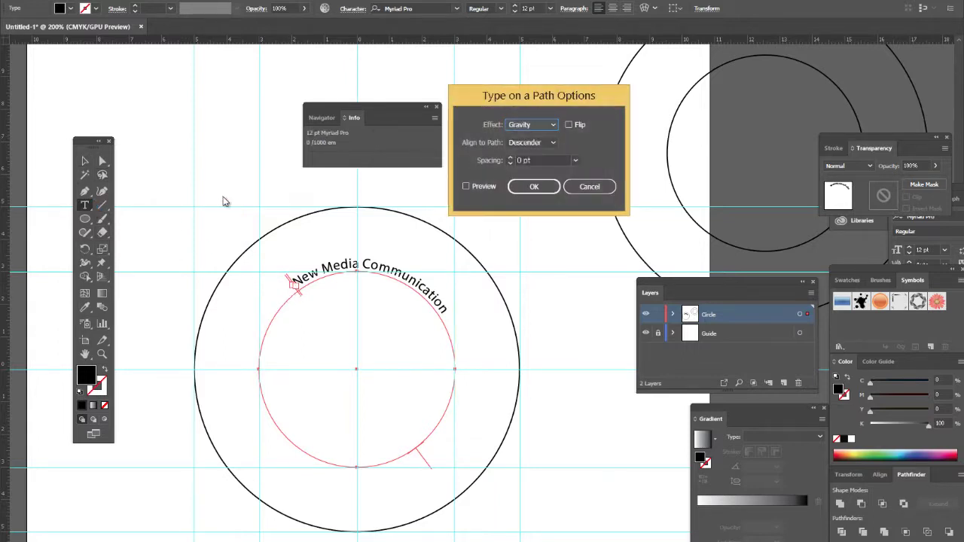
pyautogui.click(591, 188)
pyautogui.click(85, 206)
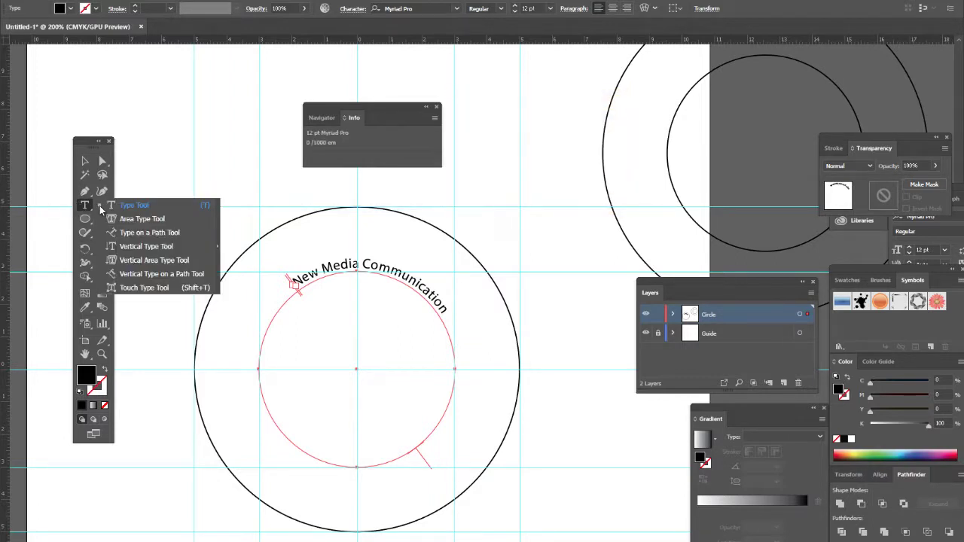
pyautogui.click(147, 233)
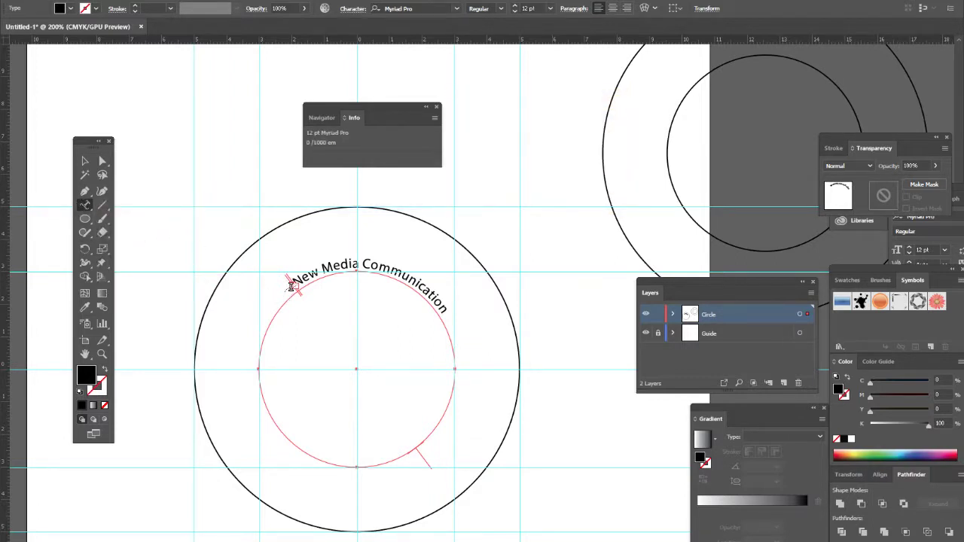
pyautogui.moveTo(297, 281); pyautogui.dragTo(386, 287)
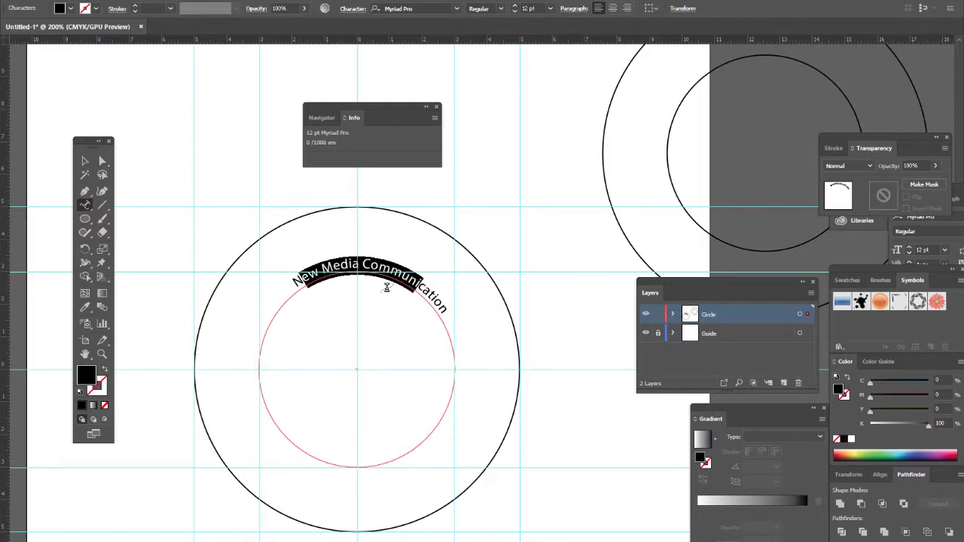
pyautogui.click(312, 272)
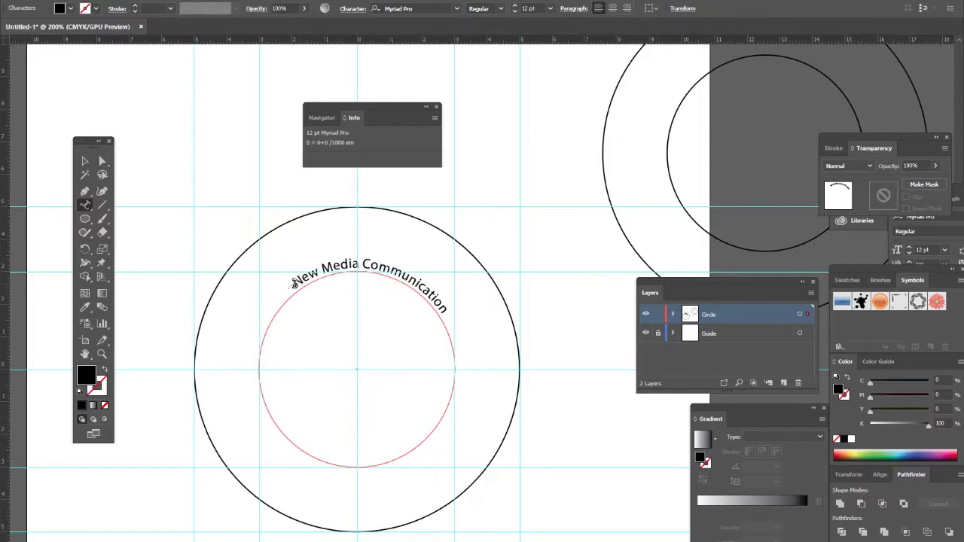
pyautogui.click(296, 290)
pyautogui.click(592, 292)
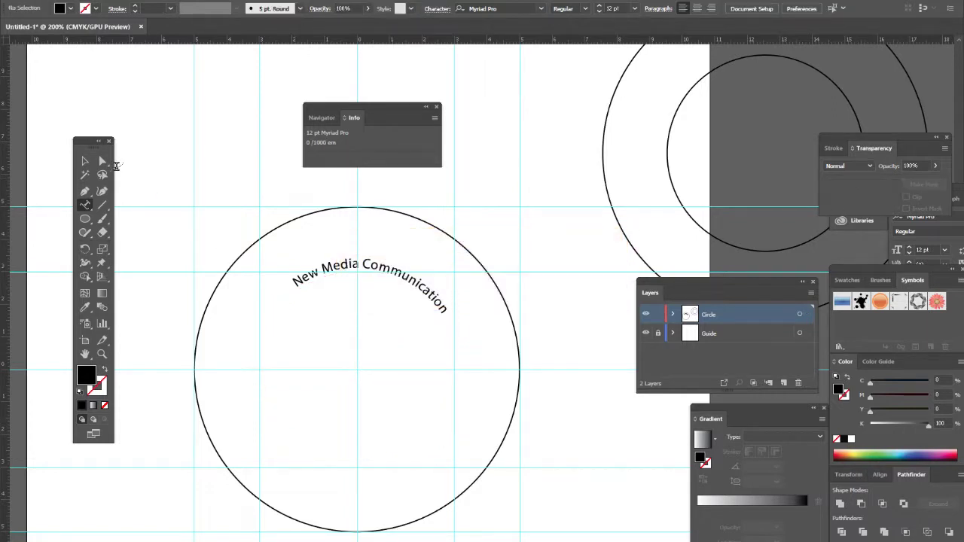
# Adjust the start and end brackets of the inner circle's text so it spans the upper arc.
pyautogui.click(85, 162)
pyautogui.click(322, 283)
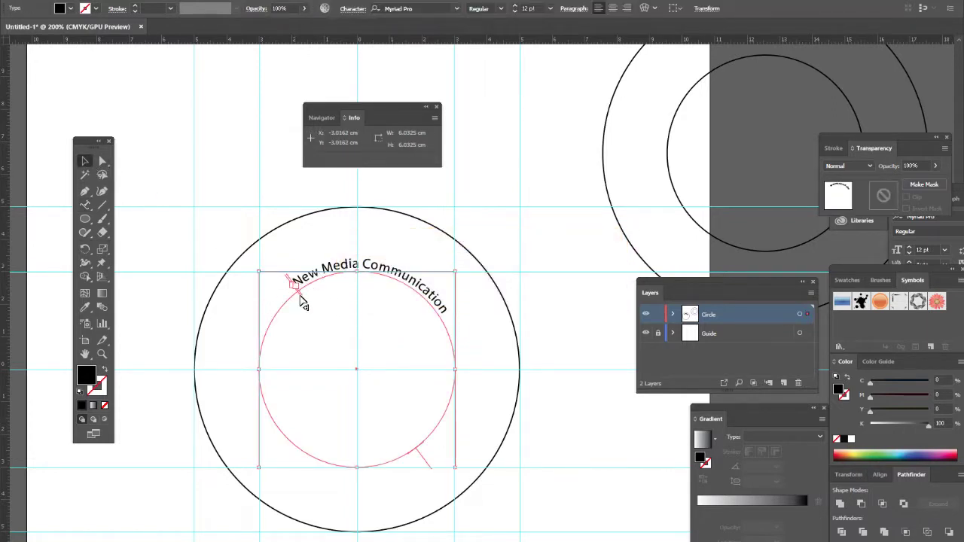
pyautogui.moveTo(425, 463)
pyautogui.mouseDown()
pyautogui.moveTo(485, 410)
pyautogui.moveTo(430, 457)
pyautogui.moveTo(438, 444)
pyautogui.moveTo(452, 451)
pyautogui.moveTo(443, 460)
pyautogui.mouseUp()
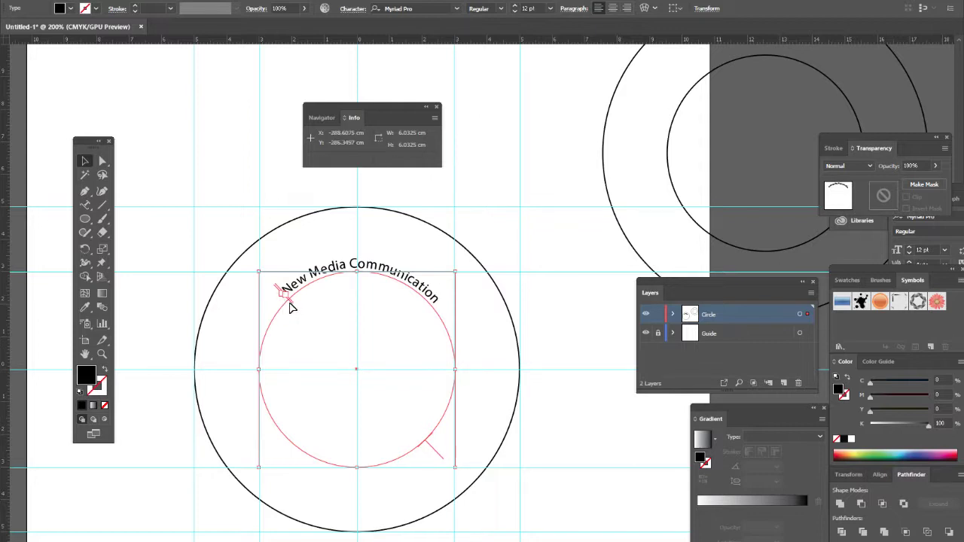
pyautogui.moveTo(286, 305); pyautogui.dragTo(473, 308)
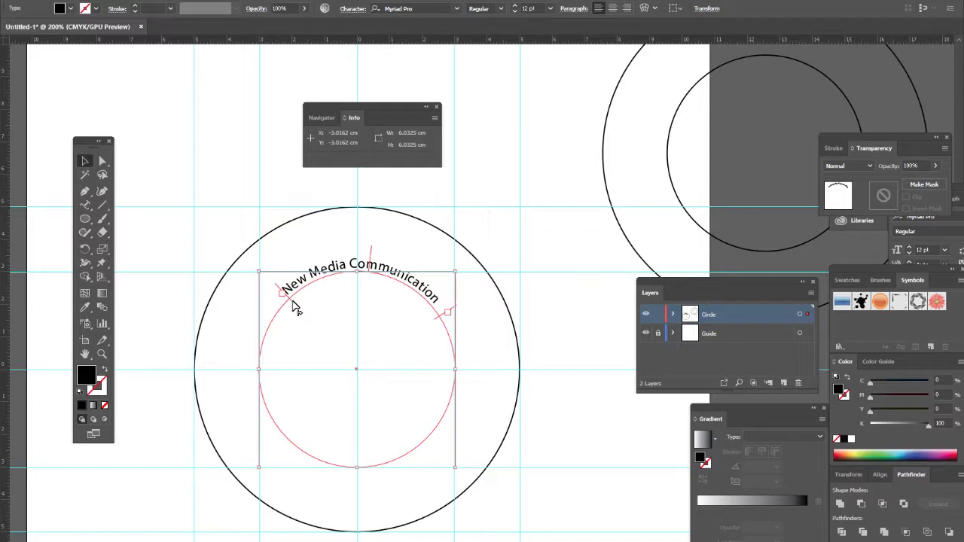
pyautogui.moveTo(286, 313); pyautogui.dragTo(275, 360)
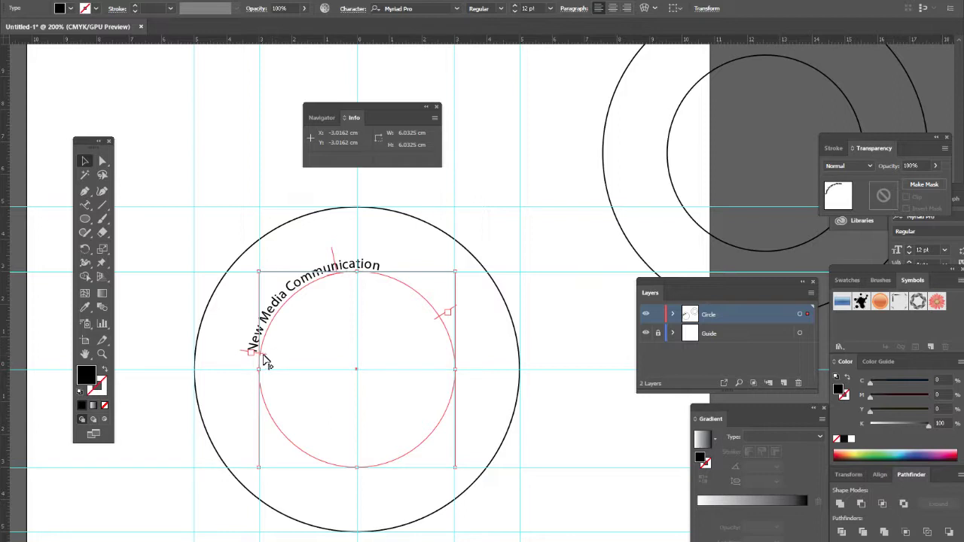
pyautogui.moveTo(264, 359); pyautogui.dragTo(316, 326)
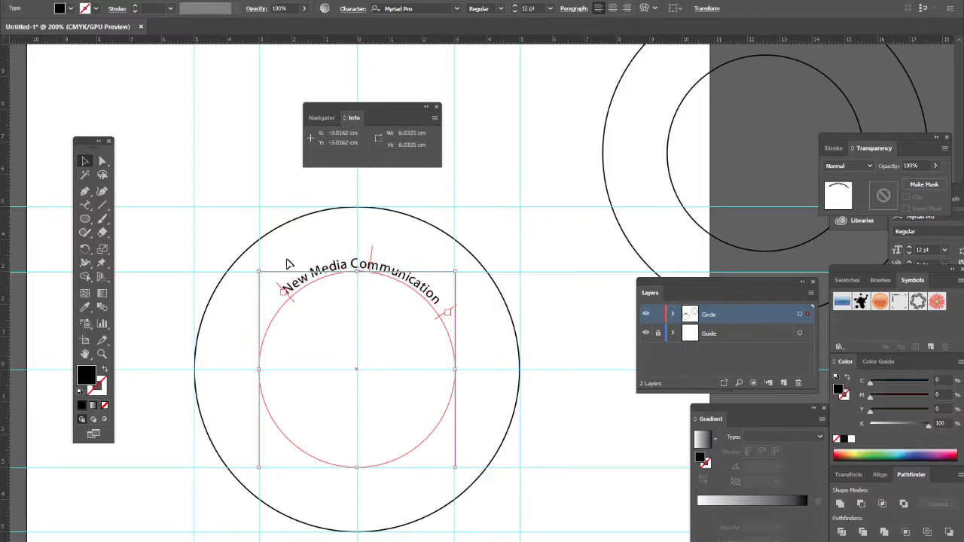
# Select the whole text "New Media Communication" on the inner circle and set its font size to 21 pt.
pyautogui.click(85, 206)
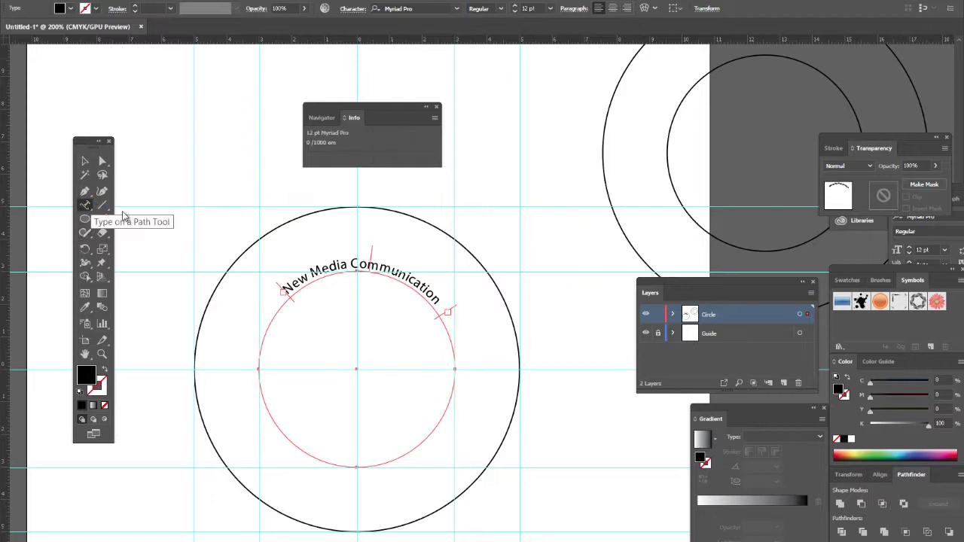
pyautogui.moveTo(287, 291); pyautogui.dragTo(469, 280)
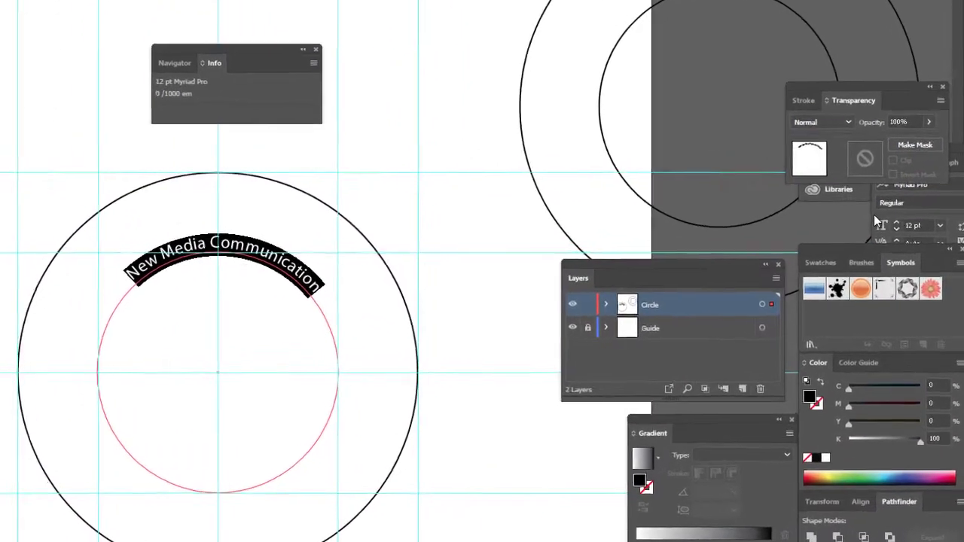
pyautogui.moveTo(904, 139); pyautogui.dragTo(598, 55)
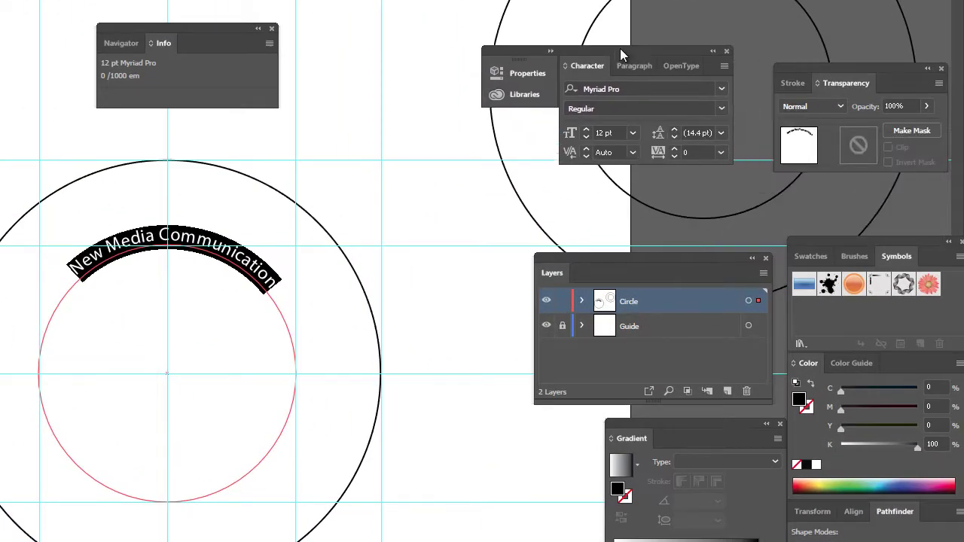
pyautogui.click(583, 128)
pyautogui.click(583, 128)
pyautogui.click(582, 128)
pyautogui.click(582, 128)
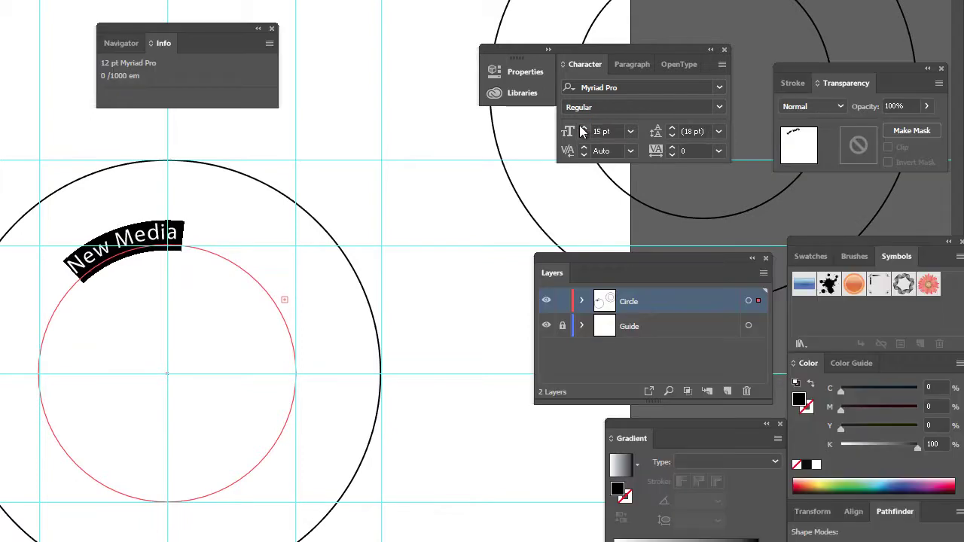
pyautogui.click(582, 128)
pyautogui.click(582, 128)
pyautogui.click(582, 128)
pyautogui.click(582, 128)
pyautogui.click(583, 128)
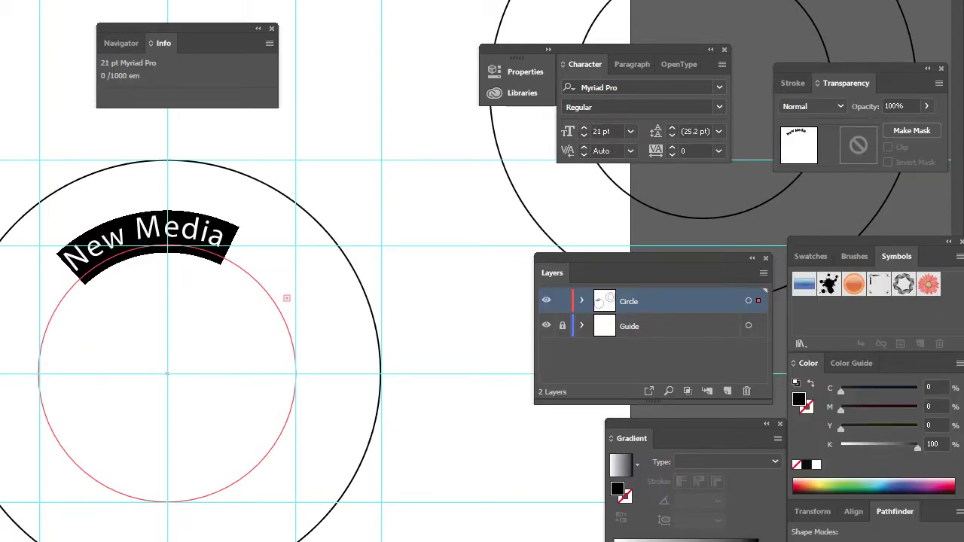
pyautogui.press('Escape')
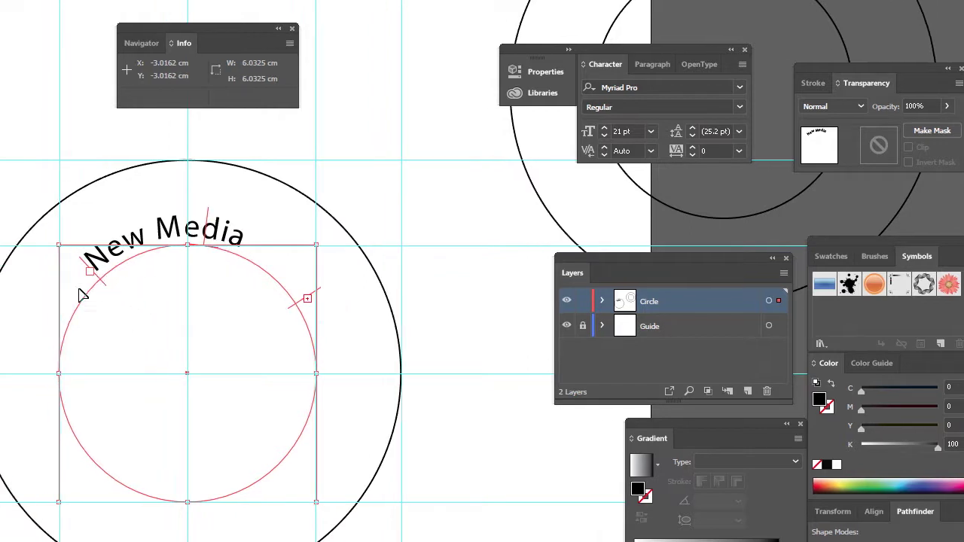
# Extend the text's start bracket down the inner circle's left side and its end bracket below the right side's midpoint to fit all words.
pyautogui.moveTo(243, 275); pyautogui.dragTo(229, 361)
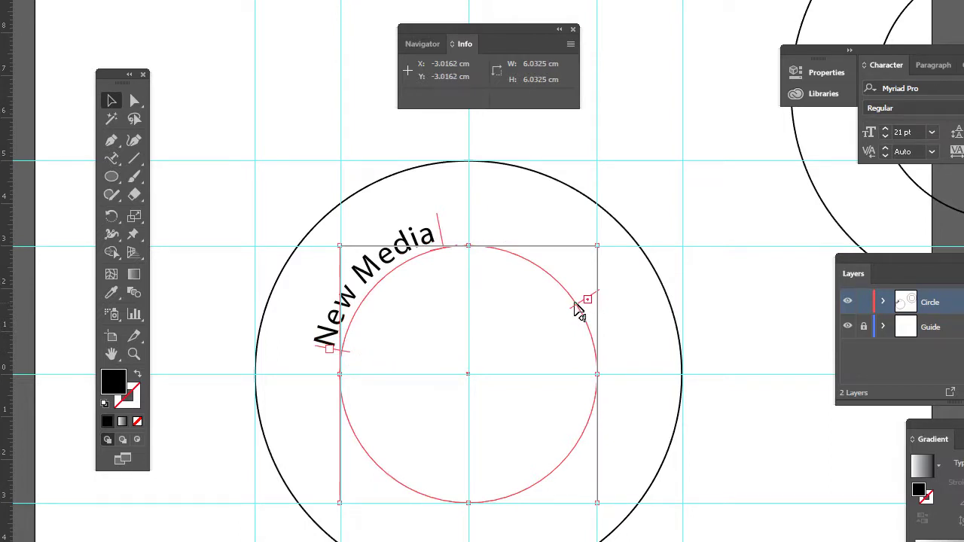
pyautogui.moveTo(573, 316); pyautogui.dragTo(600, 417)
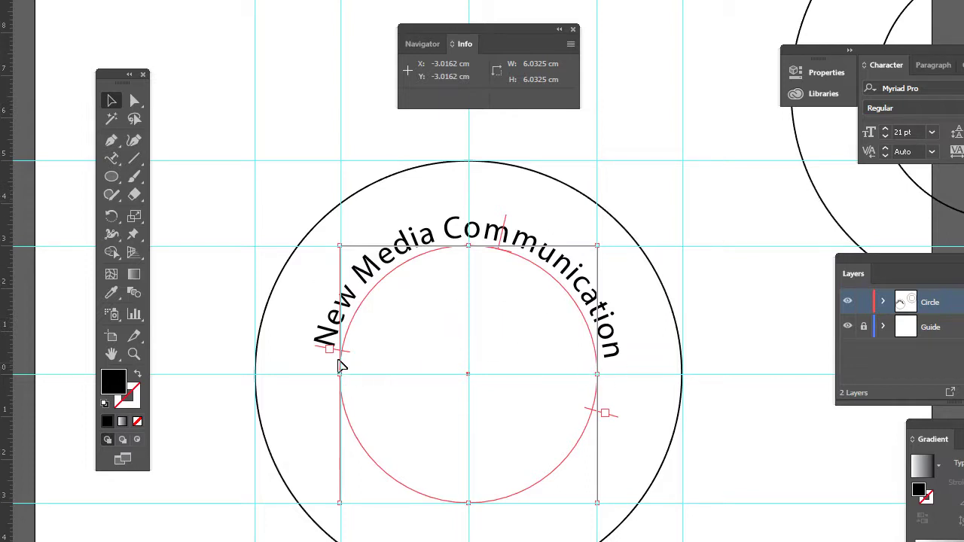
pyautogui.moveTo(348, 357); pyautogui.dragTo(348, 364)
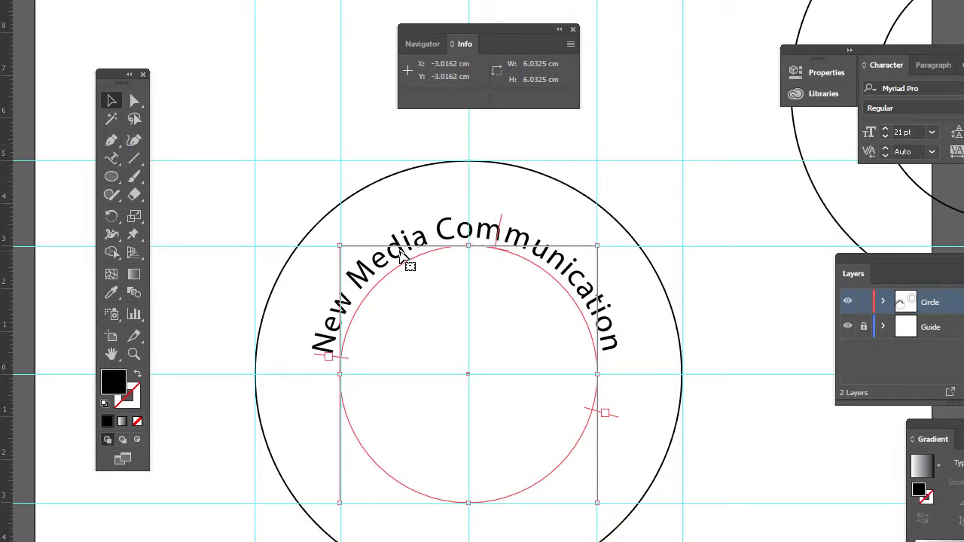
# Open the path type options, turn on Preview and try spacing values up to 6 pt.
pyautogui.doubleClick(112, 158)
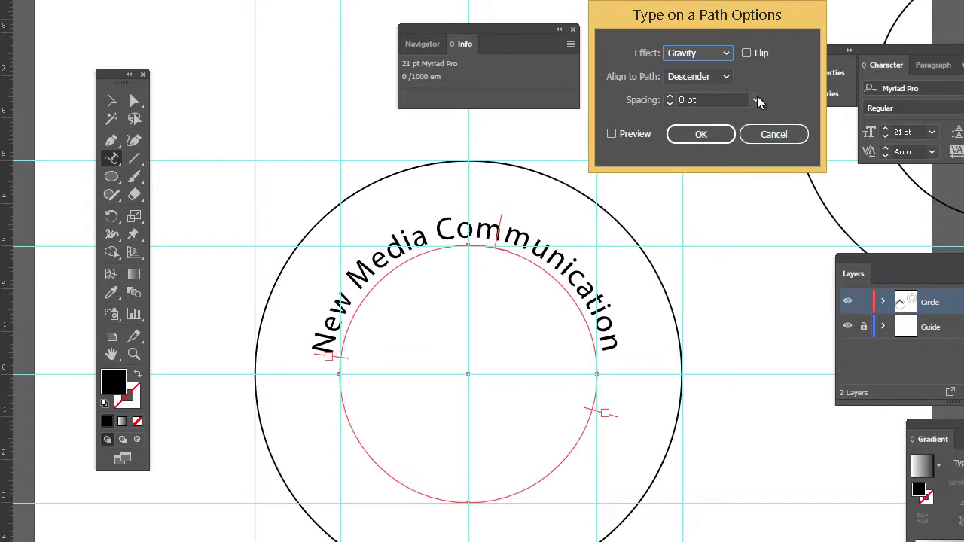
pyautogui.click(669, 97)
pyautogui.click(669, 96)
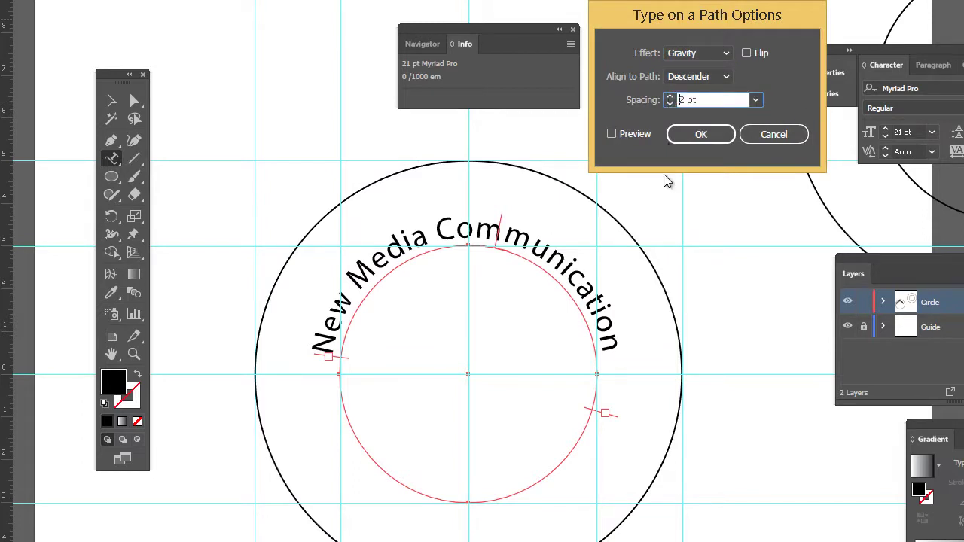
pyautogui.click(612, 134)
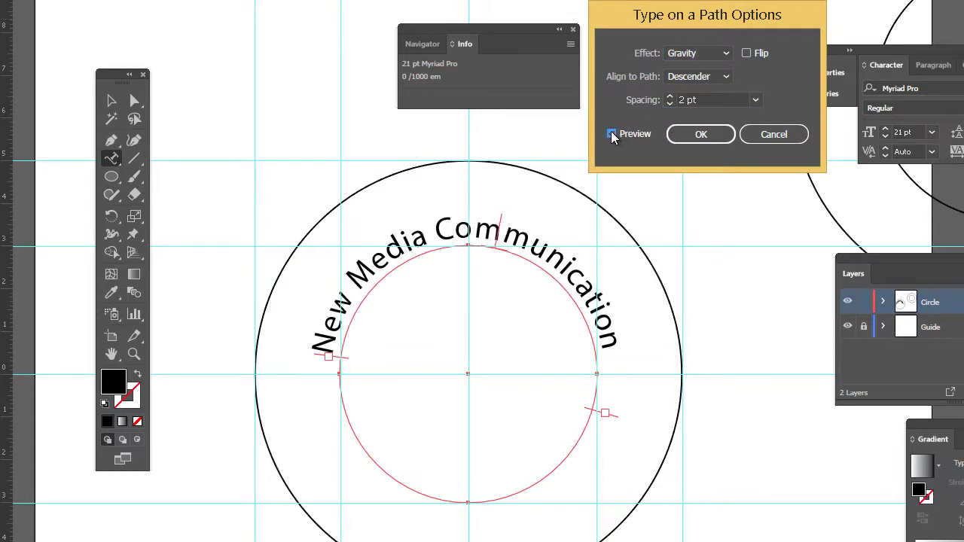
pyautogui.click(670, 101)
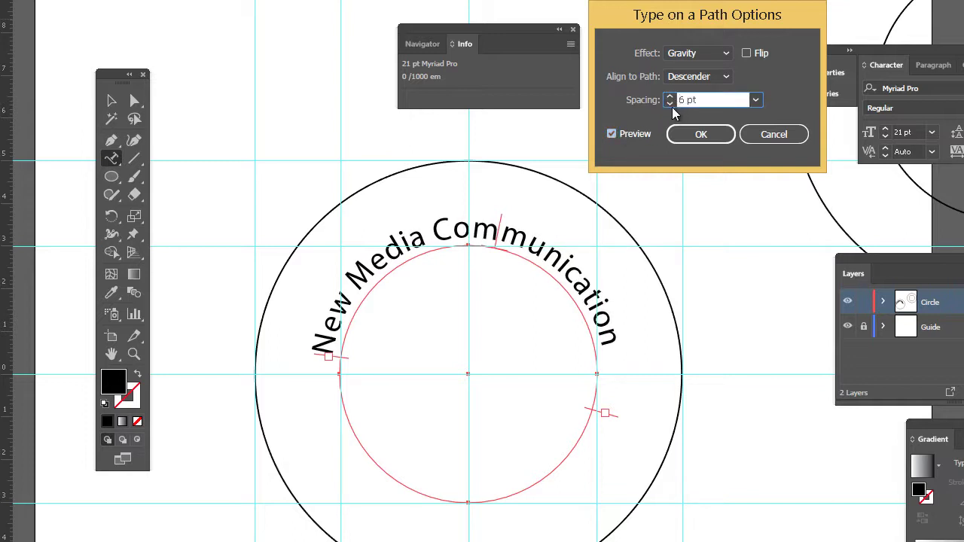
# Set the path text's spacing to -15 pt and apply the path type options.
pyautogui.click(670, 103)
pyautogui.click(669, 103)
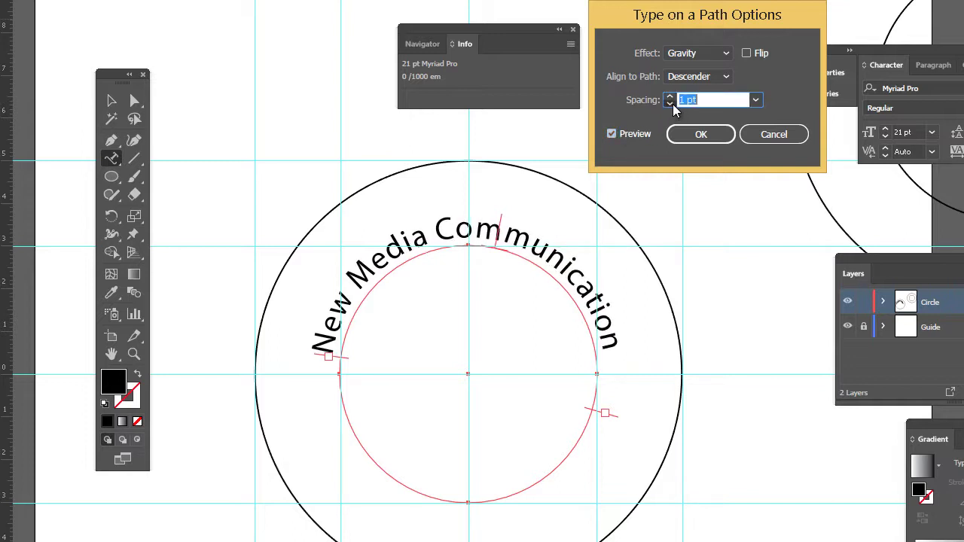
pyautogui.click(669, 104)
pyautogui.click(669, 103)
pyautogui.click(669, 103)
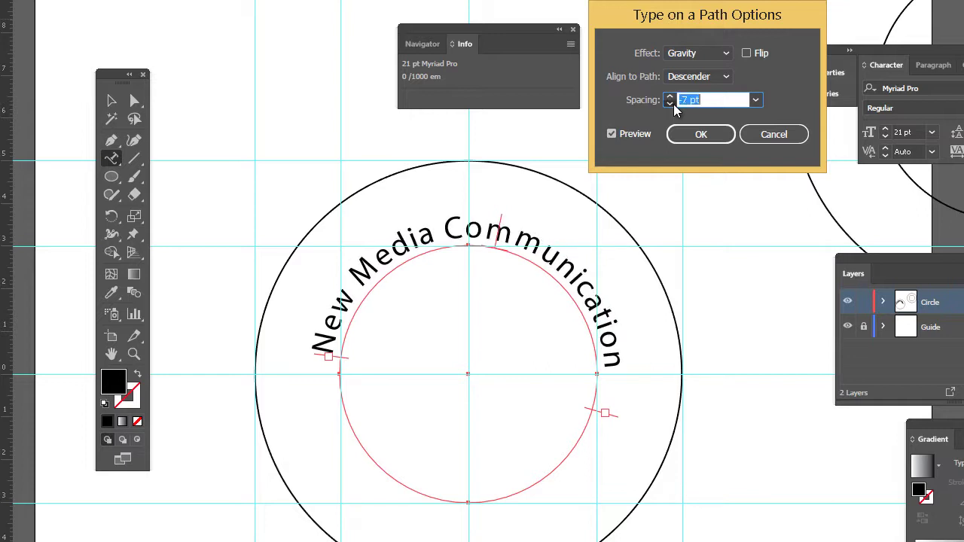
pyautogui.click(669, 104)
pyautogui.click(670, 99)
pyautogui.click(700, 100)
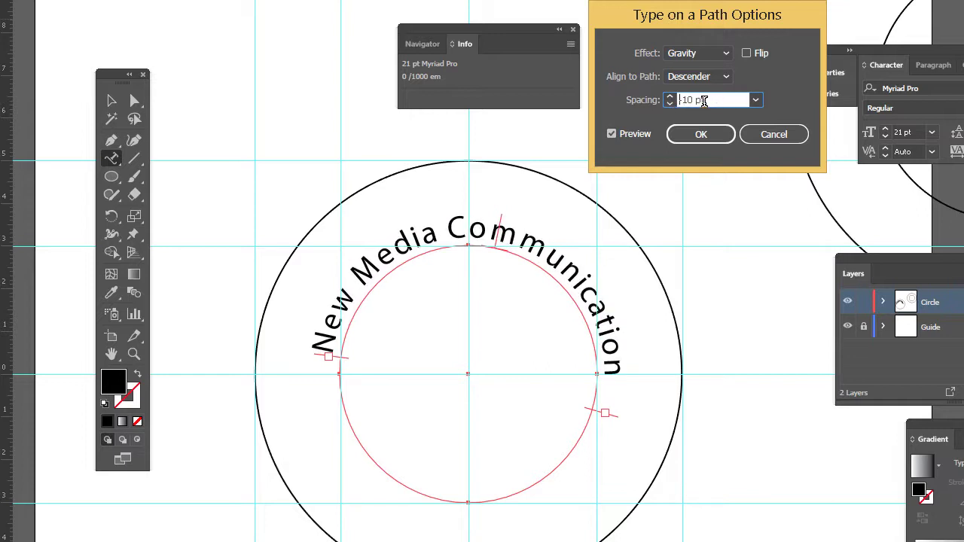
pyautogui.click(669, 103)
pyautogui.click(669, 103)
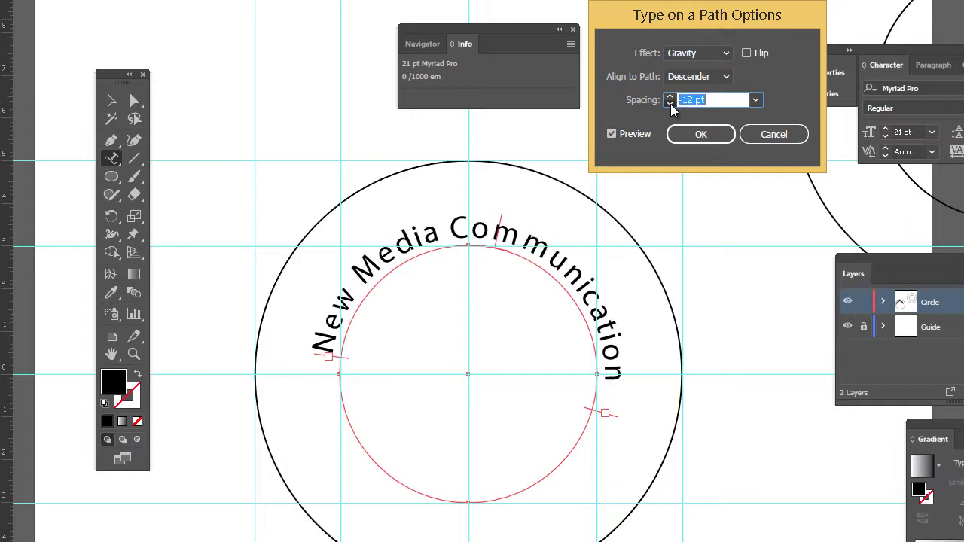
pyautogui.click(670, 104)
pyautogui.click(670, 103)
pyautogui.click(670, 103)
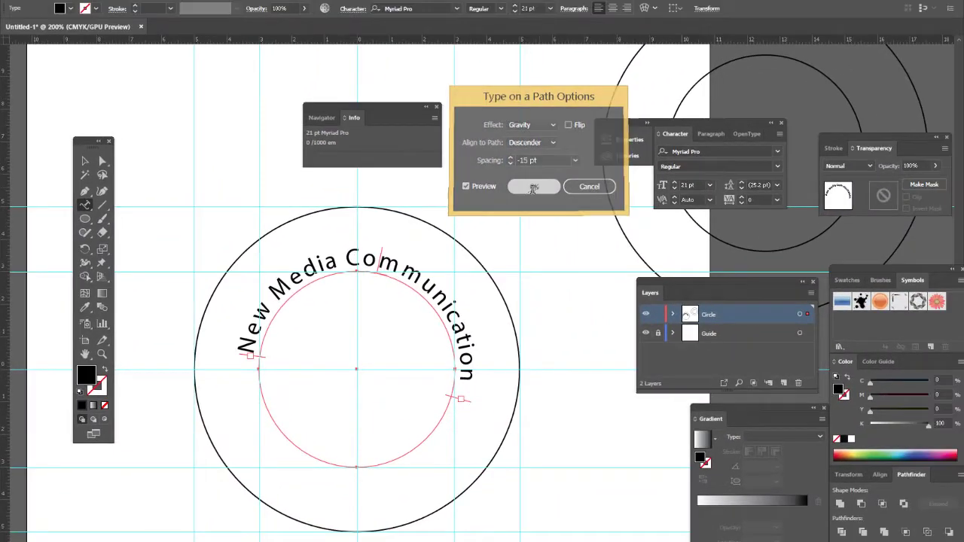
pyautogui.click(628, 157)
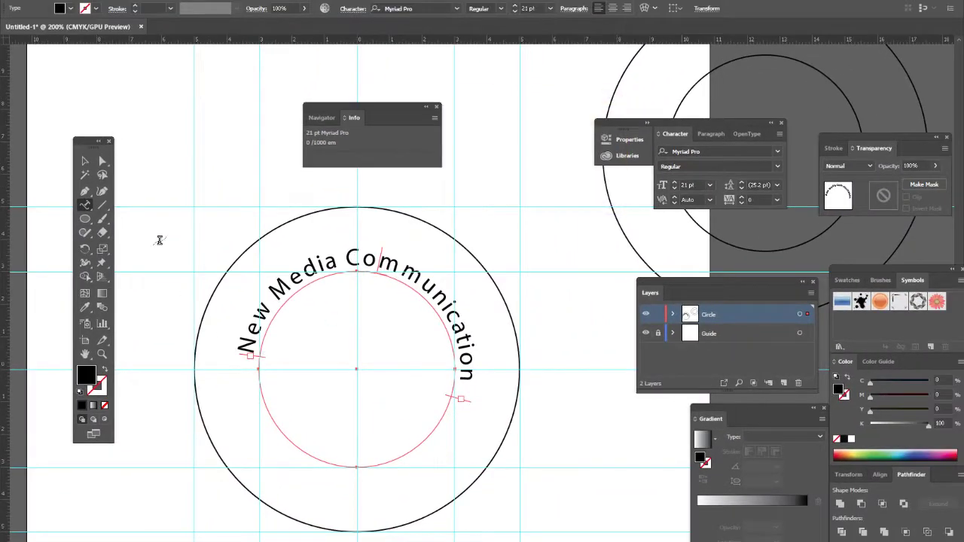
# Move the path text's start bracket to the horizontal centre guide on the inner circle's left side.
pyautogui.click(85, 162)
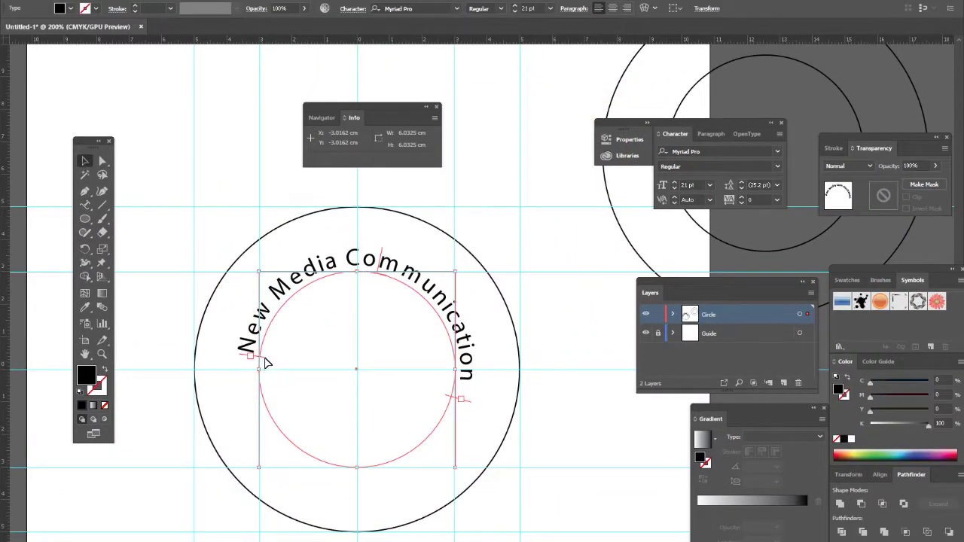
pyautogui.moveTo(265, 364); pyautogui.dragTo(268, 370)
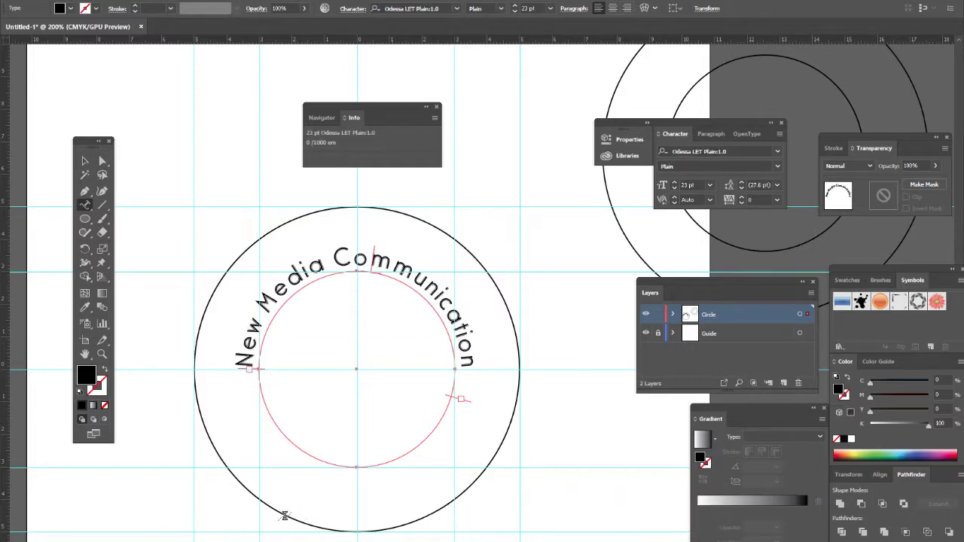
# Add the path text "University Of Phayao" along the outer circle in place of the placeholder text, starting on its lower left side.
pyautogui.click(86, 203)
pyautogui.click(218, 454)
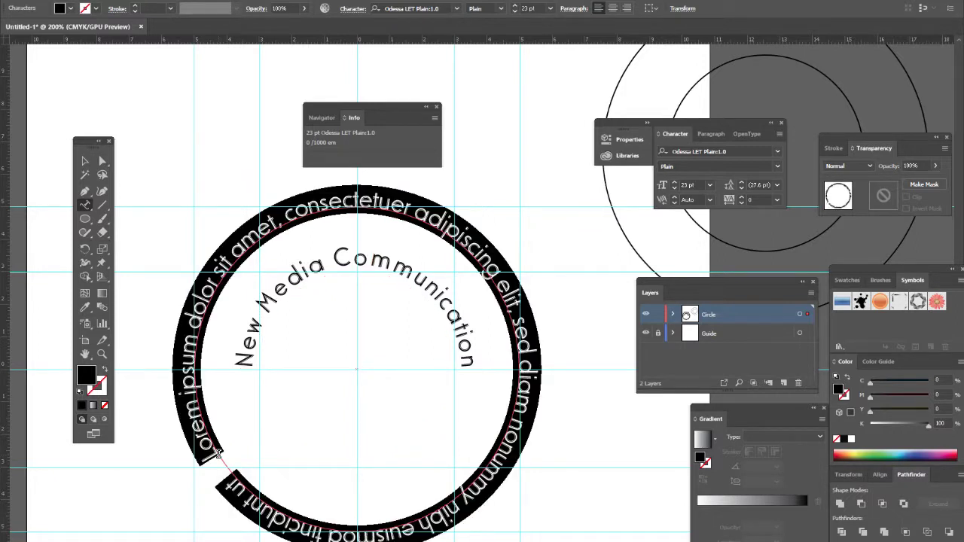
pyautogui.press('BackSpace')
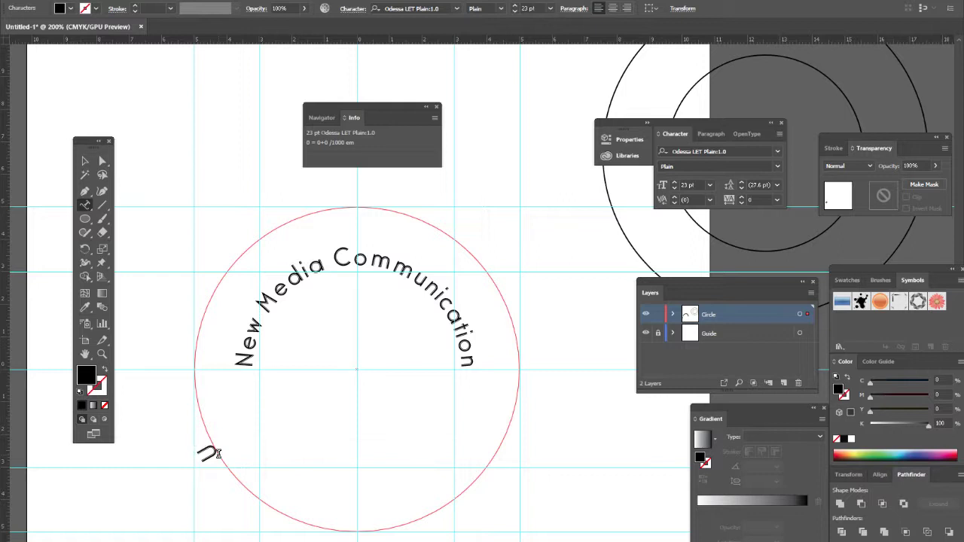
pyautogui.write('Univers')
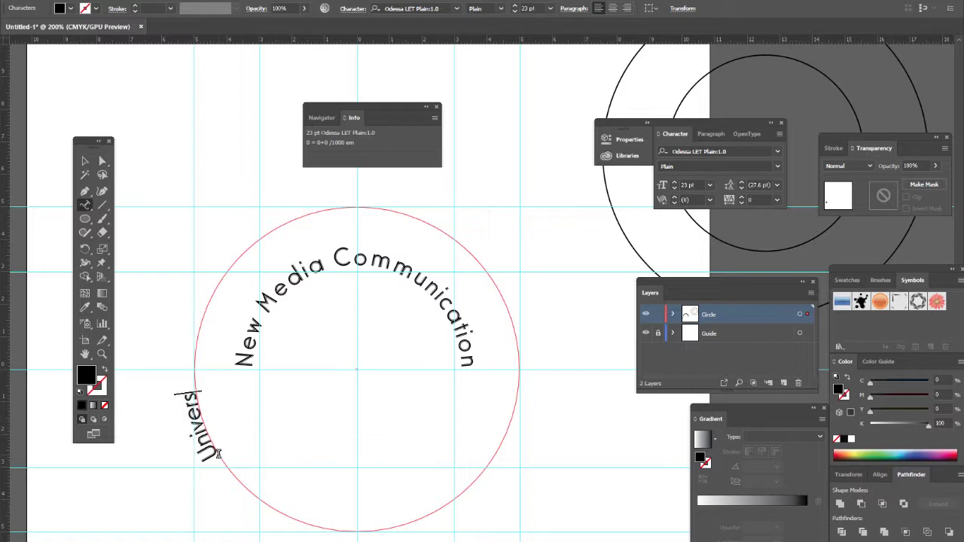
pyautogui.write('ity Of')
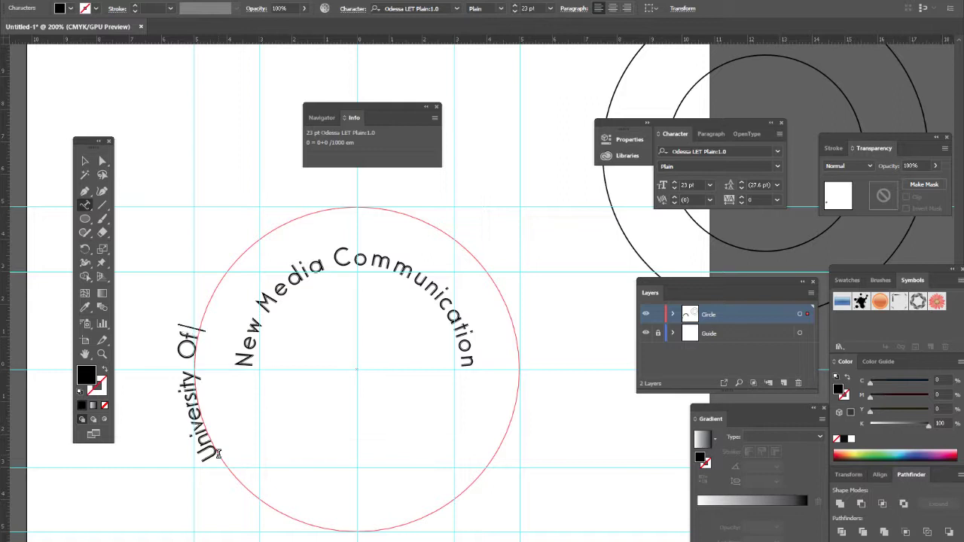
pyautogui.write(' Phay')
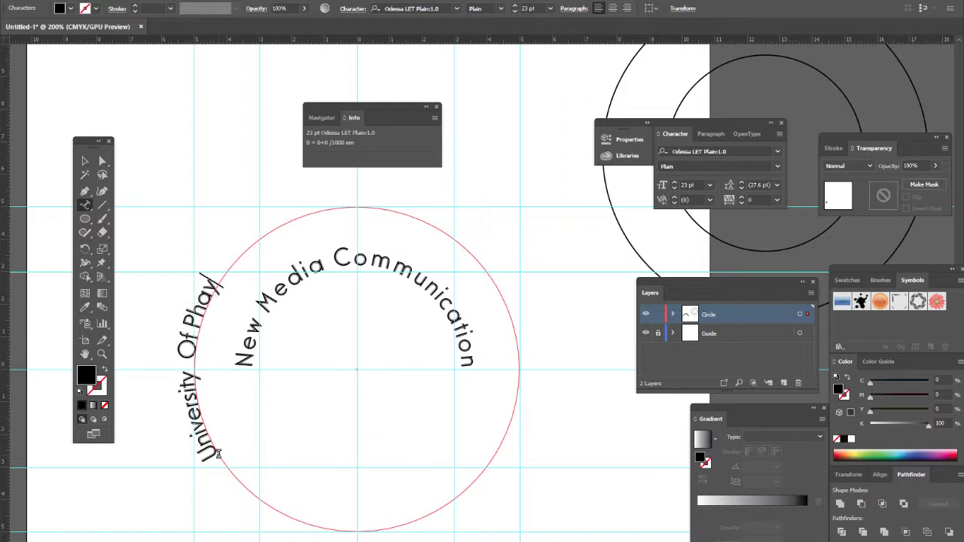
pyautogui.write('ao')
pyautogui.click(191, 330)
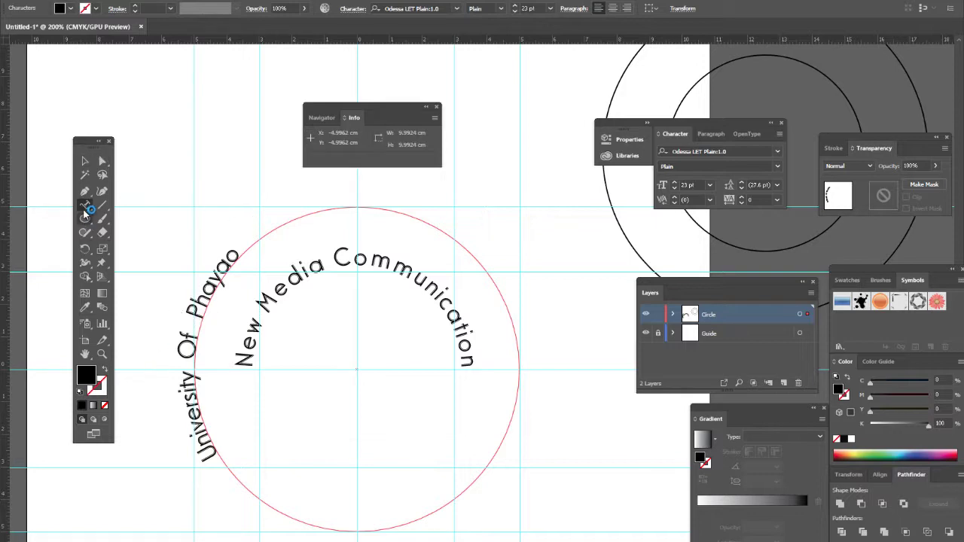
pyautogui.press('Escape')
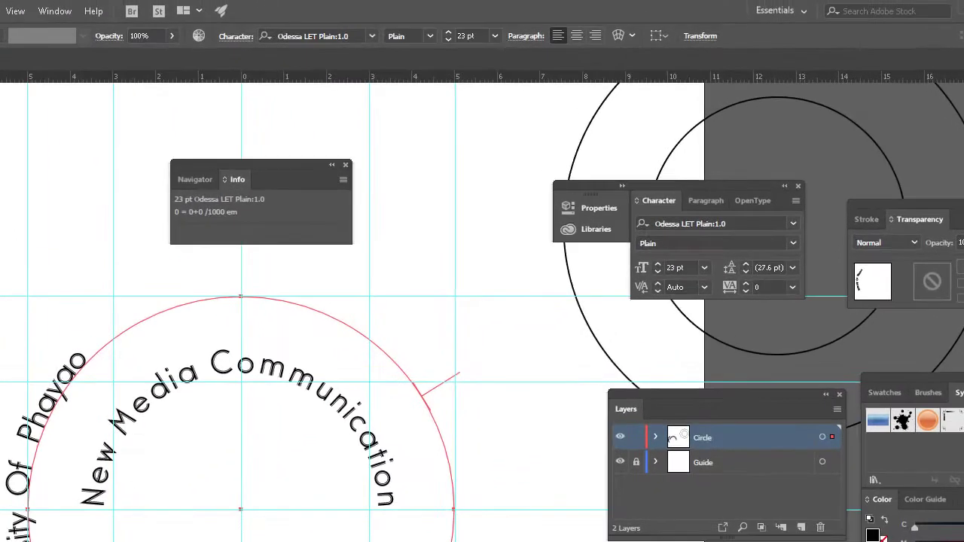
# Open the outer text's path type options, keep the Rainbow effect, and turn on Flip and Preview.
pyautogui.doubleClick(2, 270)
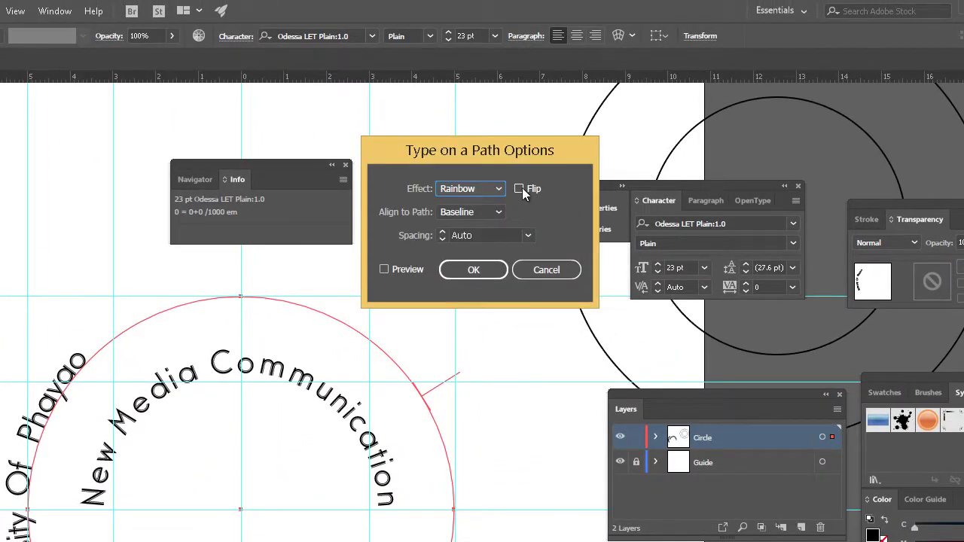
pyautogui.moveTo(486, 154); pyautogui.dragTo(499, 149)
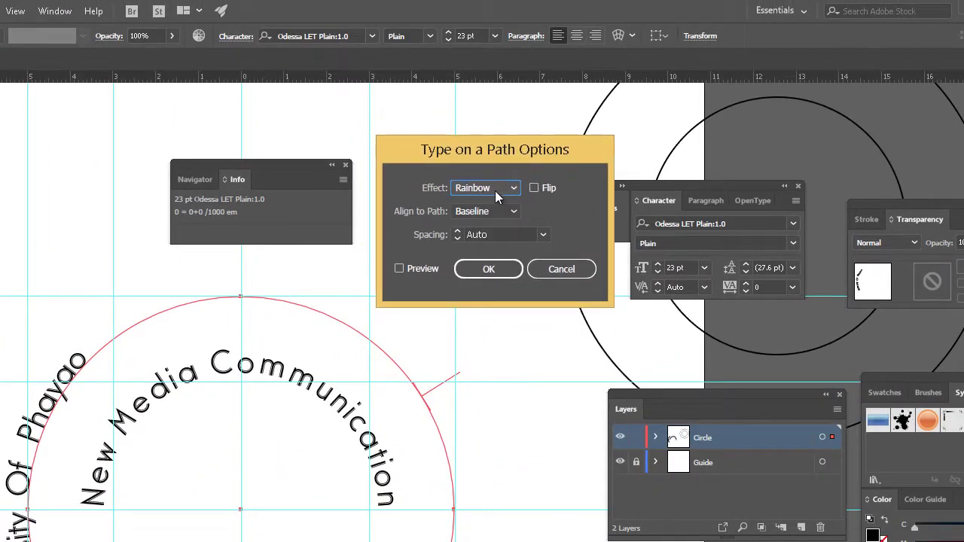
pyautogui.click(515, 188)
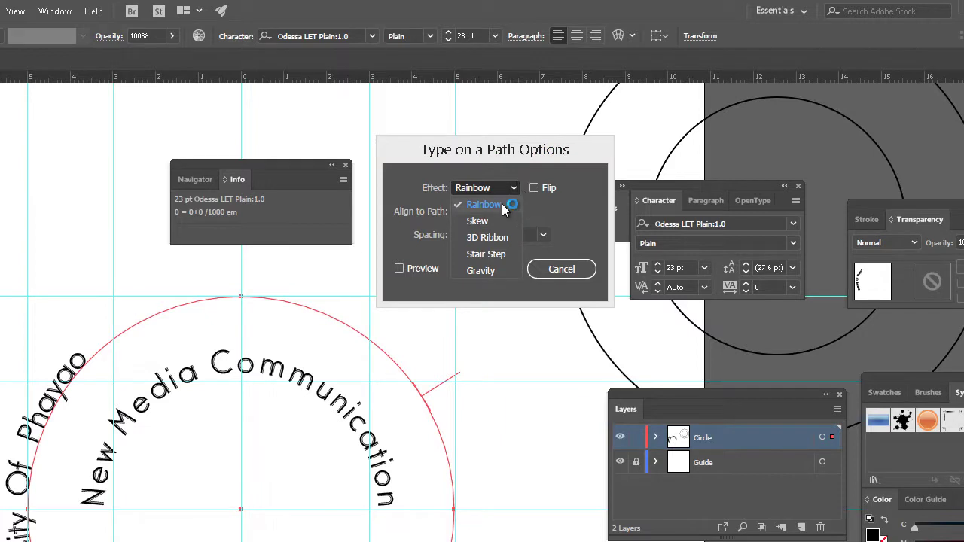
pyautogui.click(501, 204)
pyautogui.click(518, 212)
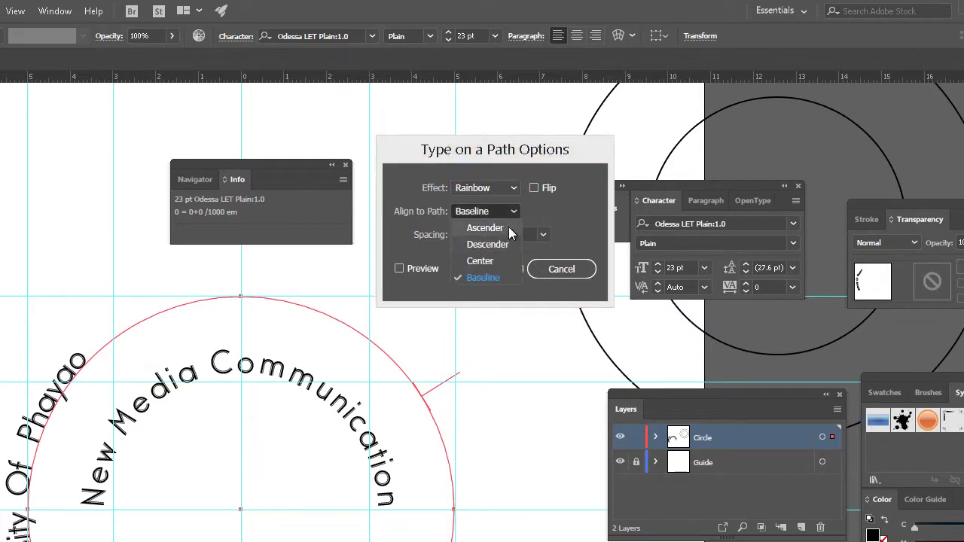
pyautogui.click(536, 189)
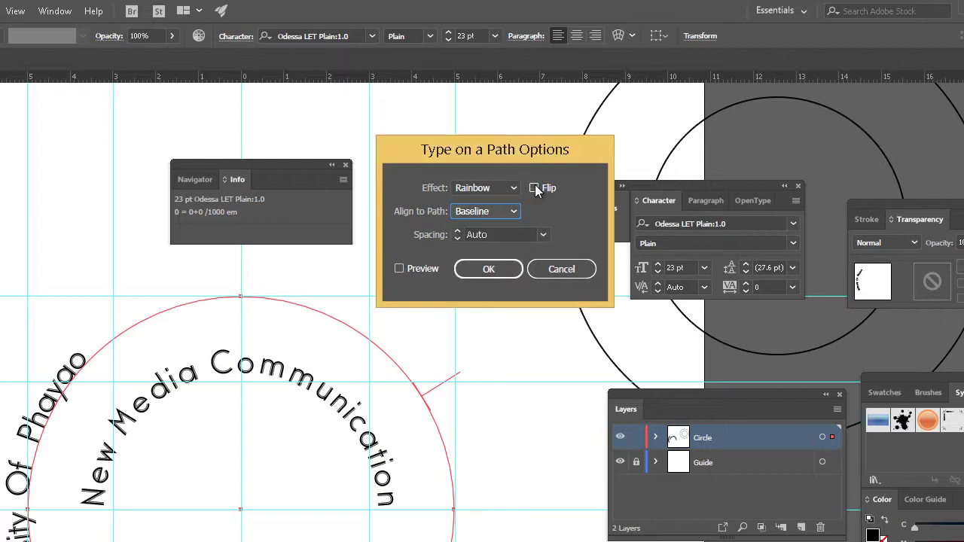
pyautogui.click(535, 188)
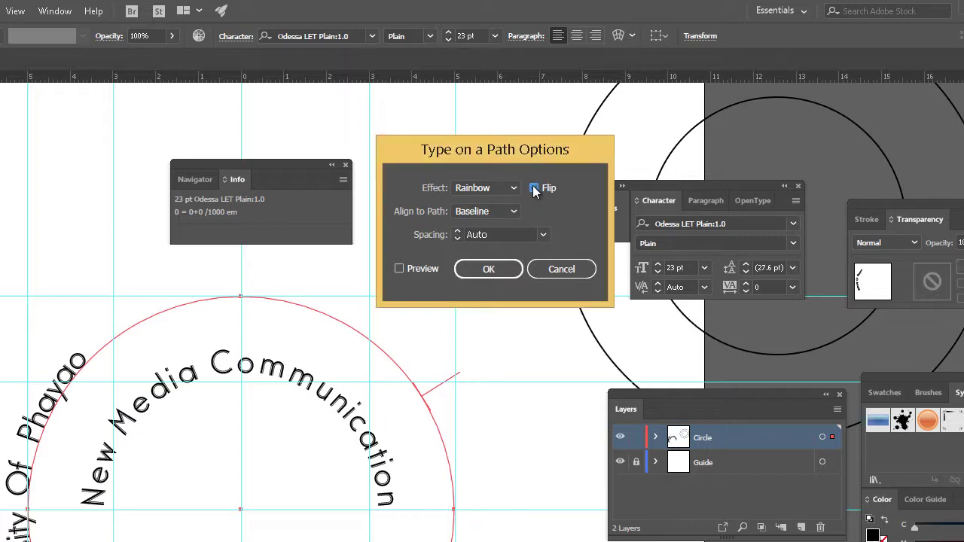
pyautogui.click(399, 269)
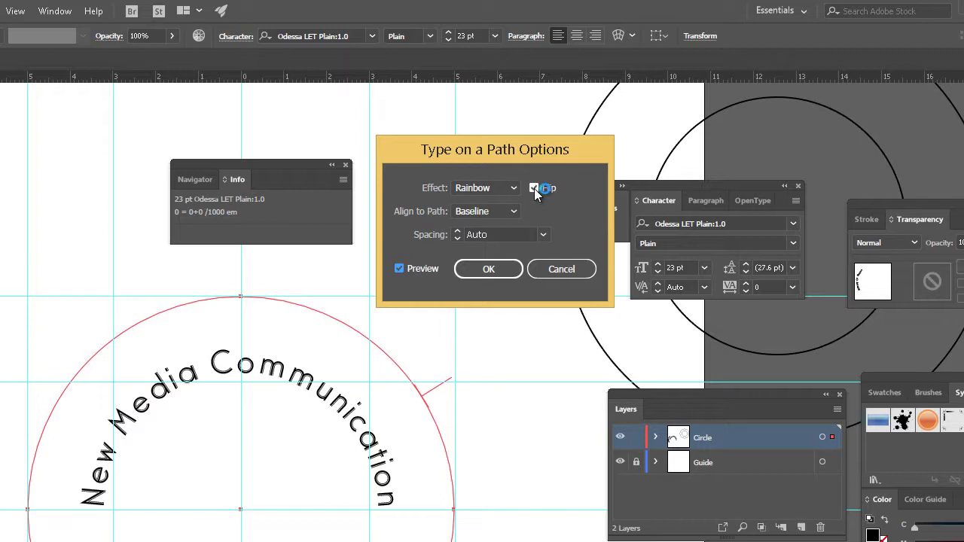
# Align the outer path text by Descender with 0 pt spacing and apply the options.
pyautogui.click(511, 217)
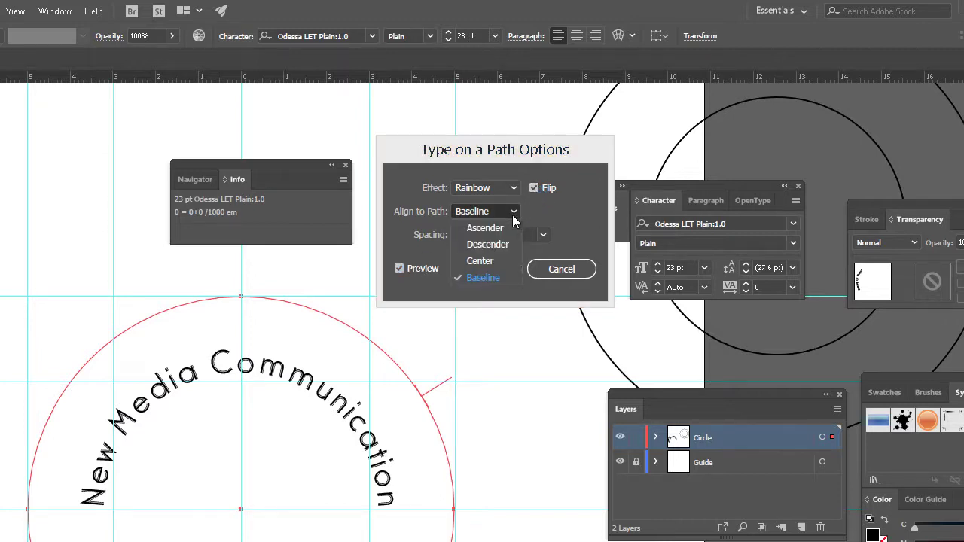
pyautogui.click(502, 243)
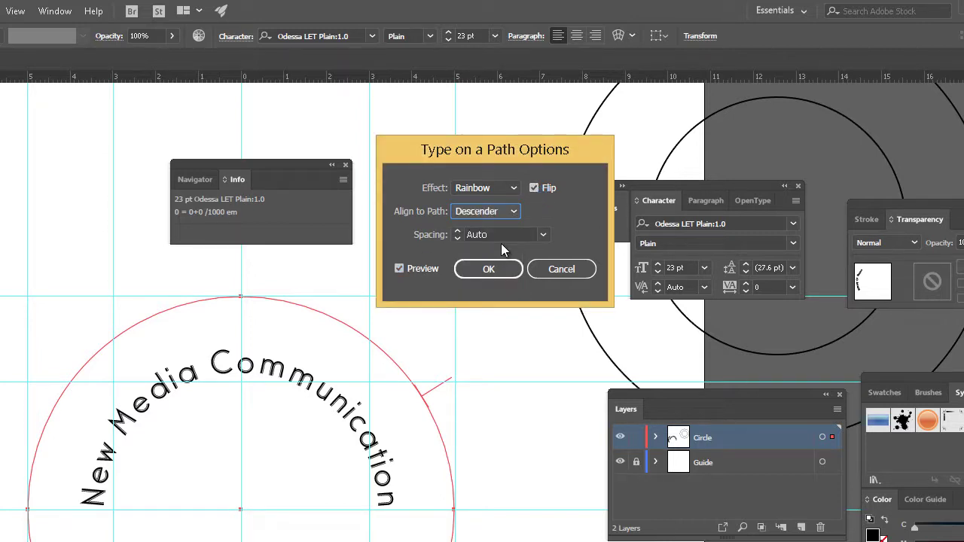
pyautogui.click(454, 238)
pyautogui.write('798')
pyautogui.moveTo(497, 234); pyautogui.dragTo(423, 232)
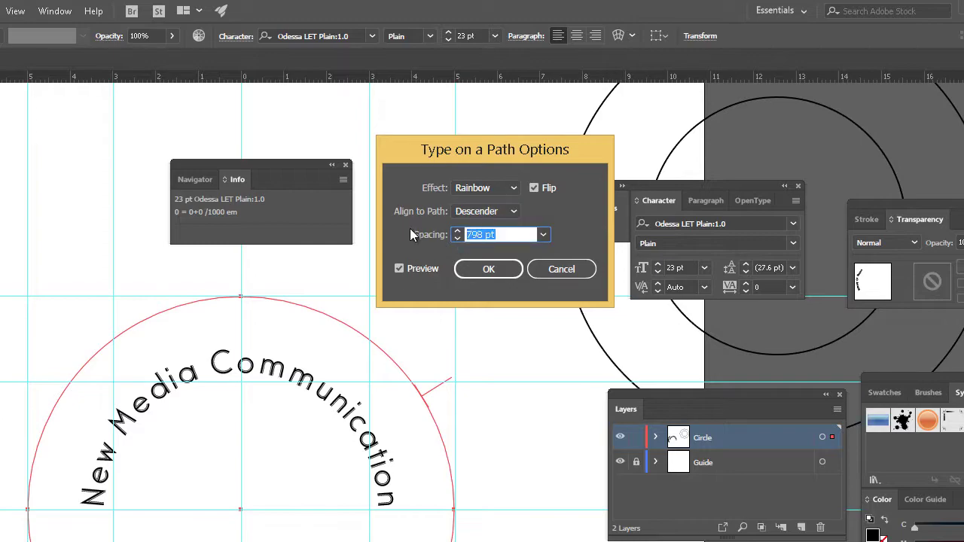
pyautogui.write('0')
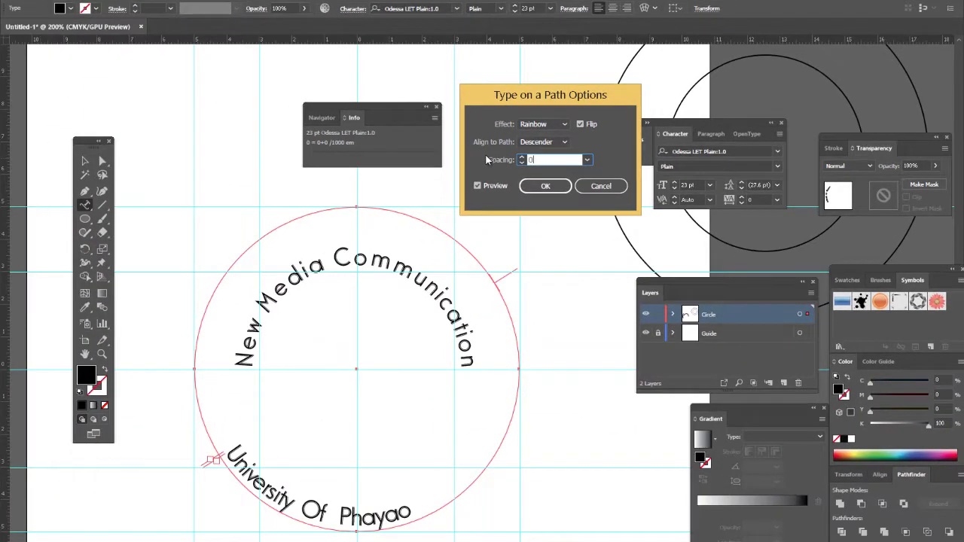
pyautogui.press('Return')
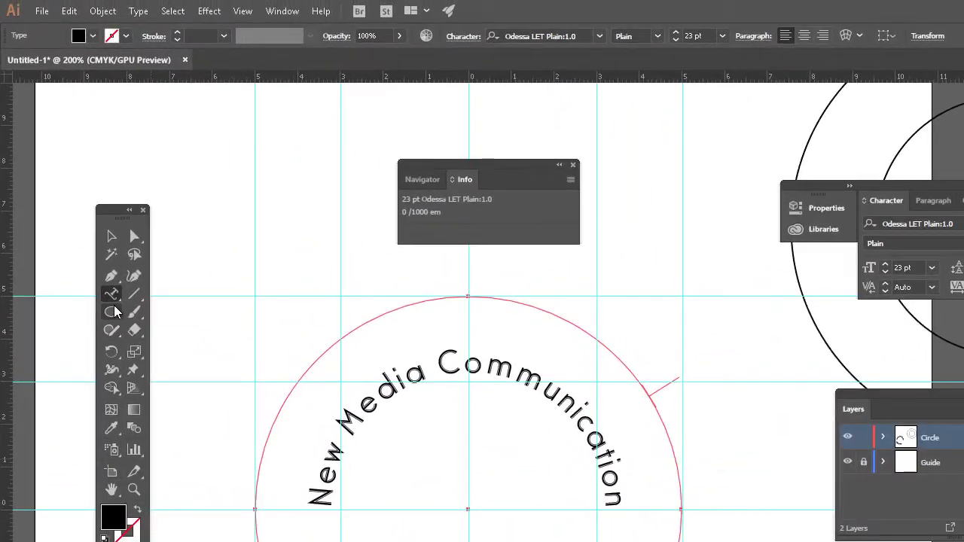
# Set the outer path text's spacing to -17 pt with Preview on and apply the path type options.
pyautogui.doubleClick(112, 294)
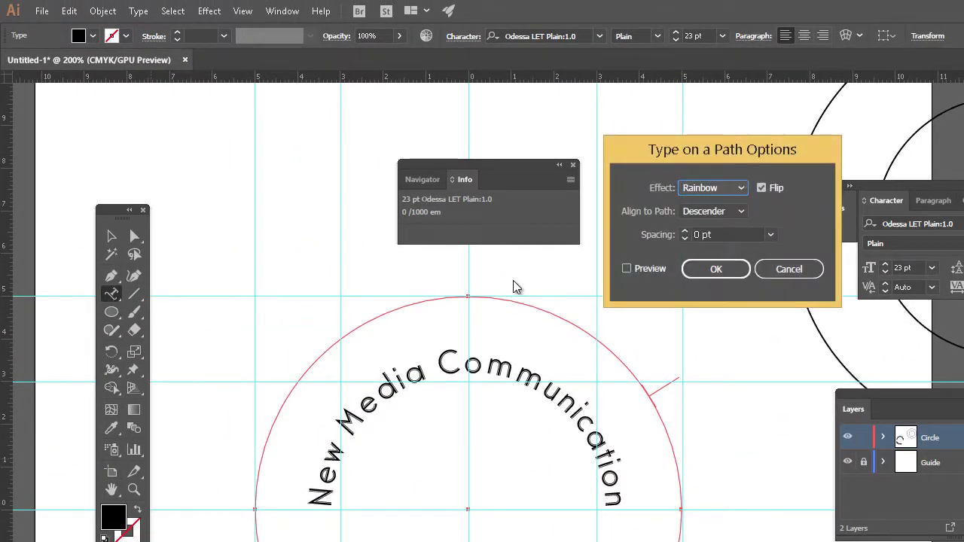
pyautogui.click(685, 238)
pyautogui.click(686, 238)
pyautogui.click(686, 238)
pyautogui.click(686, 238)
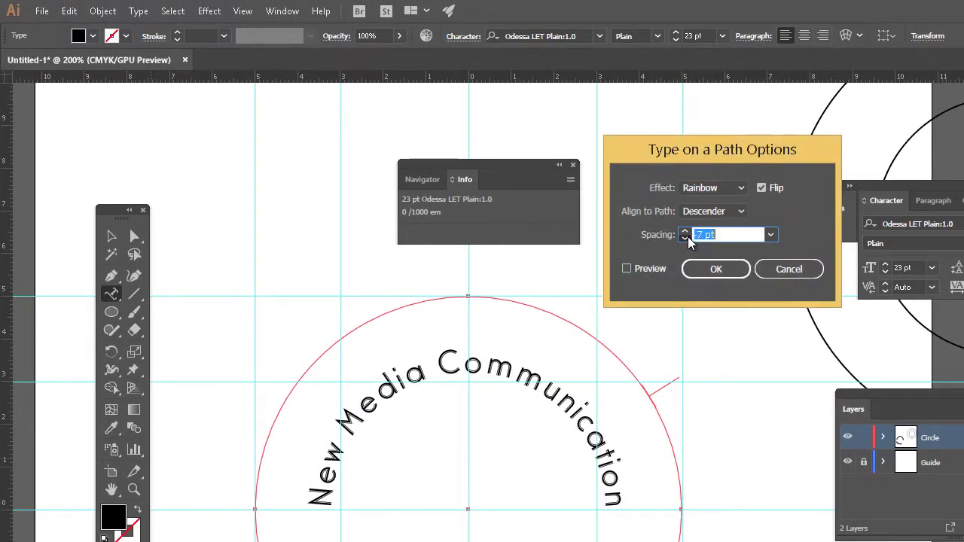
pyautogui.click(686, 239)
pyautogui.click(626, 269)
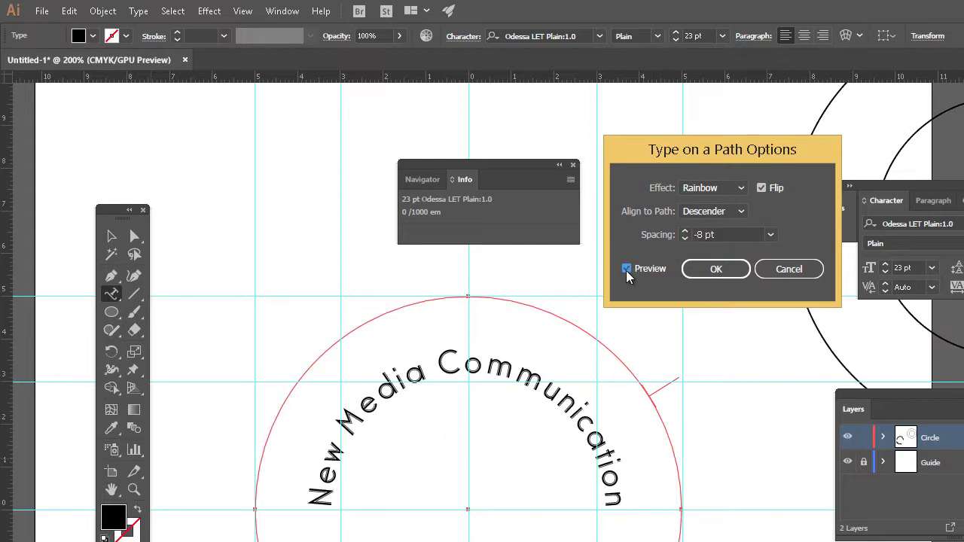
pyautogui.click(684, 238)
pyautogui.click(685, 238)
pyautogui.click(685, 238)
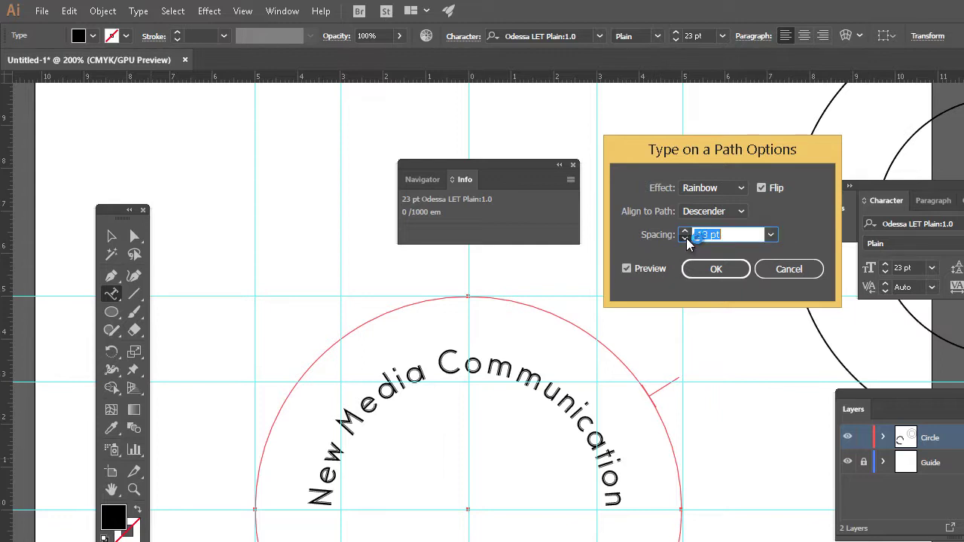
pyautogui.click(685, 238)
pyautogui.click(685, 238)
pyautogui.click(686, 238)
pyautogui.click(685, 238)
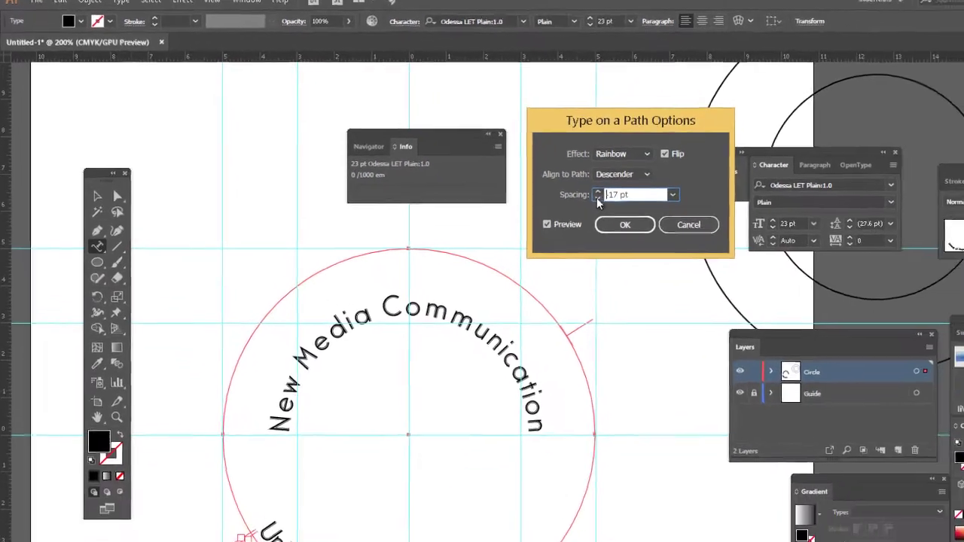
pyautogui.click(626, 225)
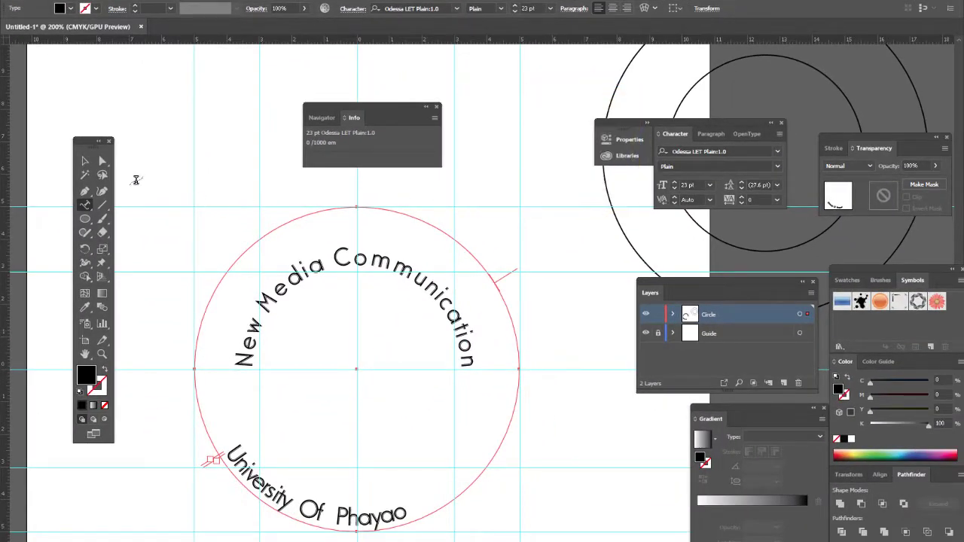
# Adjust the path text's brackets to centre "University Of Phayao" at the outer circle's bottom, with the end bracket on the lower right side.
pyautogui.click(85, 161)
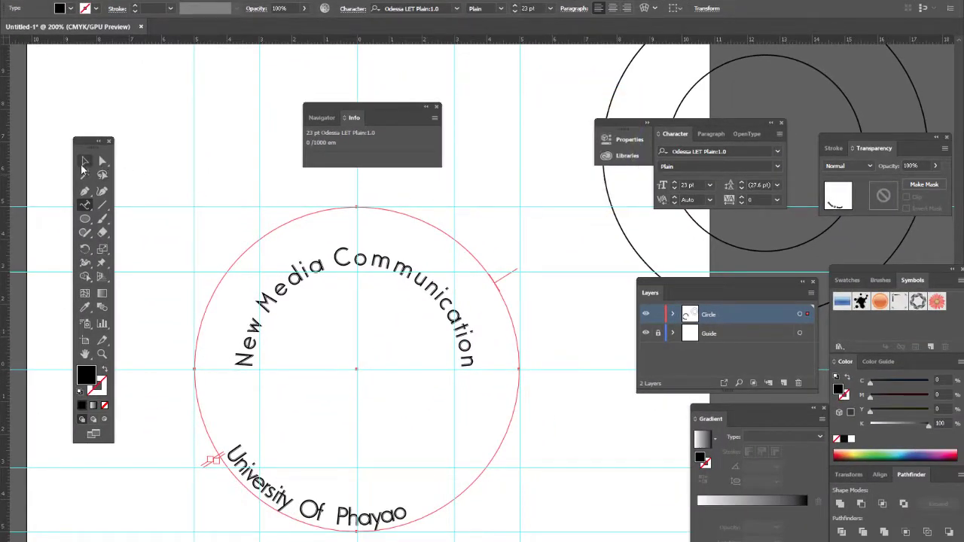
pyautogui.click(224, 457)
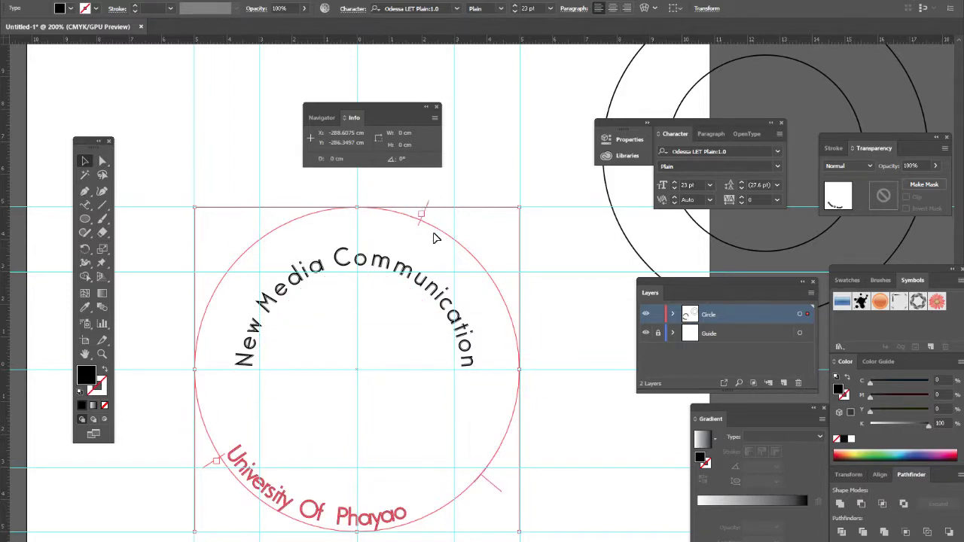
pyautogui.moveTo(519, 367); pyautogui.dragTo(504, 437)
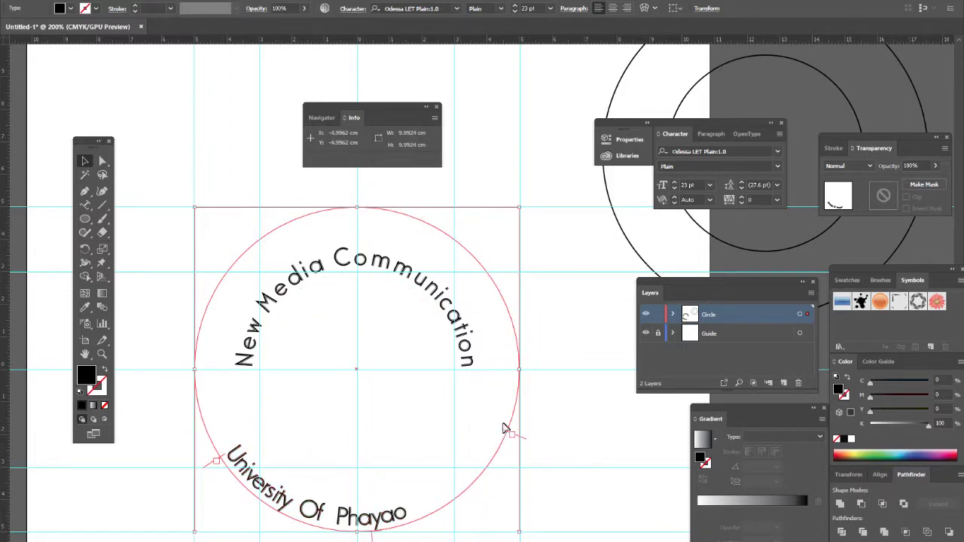
pyautogui.moveTo(372, 537); pyautogui.dragTo(422, 539)
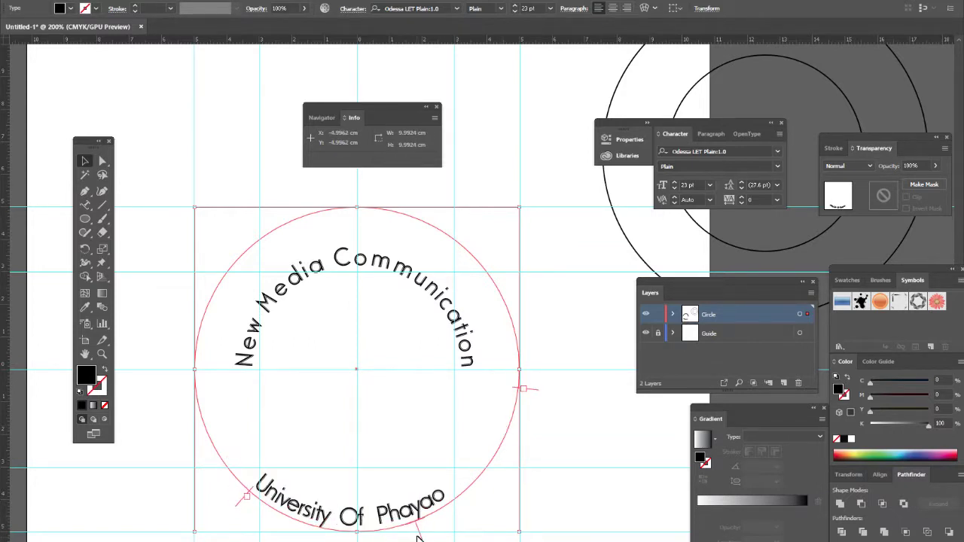
pyautogui.moveTo(241, 508); pyautogui.dragTo(279, 478)
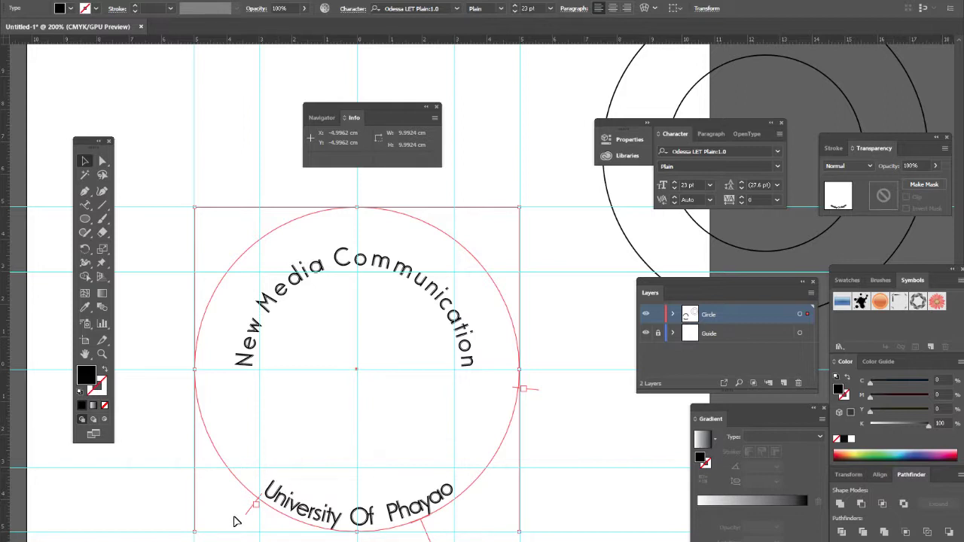
pyautogui.moveTo(247, 517); pyautogui.dragTo(251, 521)
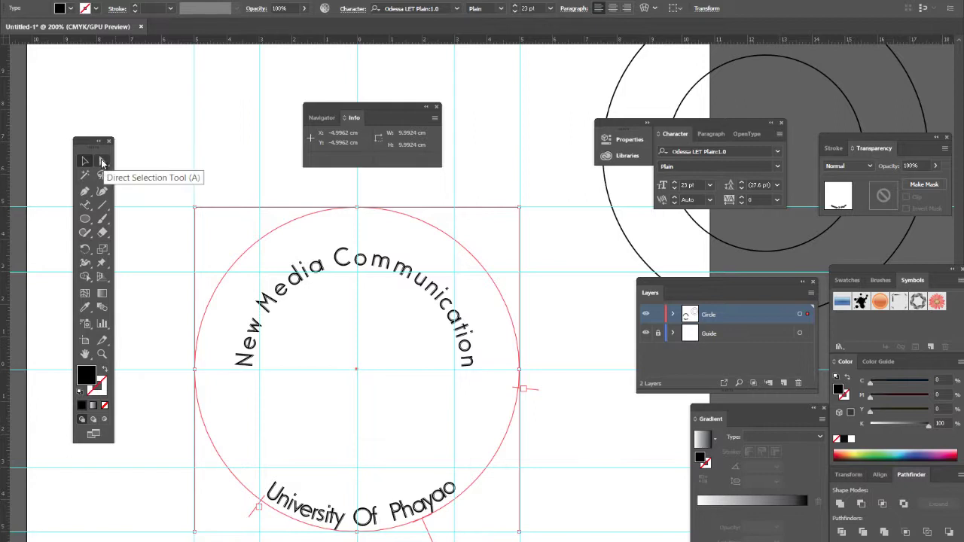
pyautogui.click(87, 162)
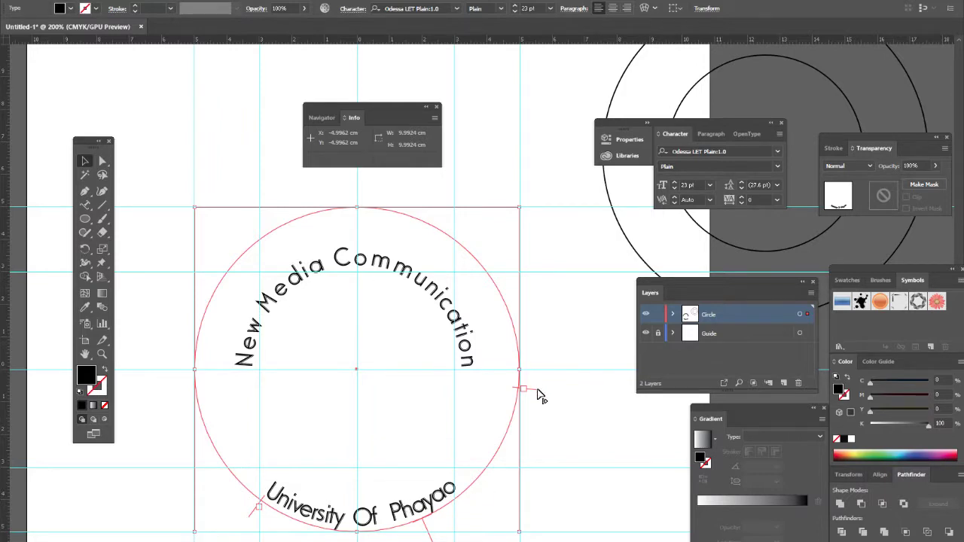
pyautogui.moveTo(538, 394); pyautogui.dragTo(551, 455)
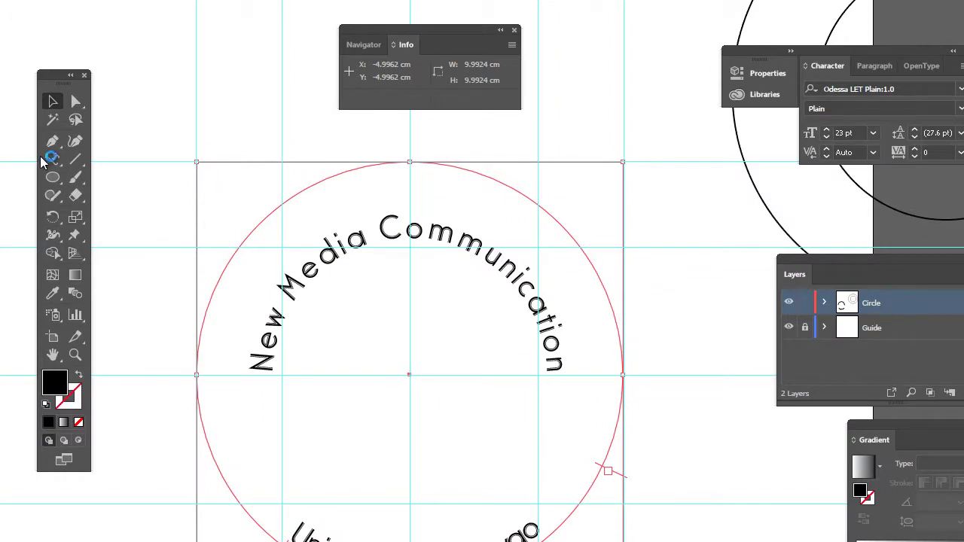
# Open the outer text's path type options, turn on Preview, and try tightening the spacing to -32 pt.
pyautogui.doubleClick(50, 159)
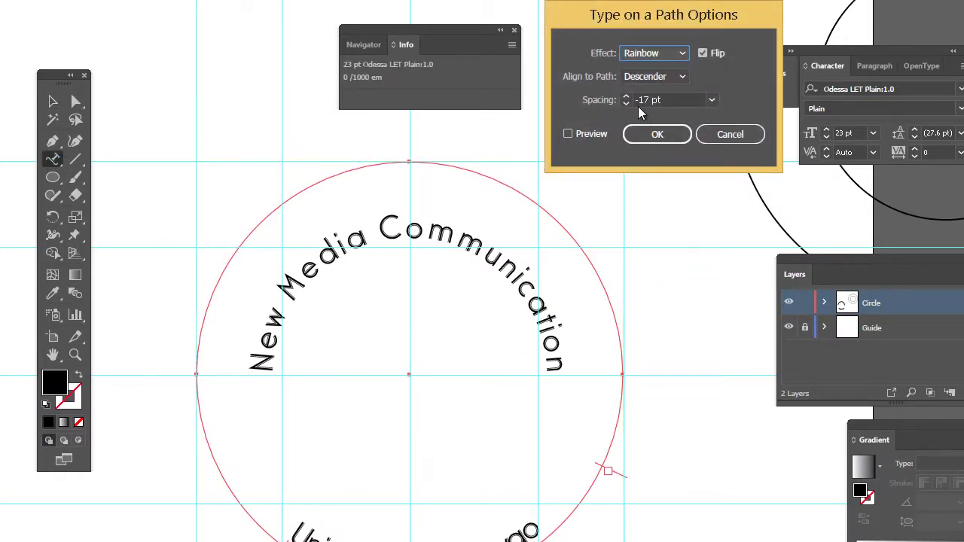
pyautogui.click(567, 134)
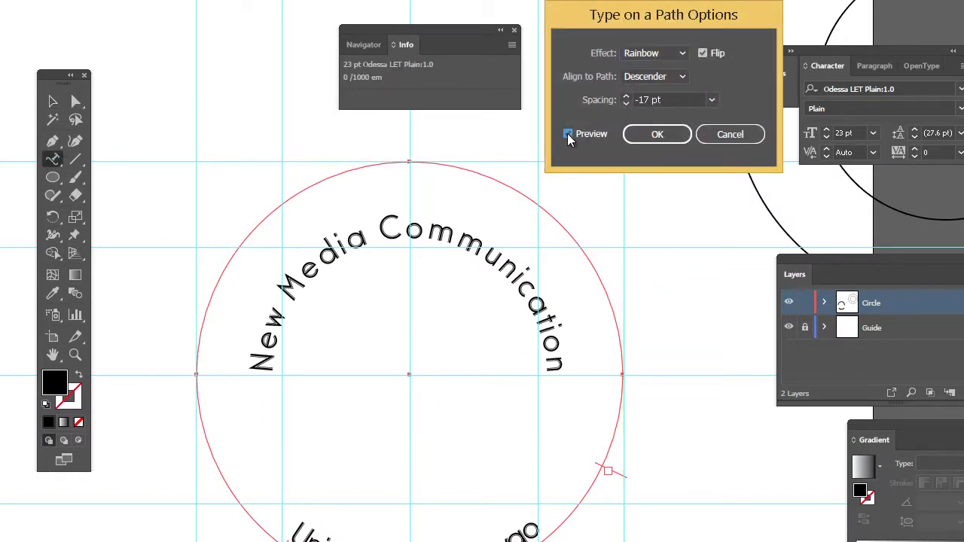
pyautogui.click(625, 104)
pyautogui.click(625, 104)
pyautogui.click(625, 104)
pyautogui.click(625, 104)
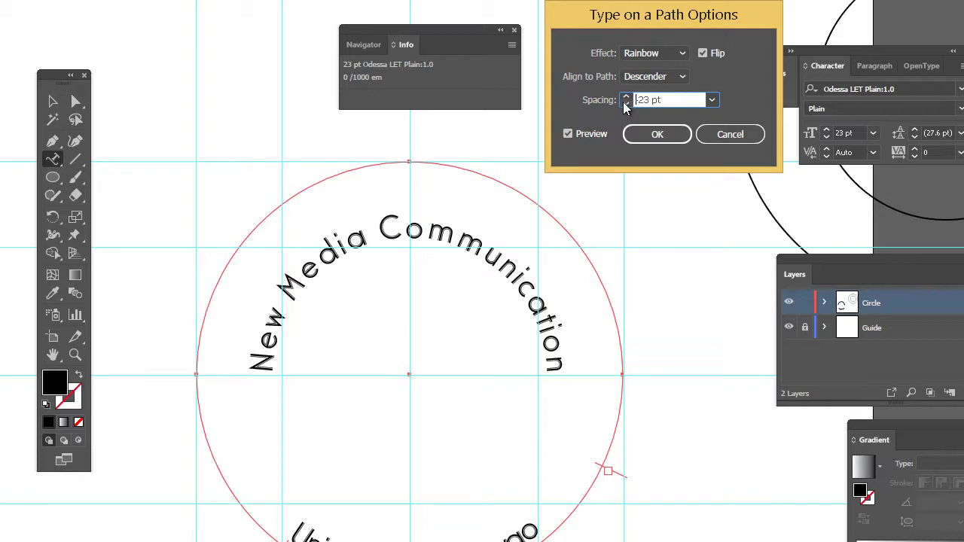
pyautogui.click(625, 104)
pyautogui.click(625, 104)
pyautogui.click(625, 104)
pyautogui.click(625, 104)
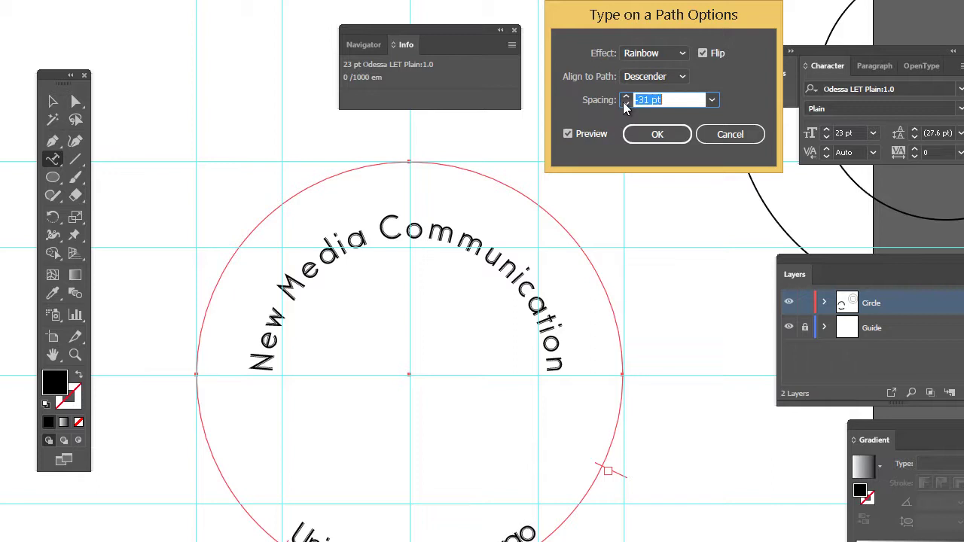
pyautogui.click(625, 103)
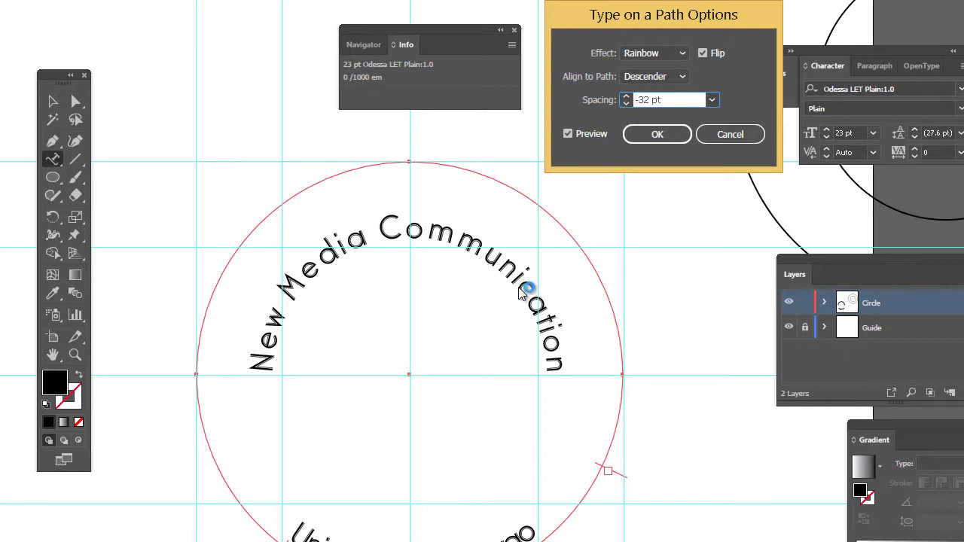
# Increase the outer path text's spacing well above 33 pt and apply the path type options.
pyautogui.click(626, 96)
pyautogui.click(625, 96)
pyautogui.click(626, 97)
pyautogui.click(626, 96)
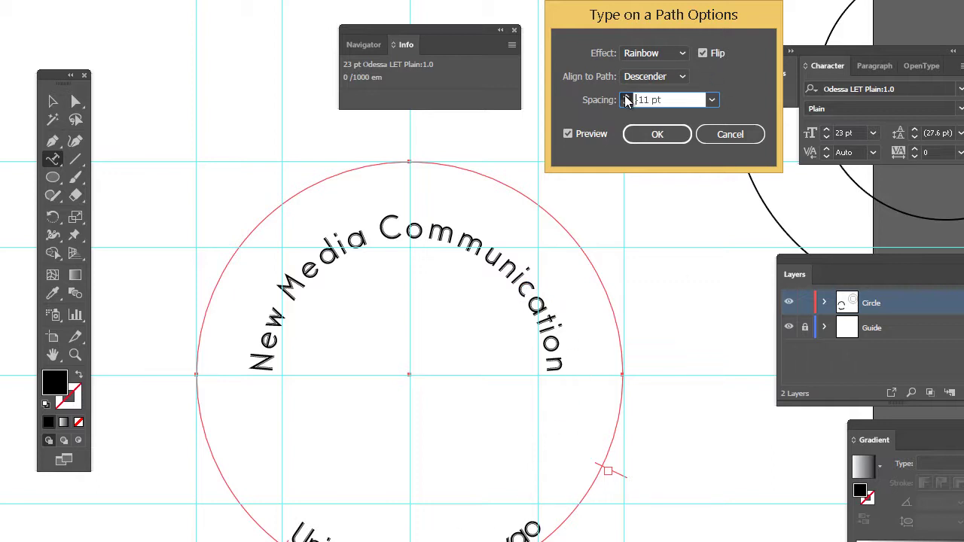
pyautogui.click(626, 96)
pyautogui.click(626, 96)
pyautogui.click(626, 96)
pyautogui.click(626, 97)
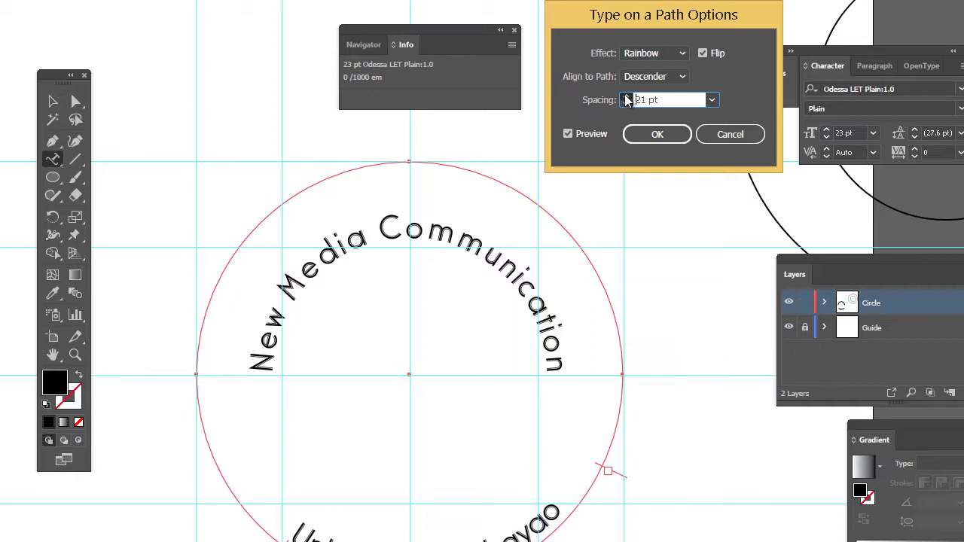
pyautogui.click(626, 96)
pyautogui.click(626, 96)
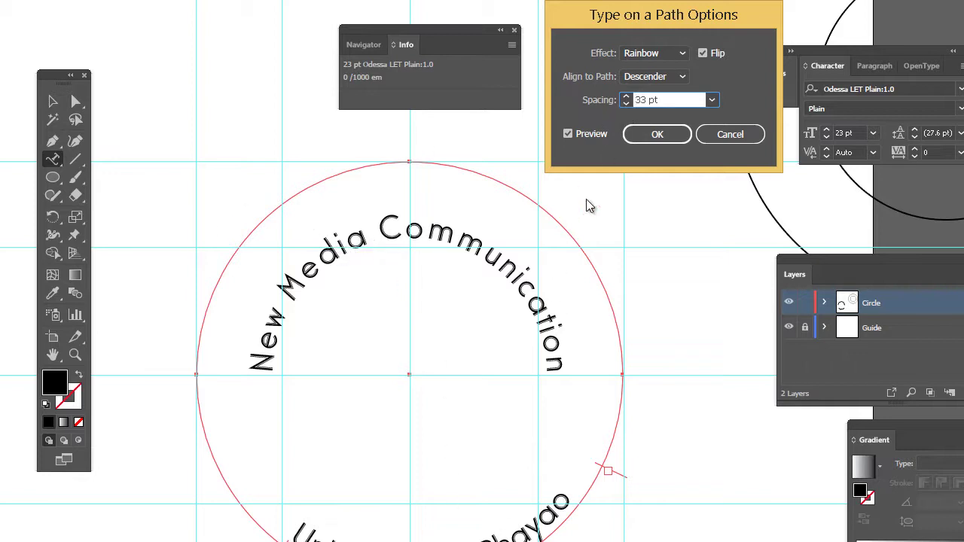
pyautogui.click(628, 101)
pyautogui.scroll(20, 627, 101)
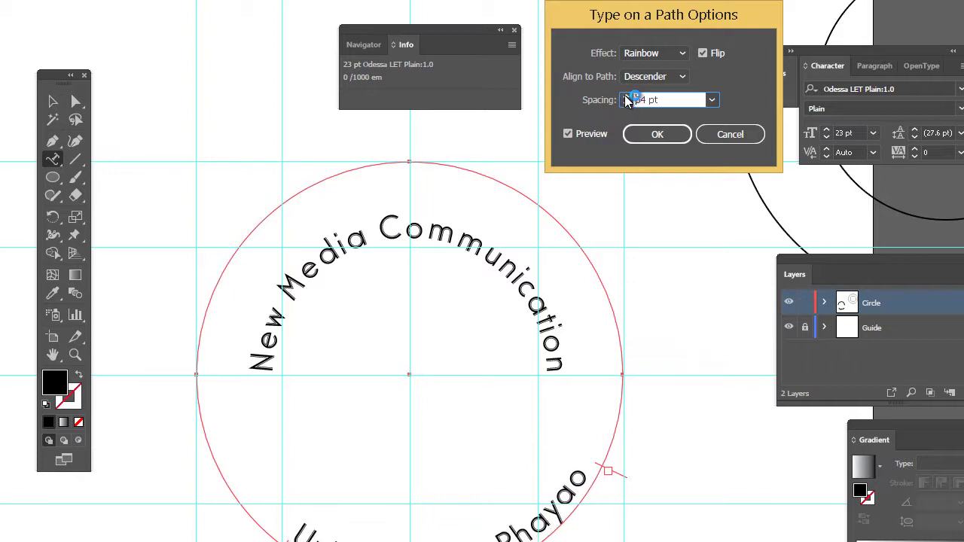
pyautogui.scroll(8, 628, 101)
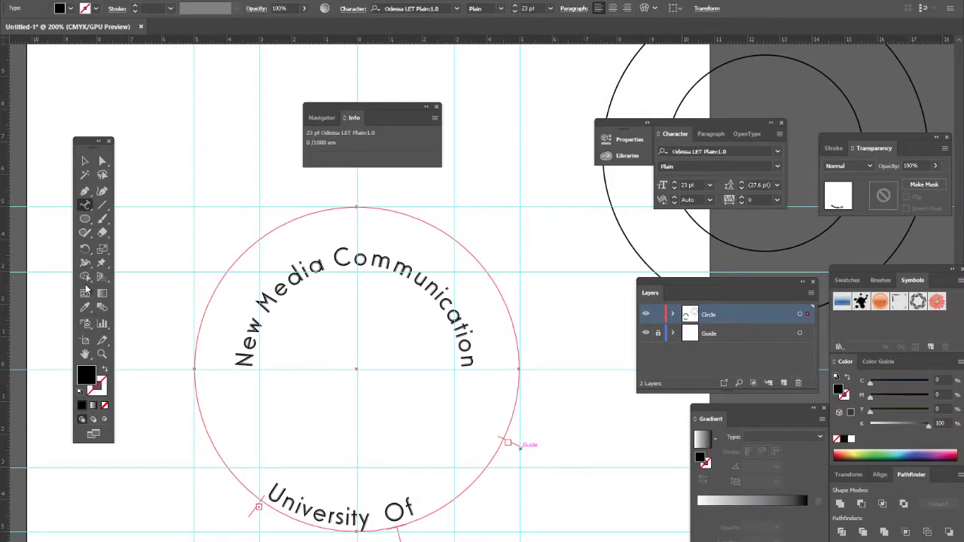
# Spread the outer path text's start and end brackets further apart so all of "University Of Phayao" fits centred at the circle's bottom.
pyautogui.press('Escape')
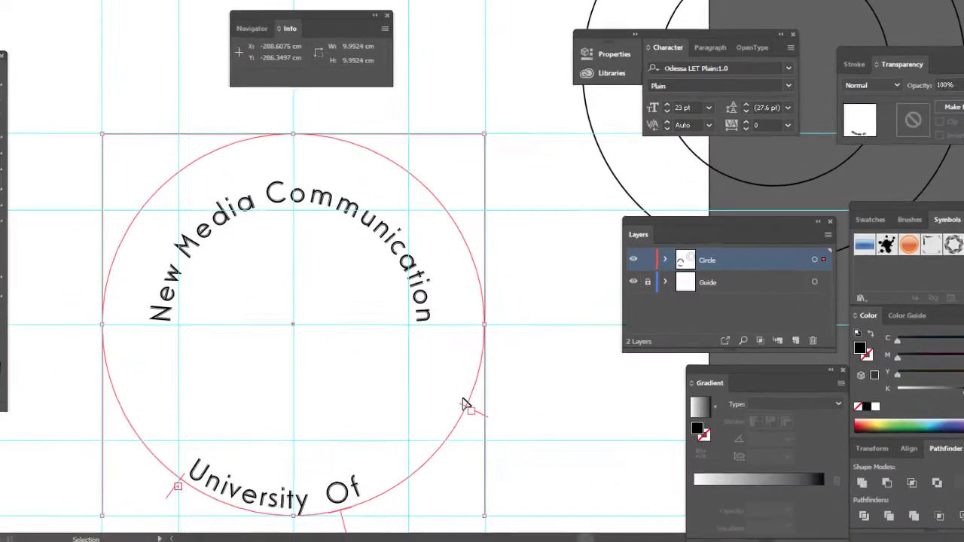
pyautogui.moveTo(507, 444); pyautogui.dragTo(506, 418)
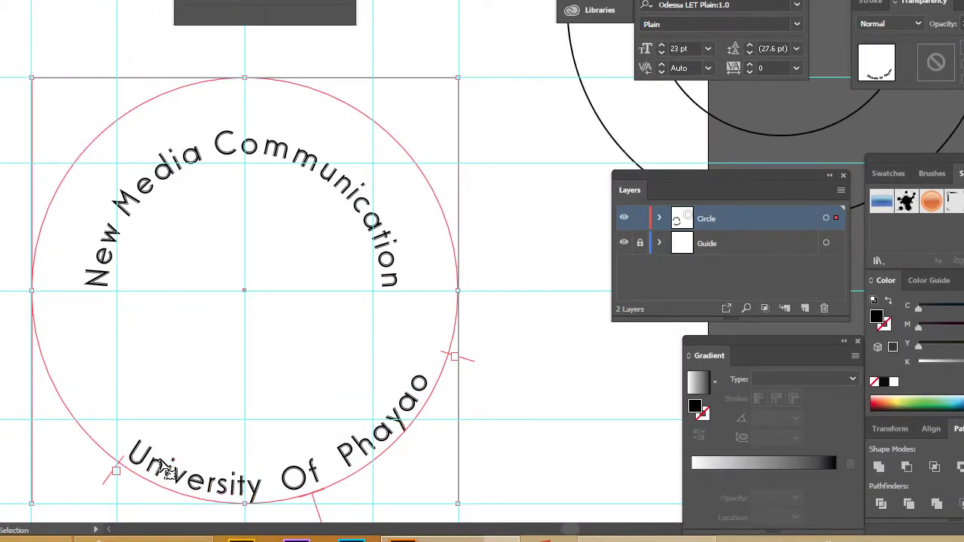
pyautogui.moveTo(109, 480); pyautogui.dragTo(48, 446)
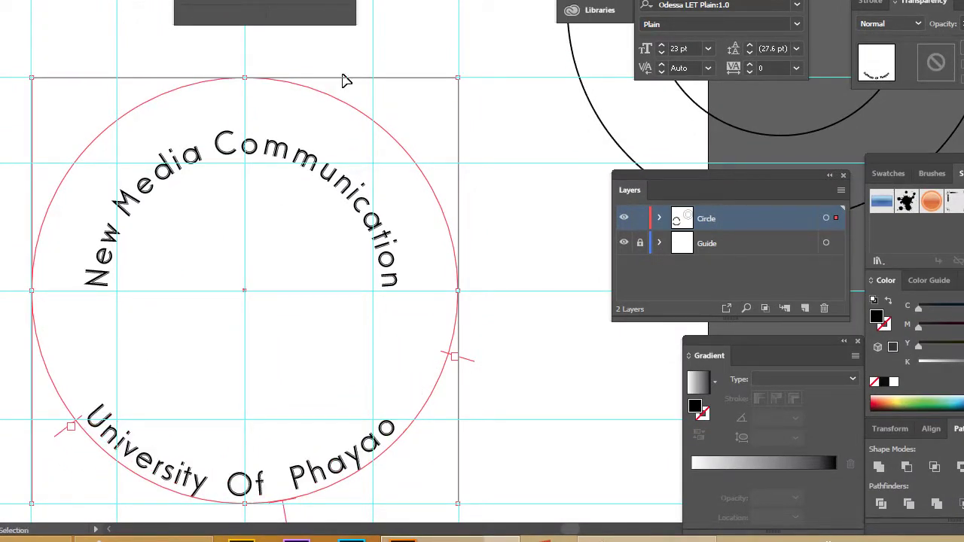
# Save the document as an Adobe Illustrator file named Logo61ai.ai in Illustrator CC version with the default options.
pyautogui.hotkey('alt', 'f')
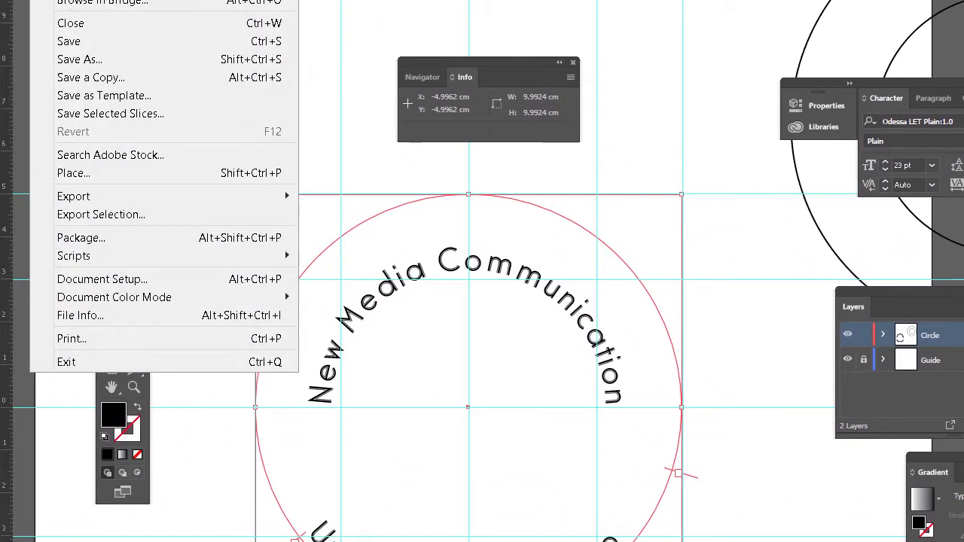
pyautogui.click(70, 41)
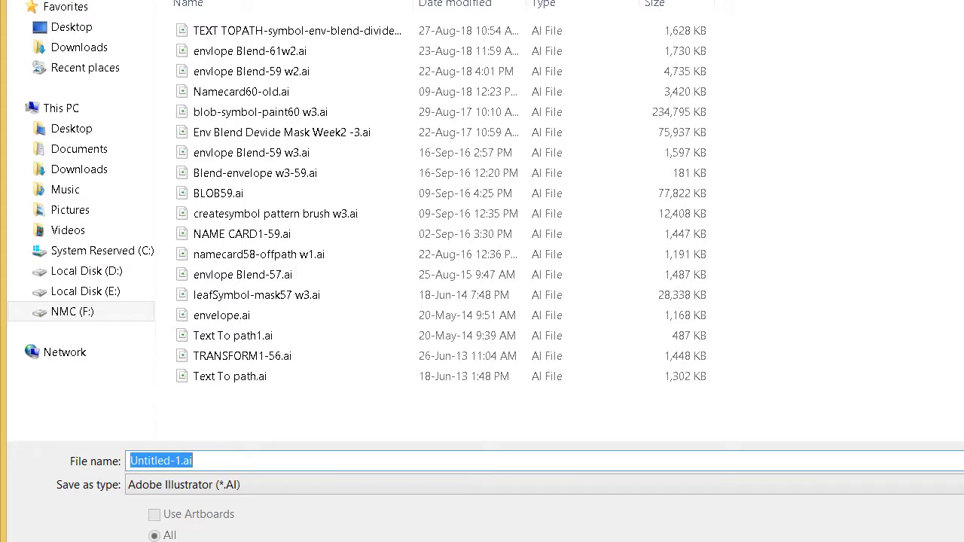
pyautogui.click(181, 460)
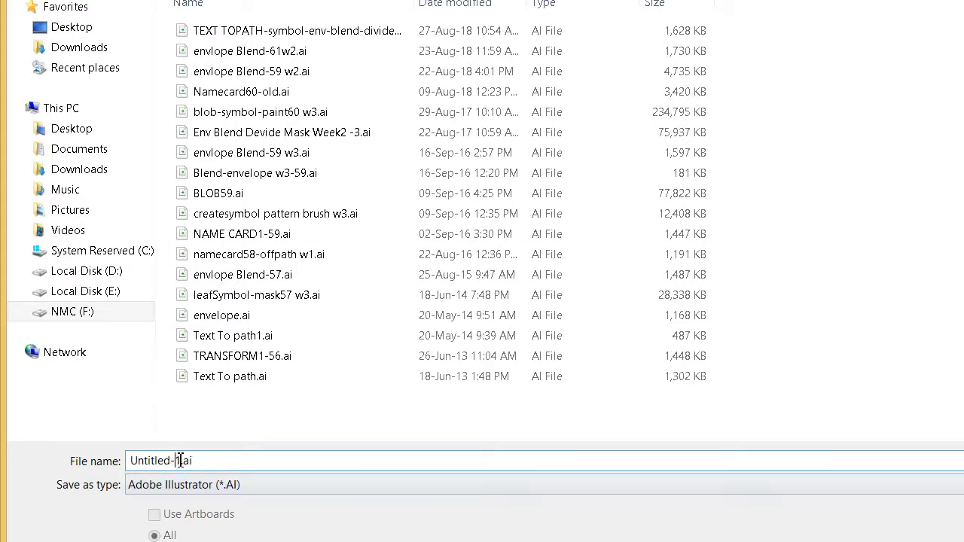
pyautogui.keyDown('shift'); pyautogui.click(132, 460); pyautogui.keyUp('shift')
pyautogui.write('Logo .1')
pyautogui.moveTo(168, 461); pyautogui.dragTo(159, 461)
pyautogui.write('60')
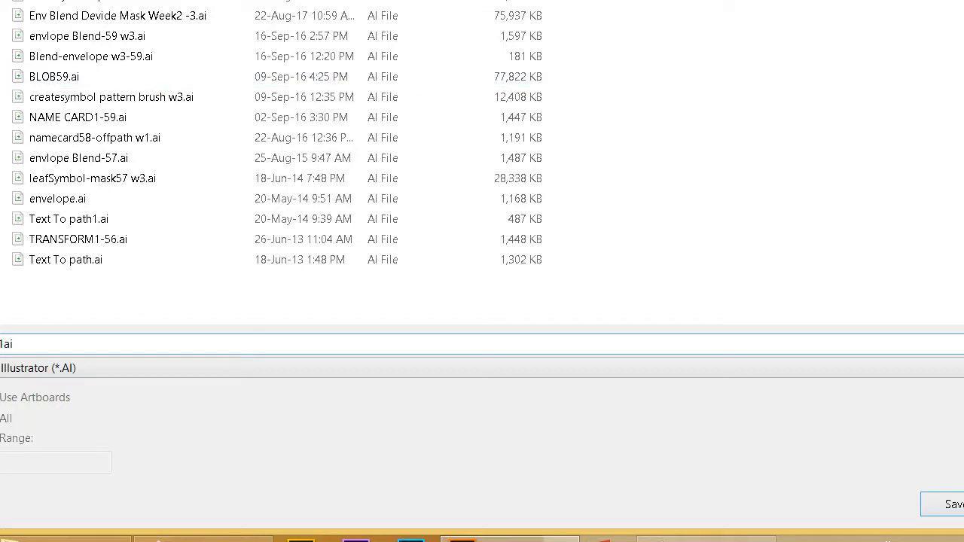
pyautogui.click(919, 507)
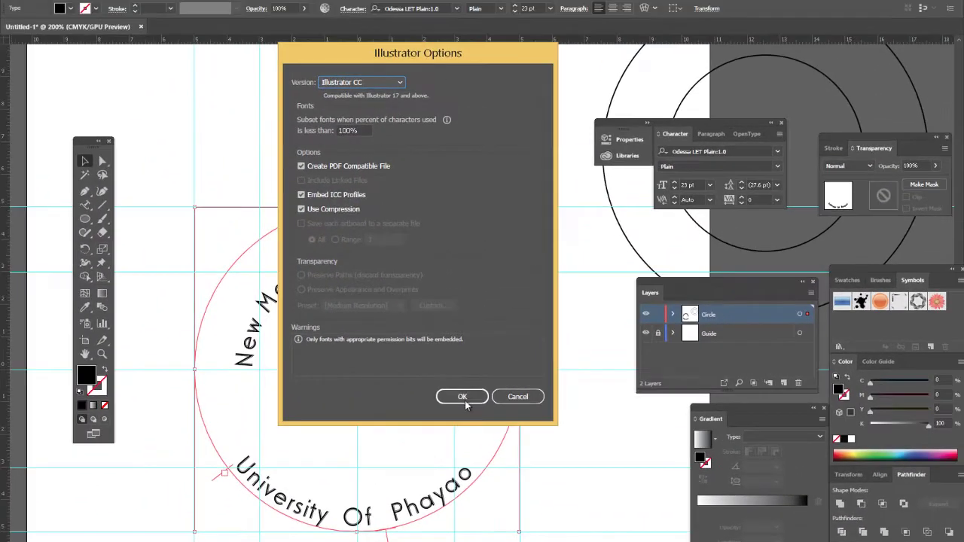
pyautogui.click(455, 370)
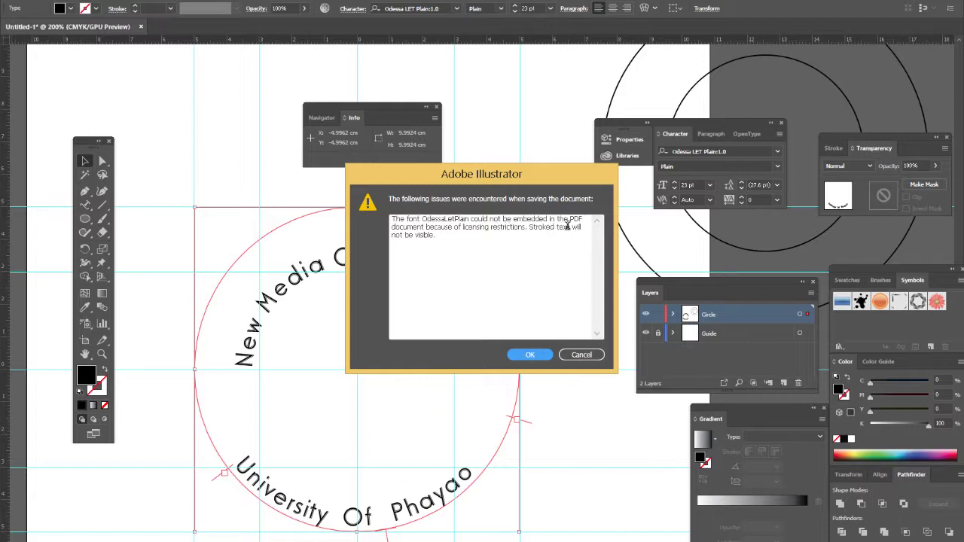
pyautogui.click(530, 354)
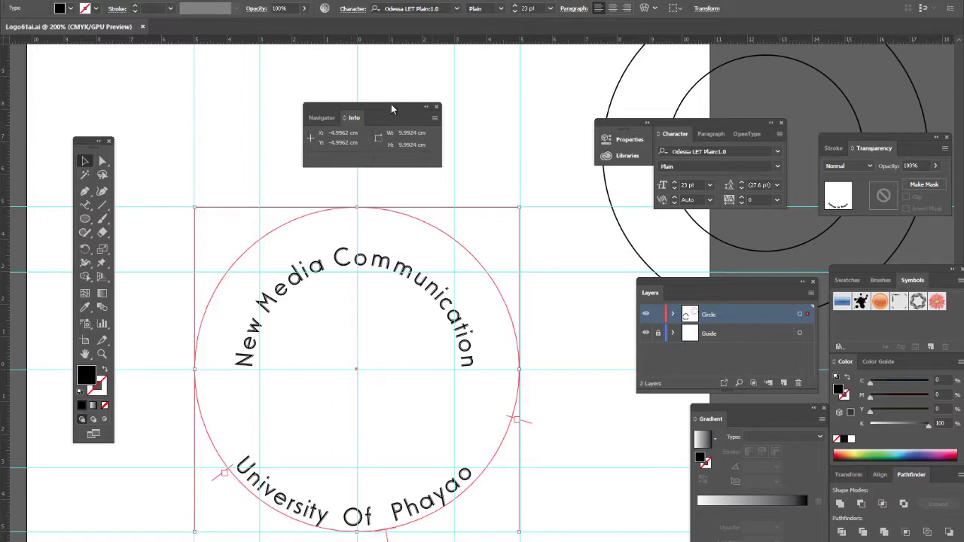
# Move the Info panel off the artwork and place it above the Transparency panel.
pyautogui.moveTo(394, 107); pyautogui.dragTo(594, 58)
pyautogui.moveTo(674, 43); pyautogui.dragTo(844, 68)
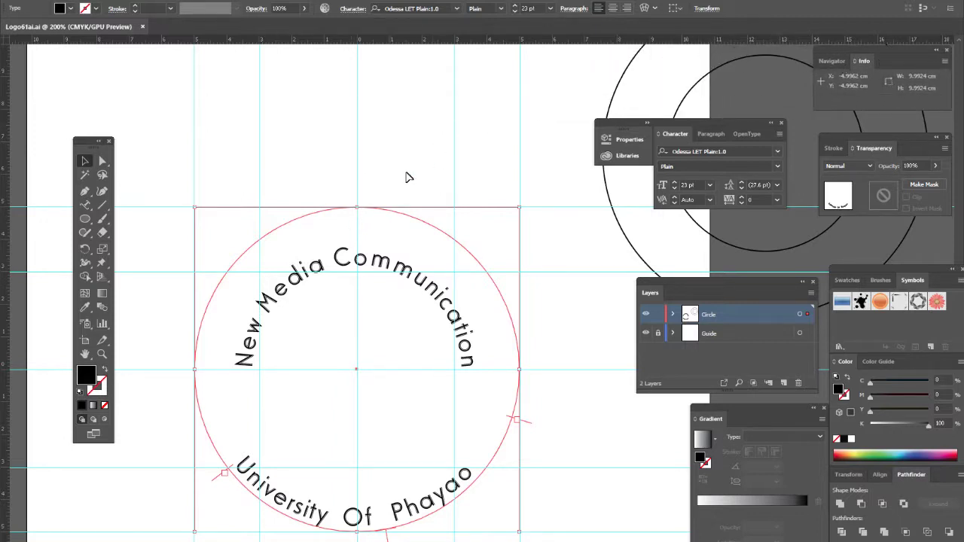
# Try stretching the outer text circle upward to about 12.85 cm high, and return it to about 9.99 cm.
pyautogui.moveTo(358, 207); pyautogui.dragTo(366, 118)
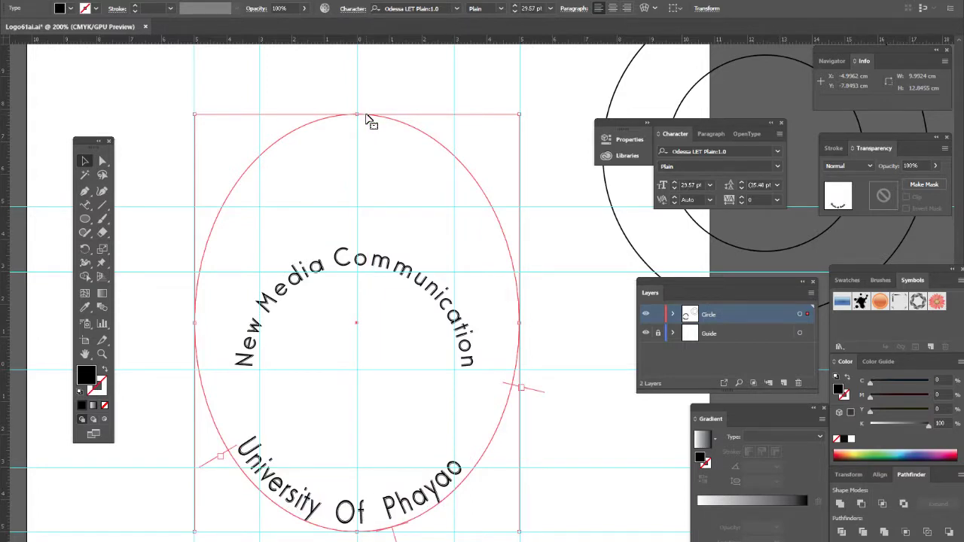
pyautogui.moveTo(357, 113); pyautogui.dragTo(359, 210)
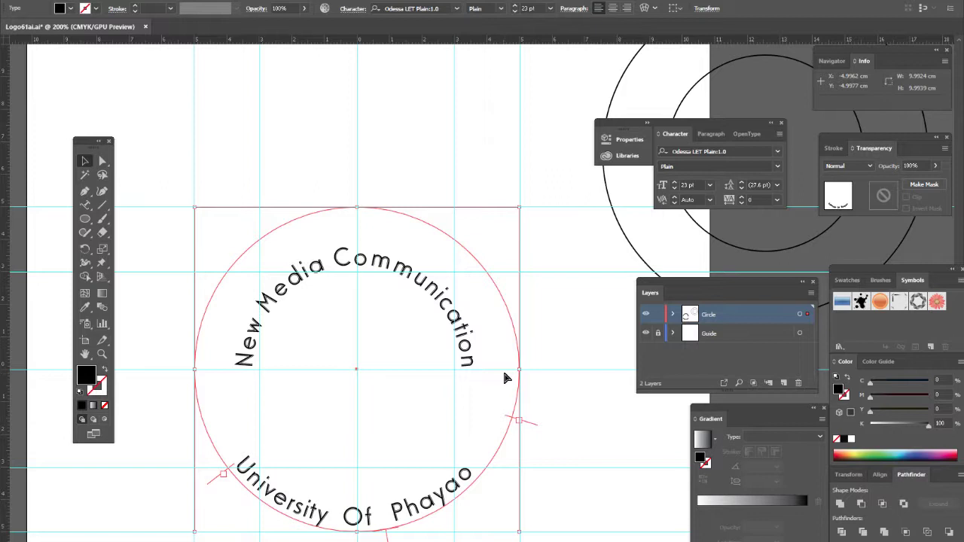
# Save the current document again and accept the font embedding notice.
pyautogui.hotkey('ctrl', 'shift', 'b')
pyautogui.hotkey('ctrl', 's')
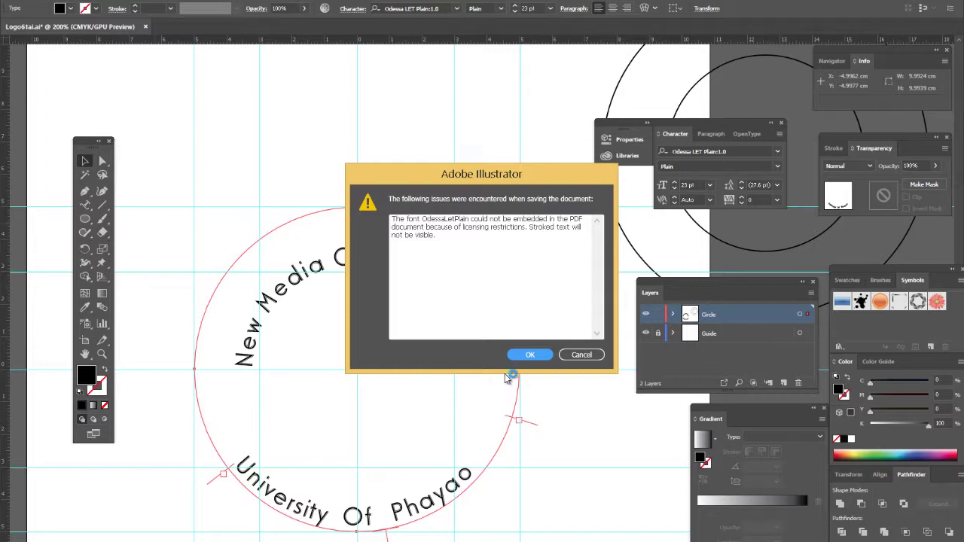
pyautogui.click(513, 357)
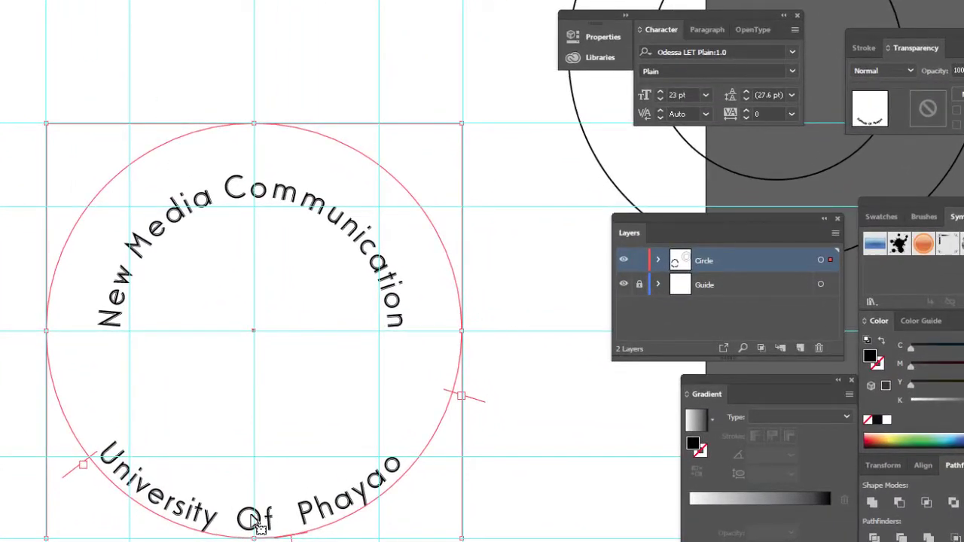
# Reshape the outer text circle into an upright ellipse about 9.4 cm wide and 11.2 cm high, and recentre "University Of Phayao" along its bottom.
pyautogui.moveTo(258, 527); pyautogui.dragTo(209, 215)
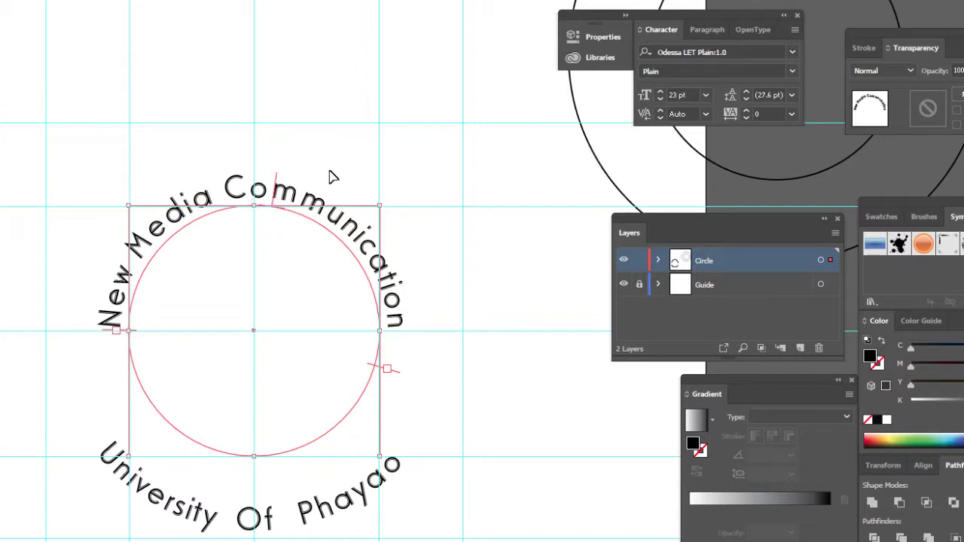
pyautogui.moveTo(302, 235); pyautogui.dragTo(206, 505)
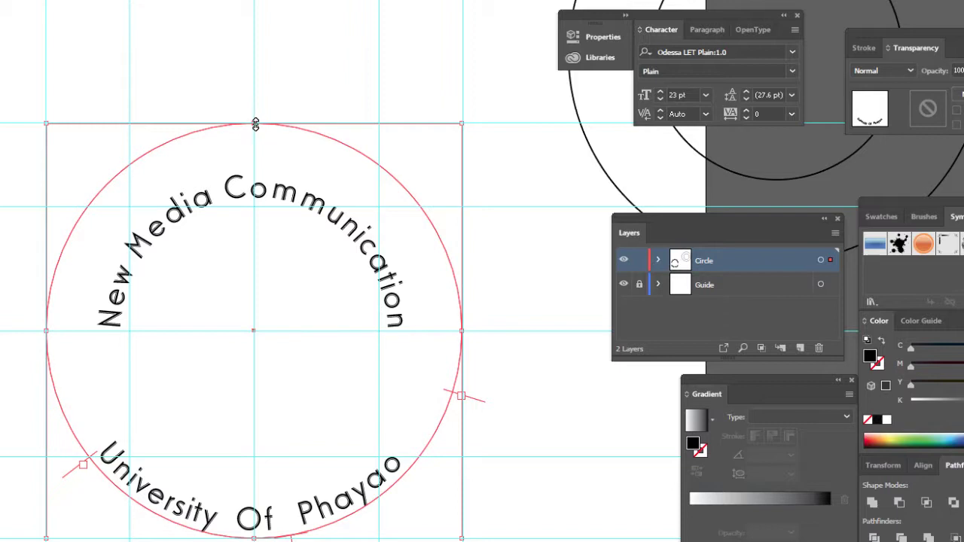
pyautogui.moveTo(255, 123); pyautogui.dragTo(270, 64)
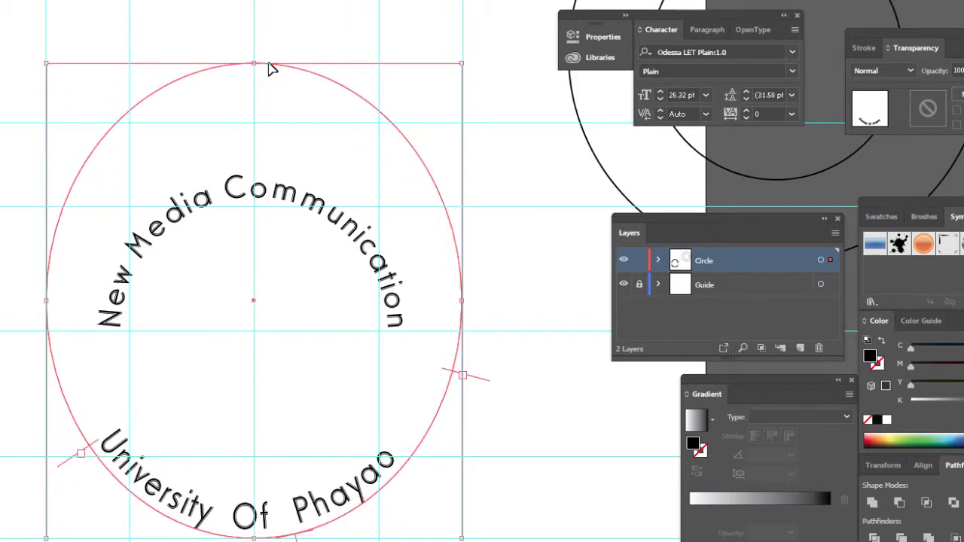
pyautogui.click(49, 302)
pyautogui.moveTo(50, 301); pyautogui.dragTo(61, 301)
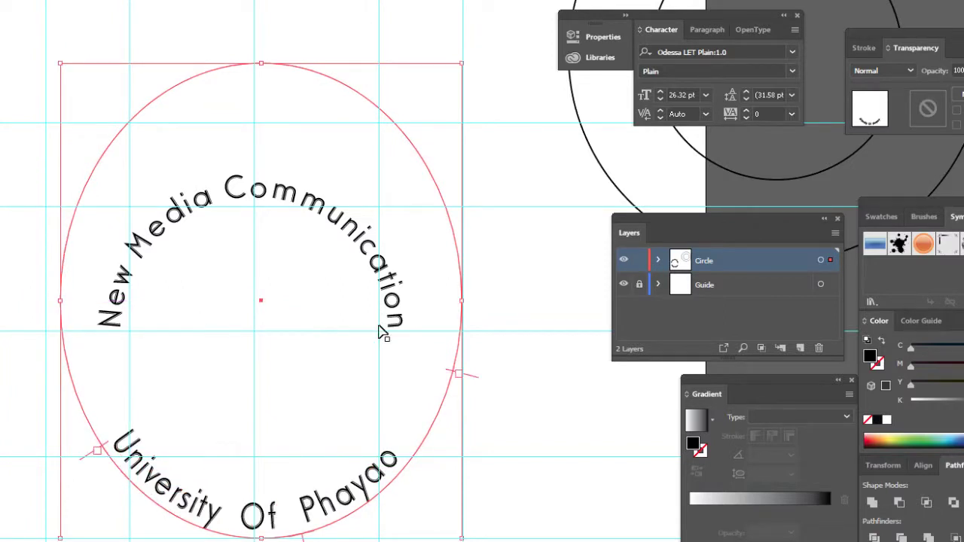
pyautogui.moveTo(462, 302); pyautogui.dragTo(451, 302)
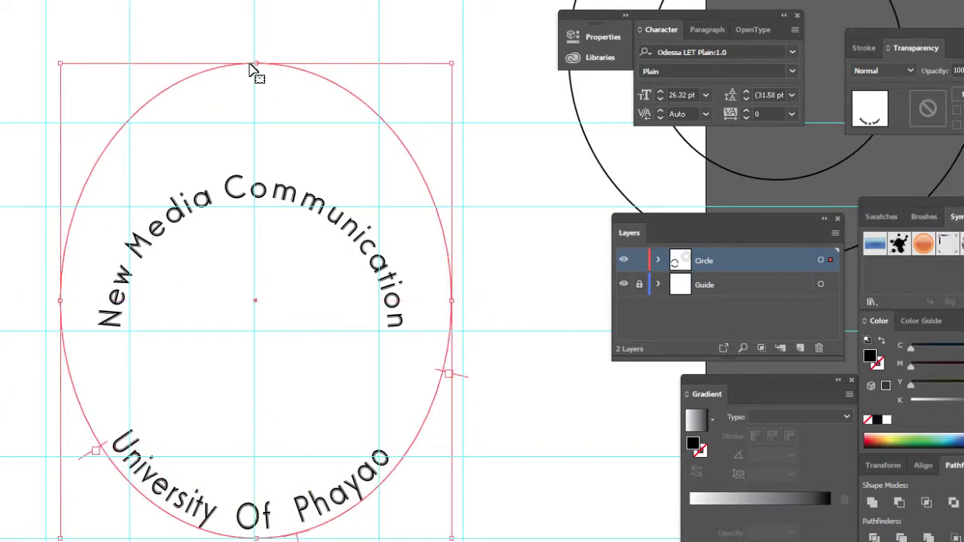
pyautogui.moveTo(255, 66); pyautogui.dragTo(255, 49)
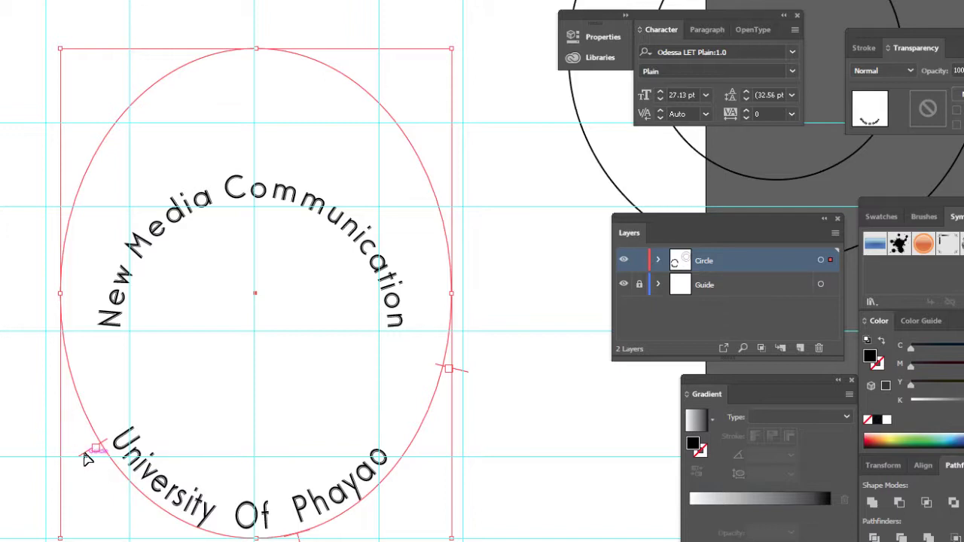
pyautogui.moveTo(84, 455)
pyautogui.mouseDown()
pyautogui.moveTo(92, 456)
pyautogui.moveTo(86, 466)
pyautogui.moveTo(70, 468)
pyautogui.moveTo(74, 460)
pyautogui.moveTo(83, 473)
pyautogui.mouseUp()
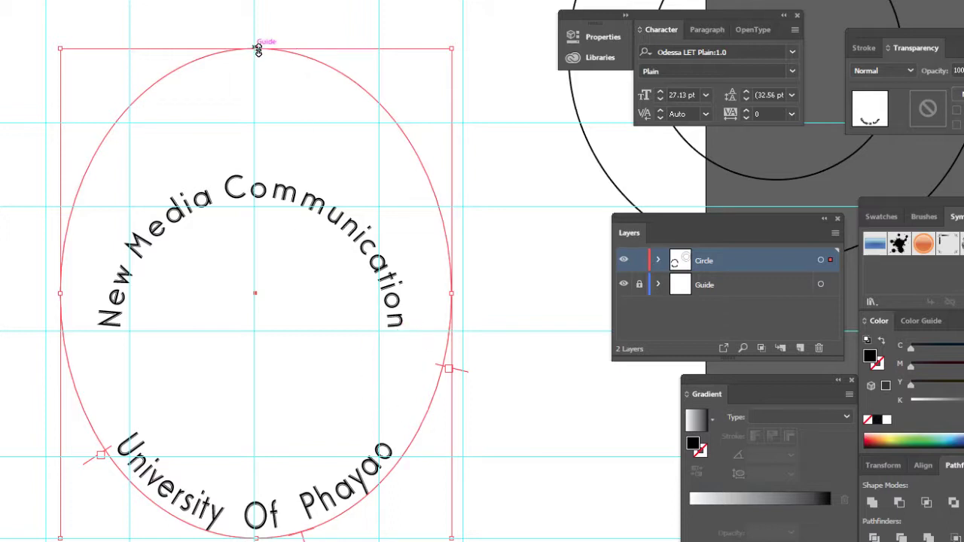
pyautogui.moveTo(257, 49); pyautogui.dragTo(257, 72)
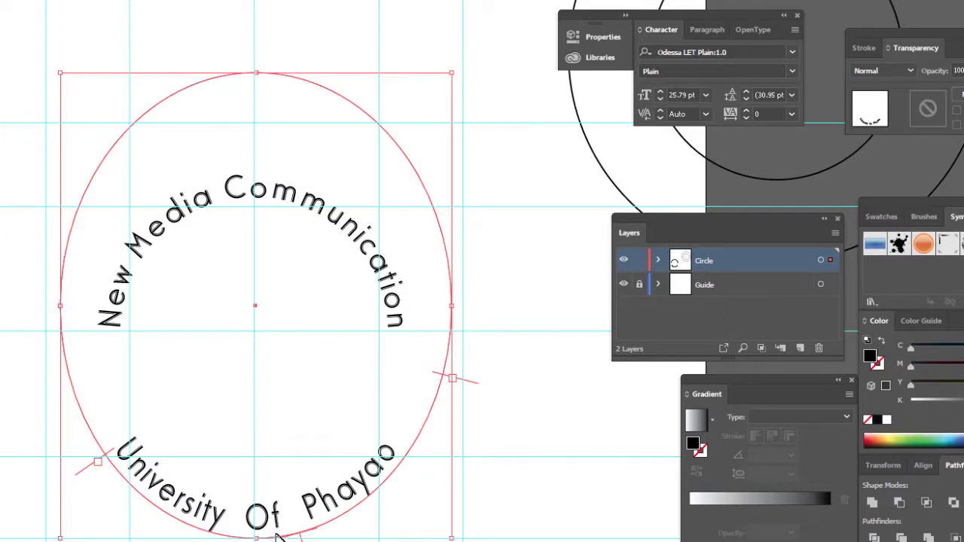
# Move the outer ellipse with "University Of Phayao" up about 0.6 cm, closer to the inner circle.
pyautogui.moveTo(277, 536); pyautogui.dragTo(271, 518)
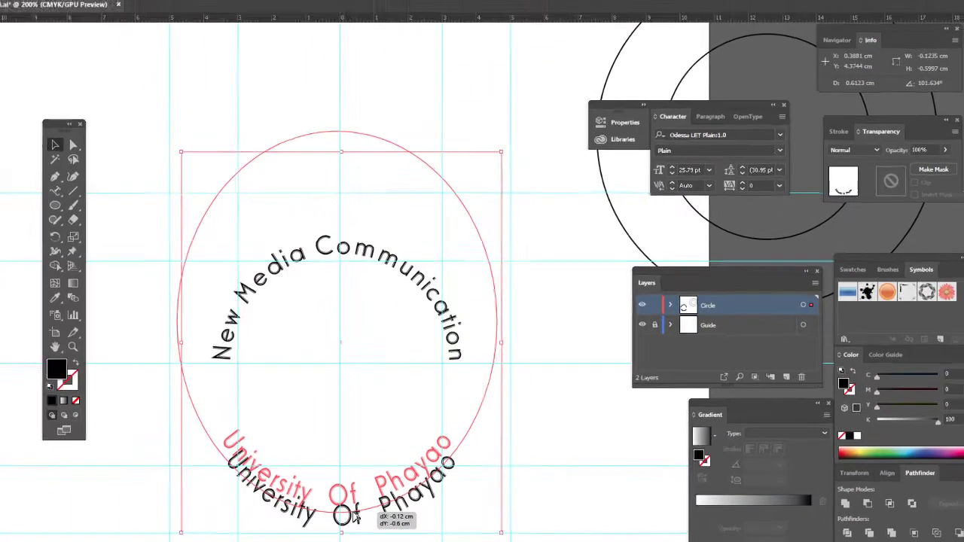
pyautogui.moveTo(355, 515); pyautogui.dragTo(351, 509)
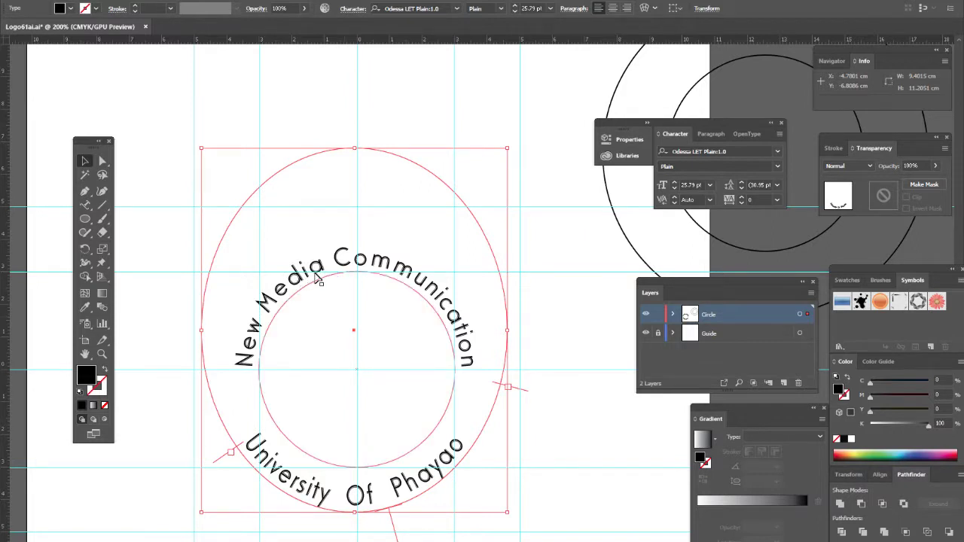
# Stretch the inner text circle upward to about 6.33 cm high and recentre "New Media Communication" along its top.
pyautogui.click(347, 263)
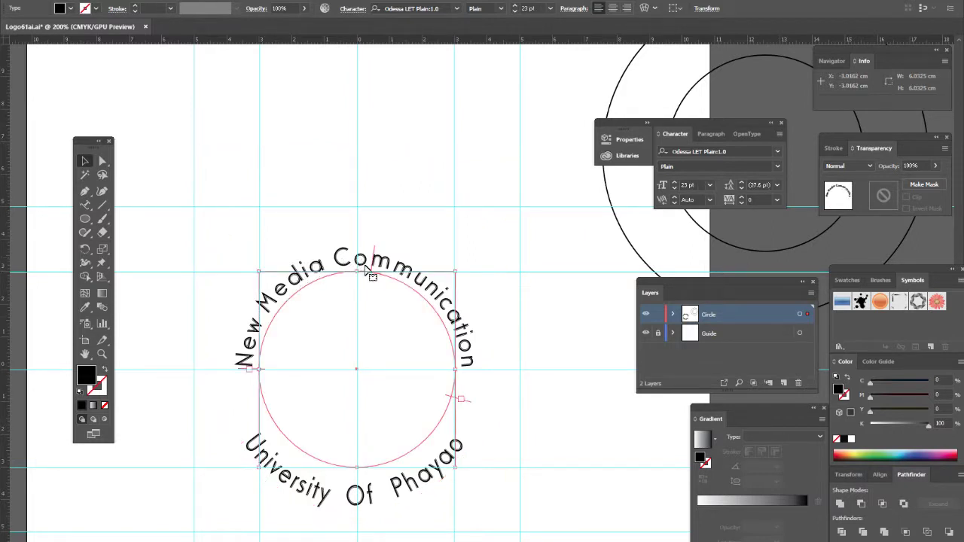
pyautogui.moveTo(358, 273); pyautogui.dragTo(358, 262)
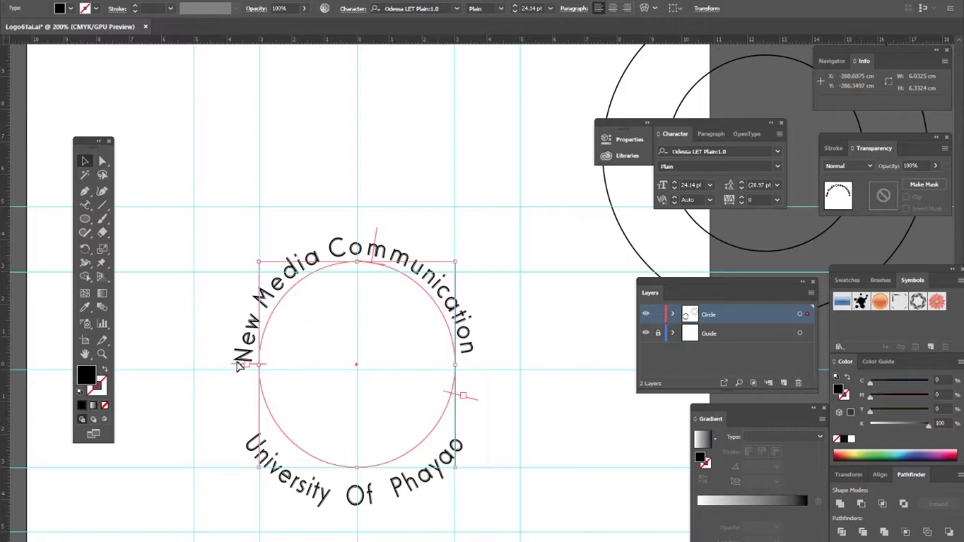
pyautogui.moveTo(238, 364); pyautogui.dragTo(241, 366)
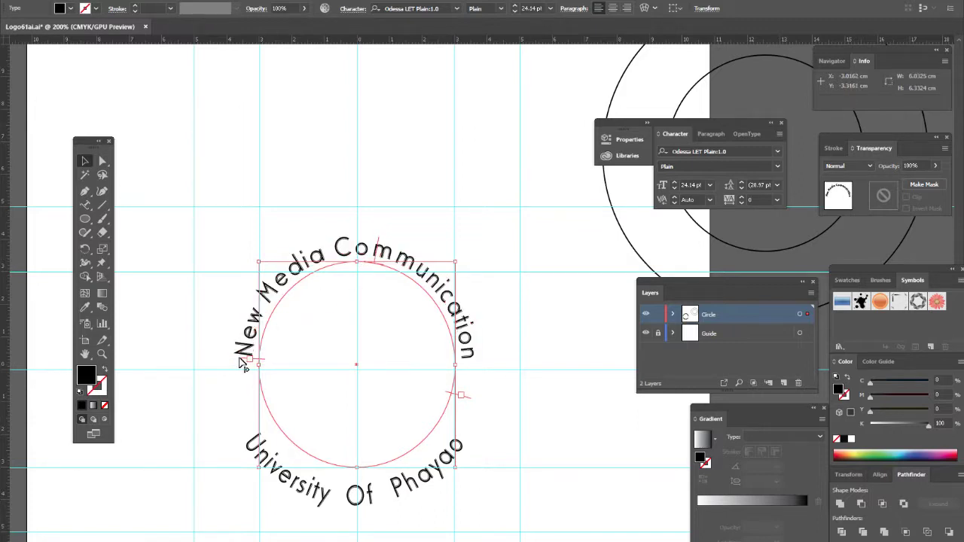
# Move the outer ellipse up about 0.9 cm and narrow the inner ellipse from both sides to about 5.63 cm wide.
pyautogui.click(370, 495)
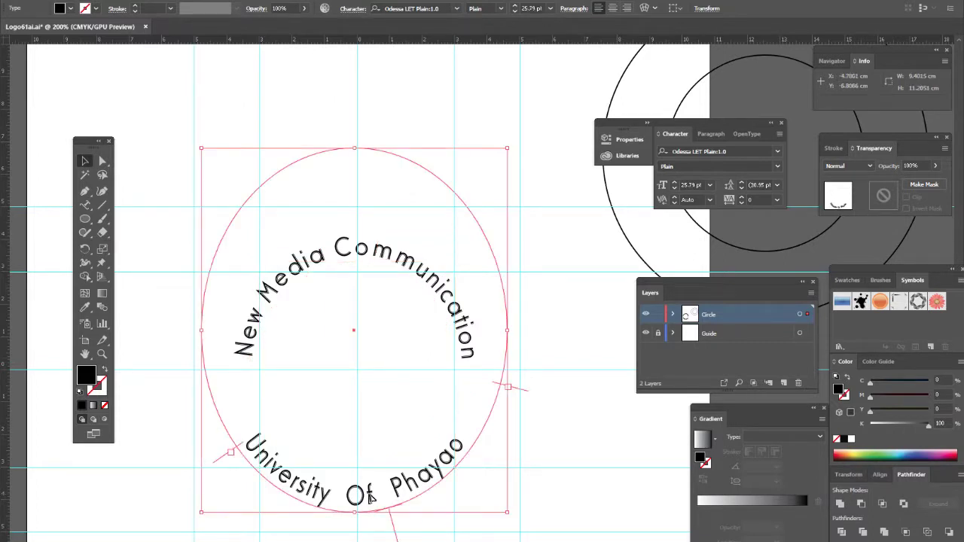
pyautogui.moveTo(370, 495); pyautogui.dragTo(374, 471)
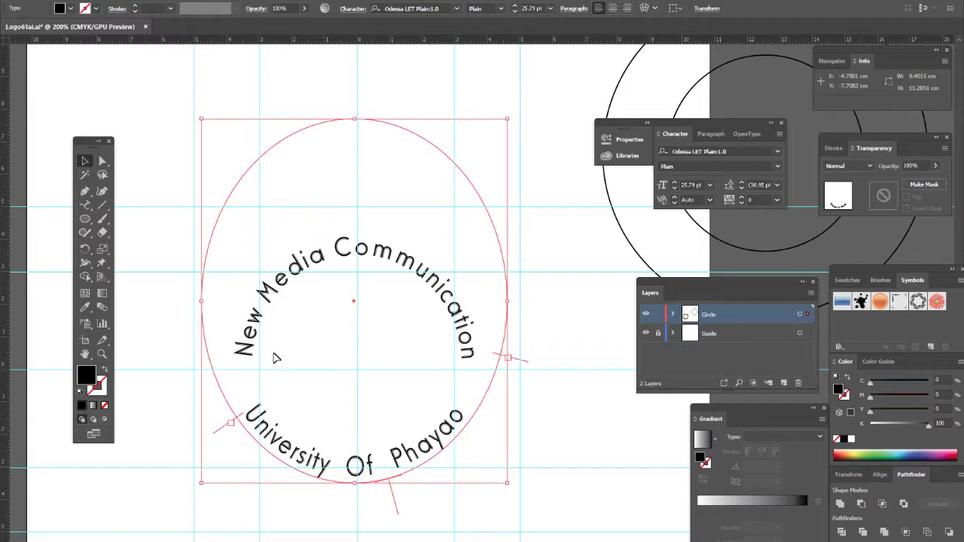
pyautogui.click(339, 259)
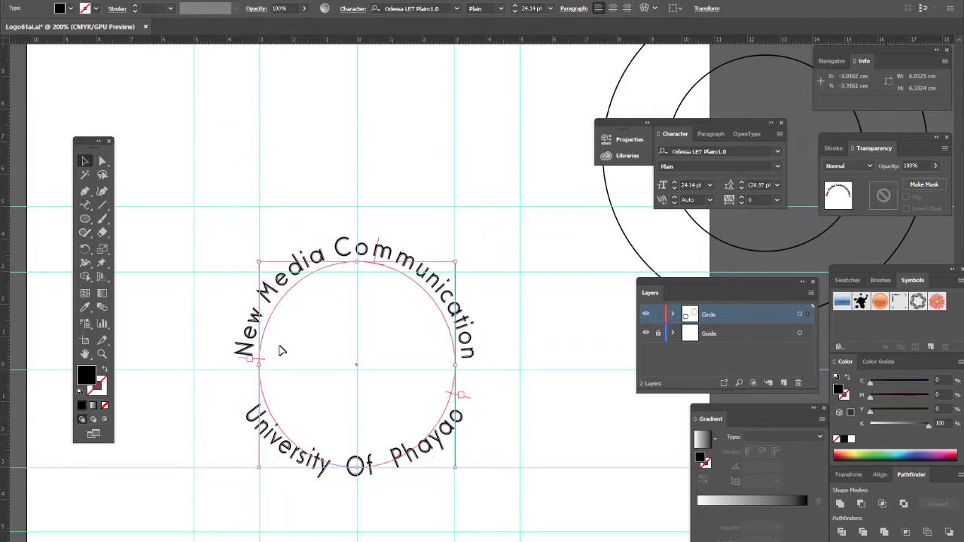
pyautogui.moveTo(261, 366); pyautogui.dragTo(271, 366)
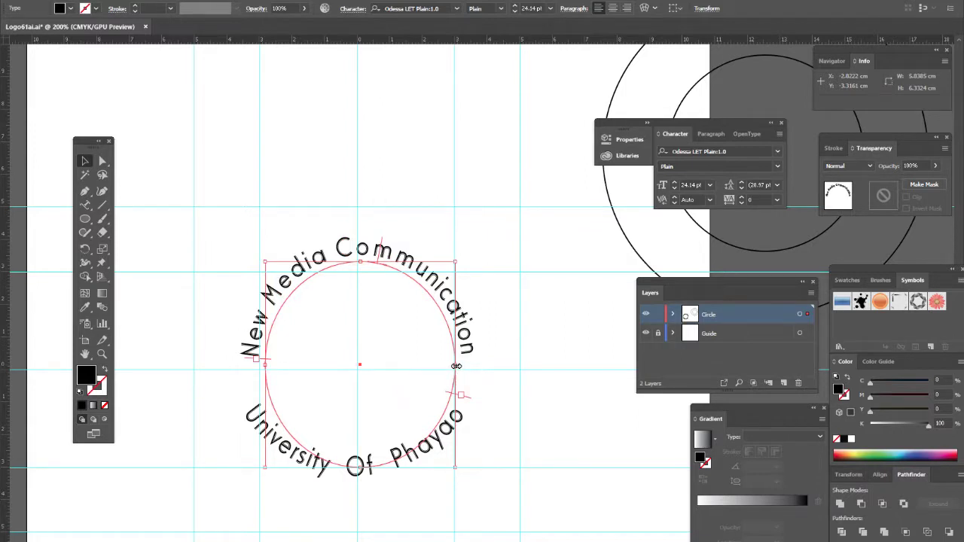
pyautogui.moveTo(457, 366); pyautogui.dragTo(448, 368)
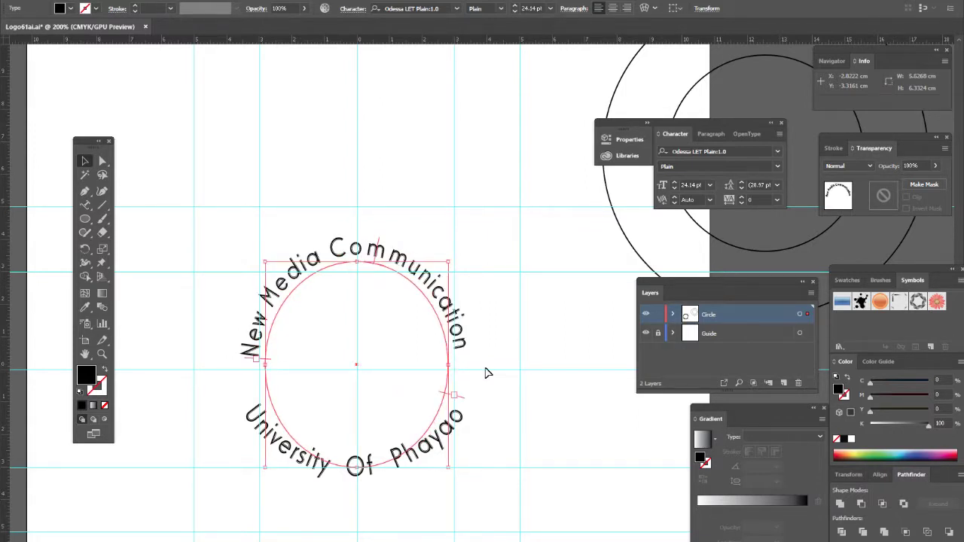
# Resize the outer ellipse to about 8.82 cm wide and 12.31 cm high, and move it up about 0.8 cm.
pyautogui.moveTo(427, 464); pyautogui.dragTo(466, 442)
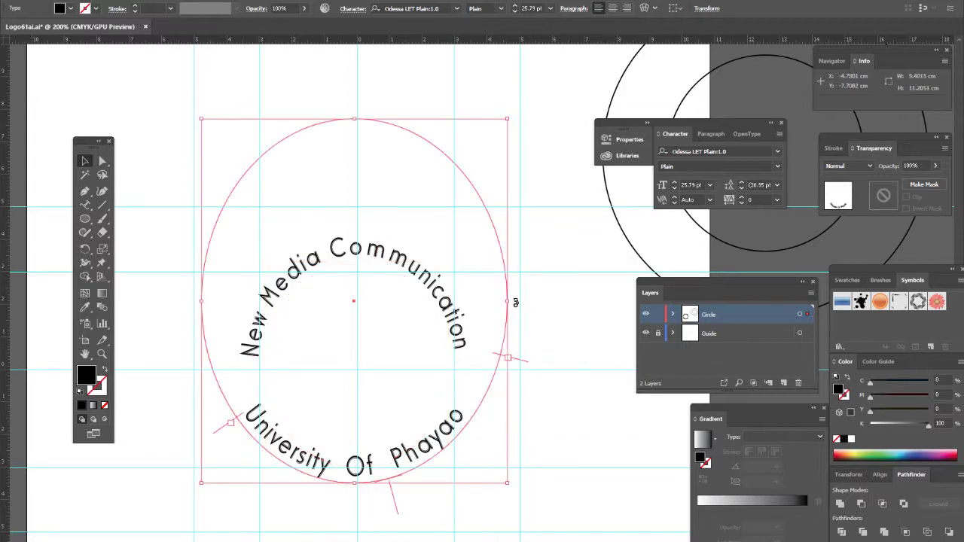
pyautogui.moveTo(510, 302); pyautogui.dragTo(497, 302)
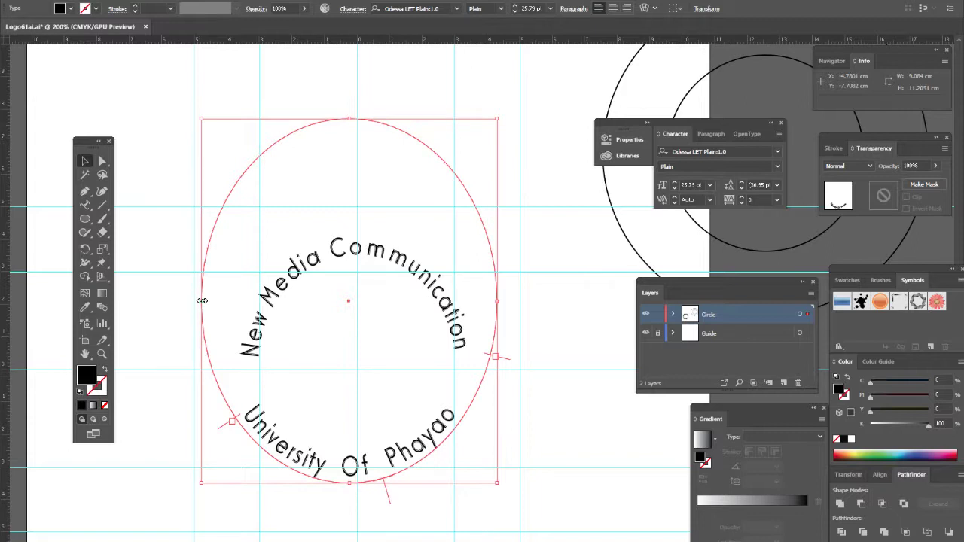
pyautogui.moveTo(204, 302); pyautogui.dragTo(213, 302)
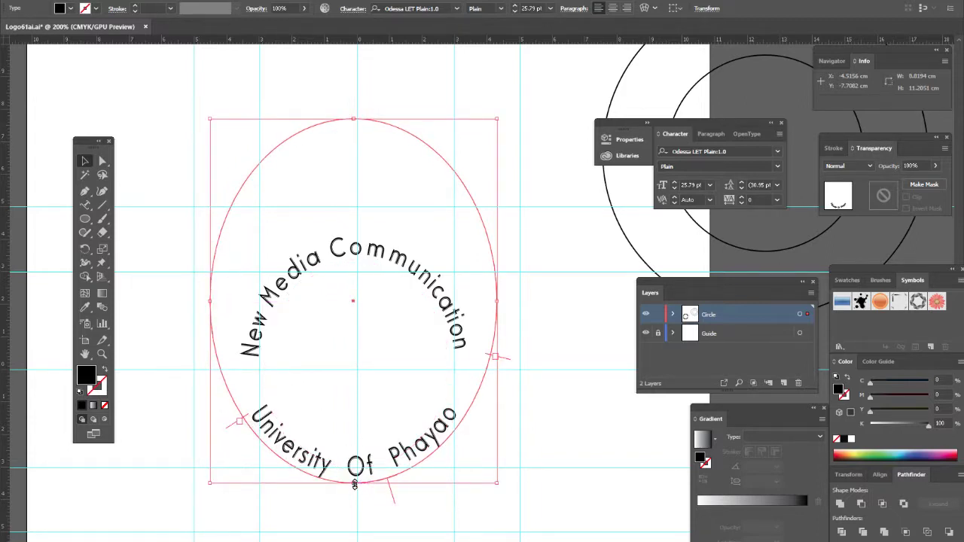
pyautogui.moveTo(355, 484); pyautogui.dragTo(357, 519)
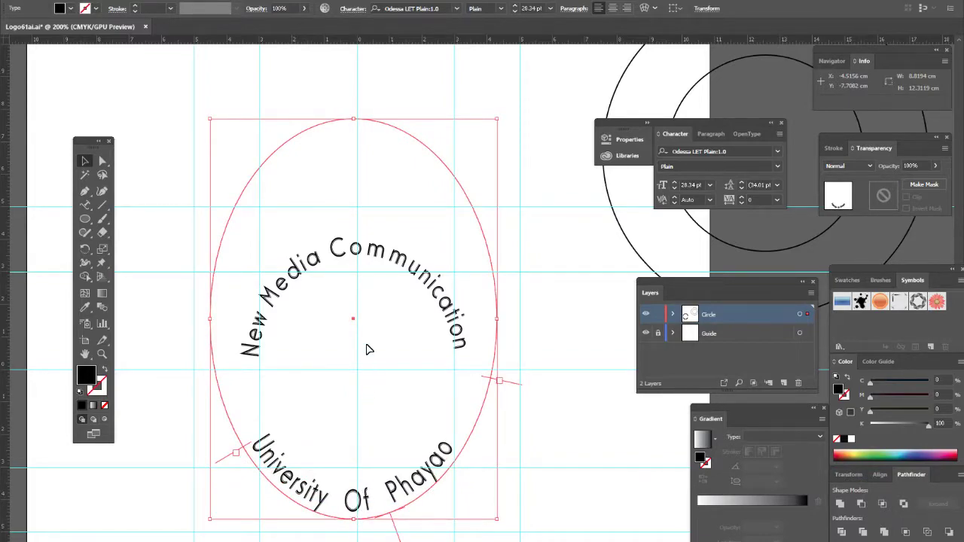
pyautogui.moveTo(291, 487); pyautogui.dragTo(317, 443)
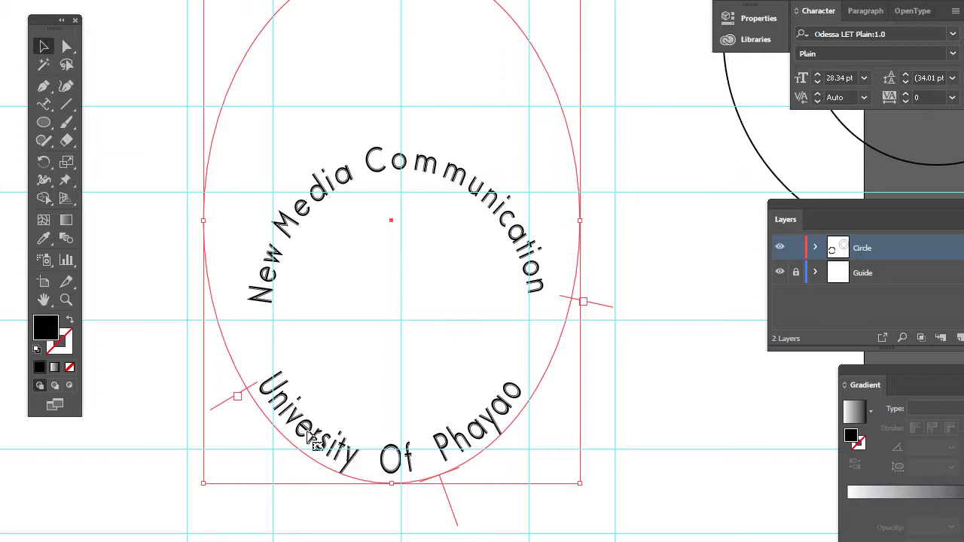
# Add an anchor point on the lower-left curve of the outer ellipse with the Pen tool and shift it slightly outward.
pyautogui.click(69, 49)
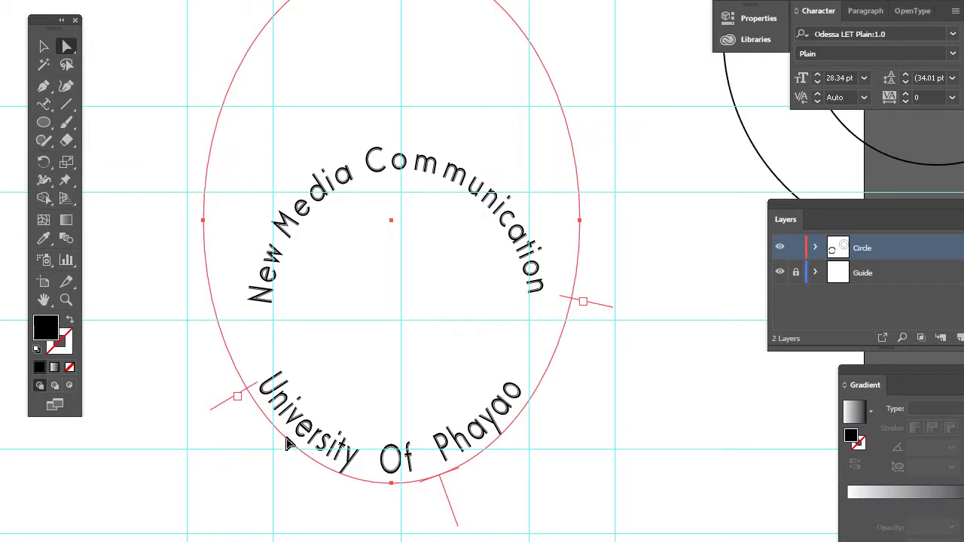
pyautogui.click(44, 86)
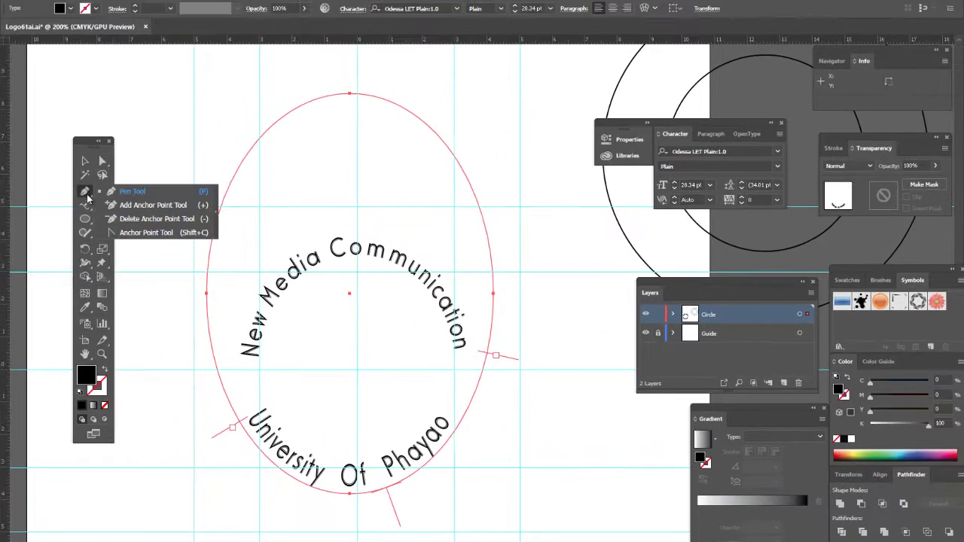
pyautogui.click(130, 191)
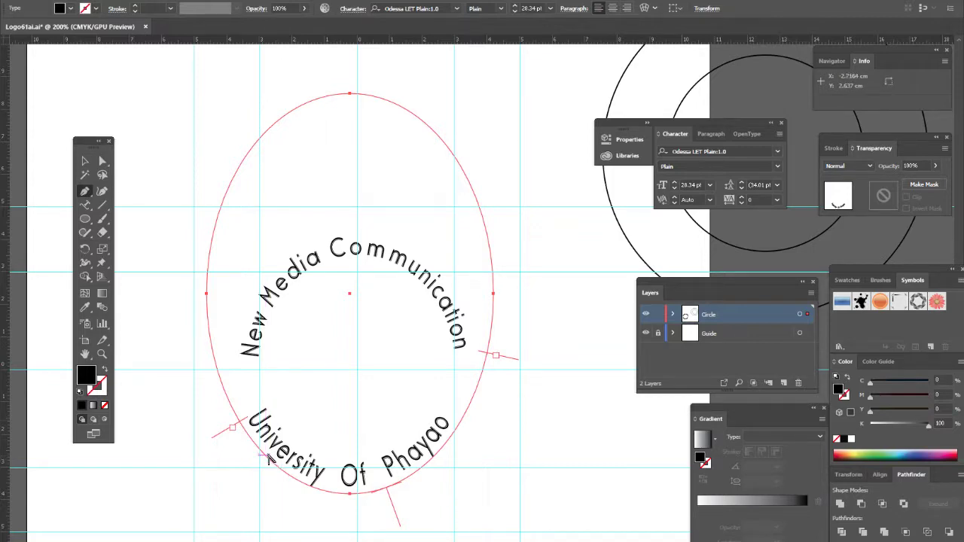
pyautogui.scroll(4, 267, 461)
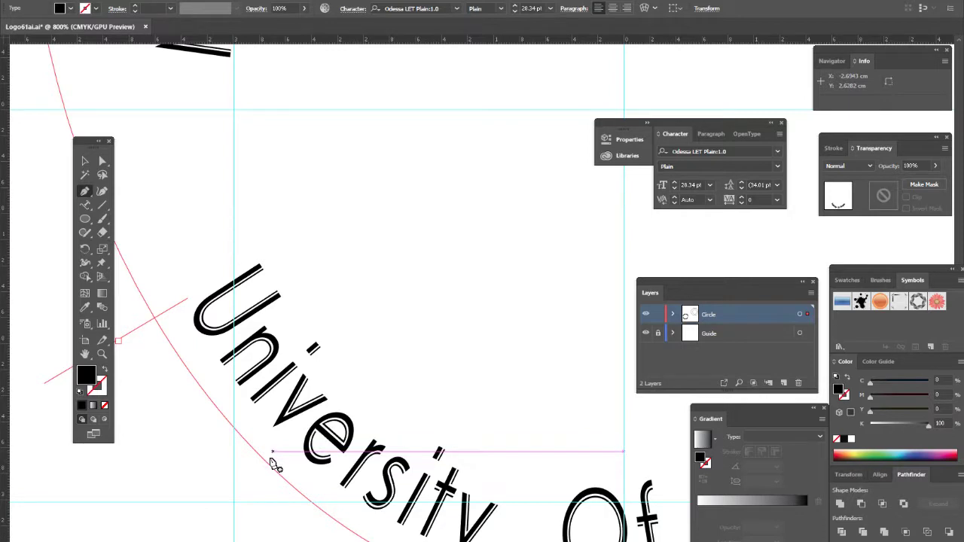
pyautogui.scroll(-1, 270, 469)
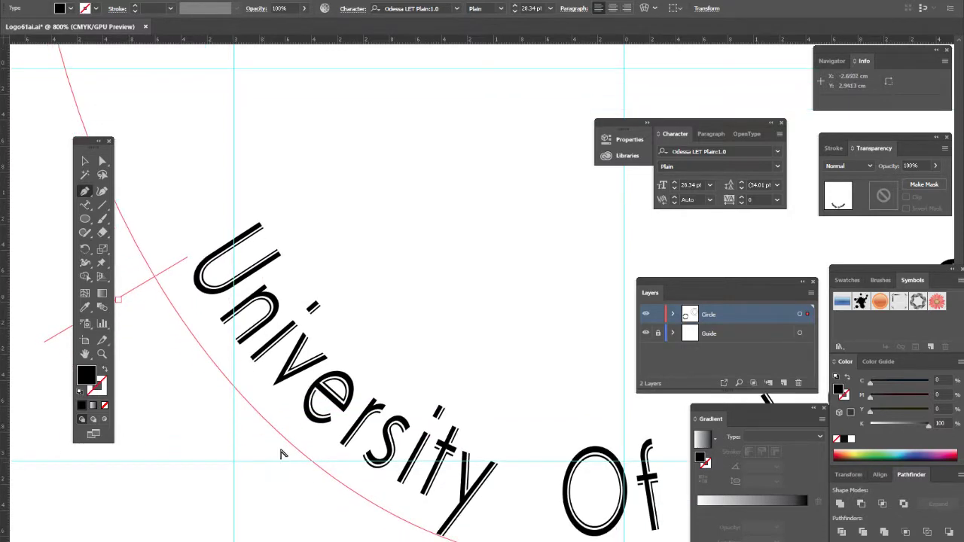
pyautogui.scroll(-5, 280, 454)
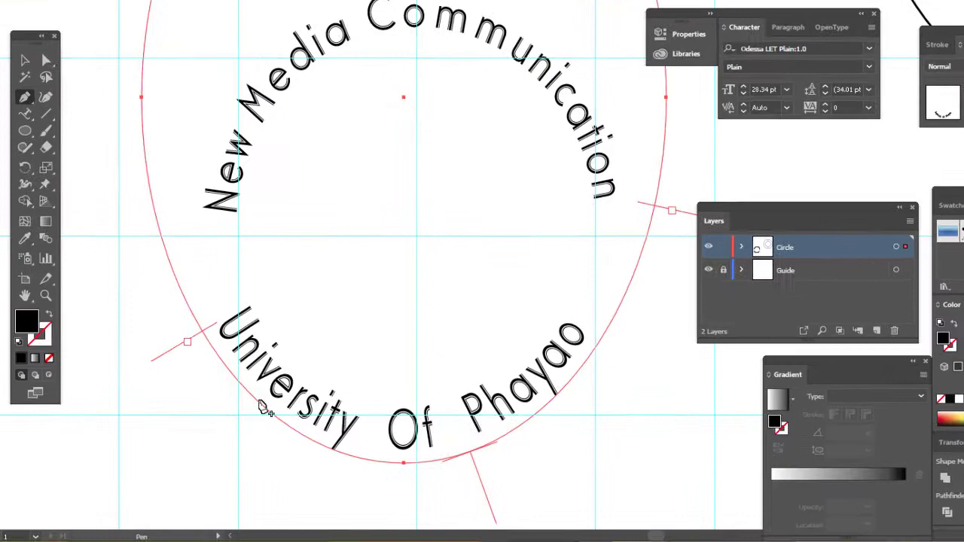
pyautogui.click(260, 407)
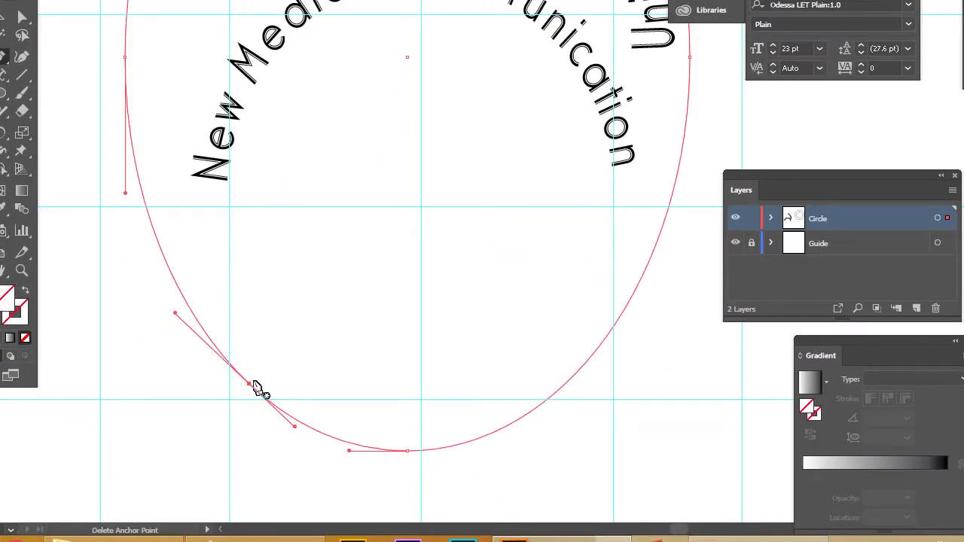
pyautogui.click(4, 22)
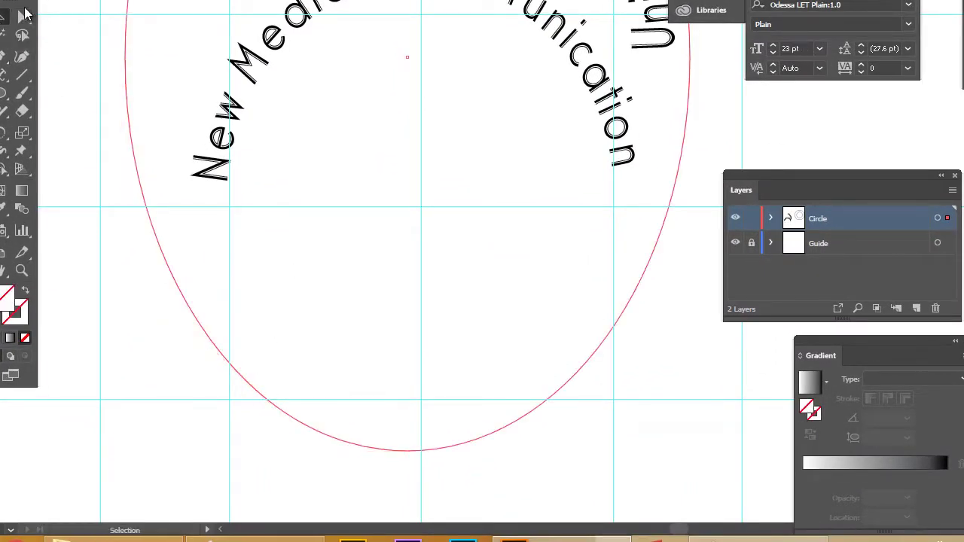
pyautogui.click(22, 16)
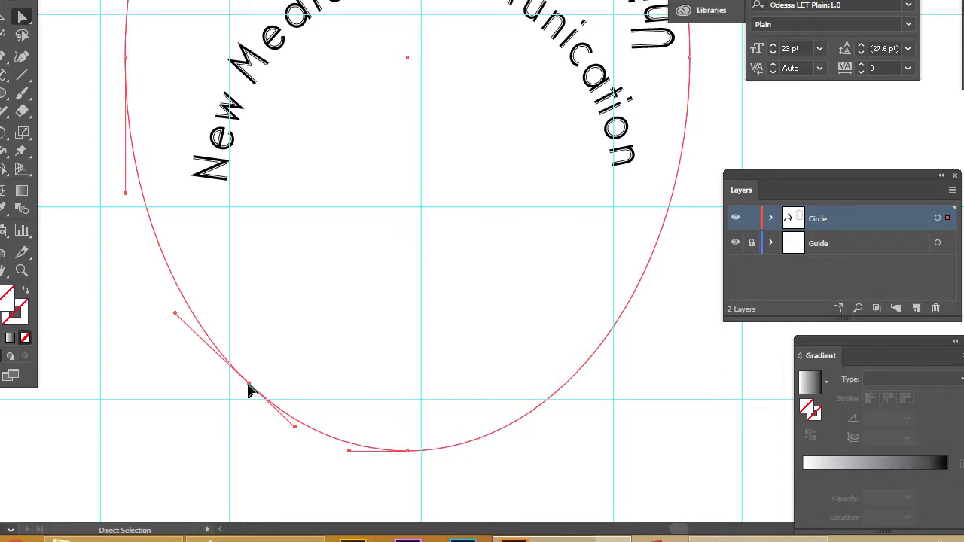
pyautogui.moveTo(252, 388); pyautogui.dragTo(247, 395)
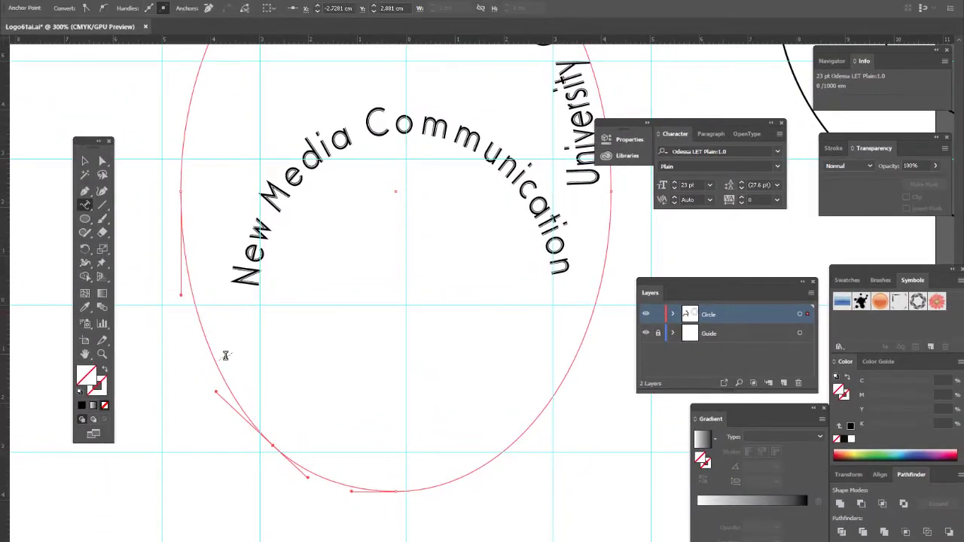
# Slide "University Of Phayao" along the outer path back to its bottom curve, starting at the lower left.
pyautogui.press('v')
pyautogui.click(476, 478)
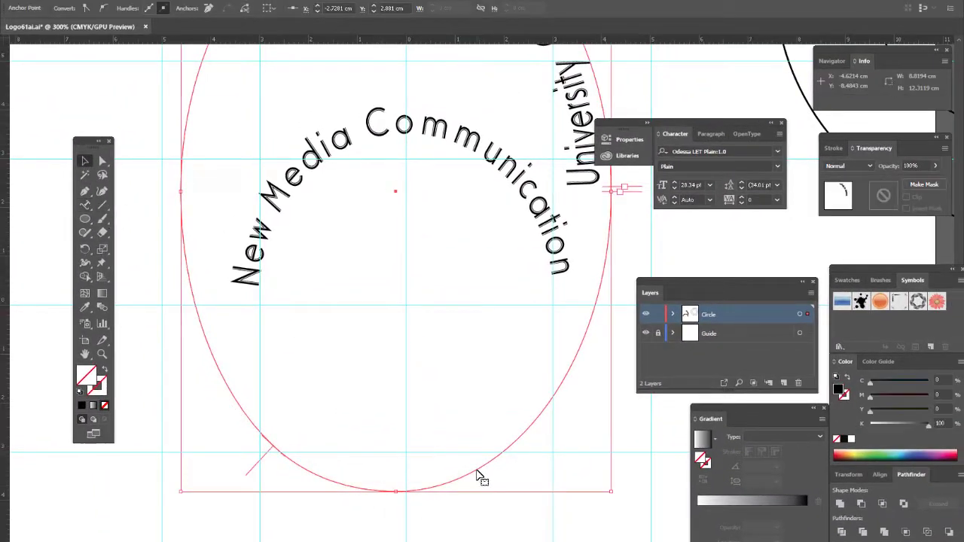
pyautogui.scroll(-1, 529, 471)
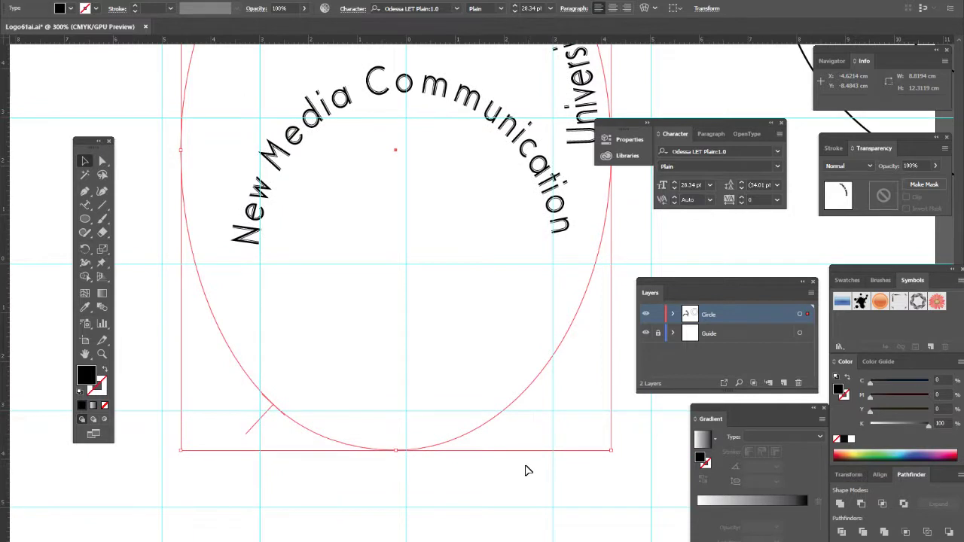
pyautogui.scroll(-1, 516, 451)
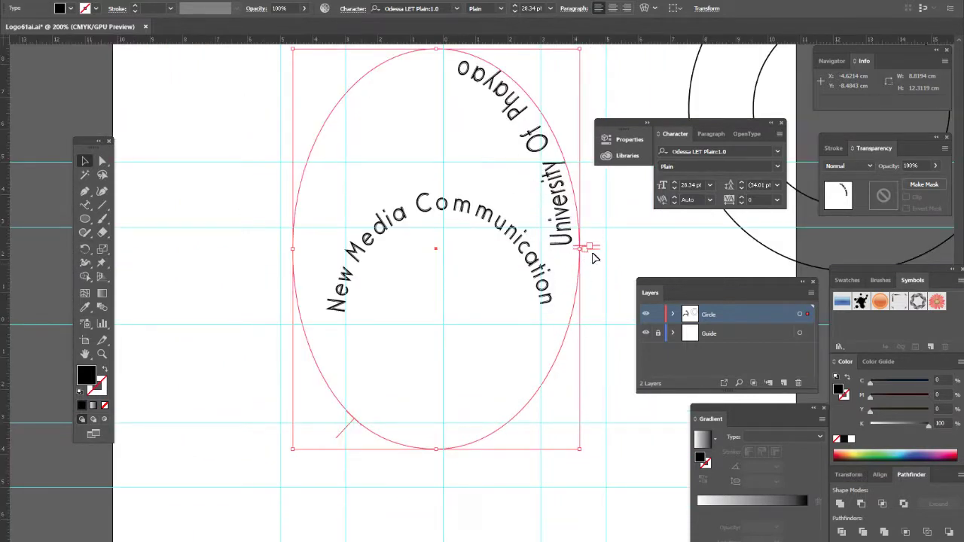
pyautogui.moveTo(599, 253); pyautogui.dragTo(350, 387)
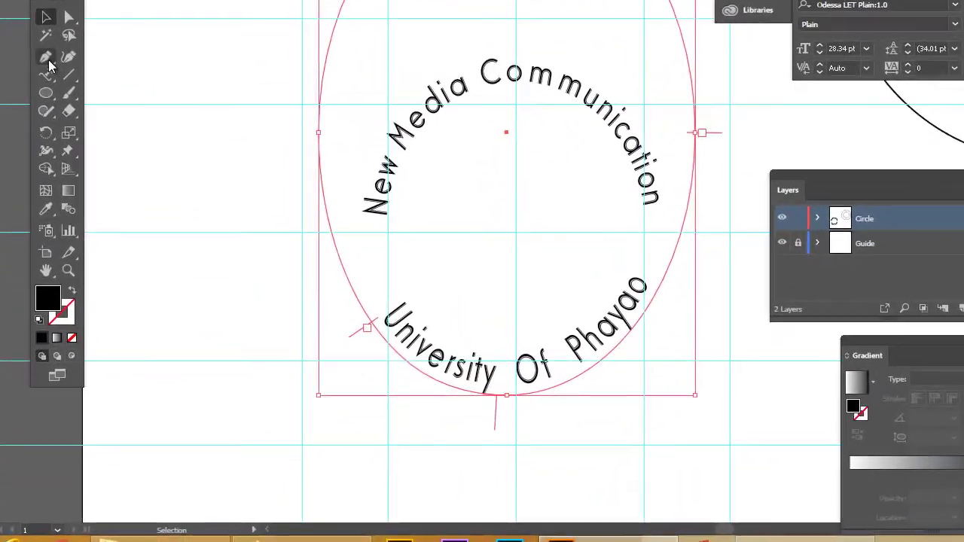
# Add an anchor point on the lower-right curve of the outer ellipse and pull it slightly outward to round the bottom.
pyautogui.press('p')
pyautogui.click(607, 354)
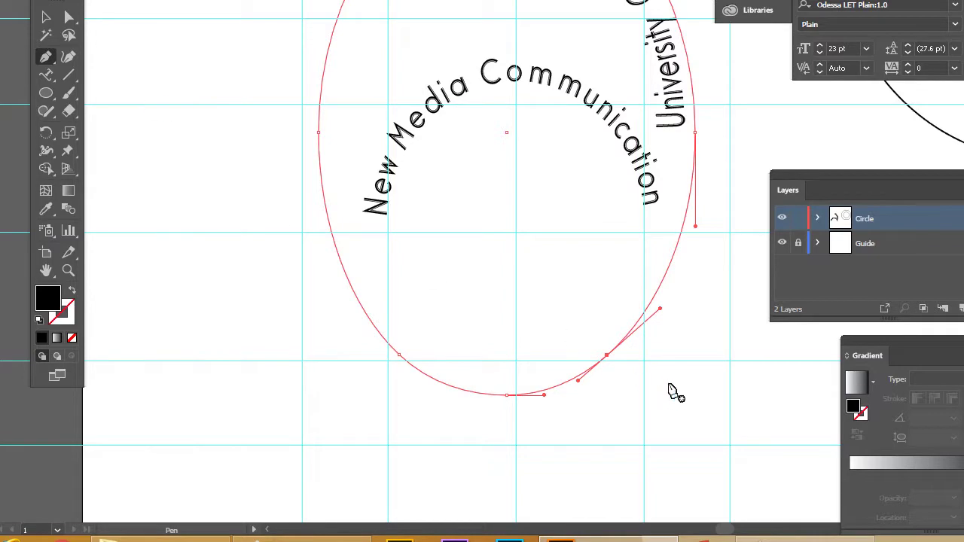
pyautogui.click(67, 18)
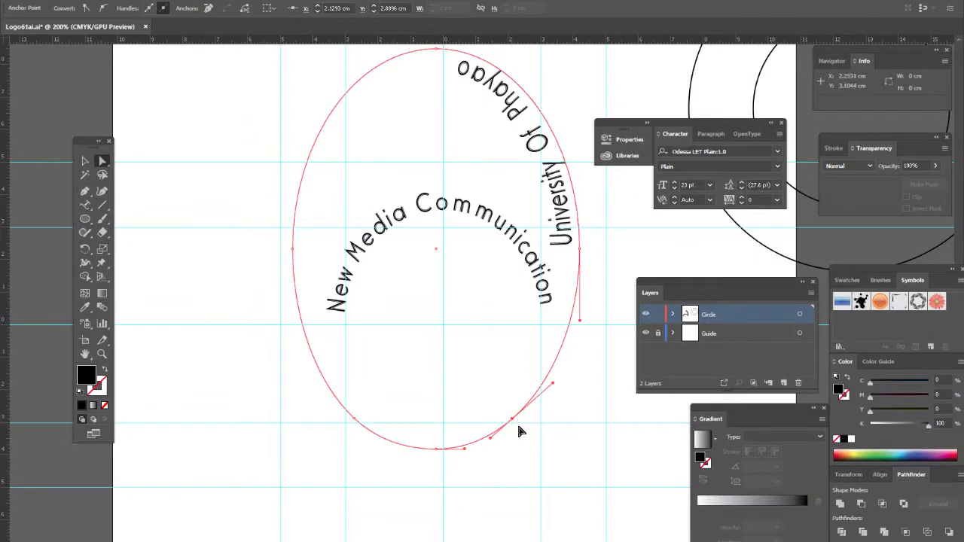
pyautogui.moveTo(512, 422); pyautogui.dragTo(518, 430)
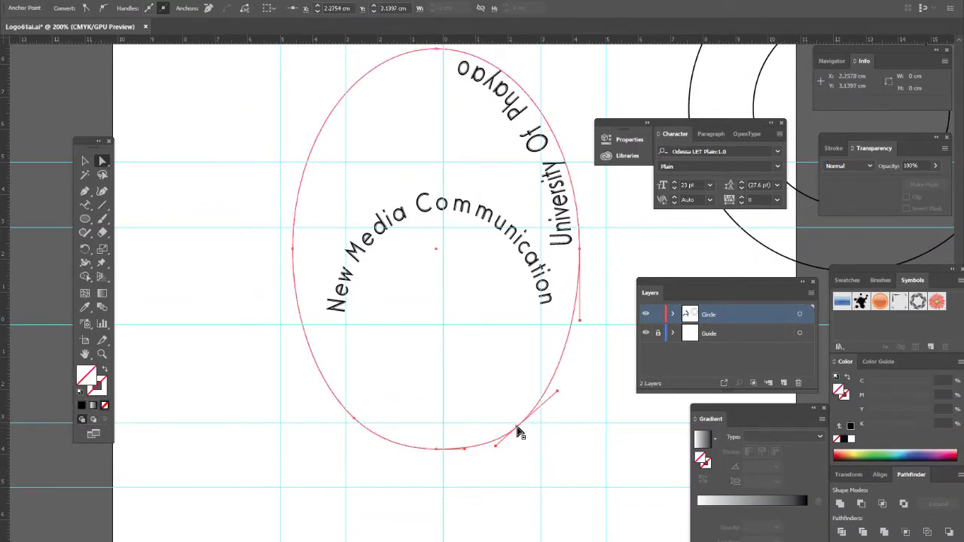
# Return "University Of Phayao" to the bottom of the reshaped outer path and fine-tune its starting position at the lower left.
pyautogui.click(86, 162)
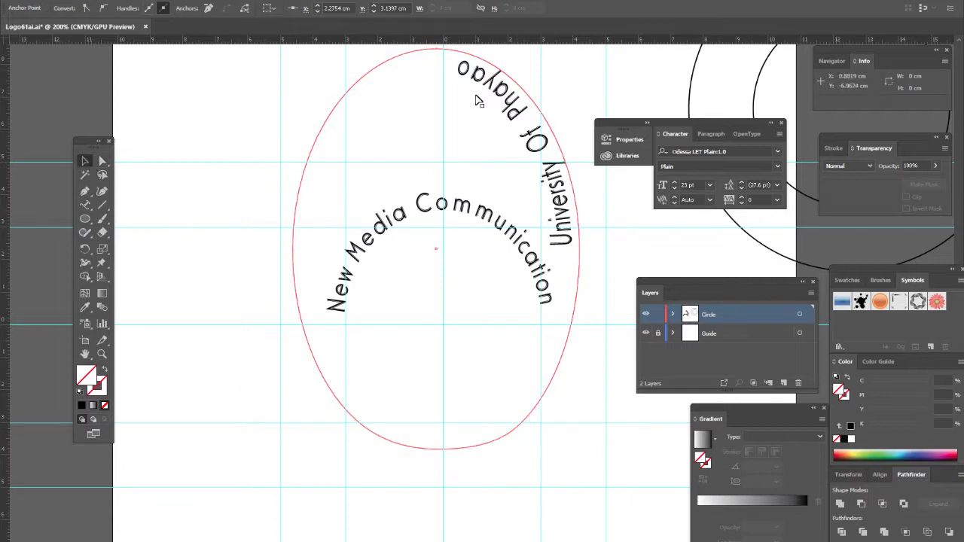
pyautogui.click(497, 100)
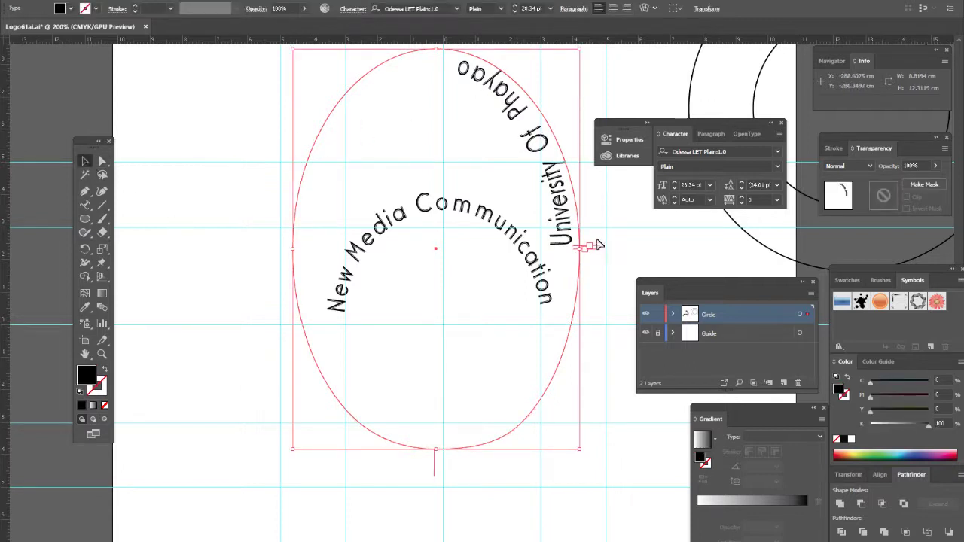
pyautogui.moveTo(601, 244); pyautogui.dragTo(360, 369)
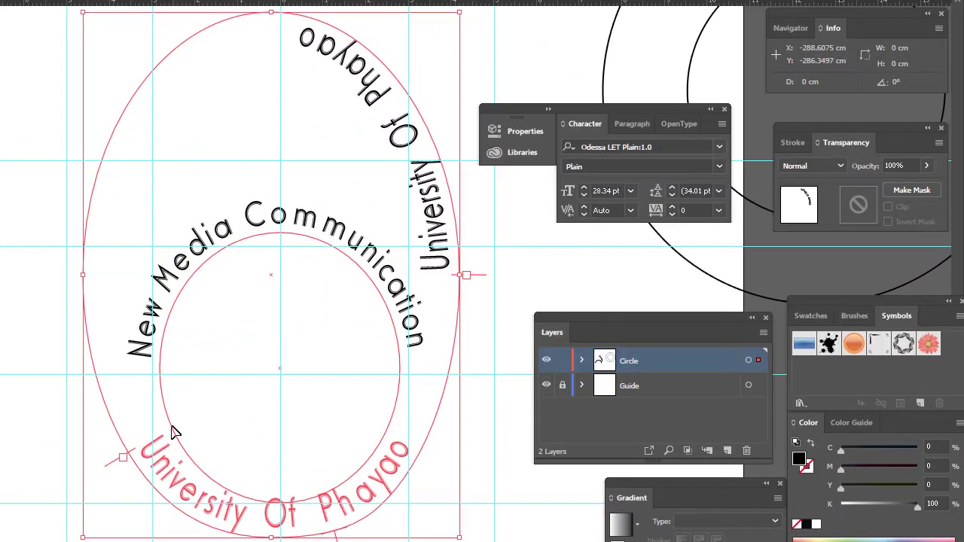
pyautogui.moveTo(172, 431); pyautogui.dragTo(172, 431)
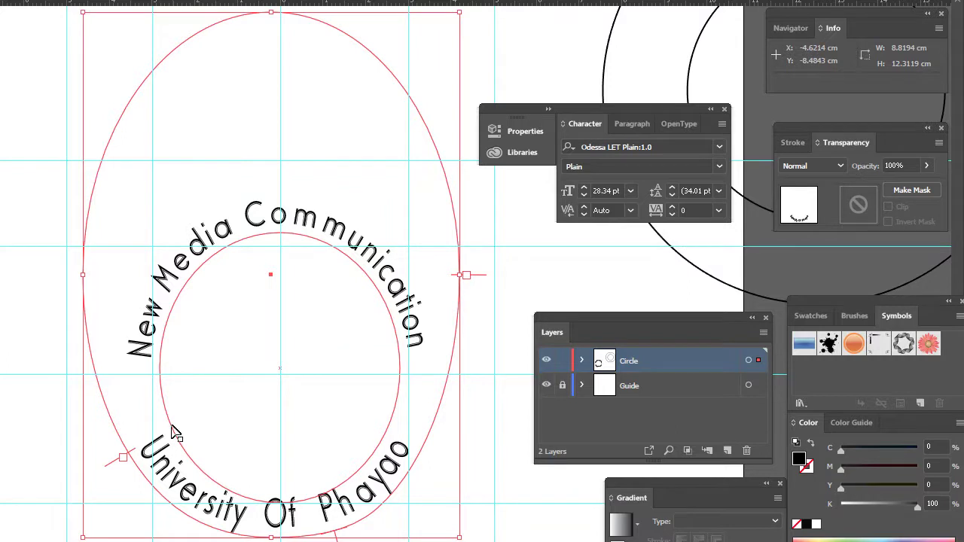
pyautogui.moveTo(135, 455); pyautogui.dragTo(128, 462)
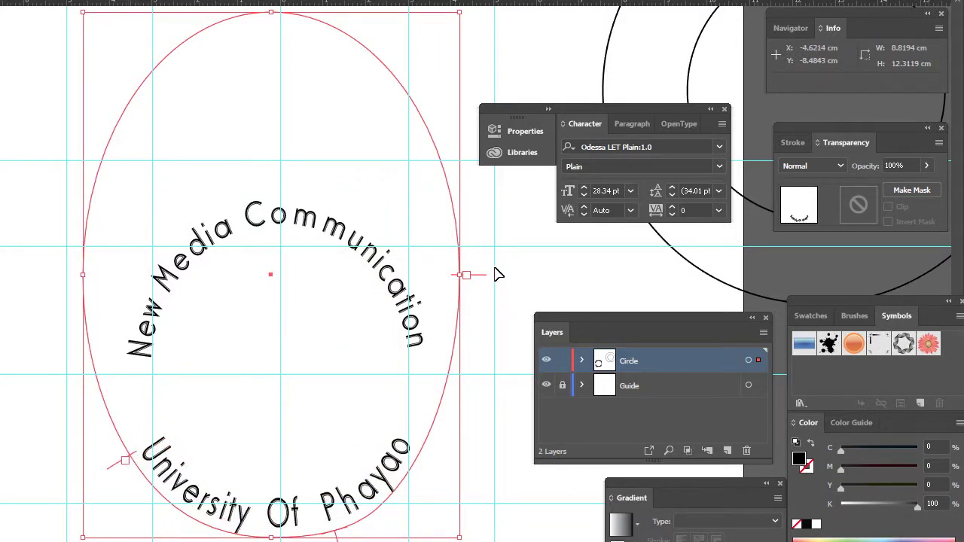
# Pull in the end bracket of "University Of Phayao", and stretch its outer path downward and nudge it up, enlarging the text to 29.31 pt.
pyautogui.moveTo(478, 276); pyautogui.dragTo(304, 64)
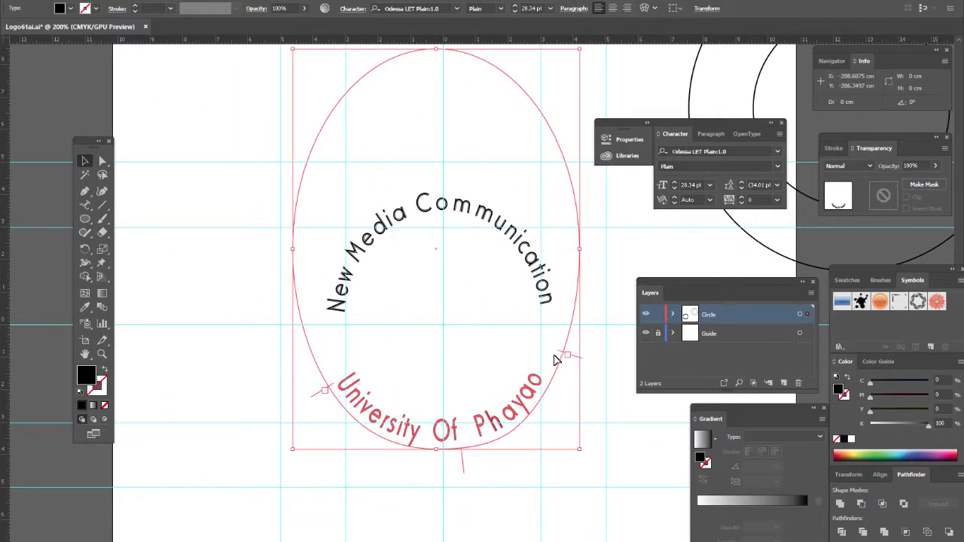
pyautogui.moveTo(556, 360); pyautogui.dragTo(556, 365)
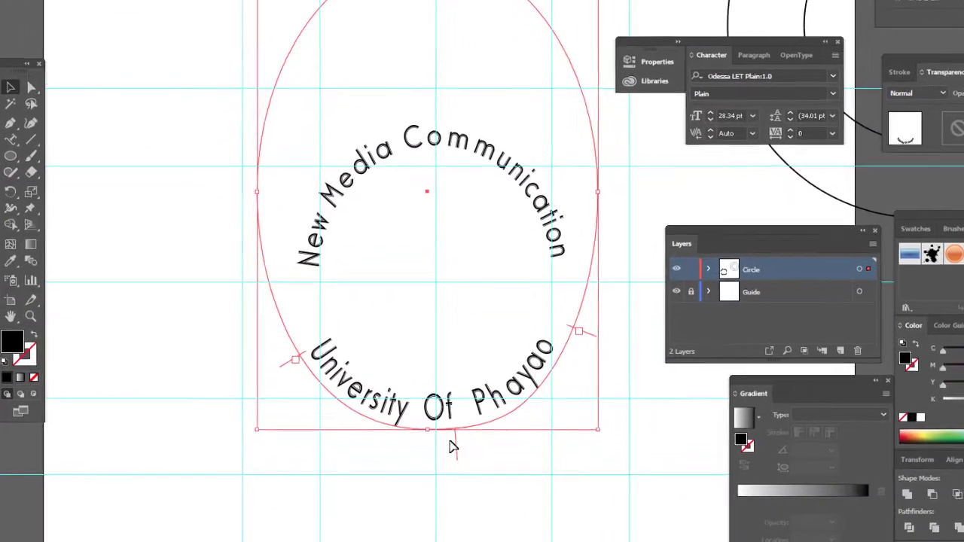
pyautogui.moveTo(423, 419); pyautogui.dragTo(423, 426)
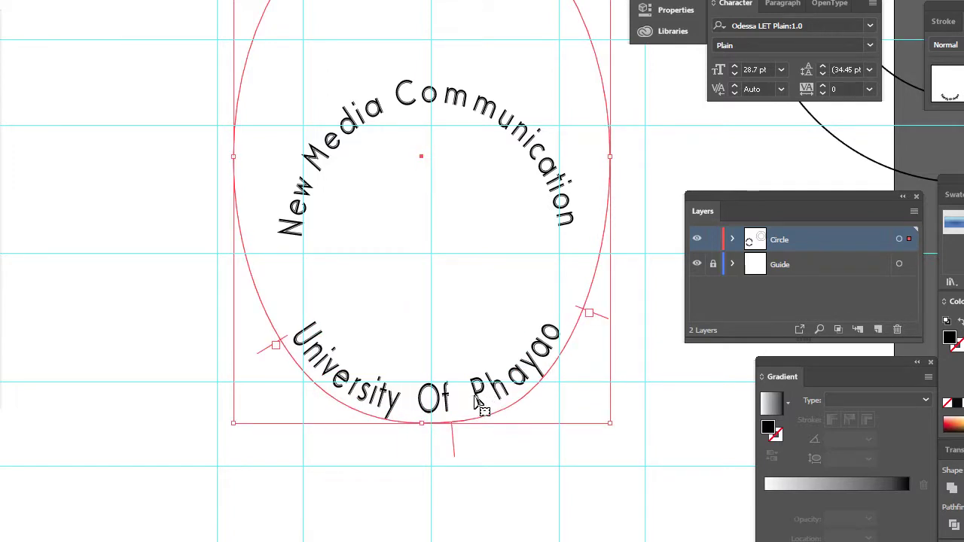
pyautogui.moveTo(477, 398); pyautogui.dragTo(478, 386)
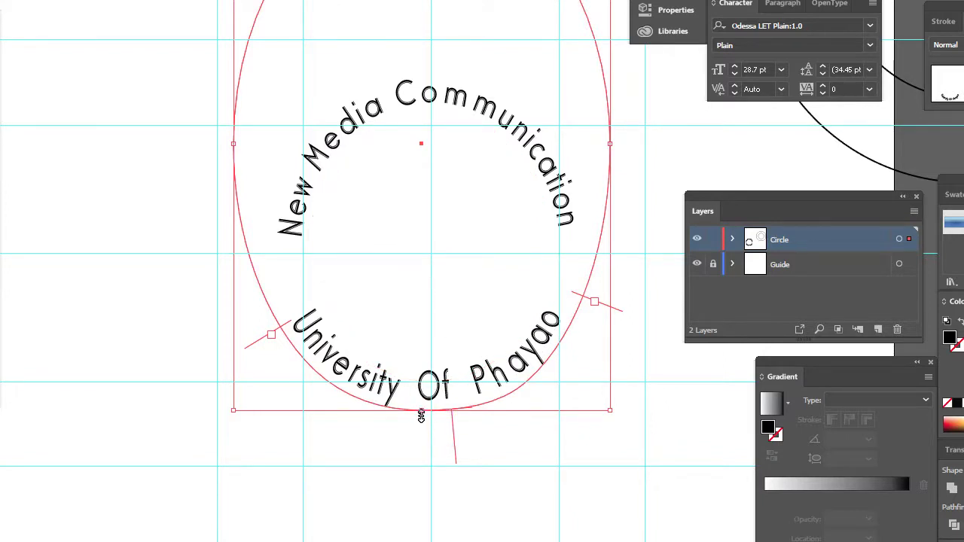
pyautogui.moveTo(421, 412); pyautogui.dragTo(420, 423)
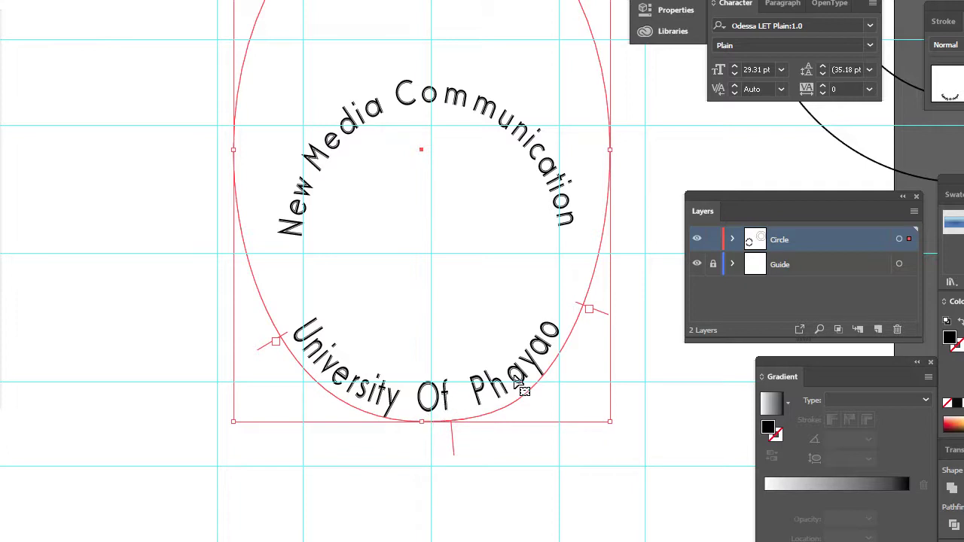
pyautogui.moveTo(516, 380); pyautogui.dragTo(511, 374)
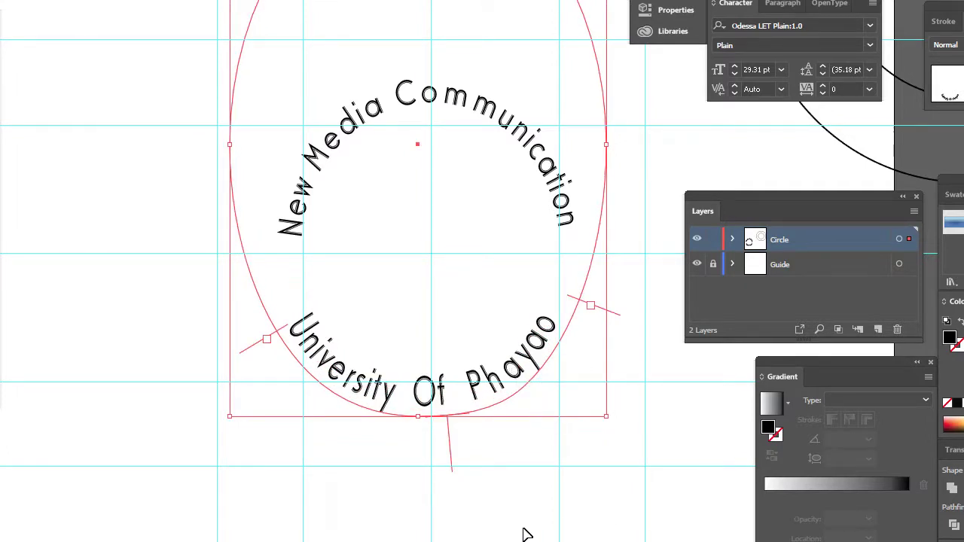
pyautogui.click(79, 4)
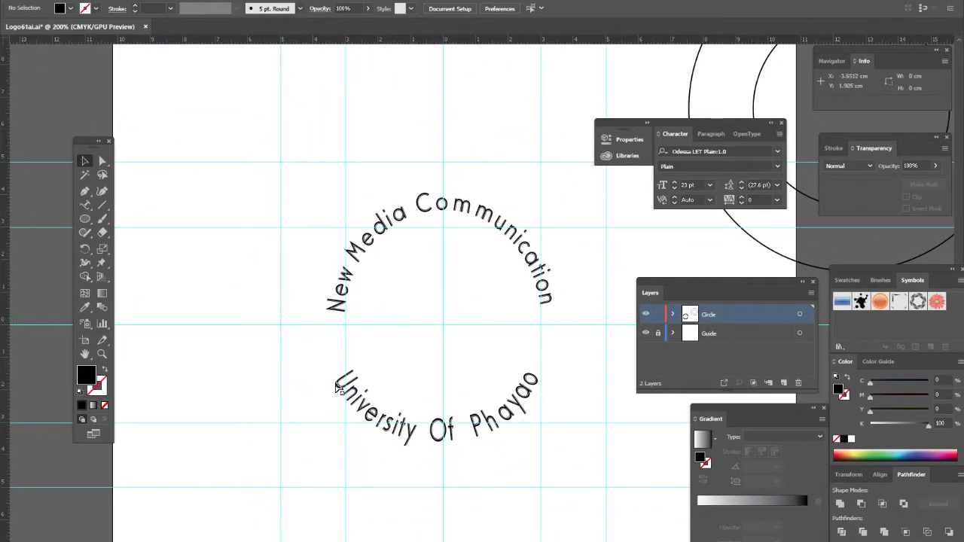
# Re-centre "University Of Phayao" by nudging its path right and down, adjusting its starting bracket, and widening the path to about 8.94 cm.
pyautogui.click(529, 393)
pyautogui.moveTo(529, 393); pyautogui.dragTo(540, 398)
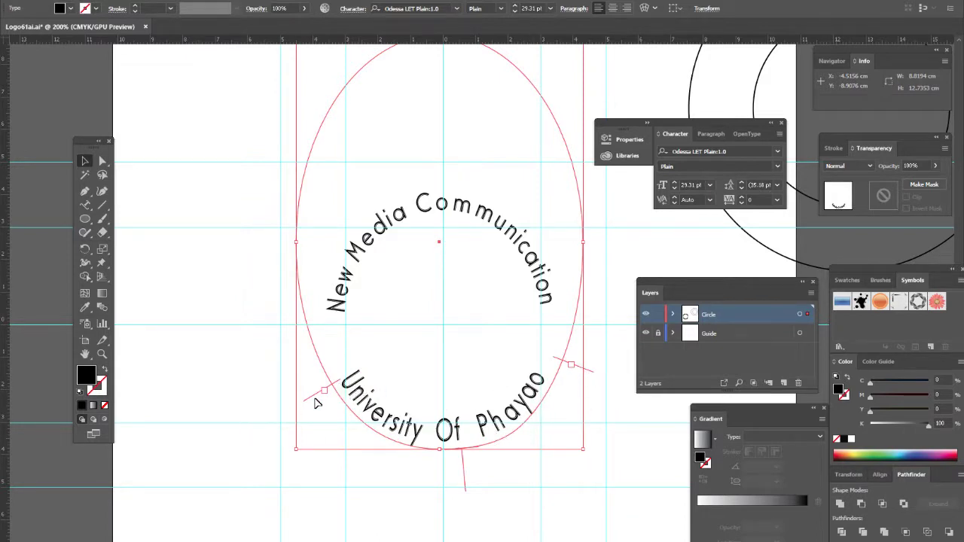
pyautogui.moveTo(314, 400); pyautogui.dragTo(308, 394)
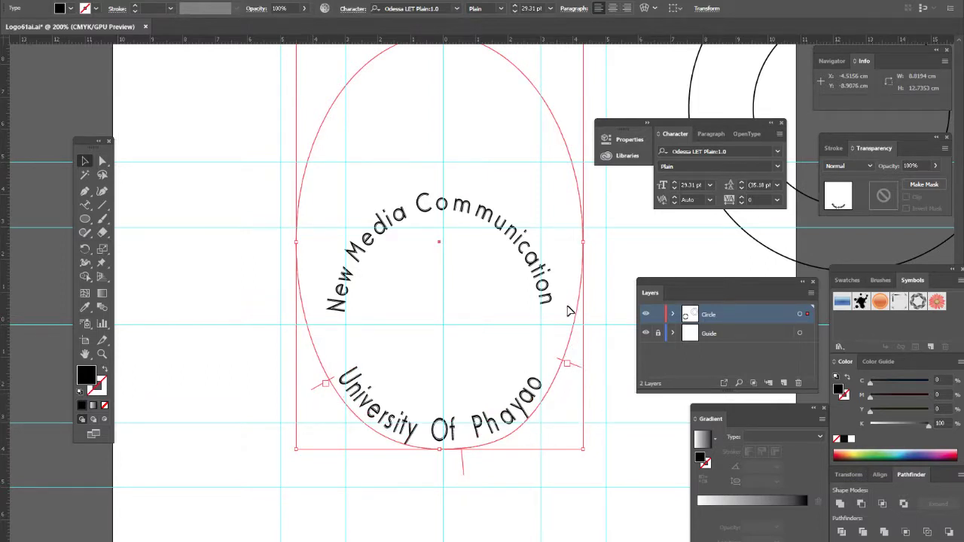
pyautogui.moveTo(584, 243); pyautogui.dragTo(589, 246)
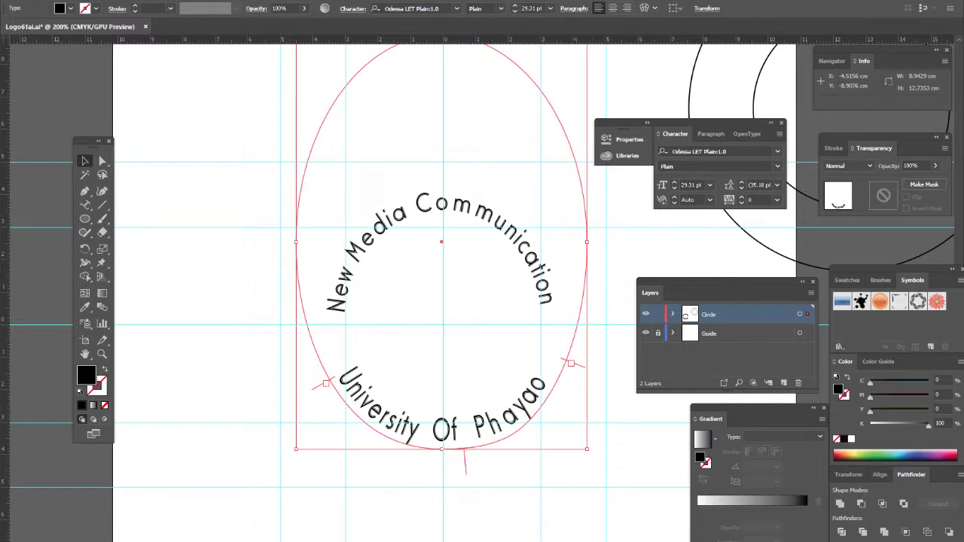
pyautogui.click(678, 522)
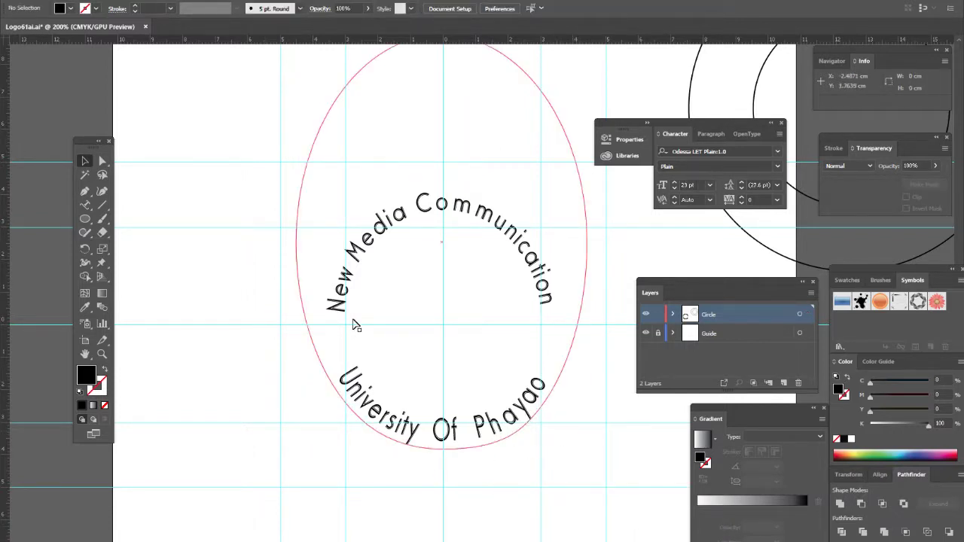
# Convert the arched "New Media Communication" text to outlines.
pyautogui.click(493, 217)
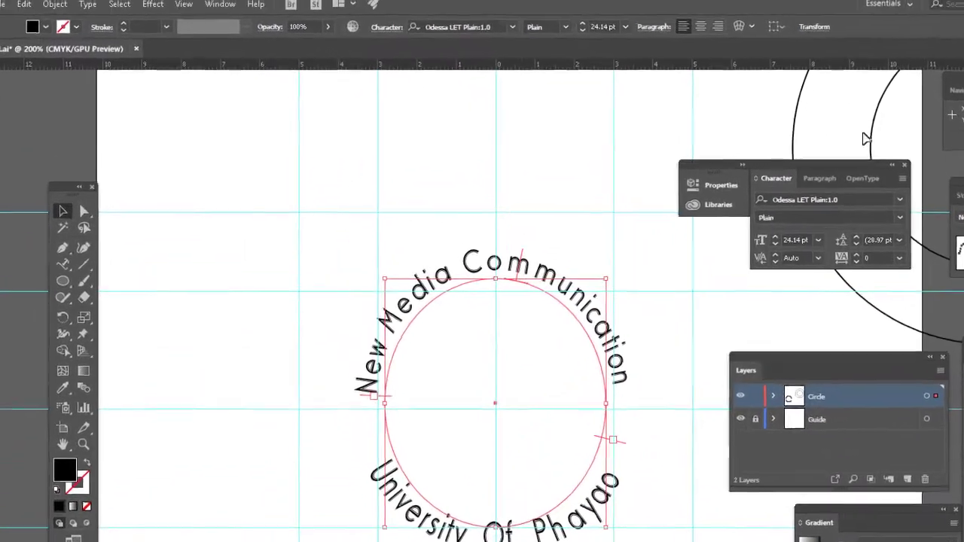
pyautogui.click(722, 311)
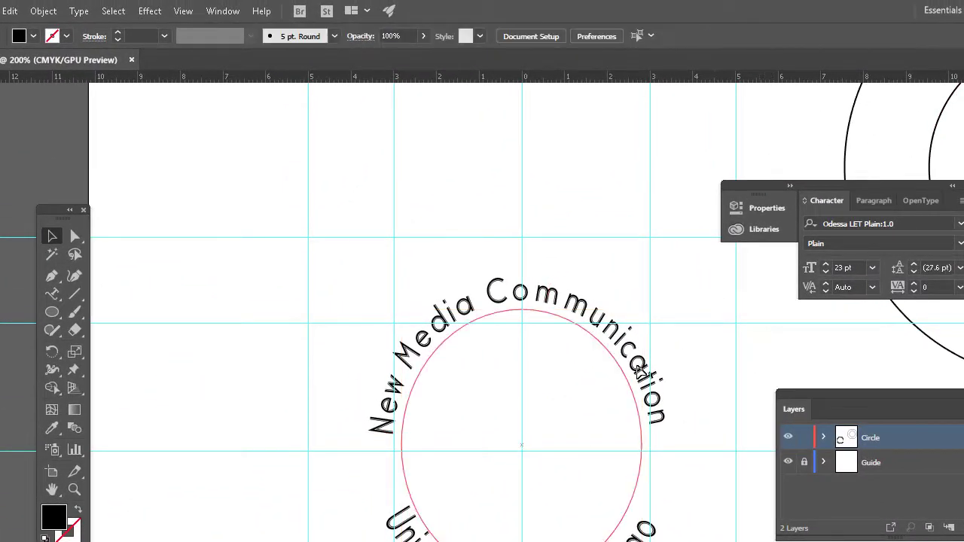
pyautogui.click(637, 368)
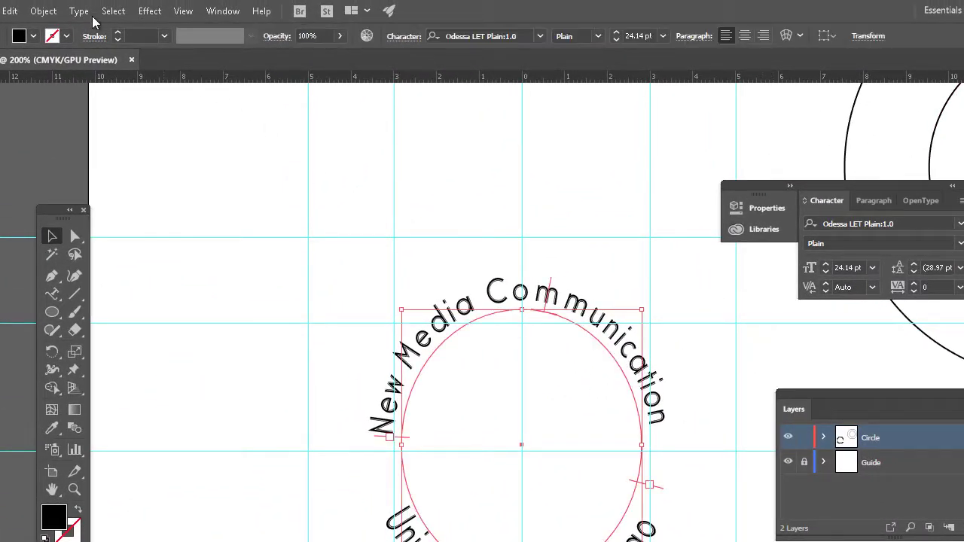
pyautogui.click(82, 11)
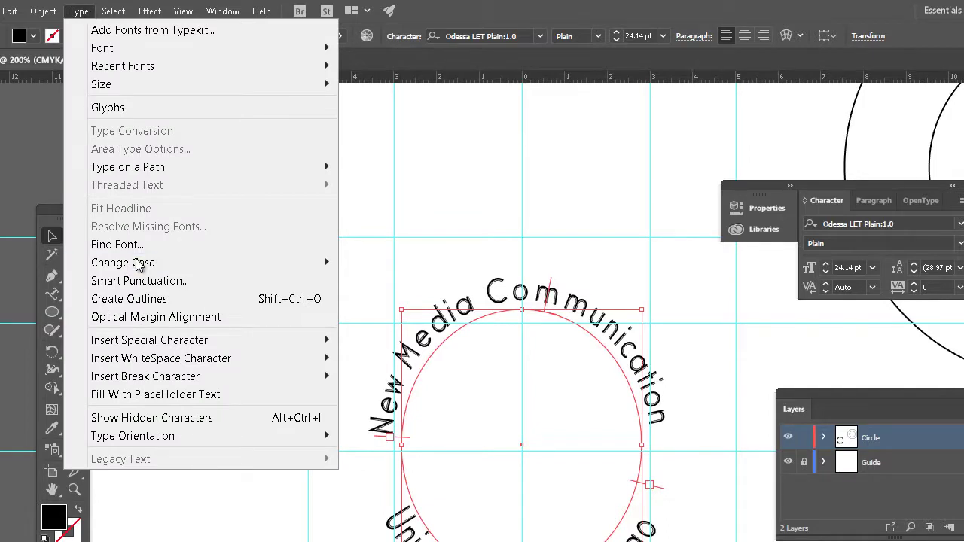
pyautogui.click(143, 301)
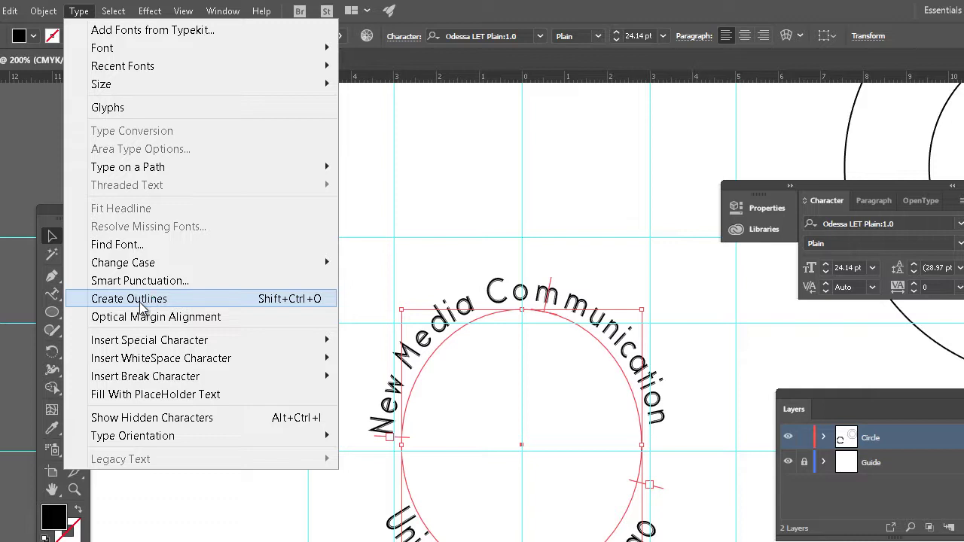
pyautogui.click(141, 307)
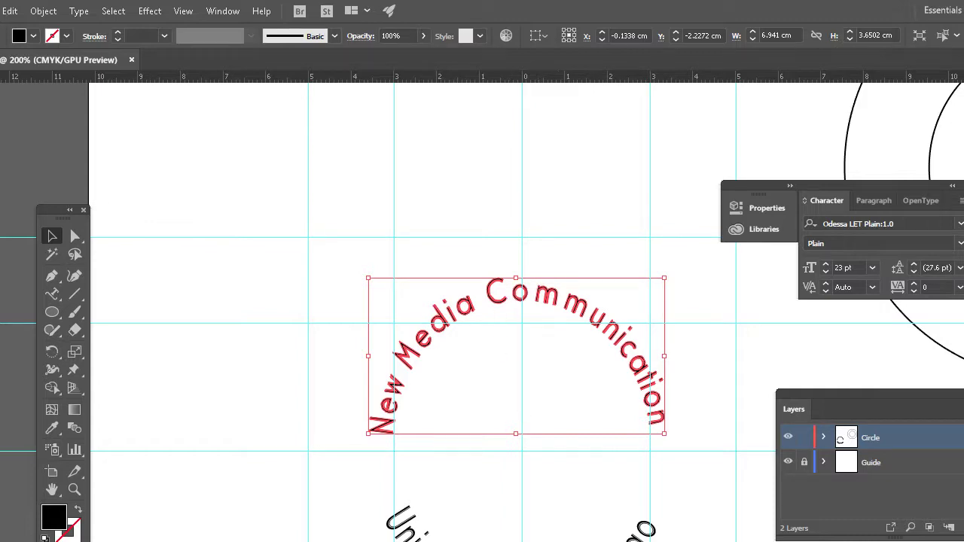
# Convert the curved "University Of Phayao" text to outlines.
pyautogui.hotkey('ctrl', 'z')
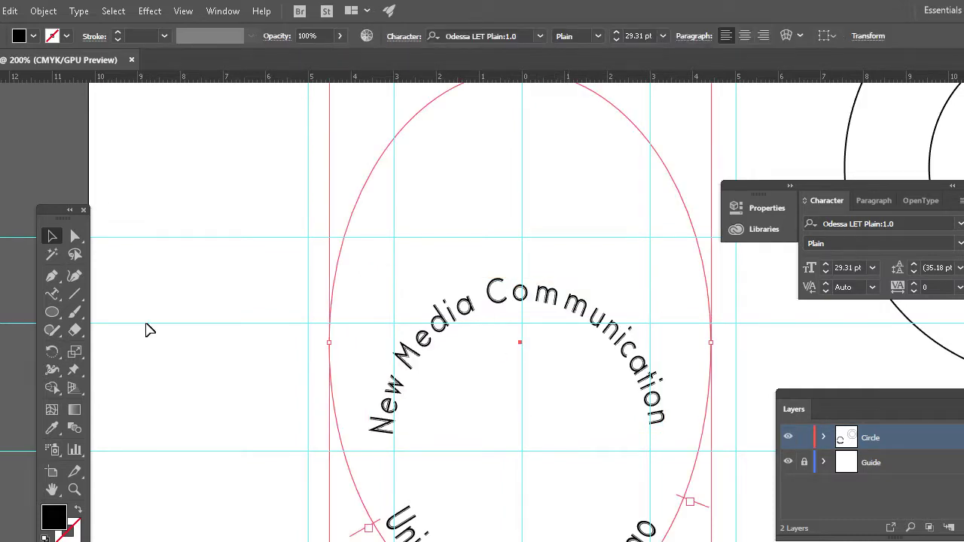
pyautogui.click(41, 11)
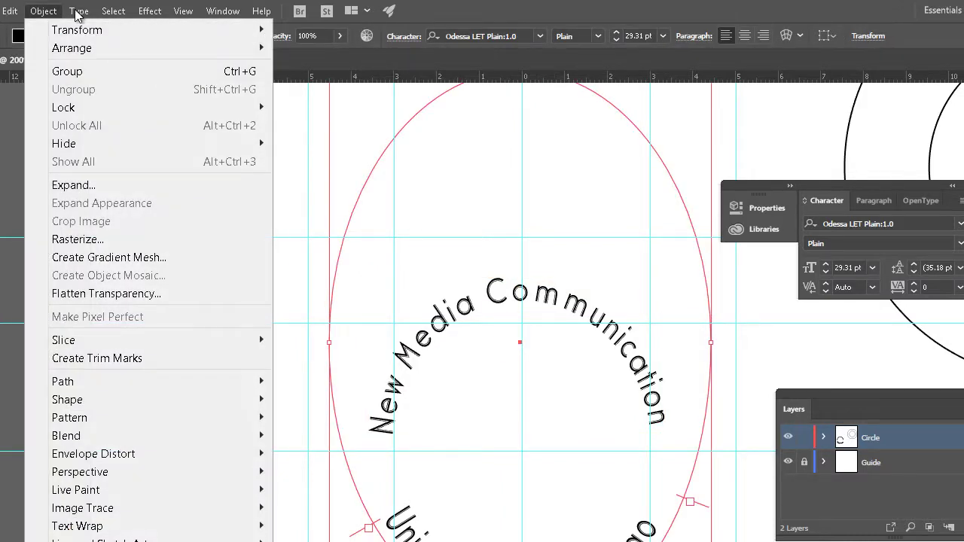
pyautogui.moveTo(78, 12)
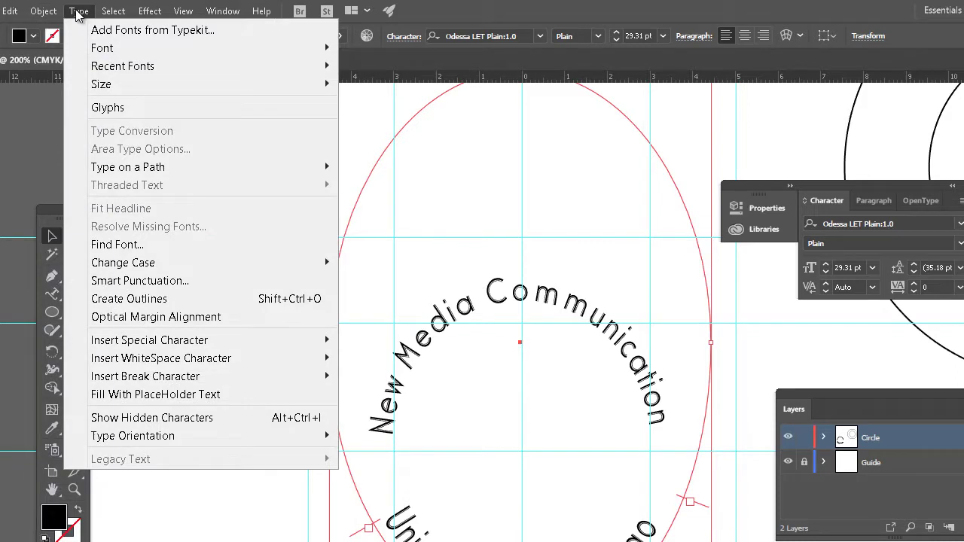
pyautogui.click(166, 300)
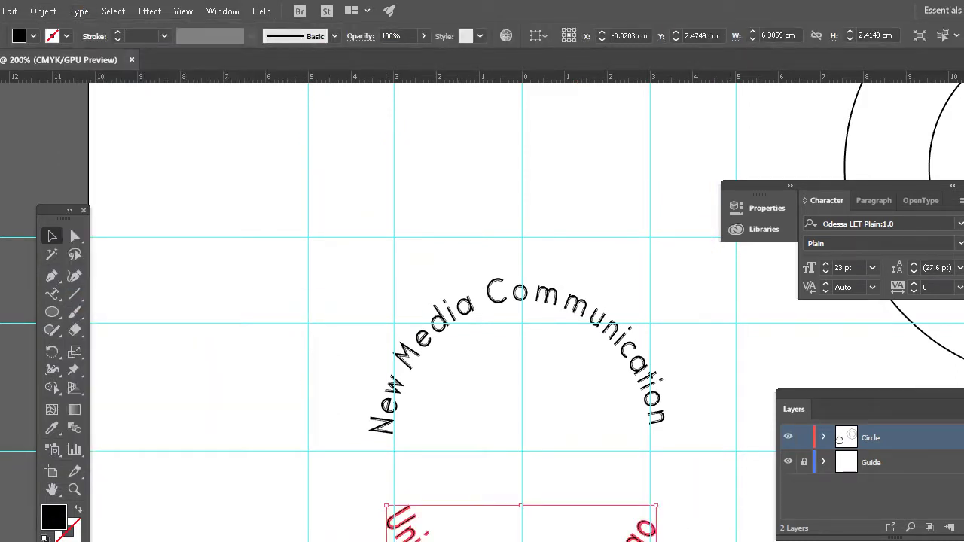
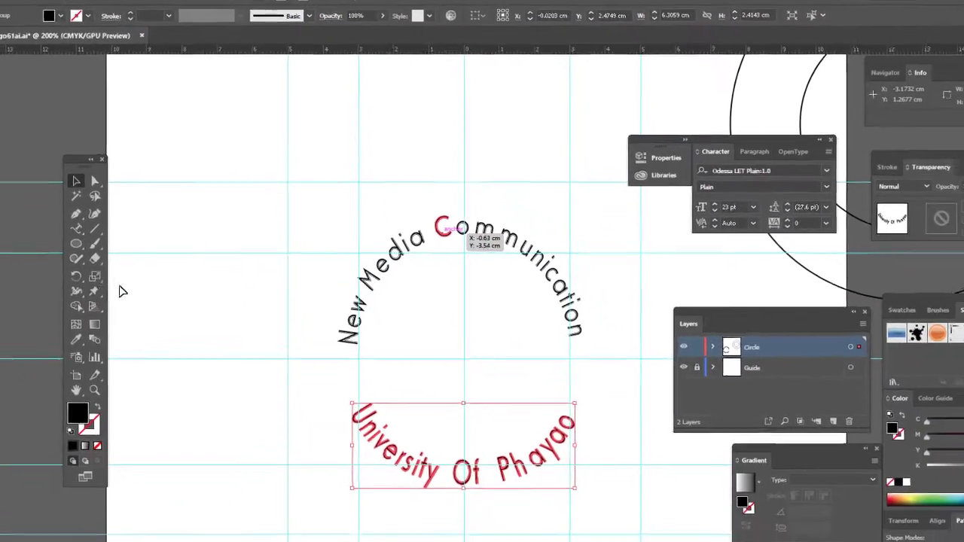
# Try rotating the outlined "University Of Phayao" about the central guide intersection with preview on, finishing with an angle of 0°.
pyautogui.click(76, 276)
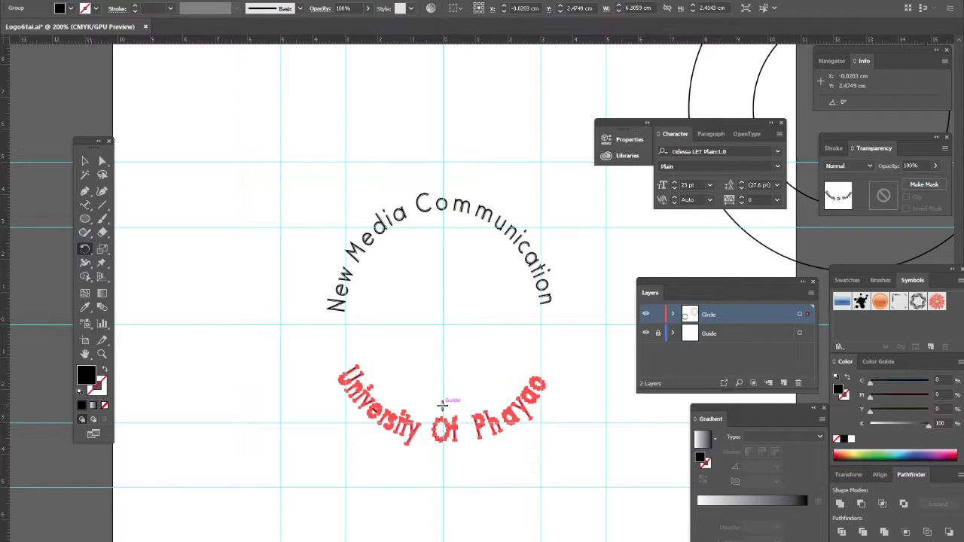
pyautogui.keyDown('alt'); pyautogui.click(443, 324); pyautogui.keyUp('alt')
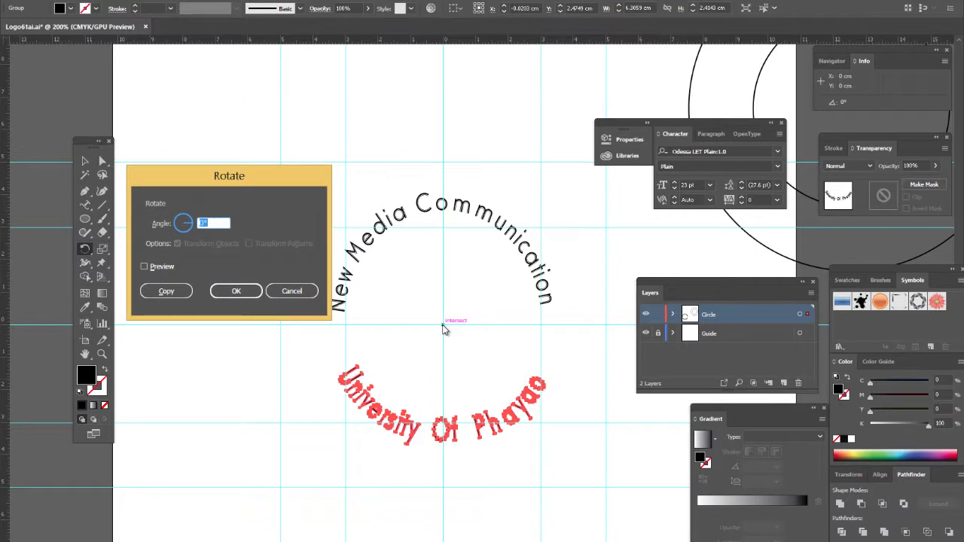
pyautogui.click(144, 266)
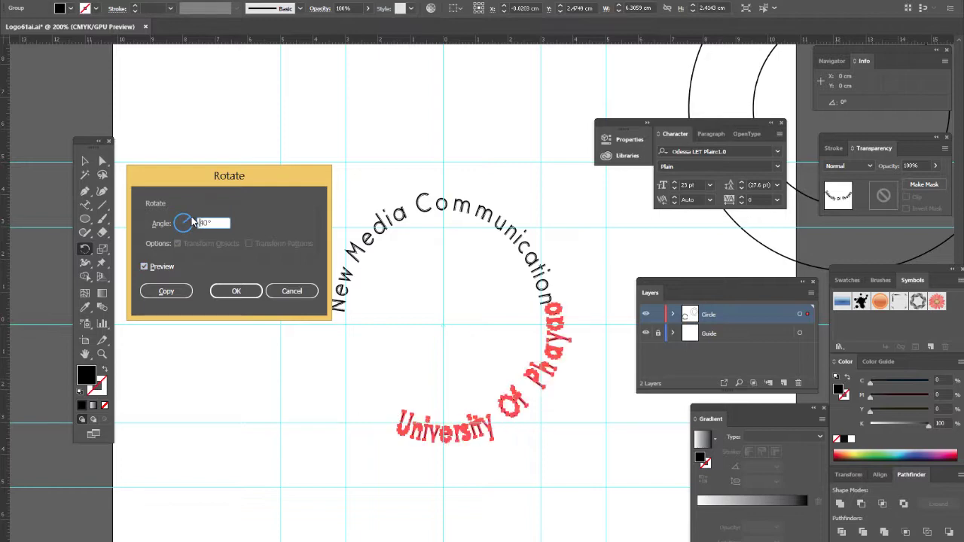
pyautogui.moveTo(191, 217); pyautogui.dragTo(191, 223)
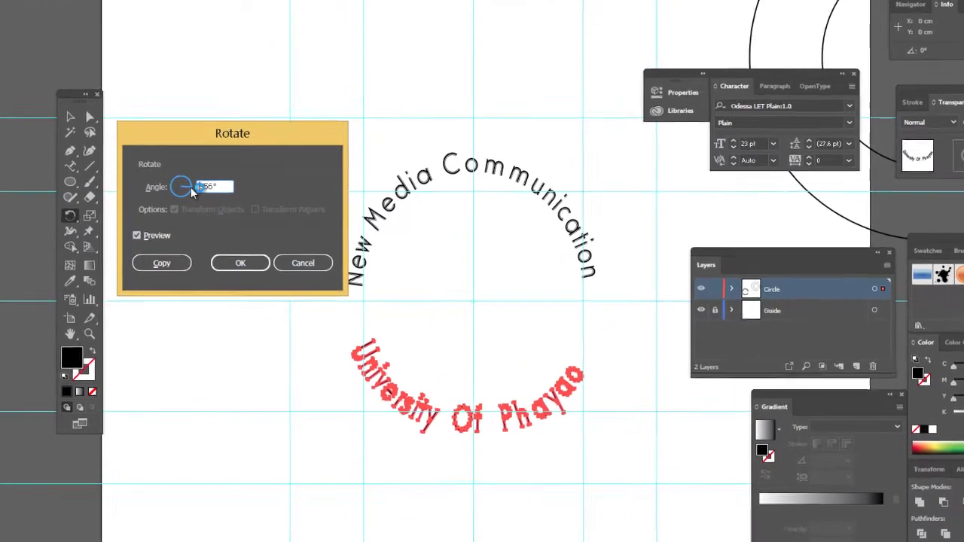
pyautogui.moveTo(189, 137); pyautogui.dragTo(190, 130)
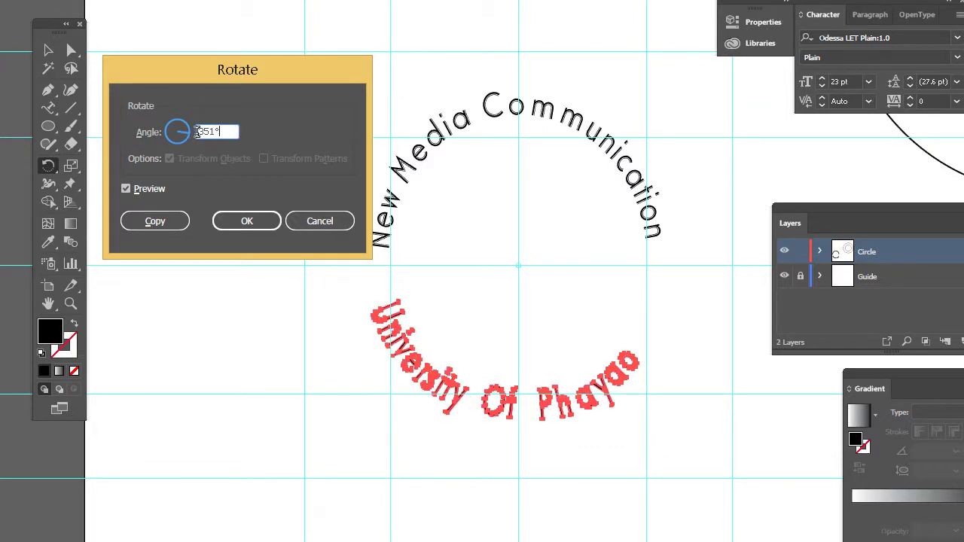
pyautogui.press('Tab')
pyautogui.write('0')
pyautogui.click(243, 221)
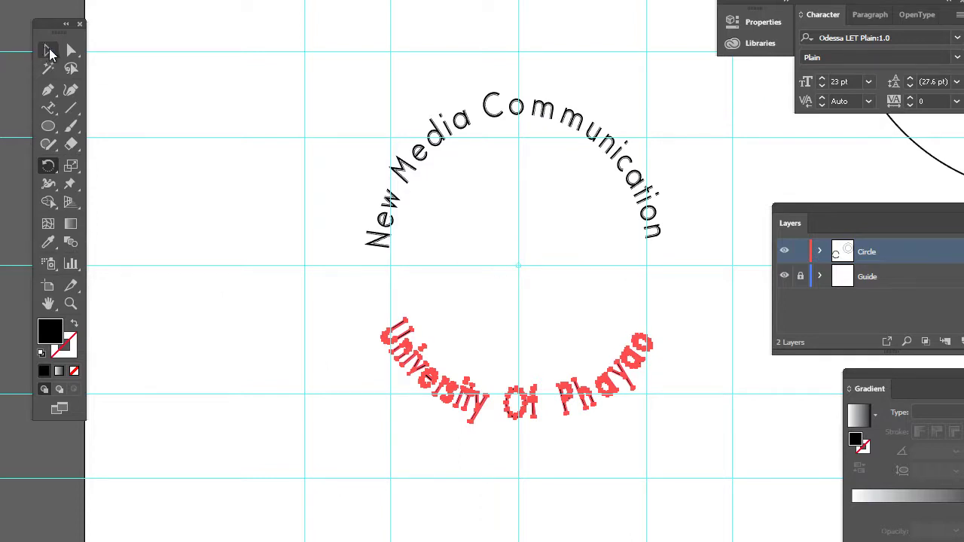
# Ungroup the outlined "University Of Phayao" into separate letters and deselect them.
pyautogui.click(48, 51)
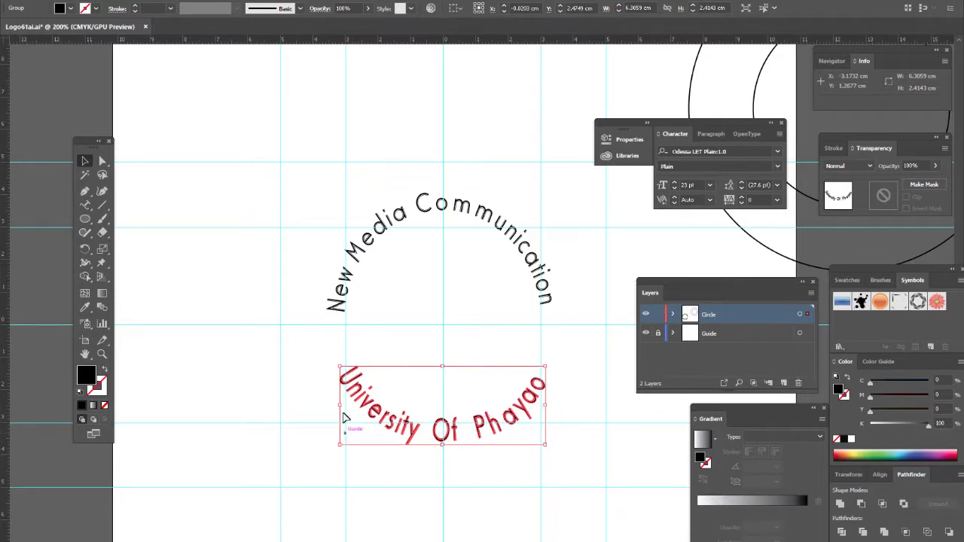
pyautogui.click(86, 3)
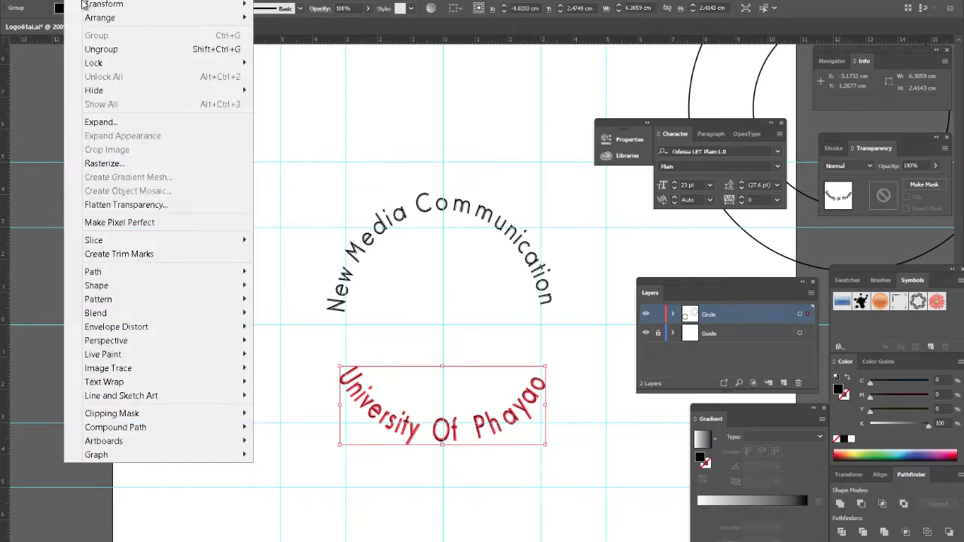
pyautogui.click(105, 49)
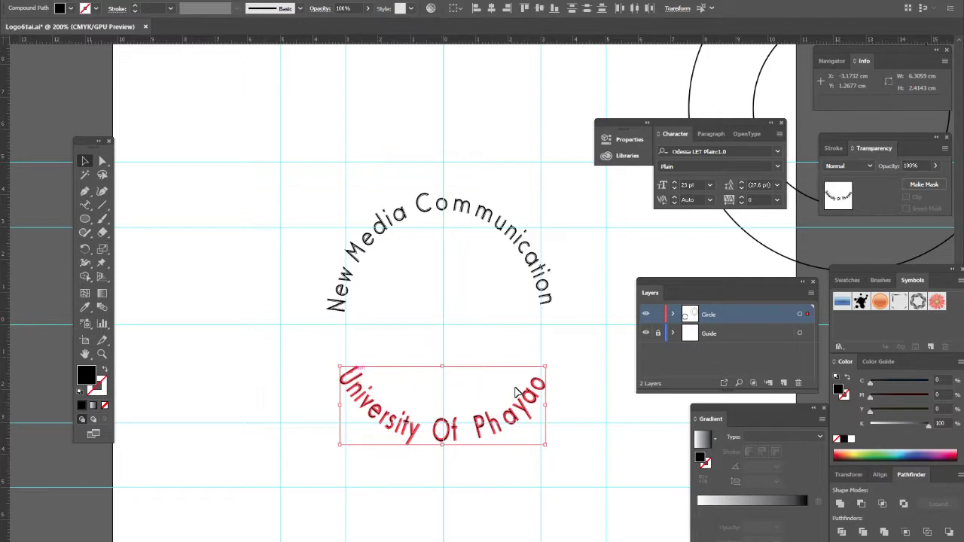
pyautogui.click(576, 378)
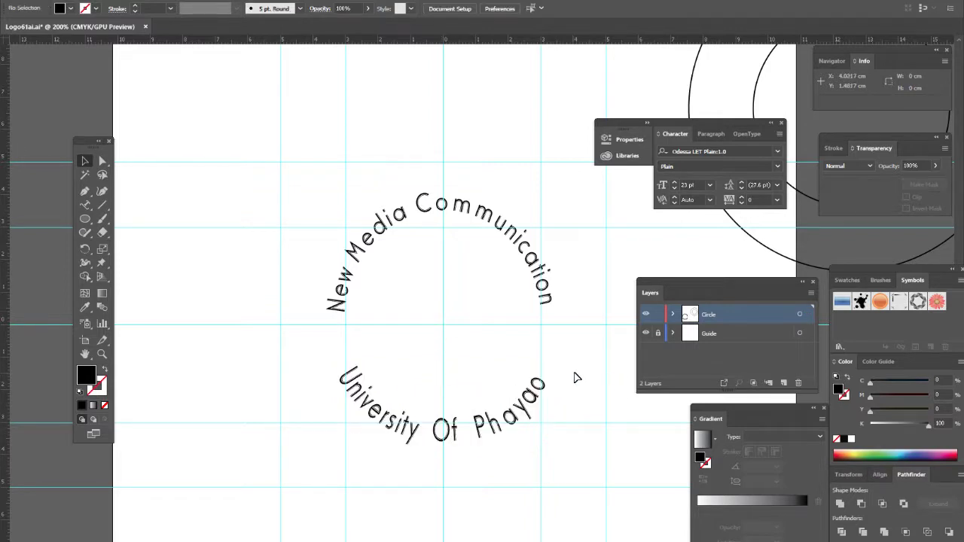
# Rotate the first "a" of "Phayao" slightly clockwise and shift it a little down toward the "h".
pyautogui.click(526, 408)
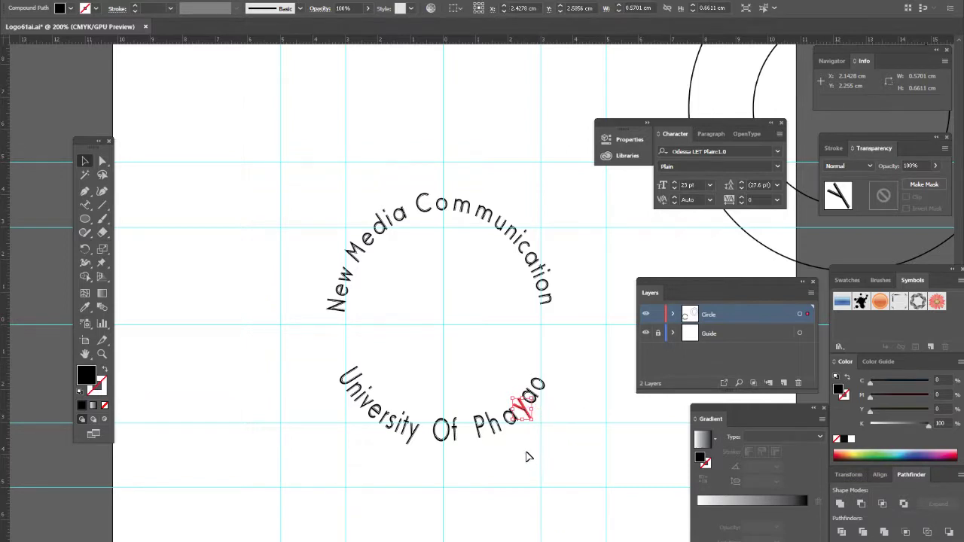
pyautogui.scroll(3, 522, 418)
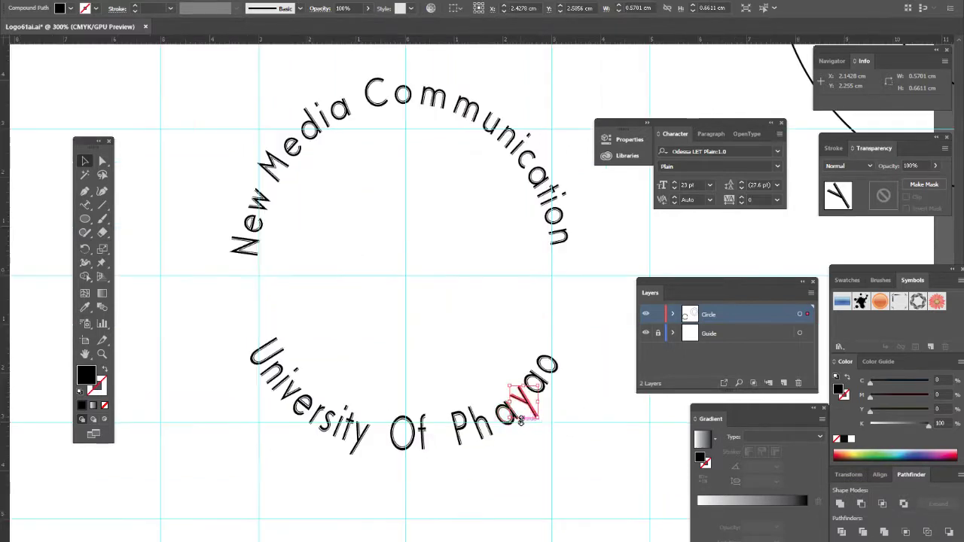
pyautogui.click(507, 455)
pyautogui.click(498, 412)
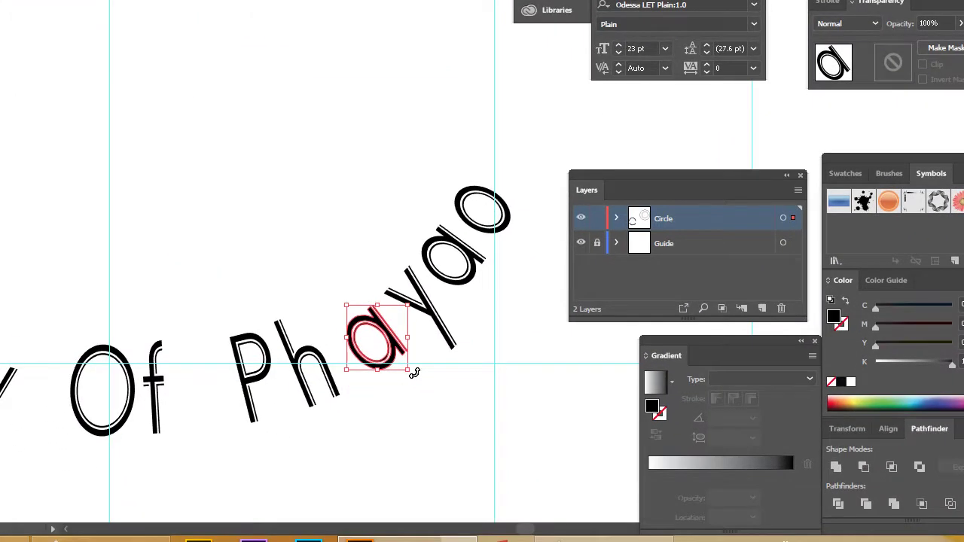
pyautogui.moveTo(519, 434); pyautogui.dragTo(518, 432)
pyautogui.moveTo(413, 374); pyautogui.dragTo(385, 345)
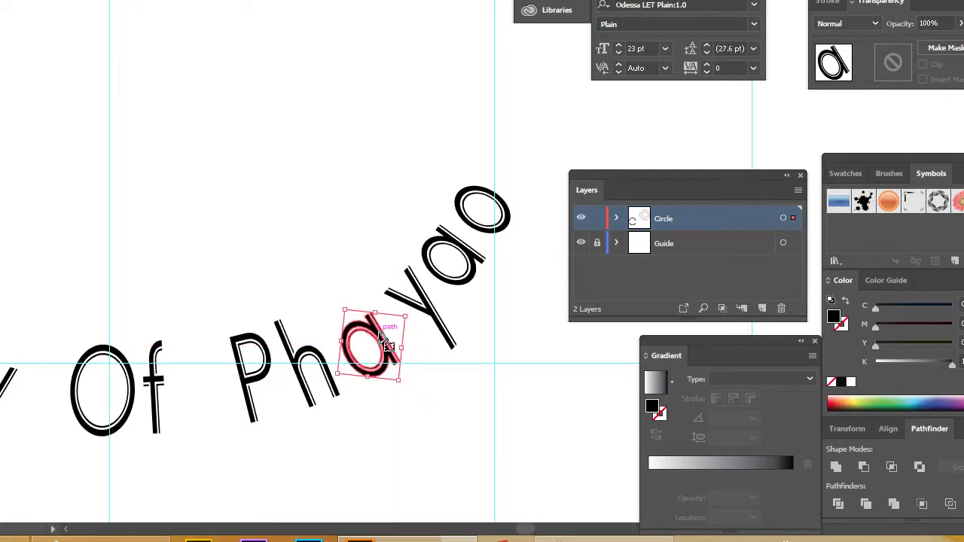
# Select the "y" of "Phayao" for individual adjustment.
pyautogui.click(416, 305)
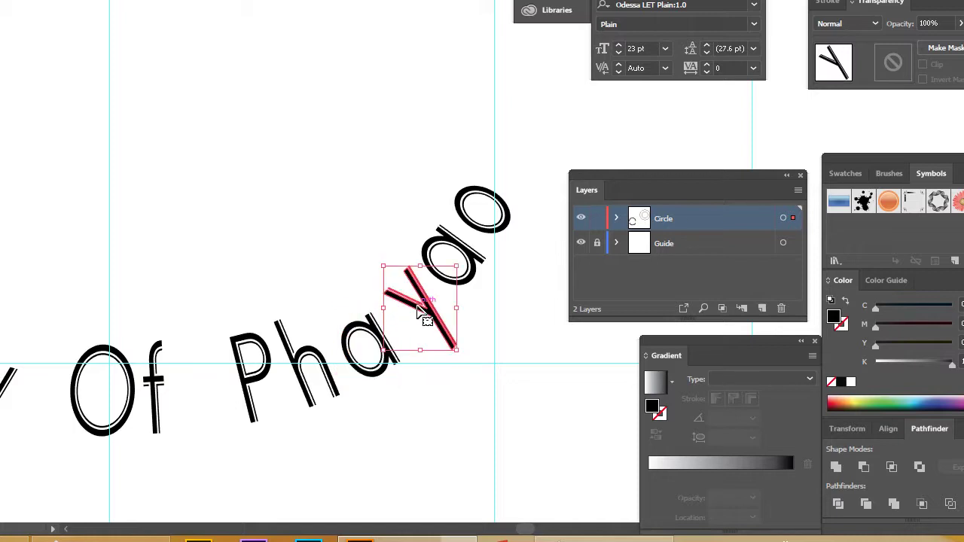
# Nudge the "y" of Phayao slightly outward and tilt and shift the second "a" to follow the arc.
pyautogui.moveTo(445, 320); pyautogui.dragTo(442, 322)
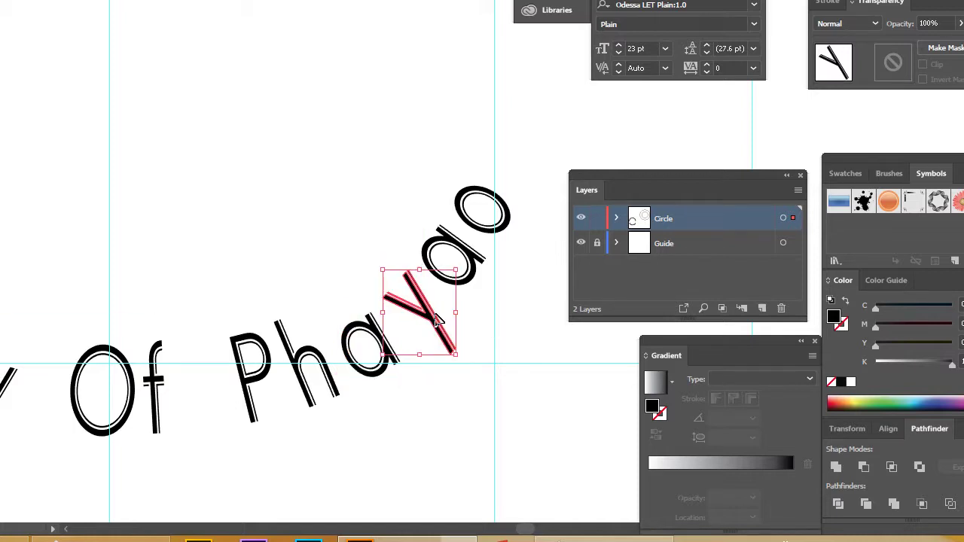
pyautogui.click(474, 274)
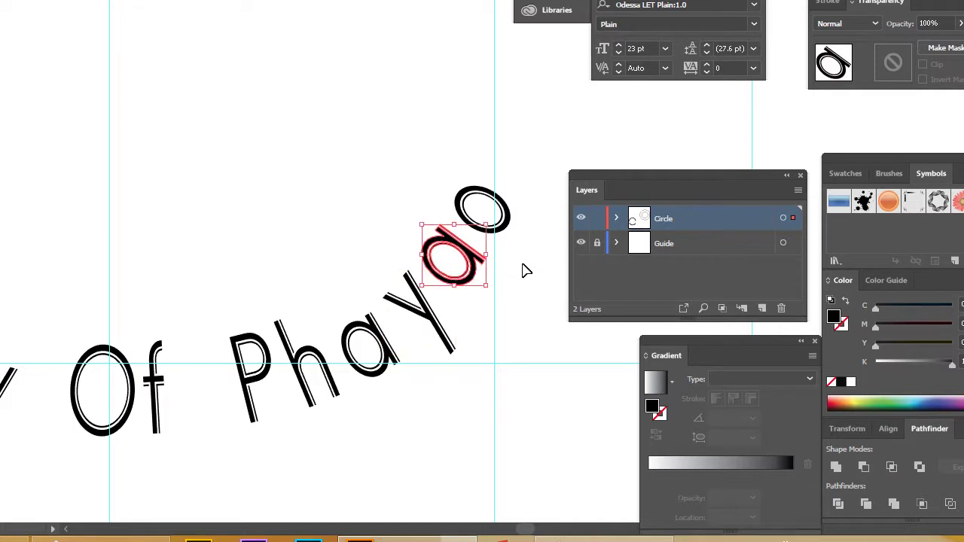
pyautogui.moveTo(488, 289)
pyautogui.mouseDown()
pyautogui.moveTo(495, 293)
pyautogui.moveTo(460, 266)
pyautogui.moveTo(480, 293)
pyautogui.mouseUp()
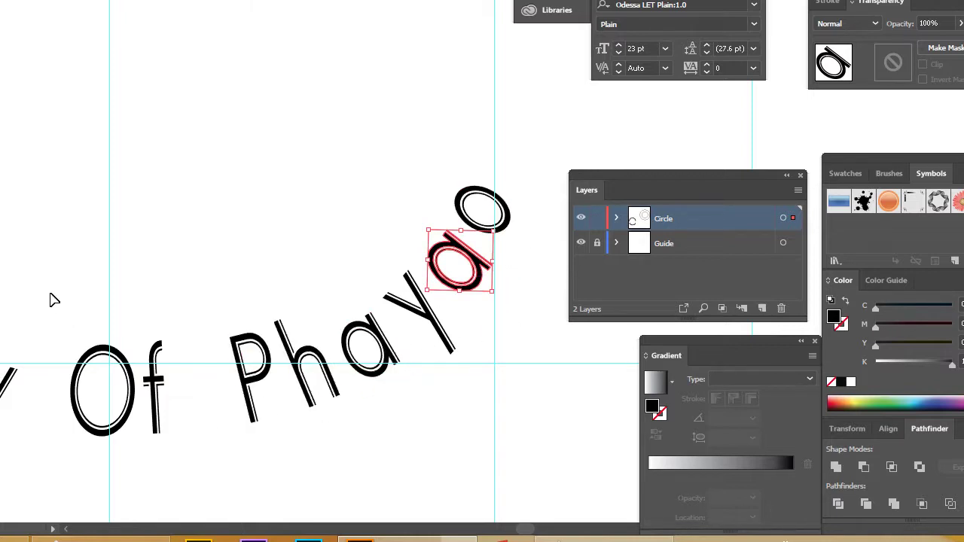
# Move the word "Of" slightly down to line up with the neighbouring letters on the lower arc.
pyautogui.moveTo(50, 295); pyautogui.dragTo(176, 450)
pyautogui.click(134, 410)
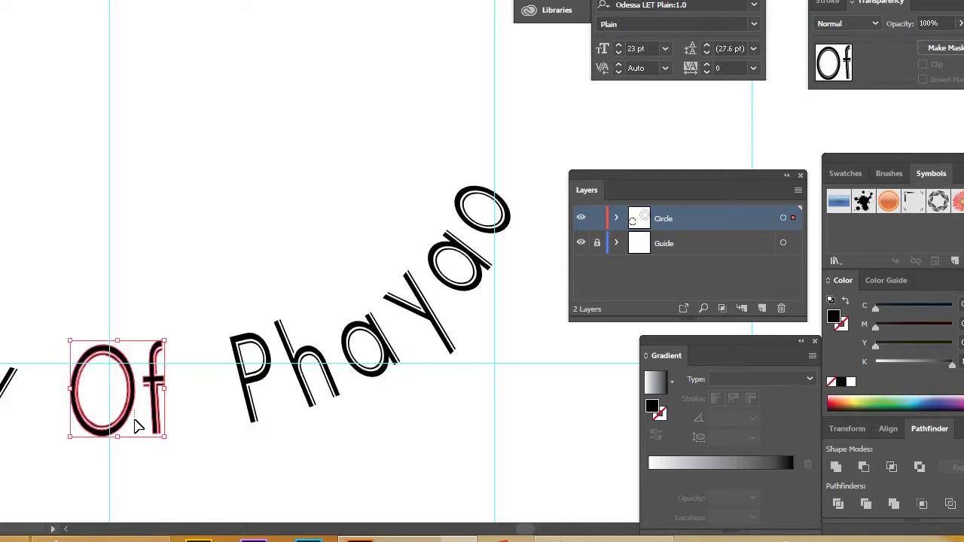
pyautogui.click(134, 434)
pyautogui.moveTo(50, 309); pyautogui.dragTo(188, 455)
pyautogui.moveTo(162, 425)
pyautogui.mouseDown()
pyautogui.moveTo(160, 437)
pyautogui.moveTo(113, 444)
pyautogui.moveTo(162, 433)
pyautogui.mouseUp()
pyautogui.click(233, 469)
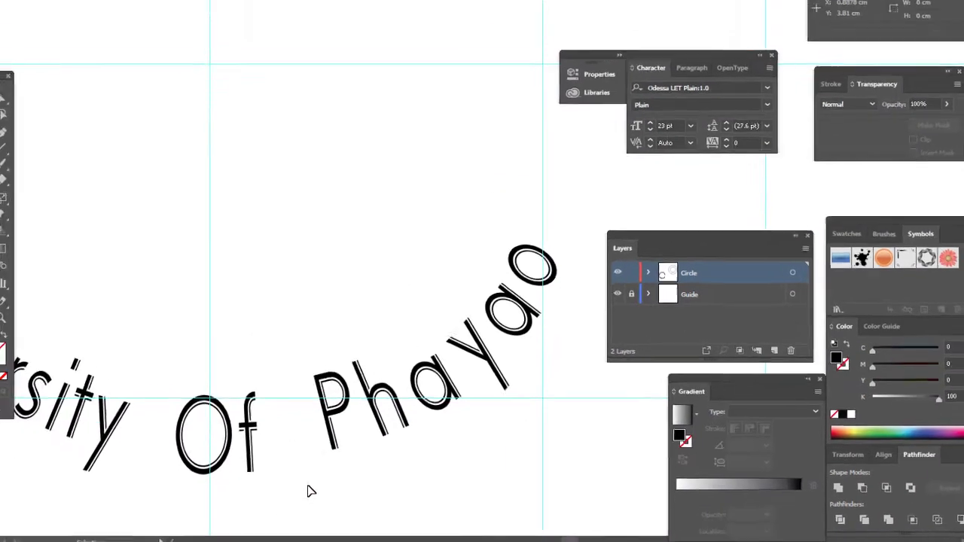
# Shift the "h" and "P" of Phayao right along the arc, tilting the "P" slightly counter-clockwise.
pyautogui.scroll(-2, 375, 506)
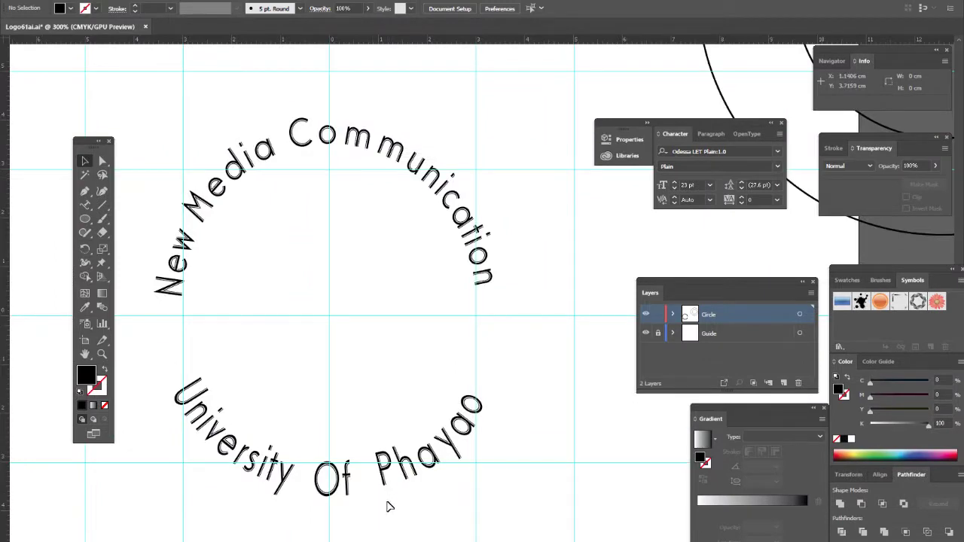
pyautogui.click(412, 473)
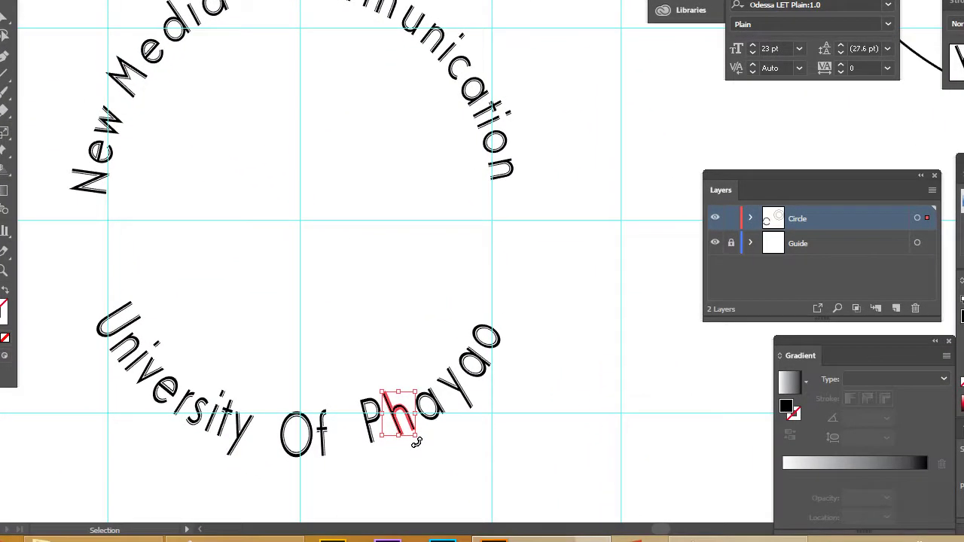
pyautogui.moveTo(417, 443)
pyautogui.mouseDown()
pyautogui.moveTo(407, 426)
pyautogui.moveTo(418, 429)
pyautogui.mouseUp()
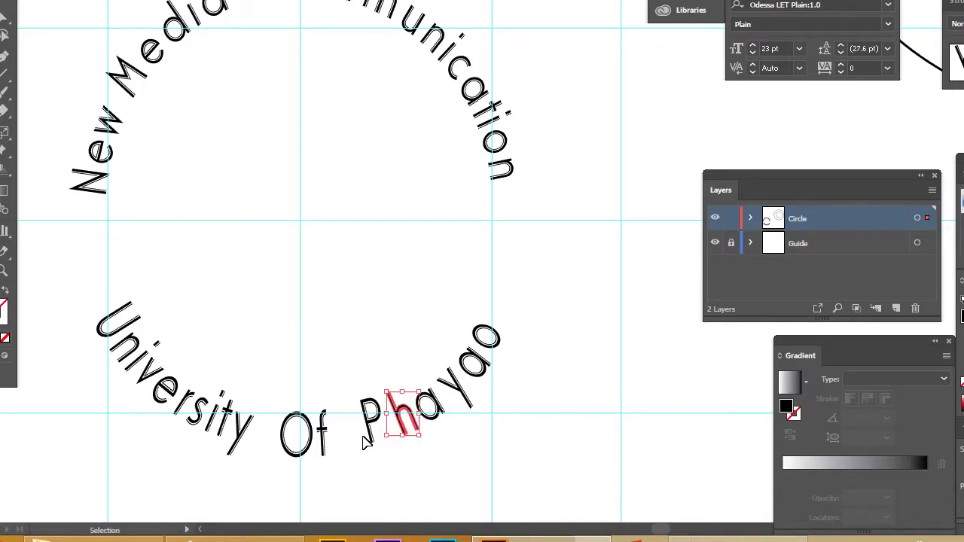
pyautogui.click(373, 441)
pyautogui.moveTo(375, 438); pyautogui.dragTo(414, 461)
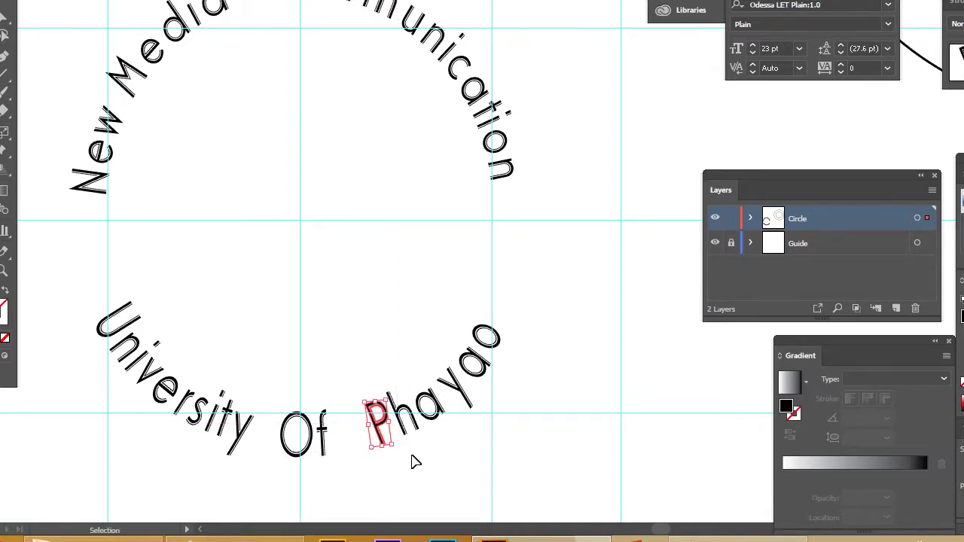
pyautogui.click(483, 476)
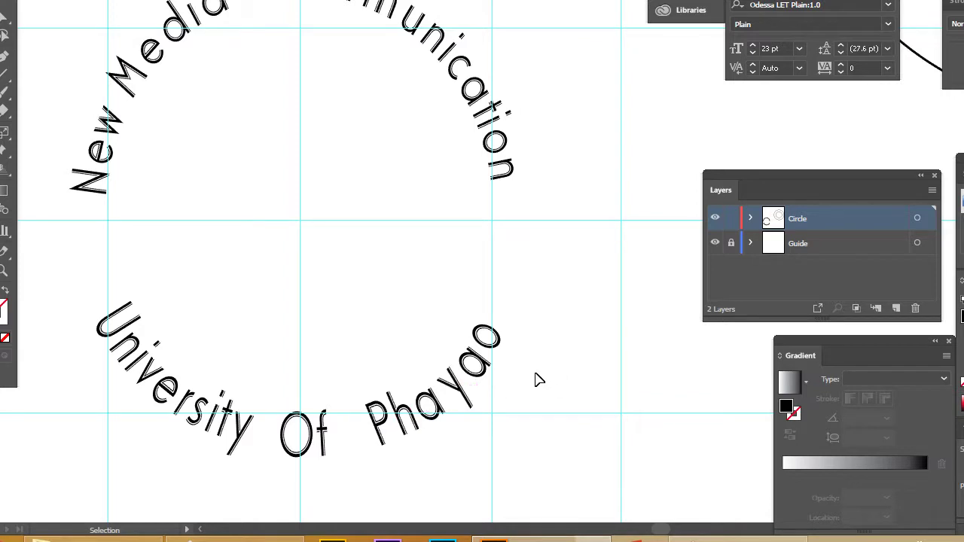
# Nudge the "y" of Phayao slightly down and shift the first "a" about 0.03 cm right and 0.02 cm down.
pyautogui.click(465, 398)
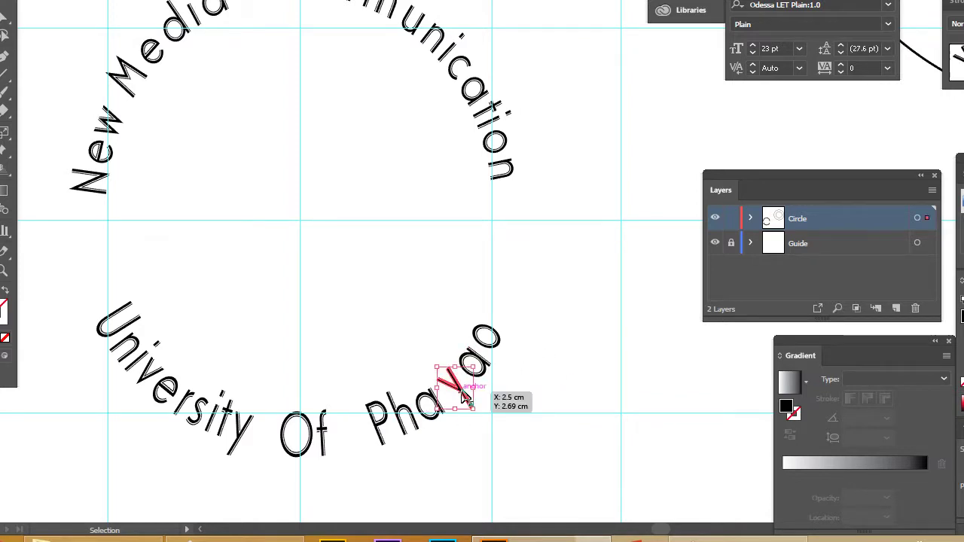
pyautogui.moveTo(465, 398); pyautogui.dragTo(464, 403)
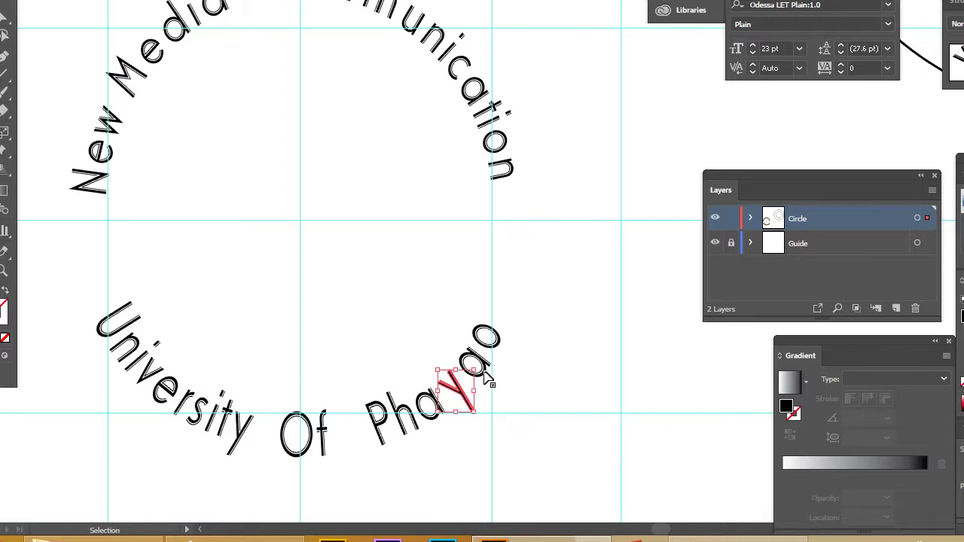
pyautogui.click(531, 372)
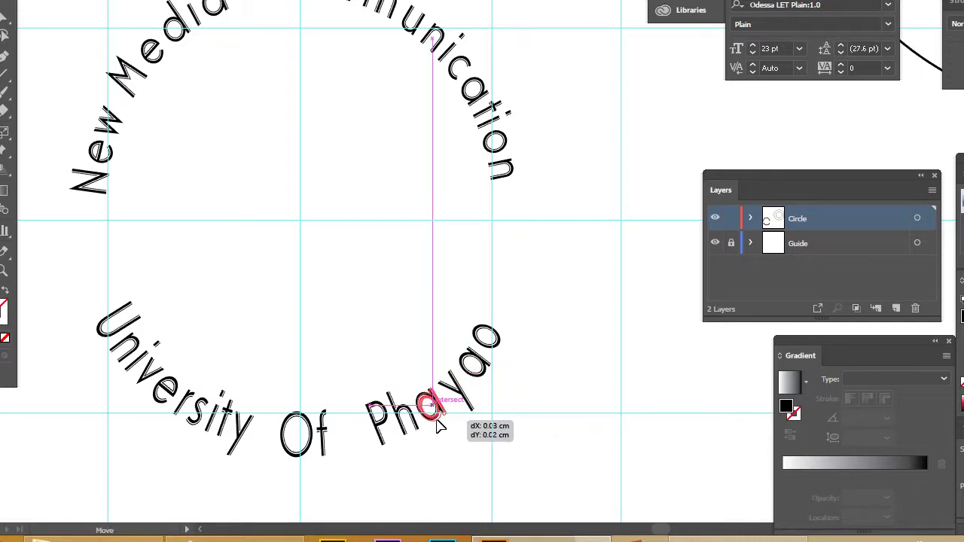
pyautogui.click(440, 426)
pyautogui.click(449, 455)
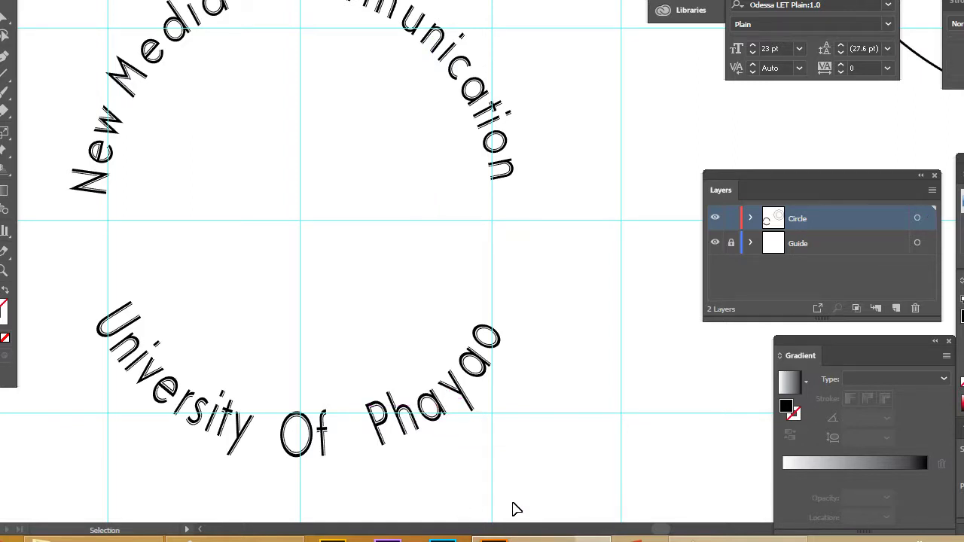
# Group all the letters of "University Of Phayao" into one object.
pyautogui.moveTo(47, 279); pyautogui.dragTo(579, 491)
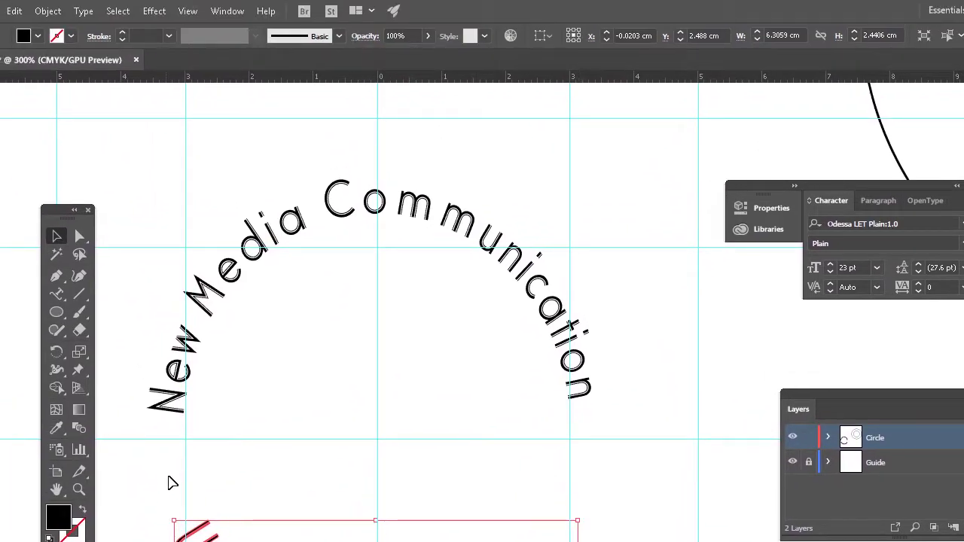
pyautogui.click(57, 353)
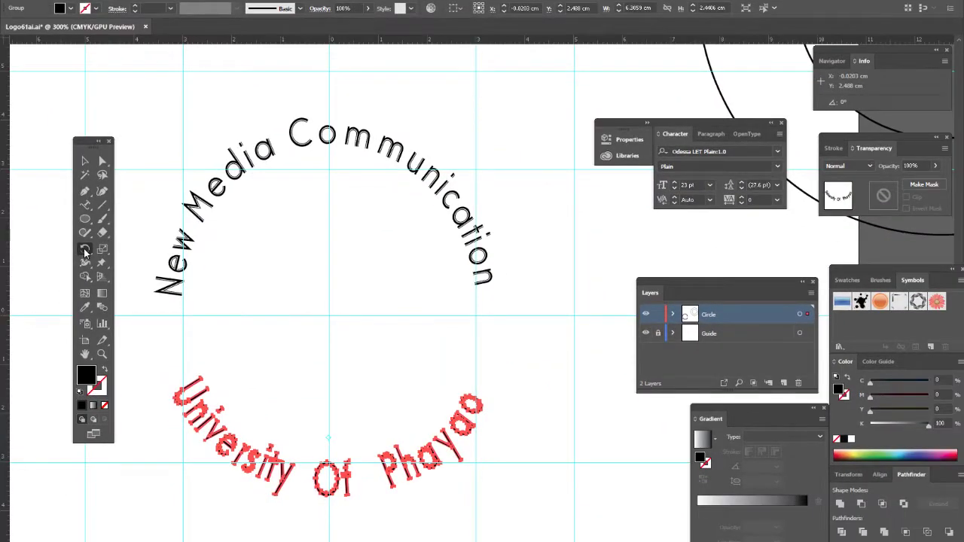
pyautogui.click(85, 160)
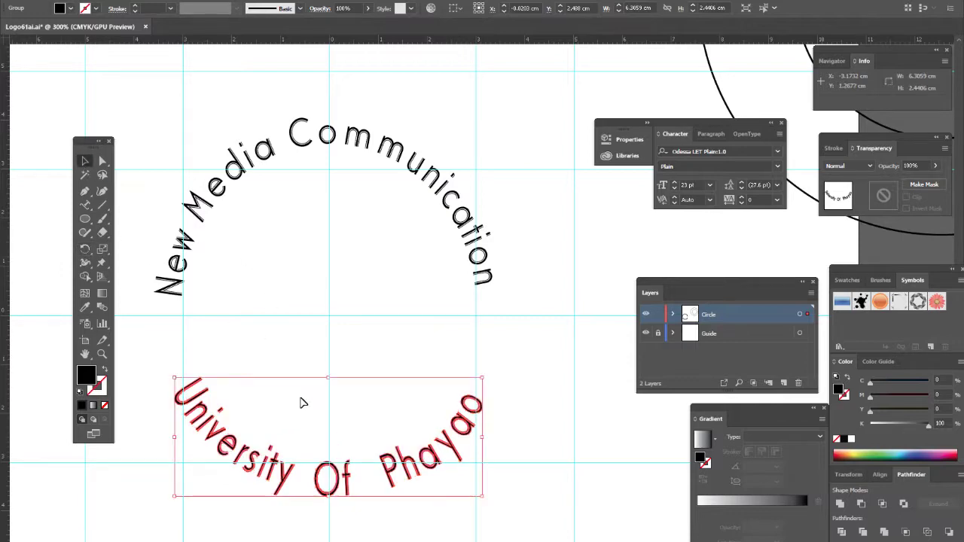
# Rotate the "University Of Phayao" group by 2° about the guide intersection at the circle's centre.
pyautogui.click(85, 249)
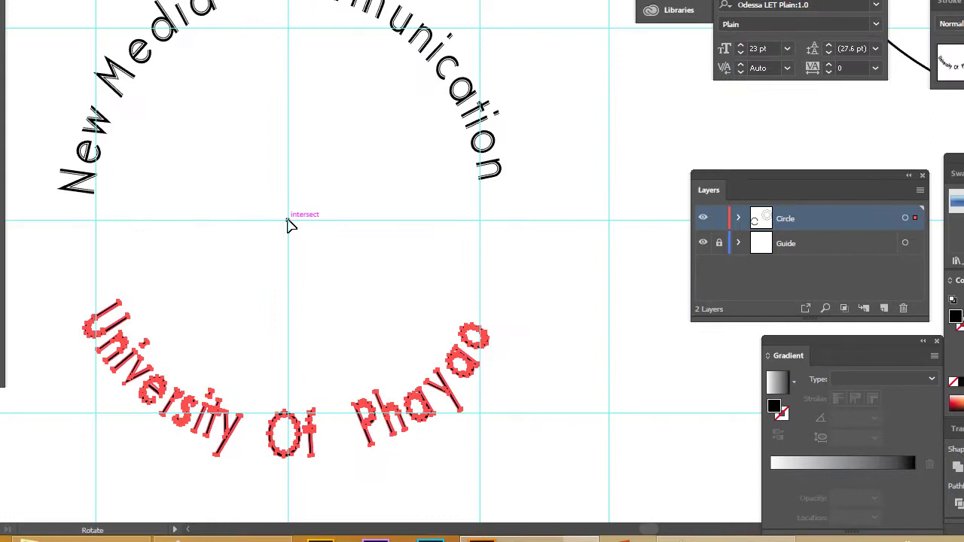
pyautogui.keyDown('alt'); pyautogui.click(311, 279); pyautogui.keyUp('alt')
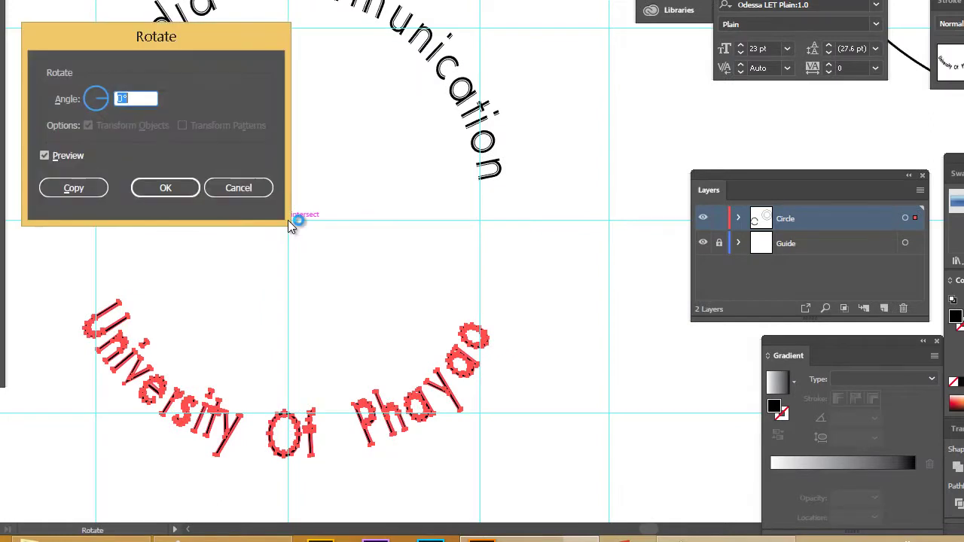
pyautogui.click(109, 100)
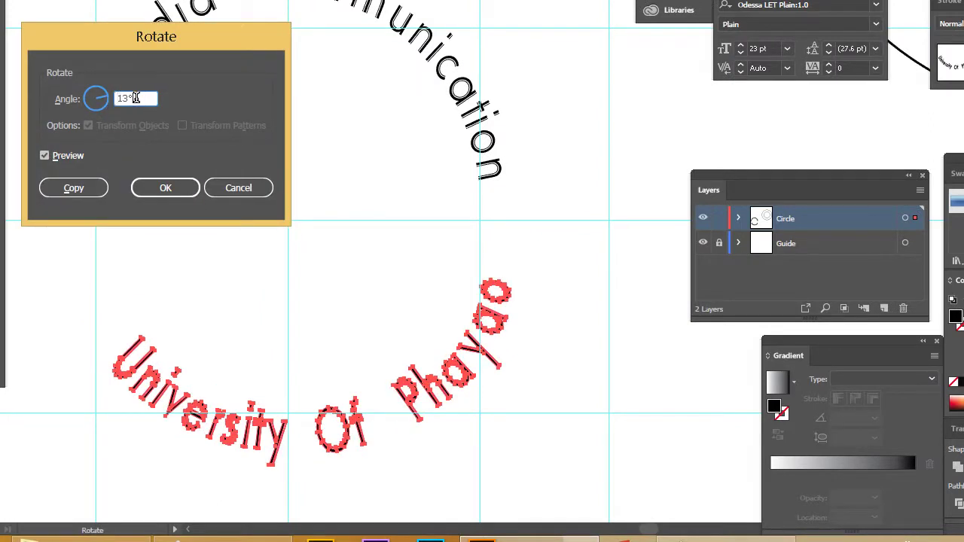
pyautogui.doubleClick(115, 101)
pyautogui.write('2')
pyautogui.press('Tab')
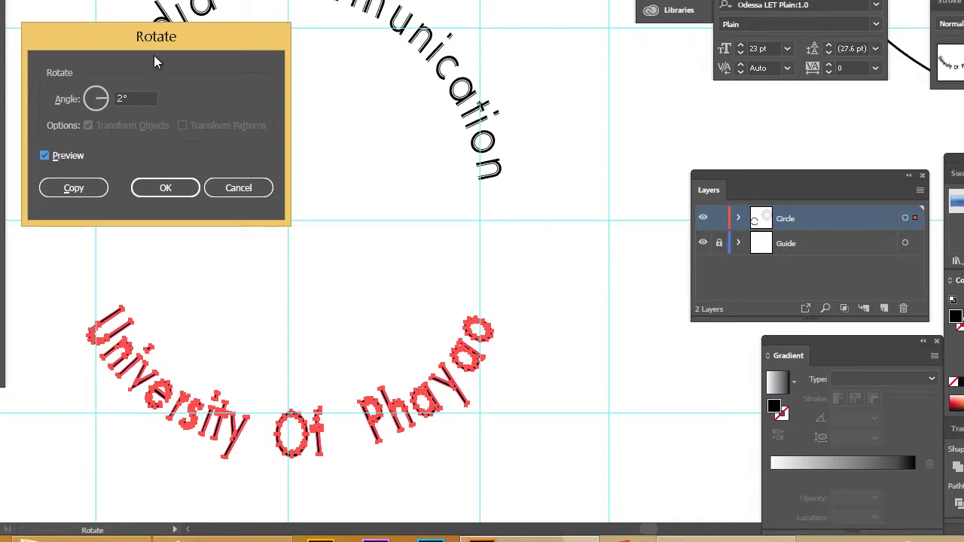
pyautogui.moveTo(172, 48); pyautogui.dragTo(677, 64)
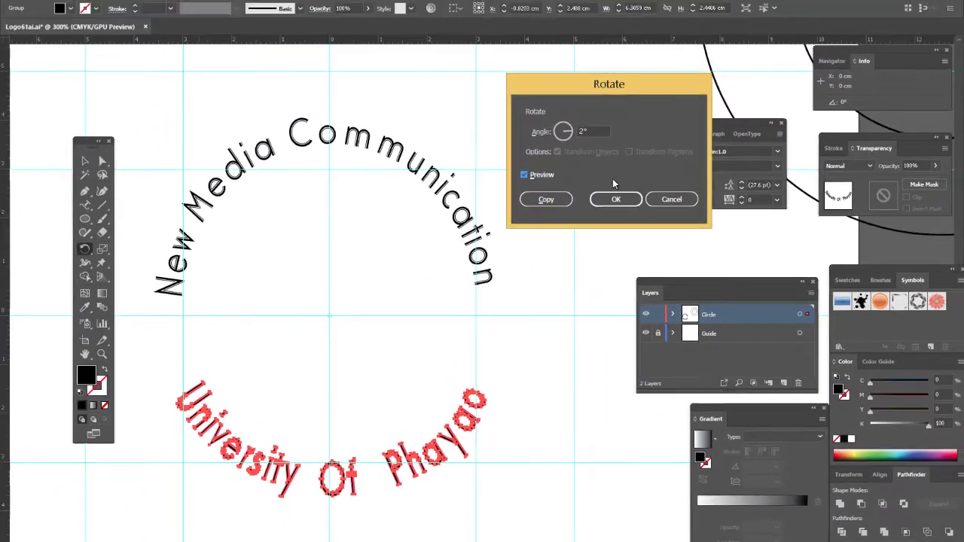
pyautogui.click(661, 69)
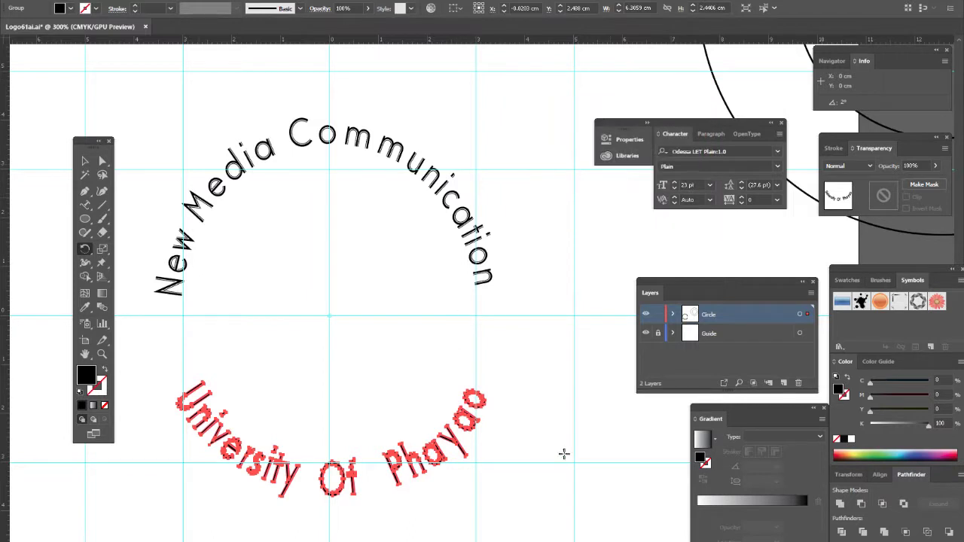
pyautogui.click(85, 161)
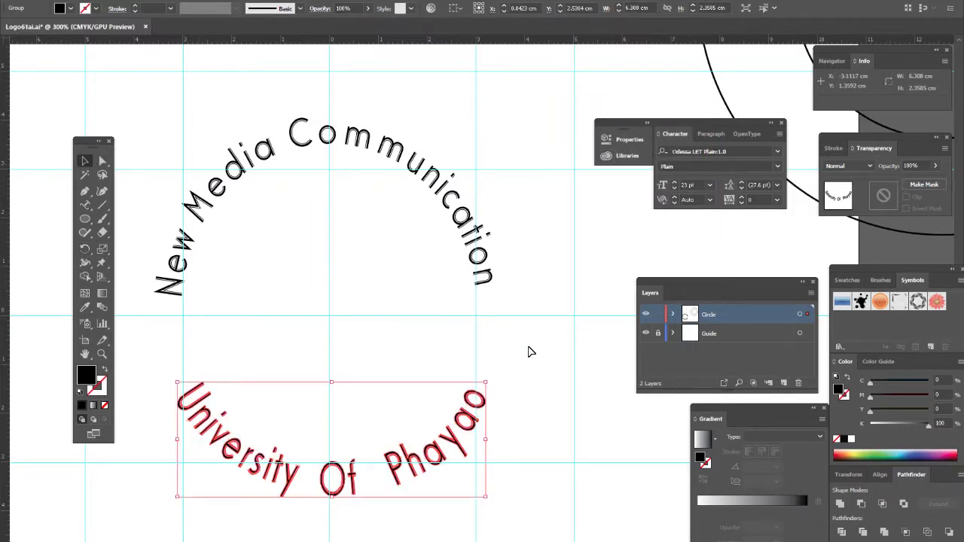
pyautogui.click(551, 364)
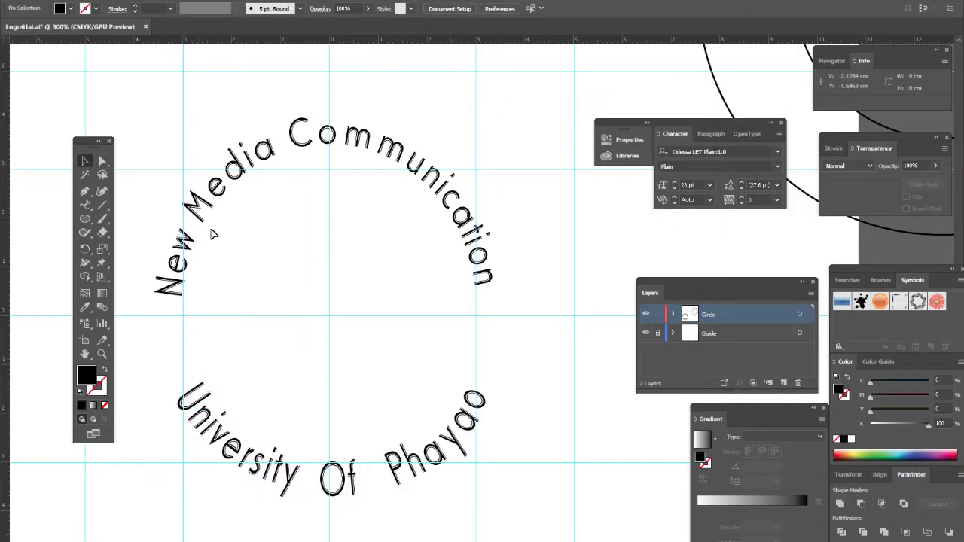
# Ungroup the "New Media Communication" text so its letters can be edited separately.
pyautogui.click(202, 202)
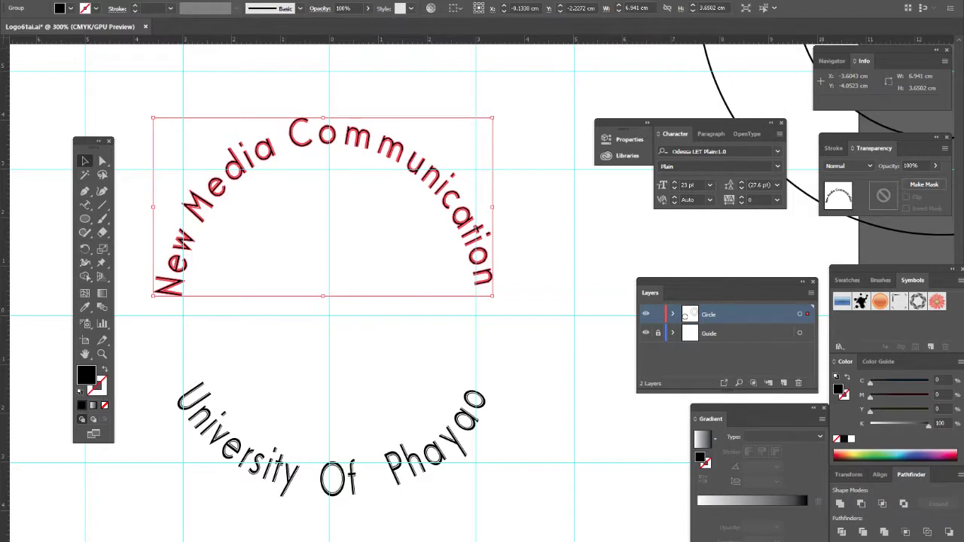
pyautogui.rightClick(65, 9)
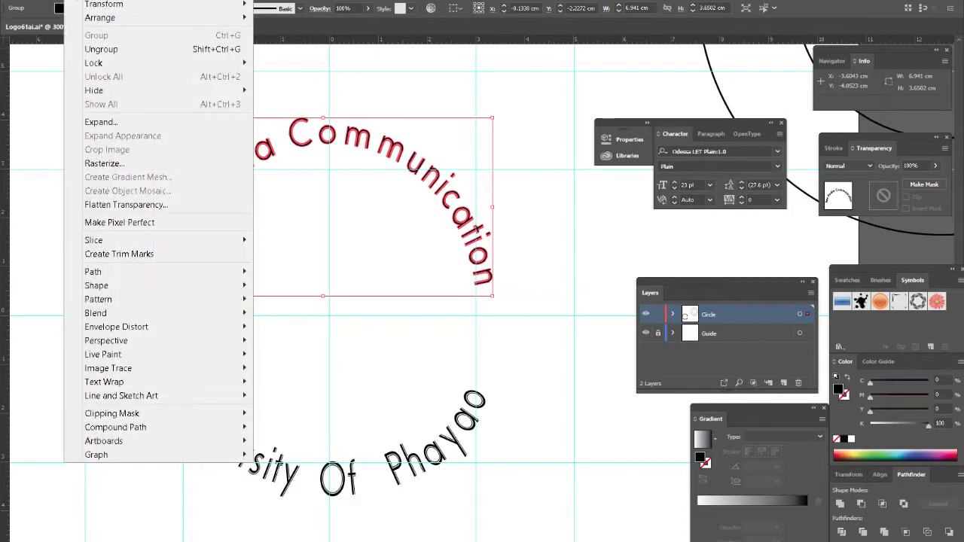
pyautogui.click(101, 49)
pyautogui.click(386, 98)
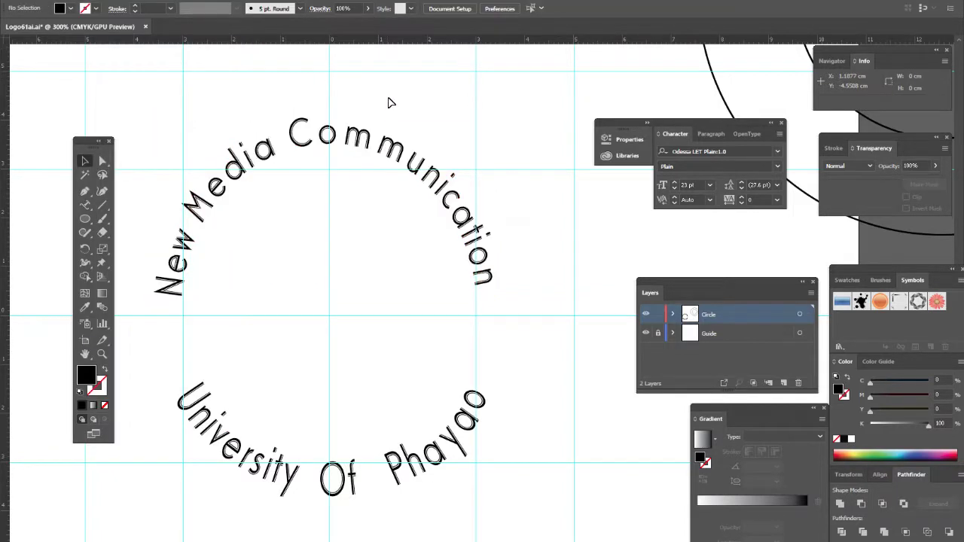
# Move the "o" and "C" of Communication right and slightly up, closer to the first "m".
pyautogui.click(337, 136)
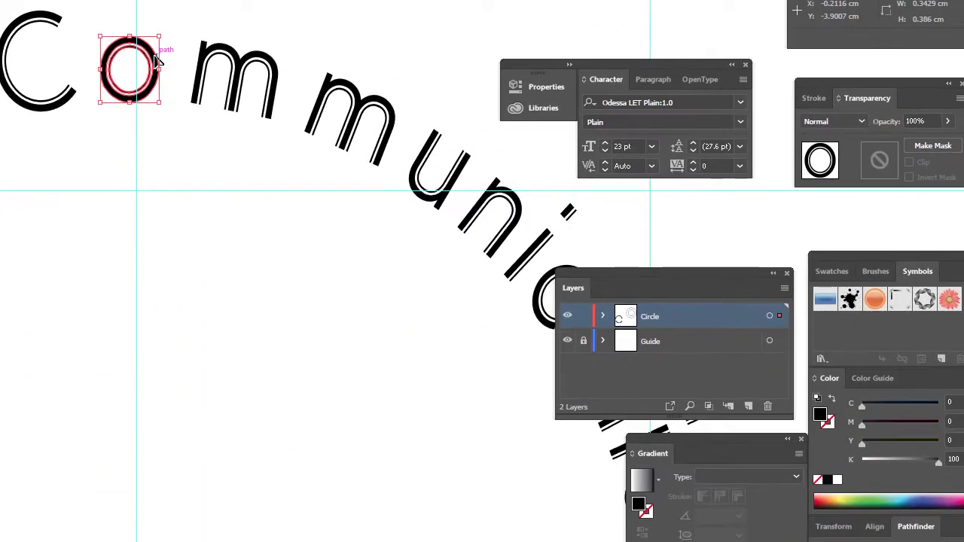
pyautogui.moveTo(158, 62); pyautogui.dragTo(172, 54)
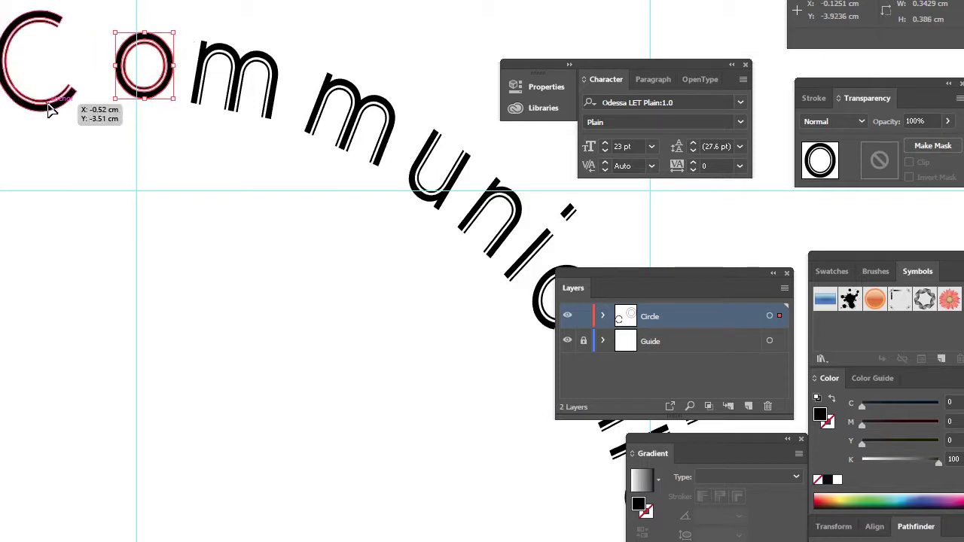
pyautogui.moveTo(49, 109); pyautogui.dragTo(74, 100)
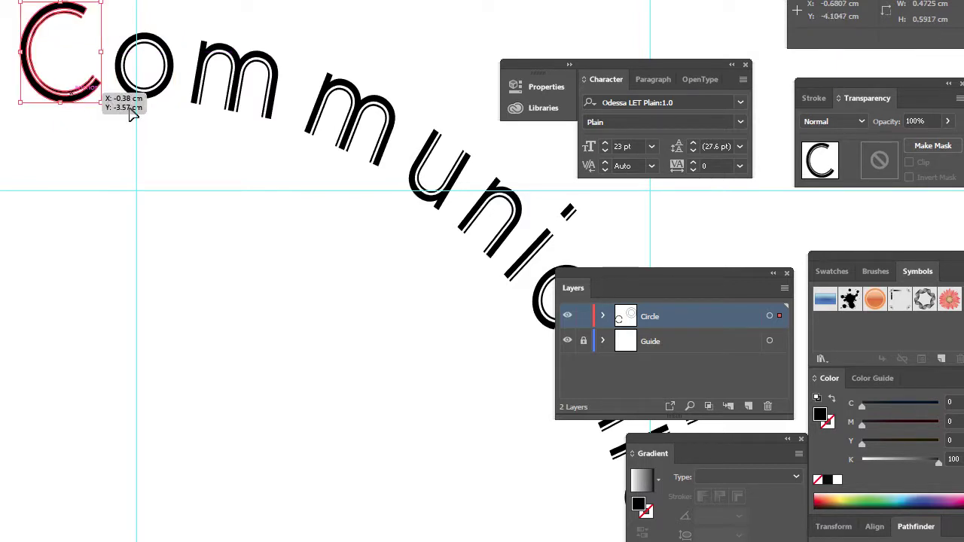
# Rotate the first "m" of Communication slightly clockwise and move it a little right toward the second "m".
pyautogui.click(275, 89)
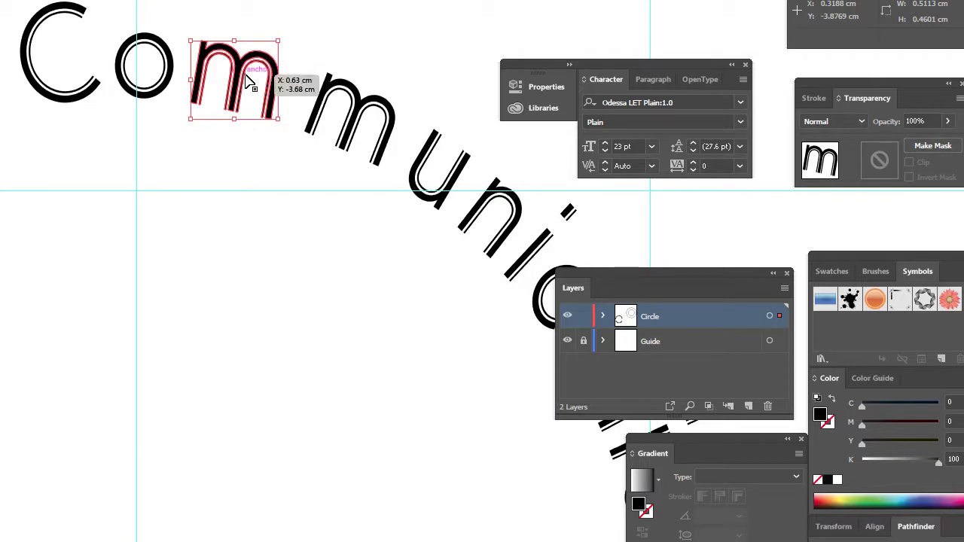
pyautogui.moveTo(189, 129); pyautogui.dragTo(189, 133)
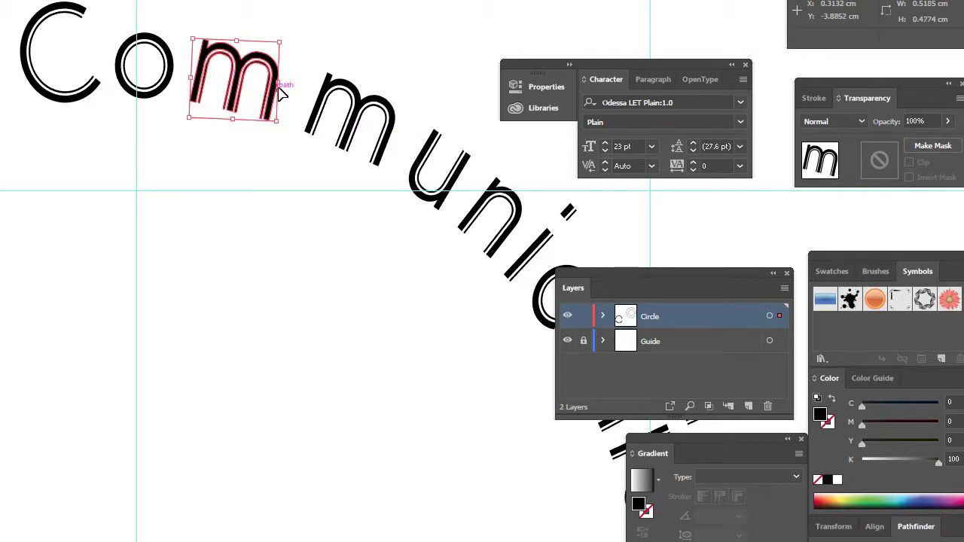
pyautogui.moveTo(278, 85); pyautogui.dragTo(285, 88)
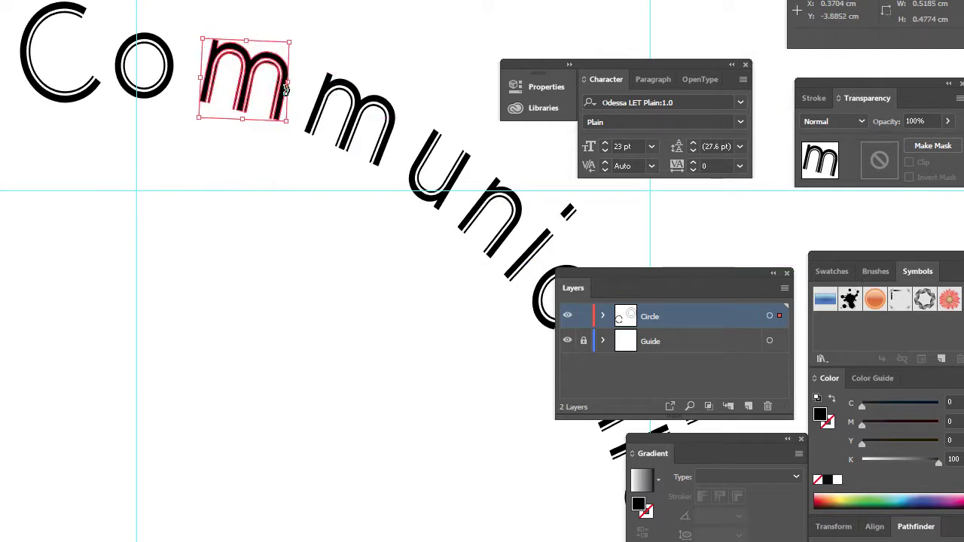
# Move the "o" of Communication right and slightly up to even the gaps between "C" and the first "m".
pyautogui.moveTo(174, 84)
pyautogui.mouseDown()
pyautogui.moveTo(185, 82)
pyautogui.moveTo(164, 85)
pyautogui.moveTo(179, 81)
pyautogui.mouseUp()
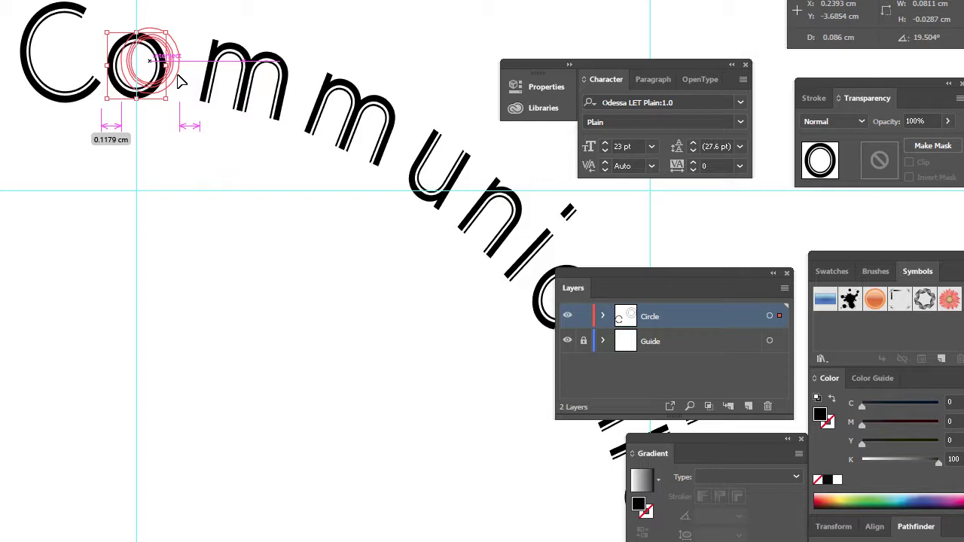
pyautogui.moveTo(179, 81); pyautogui.dragTo(180, 80)
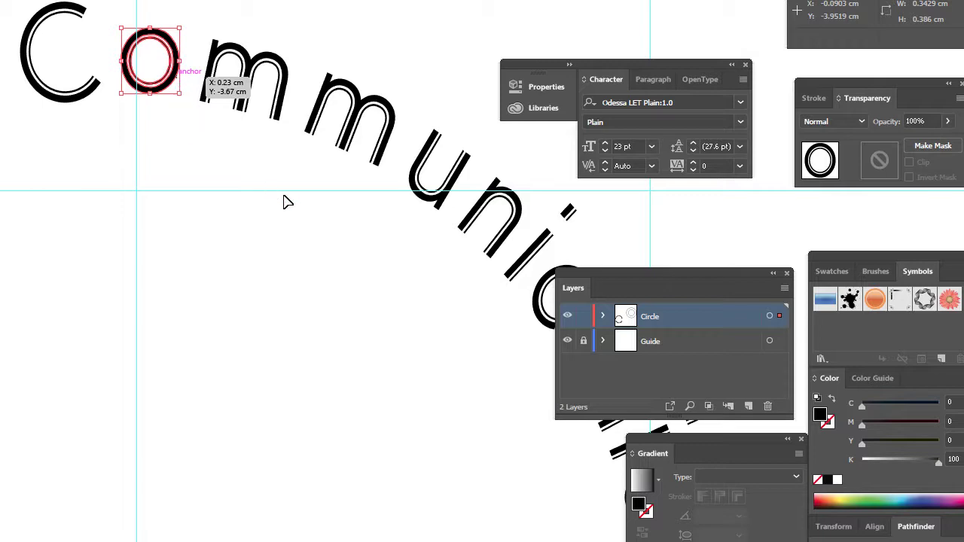
pyautogui.click(192, 160)
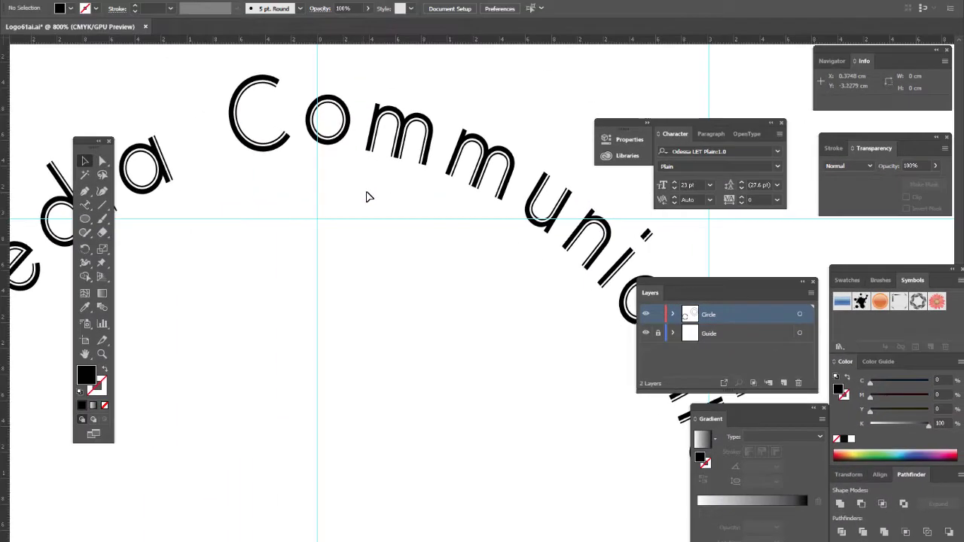
# Rotate the letters of "Media" by 358° about the guide intersection at the circle's centre.
pyautogui.scroll(-3, 358, 213)
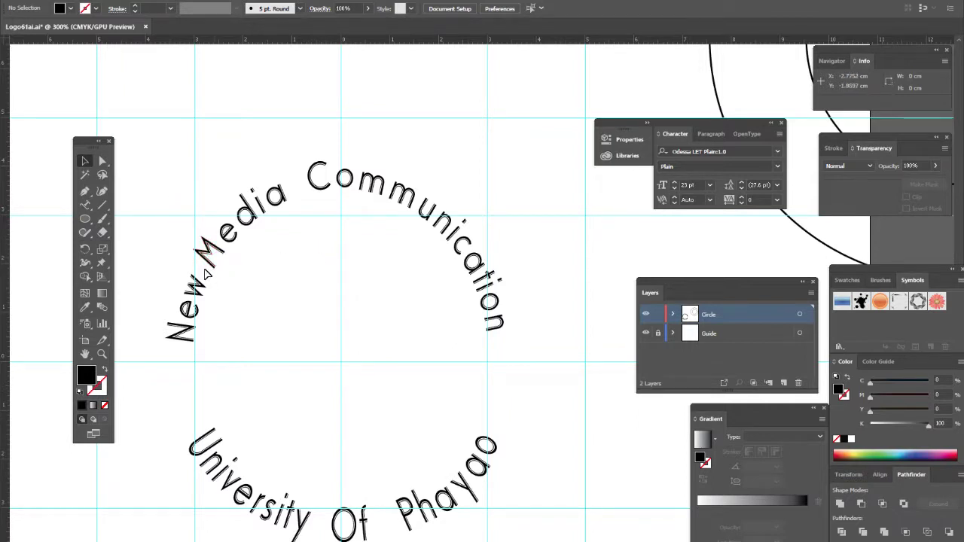
pyautogui.moveTo(221, 257); pyautogui.dragTo(290, 190)
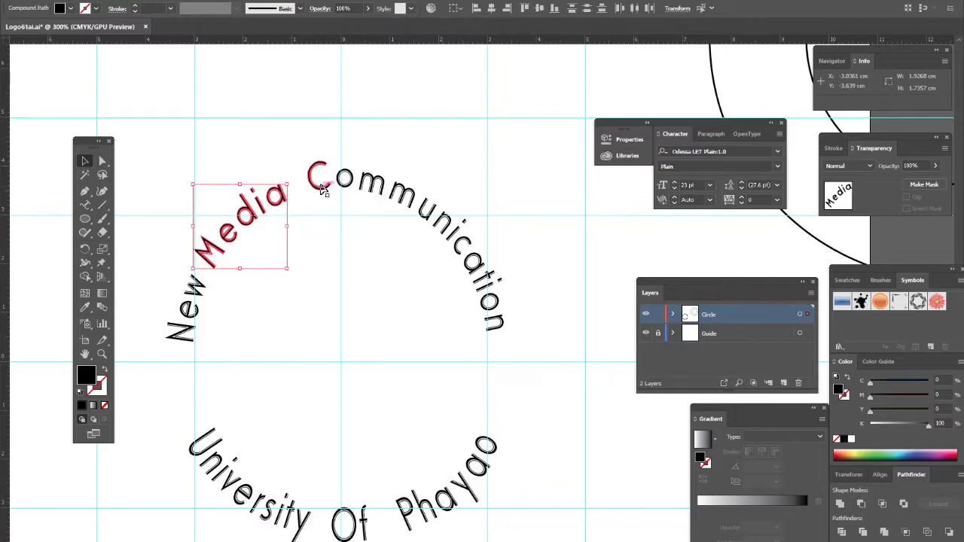
pyautogui.click(85, 248)
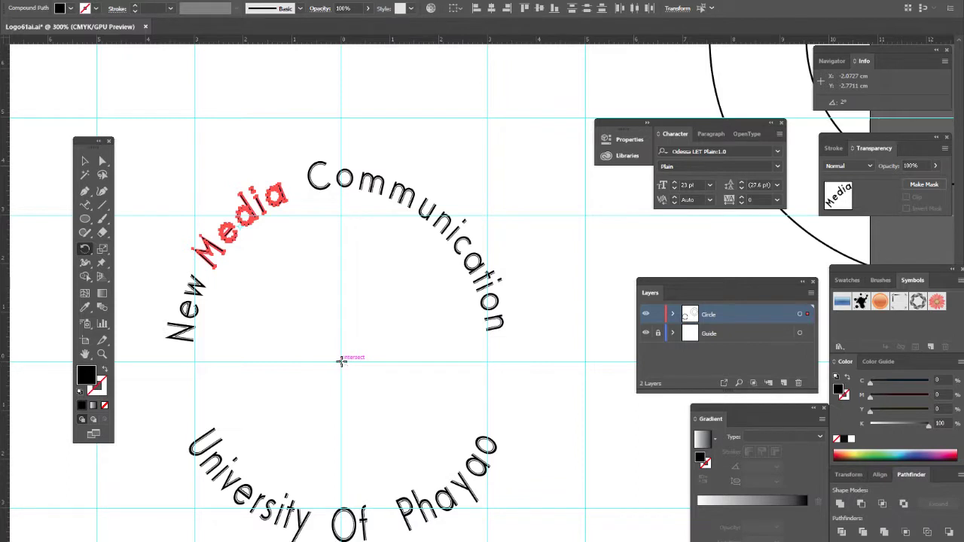
pyautogui.keyDown('alt'); pyautogui.click(342, 362); pyautogui.keyUp('alt')
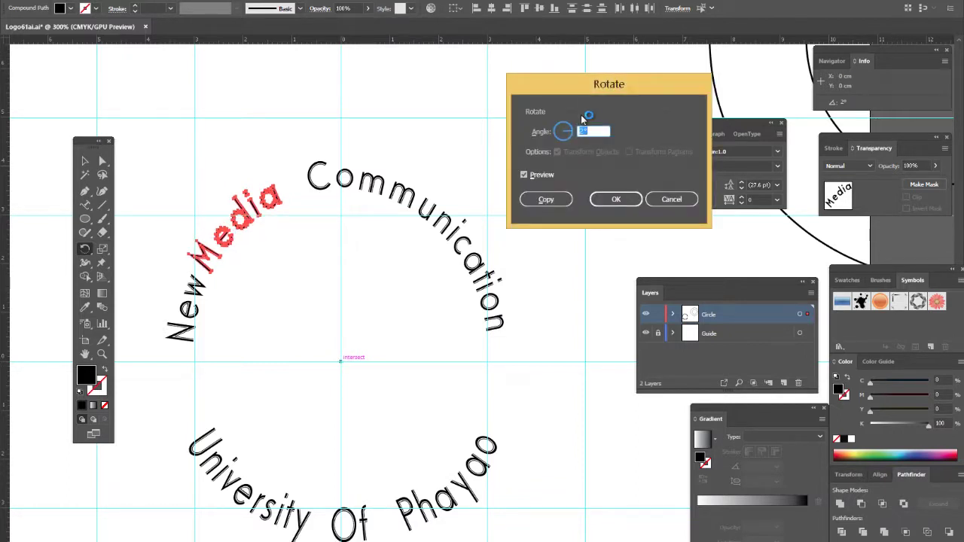
pyautogui.write('14')
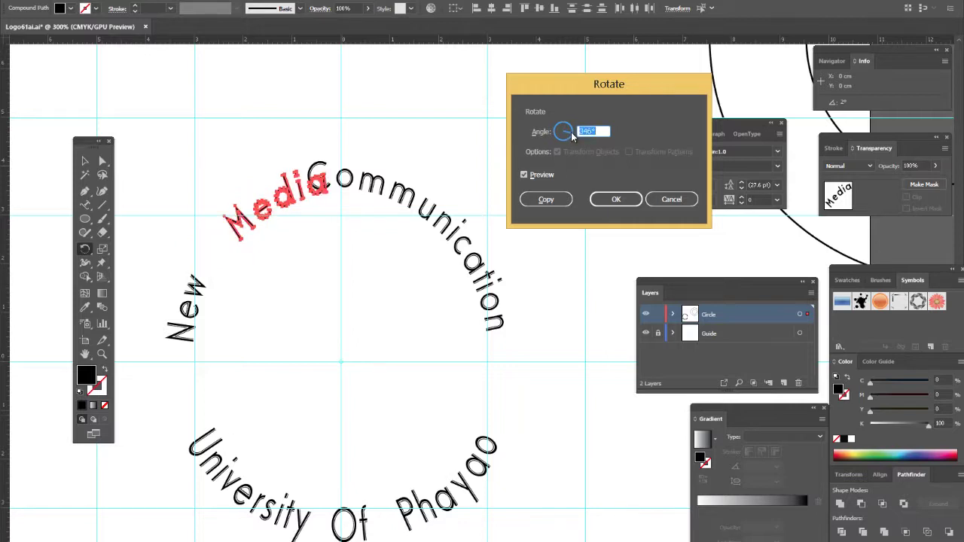
pyautogui.moveTo(571, 134); pyautogui.dragTo(566, 130)
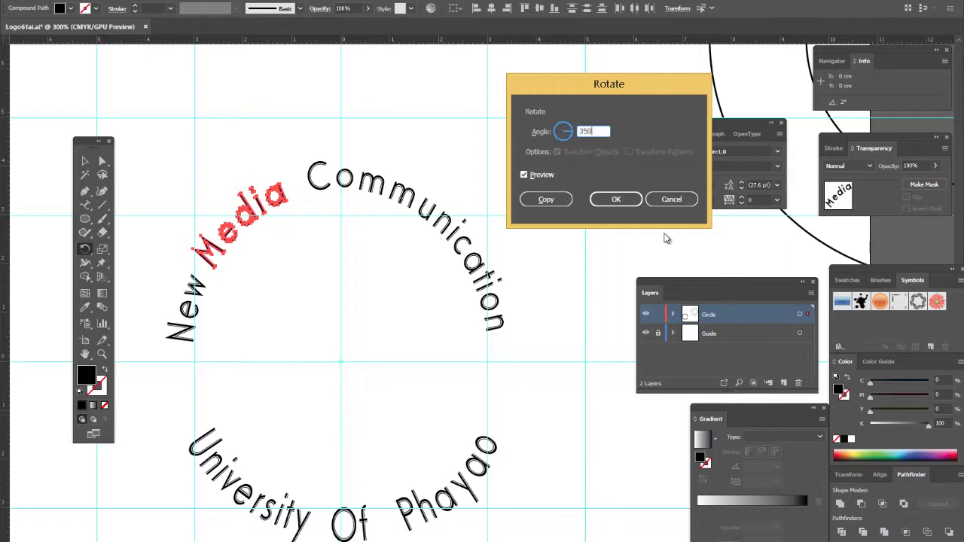
pyautogui.click(529, 178)
pyautogui.click(529, 177)
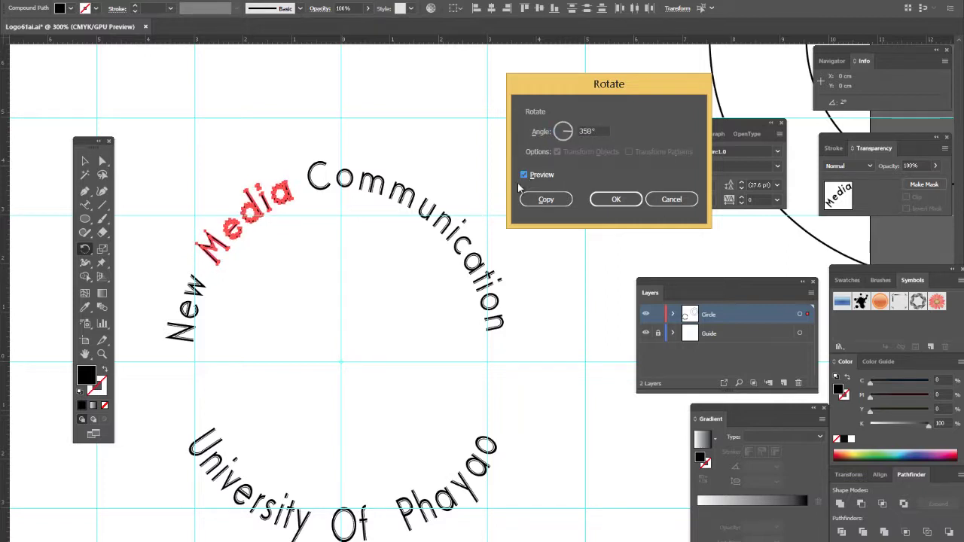
pyautogui.click(614, 198)
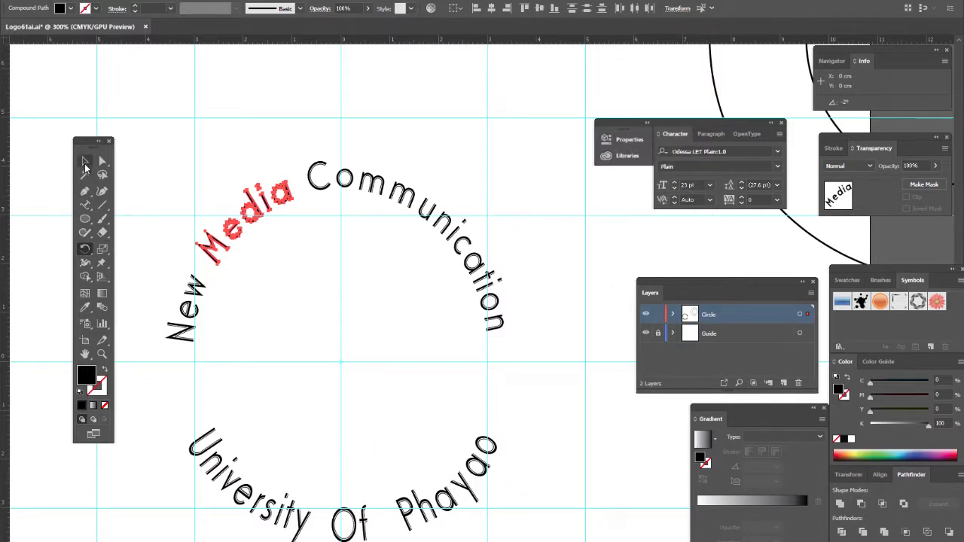
pyautogui.click(85, 162)
pyautogui.click(302, 329)
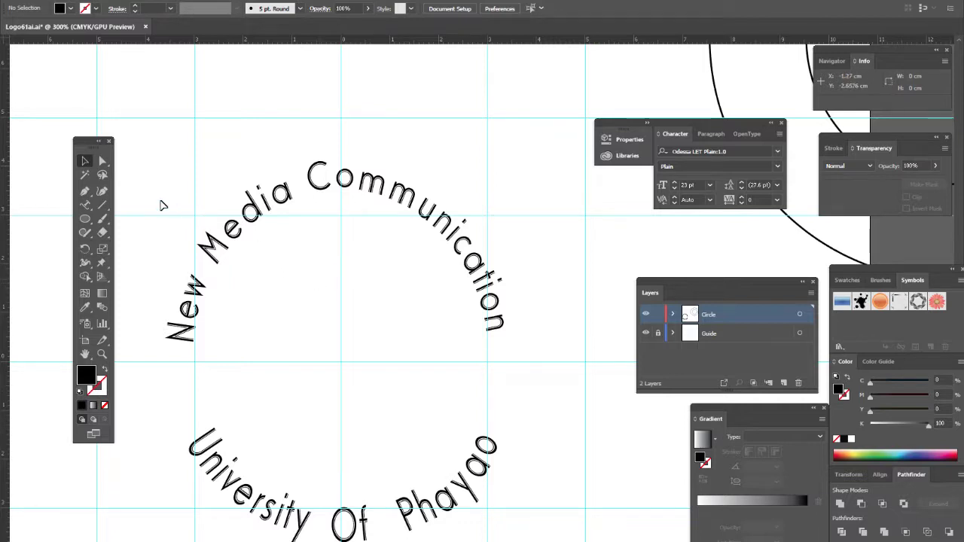
# Group all the letters of "New Media Communication" into one object and save the document.
pyautogui.moveTo(113, 83); pyautogui.dragTo(551, 370)
pyautogui.click(33, 1)
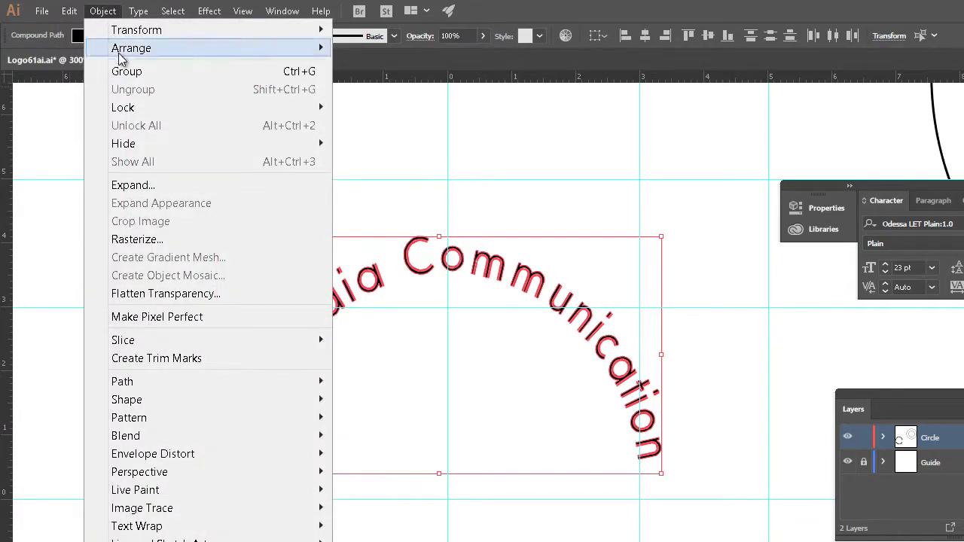
pyautogui.click(126, 71)
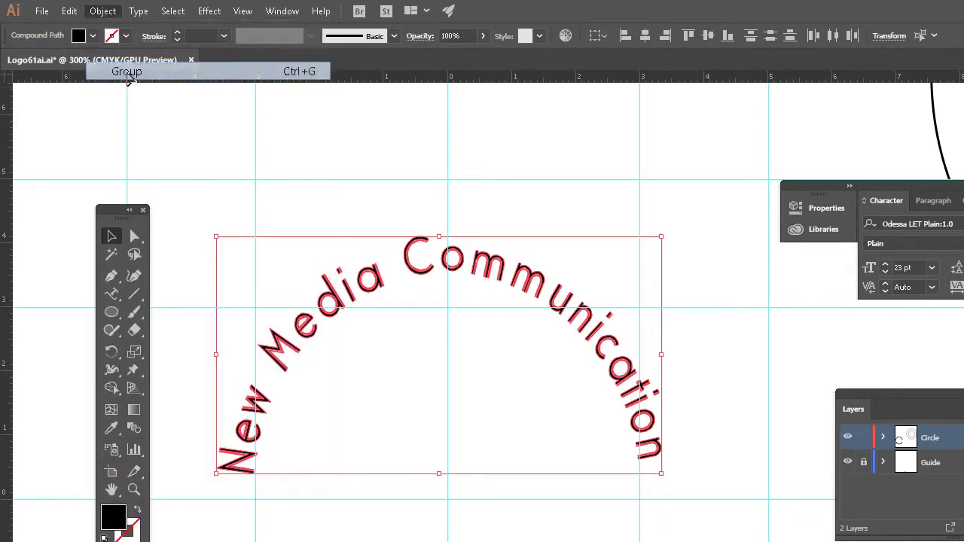
pyautogui.click(42, 11)
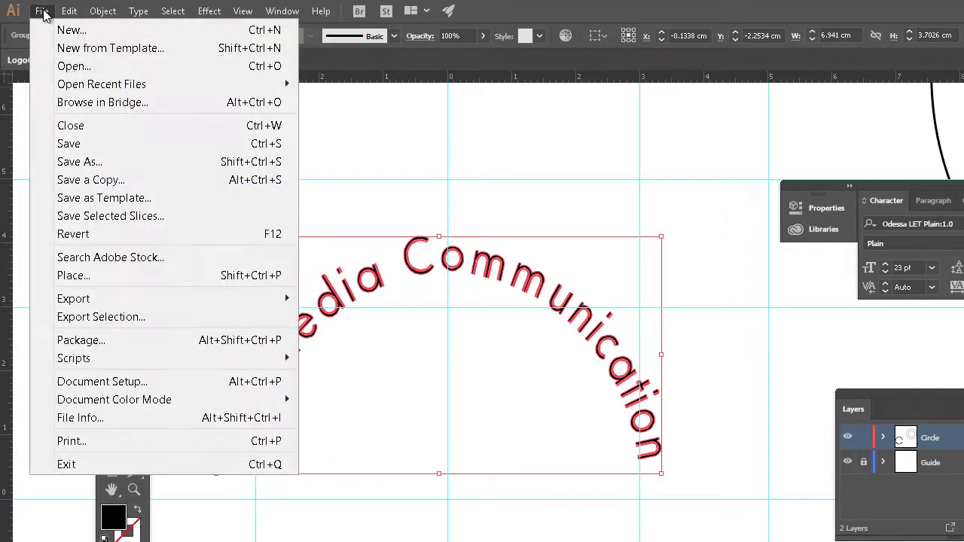
pyautogui.click(95, 144)
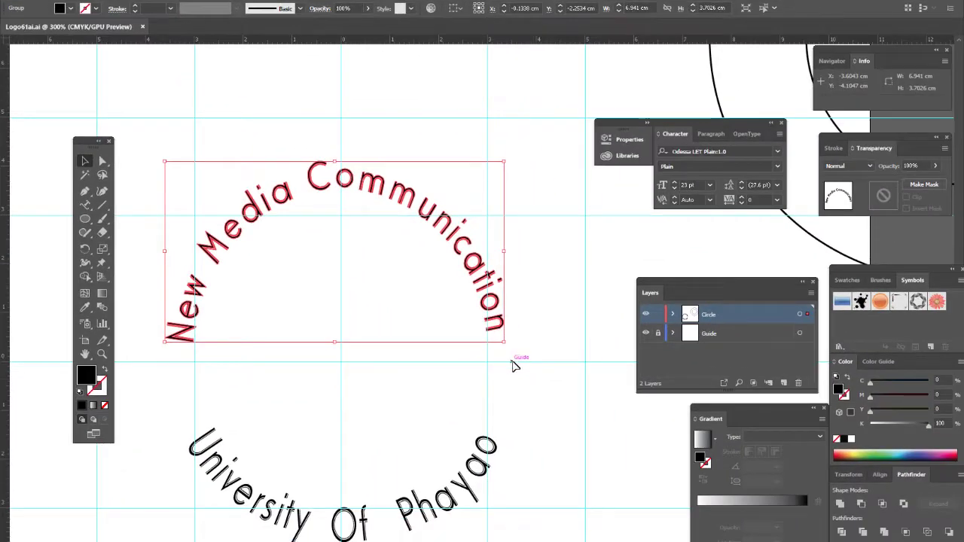
# Using RGB colour, fill the "New Media Communication" group with green 38EF18 and set its stroke to black 231F20.
pyautogui.scroll(-1, 502, 381)
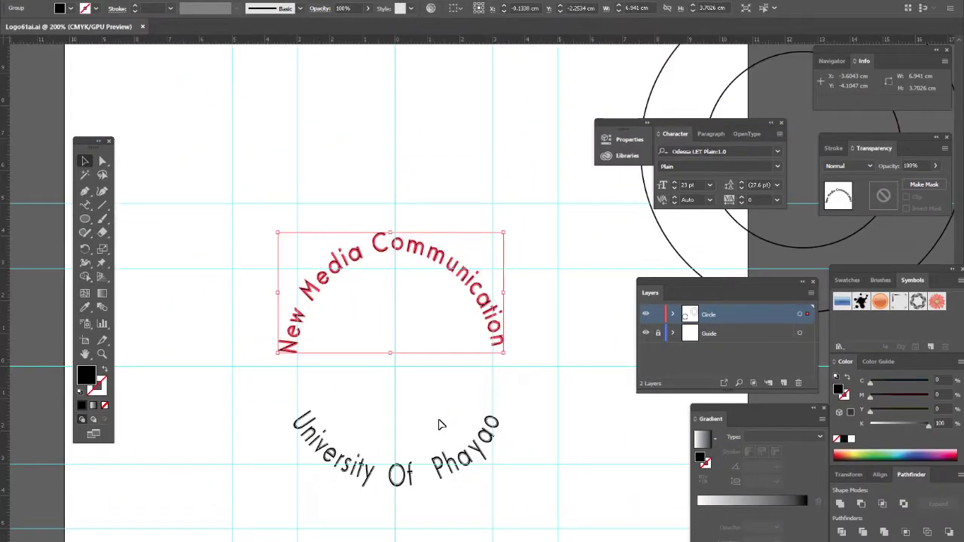
pyautogui.click(527, 427)
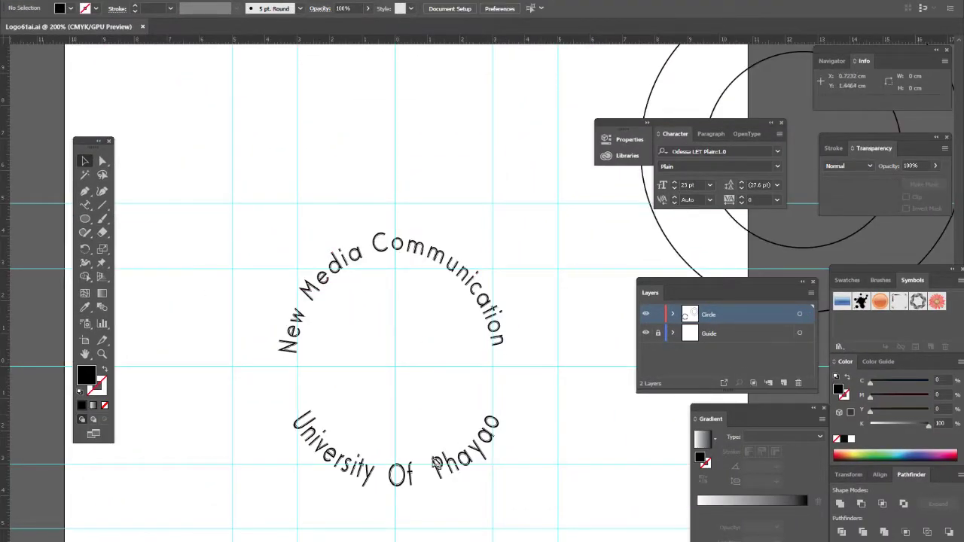
pyautogui.click(681, 533)
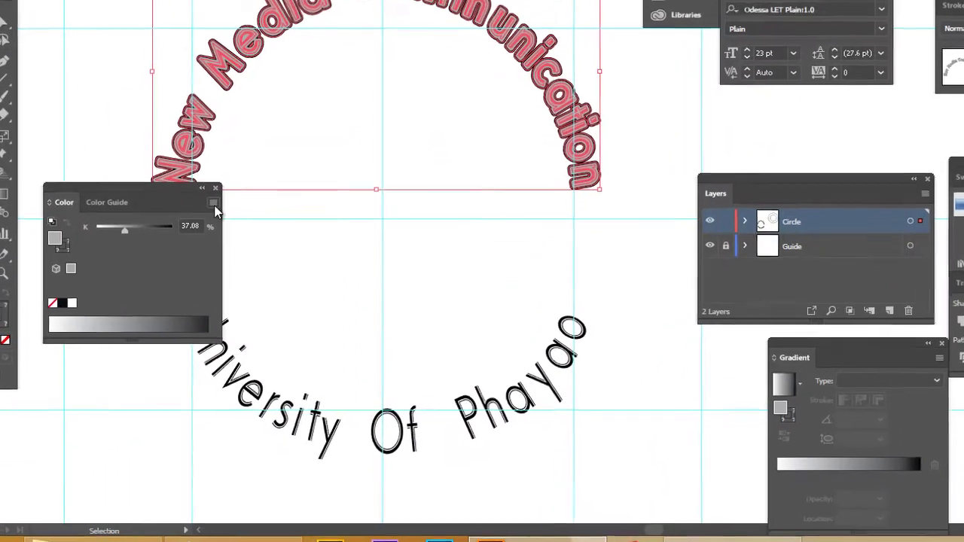
pyautogui.click(264, 299)
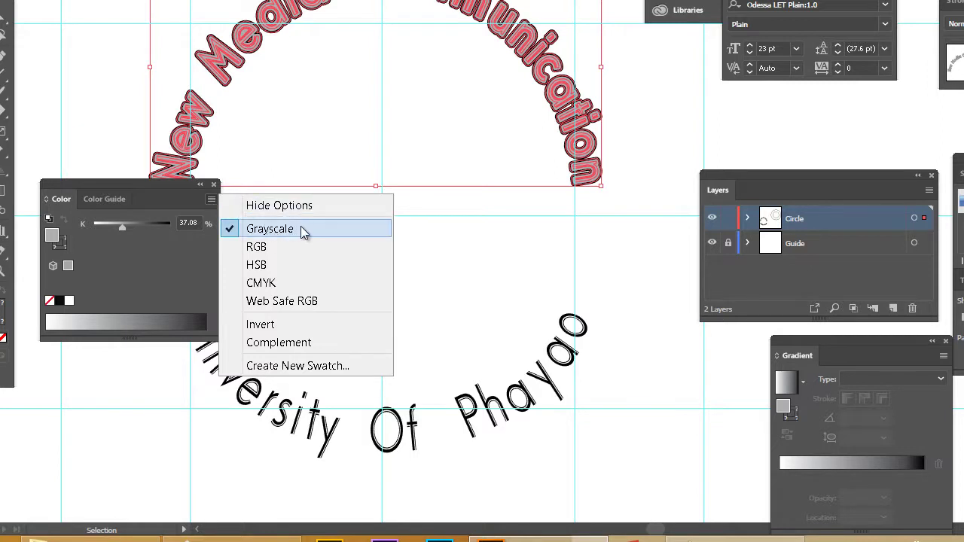
pyautogui.click(258, 252)
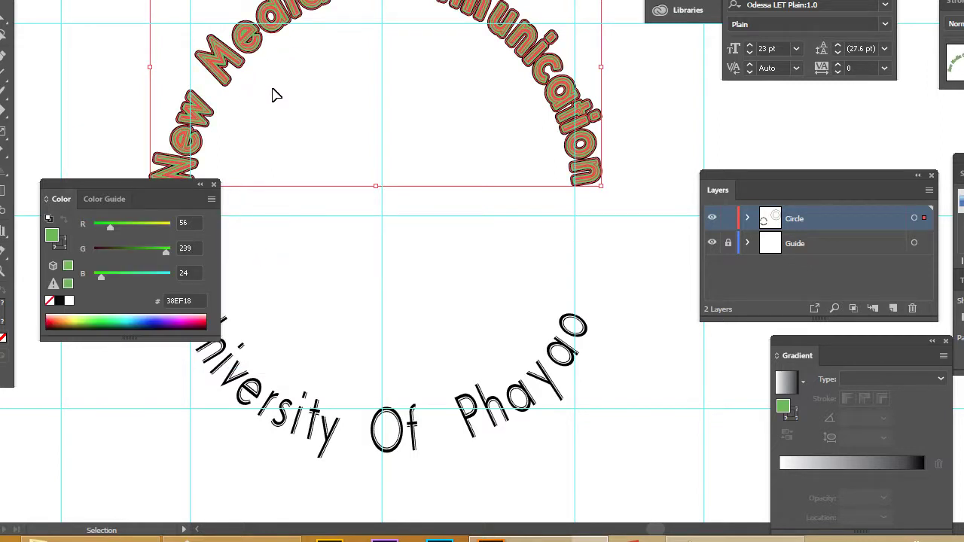
pyautogui.click(6, 317)
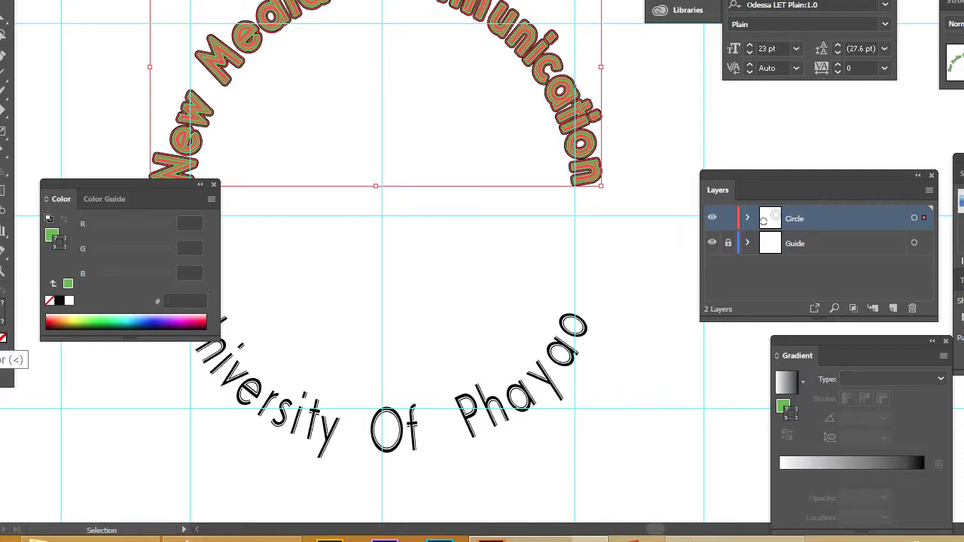
pyautogui.click(60, 301)
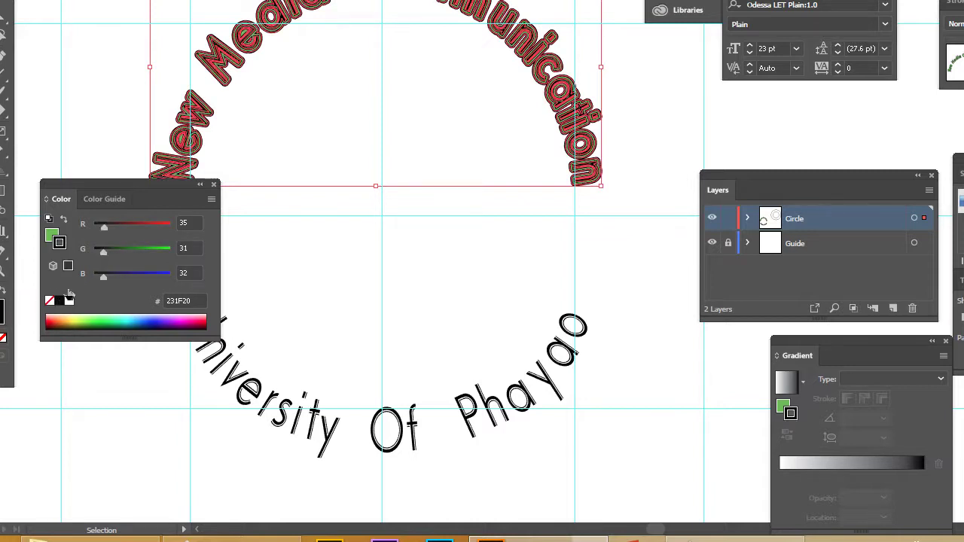
# Look through the Color Guide's harmony rules for the black stroke colour and return to the RGB colour settings.
pyautogui.click(98, 199)
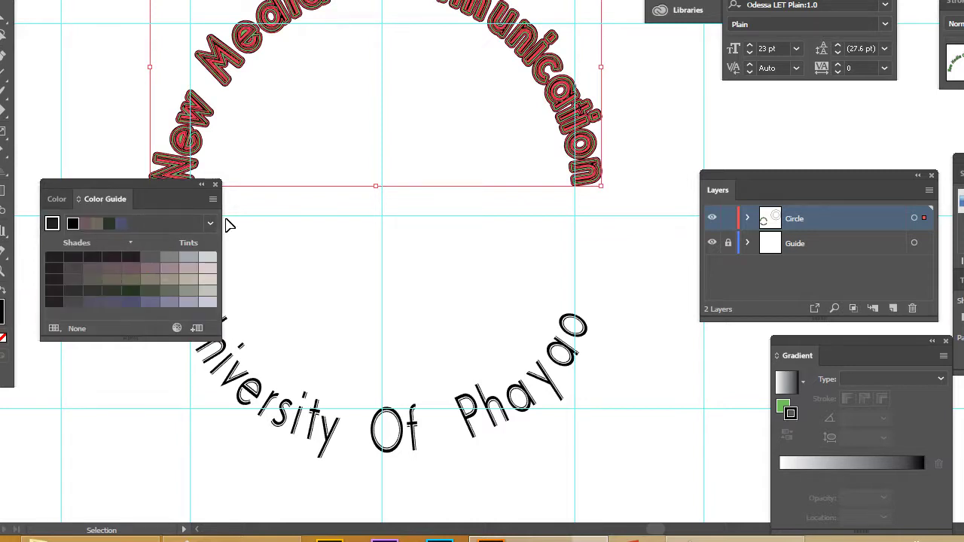
pyautogui.click(211, 224)
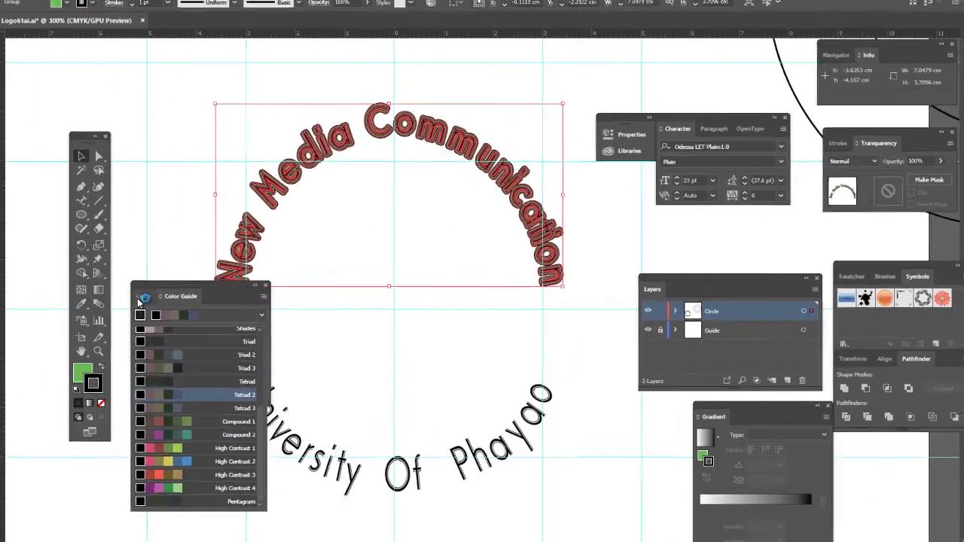
pyautogui.click(140, 301)
pyautogui.click(147, 300)
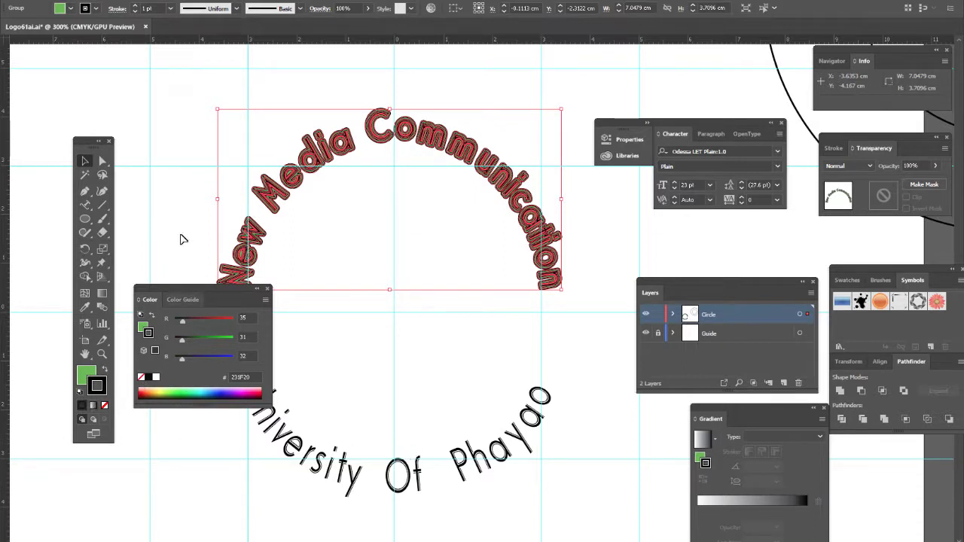
# Move the floating Color panel off the "New Media Communication" lettering into the space below the arc, leaving nothing selected.
pyautogui.click(199, 210)
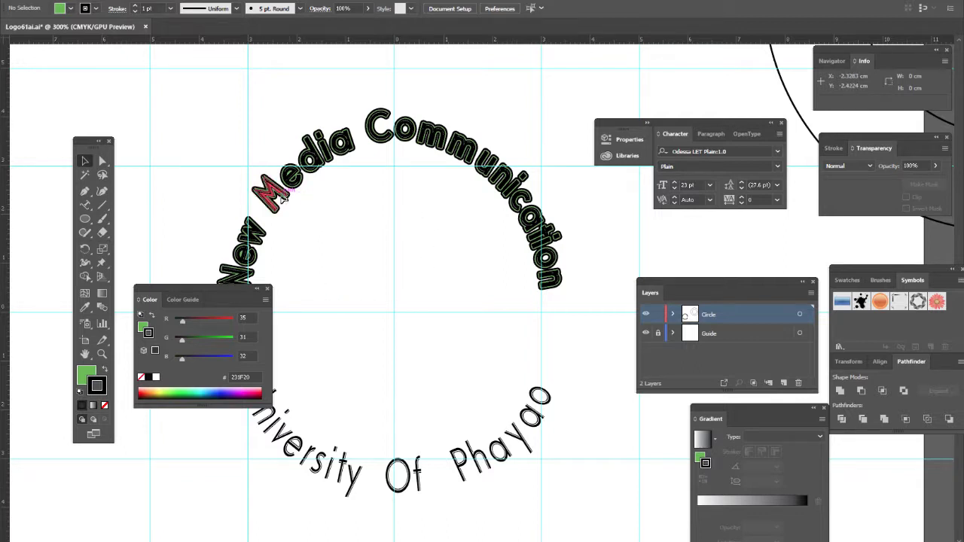
pyautogui.click(286, 202)
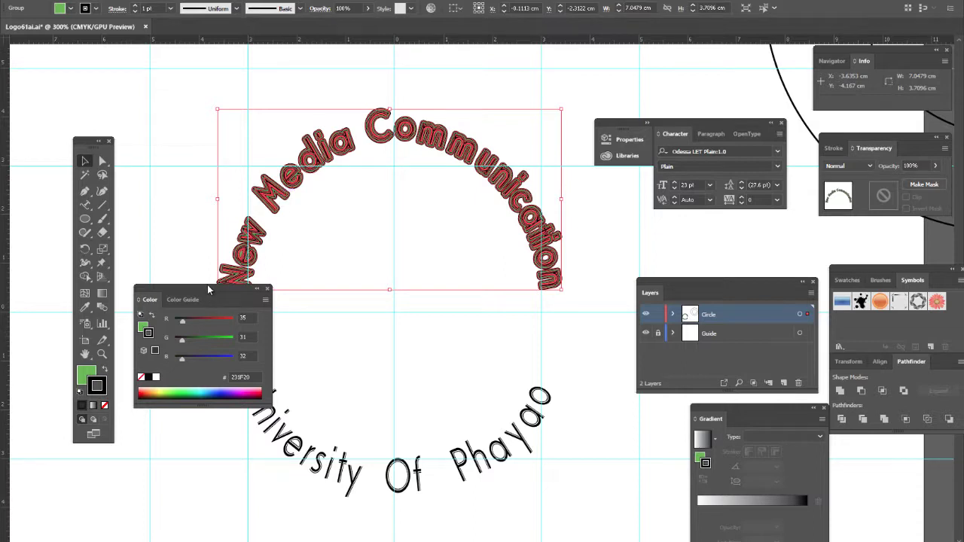
pyautogui.moveTo(207, 285); pyautogui.dragTo(457, 313)
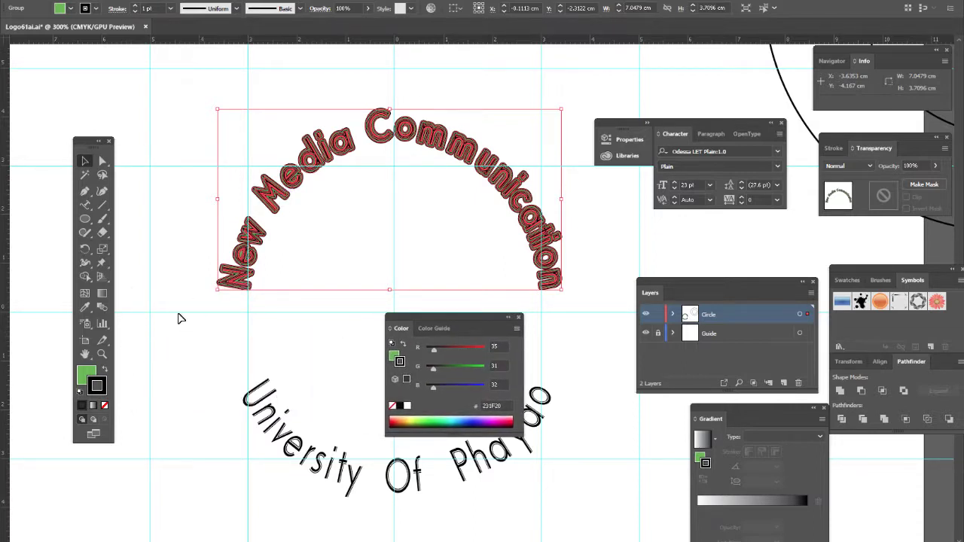
pyautogui.click(316, 372)
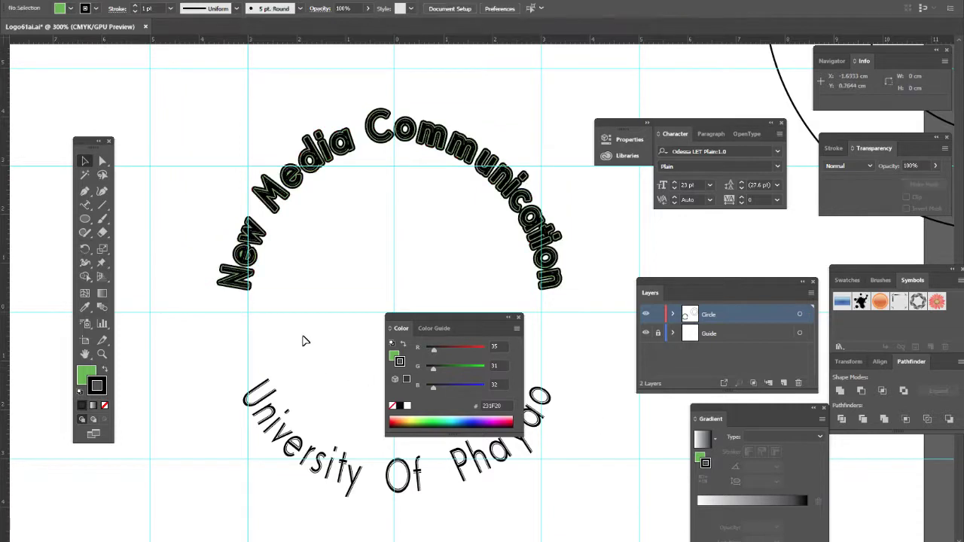
# Ungroup the "New Media Communication" lettering and clear the selection.
pyautogui.click(253, 294)
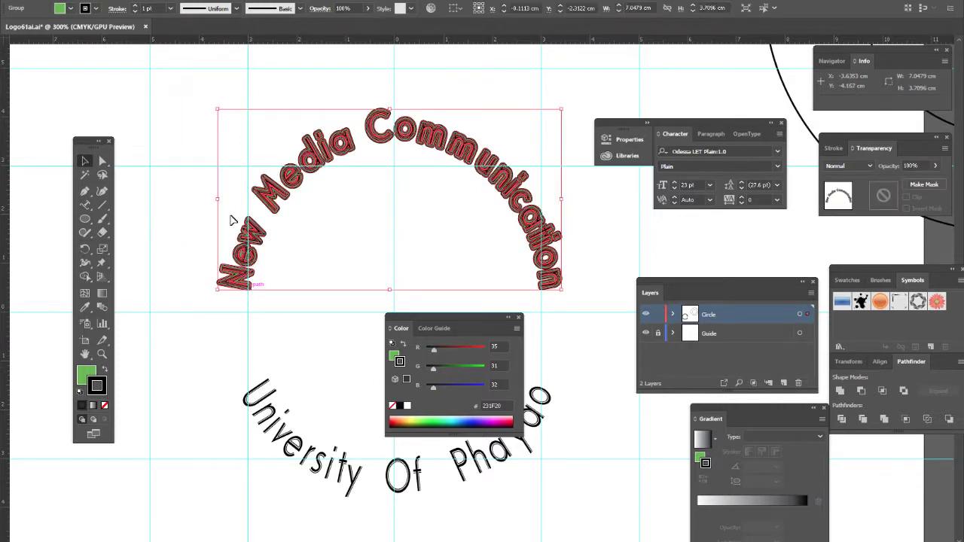
pyautogui.click(89, 7)
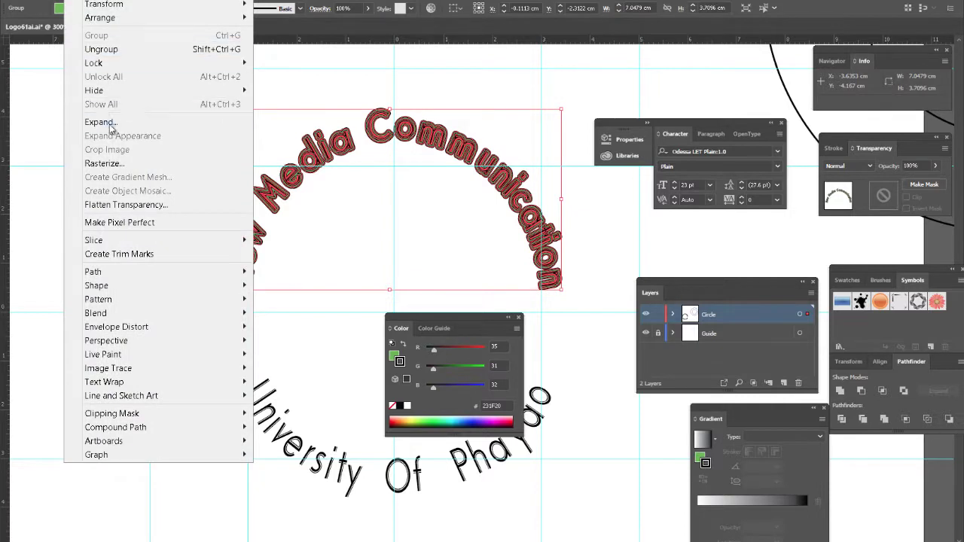
pyautogui.click(125, 51)
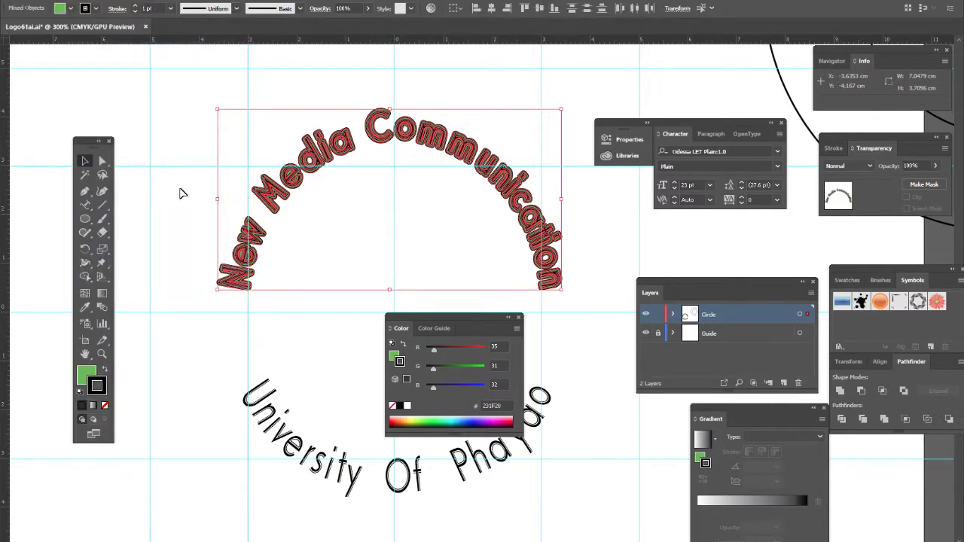
pyautogui.click(180, 194)
# Display the Stroke settings beside the lettering and set the inner "w" of "New" to a 0.25 pt stroke.
pyautogui.click(254, 235)
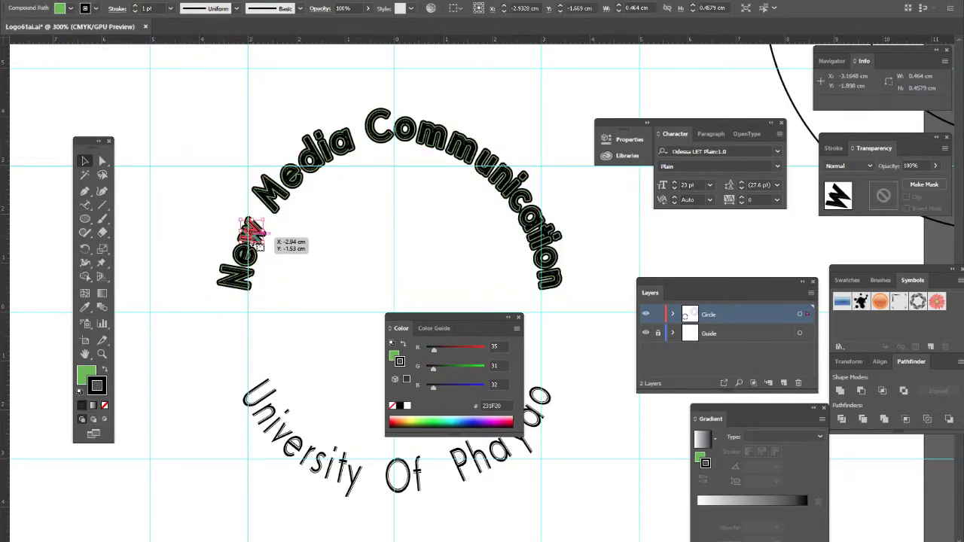
pyautogui.click(251, 288)
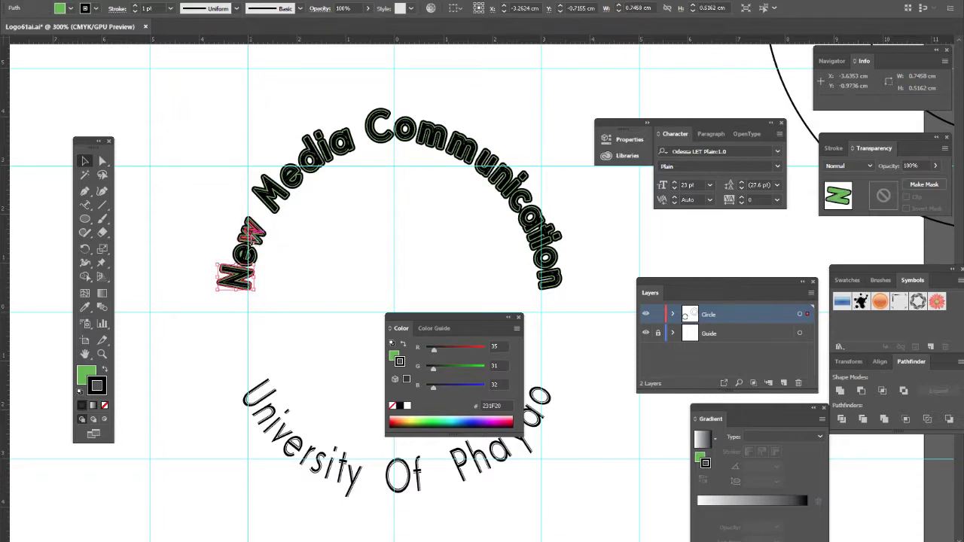
pyautogui.click(256, 242)
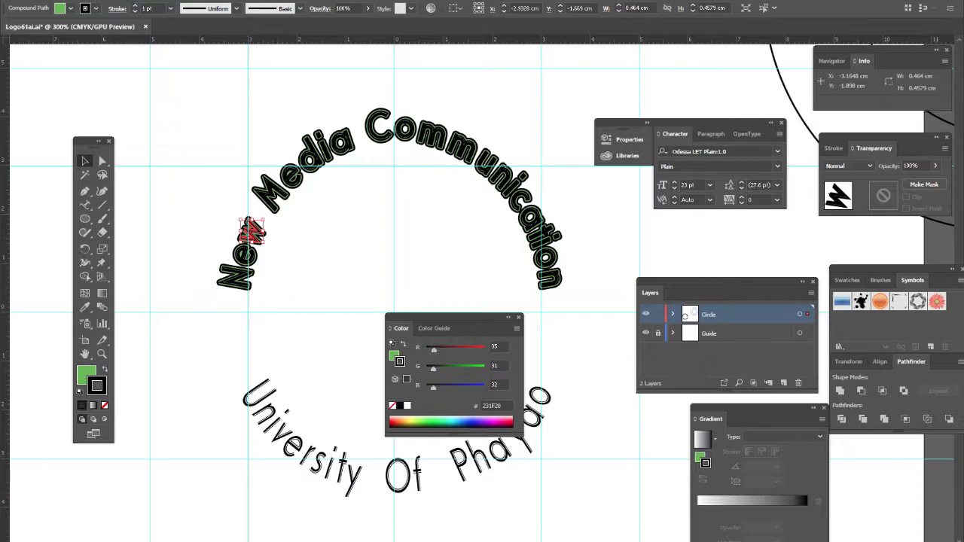
pyautogui.click(248, 2)
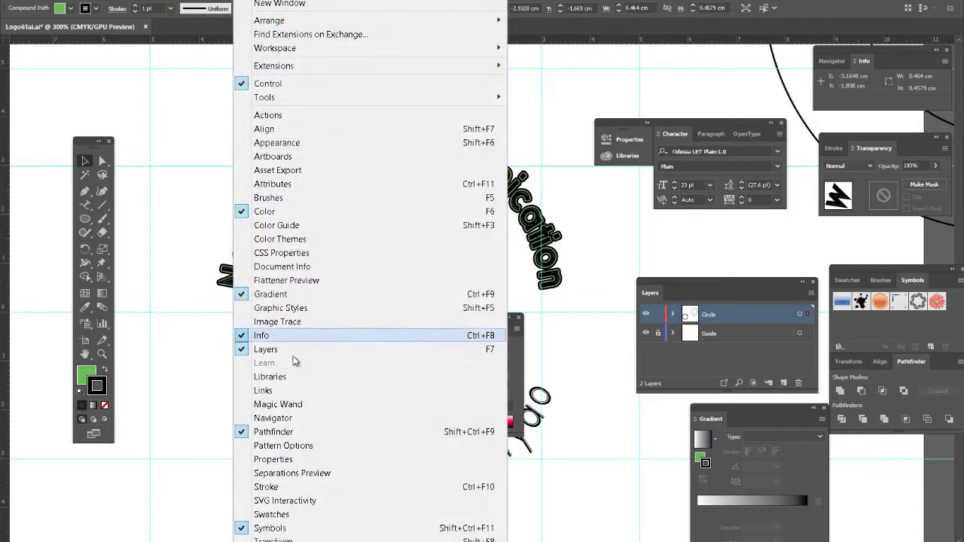
pyautogui.click(301, 487)
pyautogui.moveTo(895, 134)
pyautogui.mouseDown()
pyautogui.moveTo(593, 152)
pyautogui.moveTo(396, 219)
pyautogui.mouseUp()
pyautogui.click(388, 250)
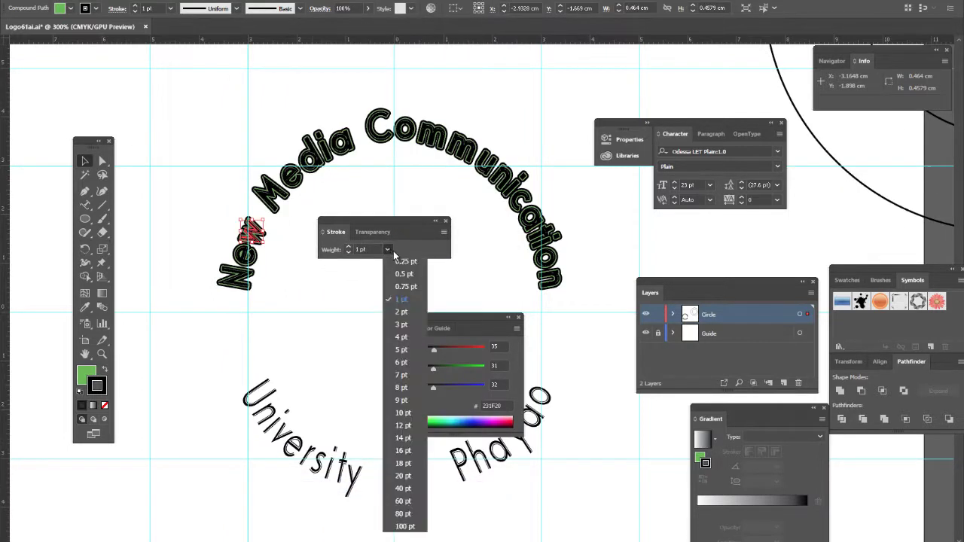
pyautogui.click(406, 262)
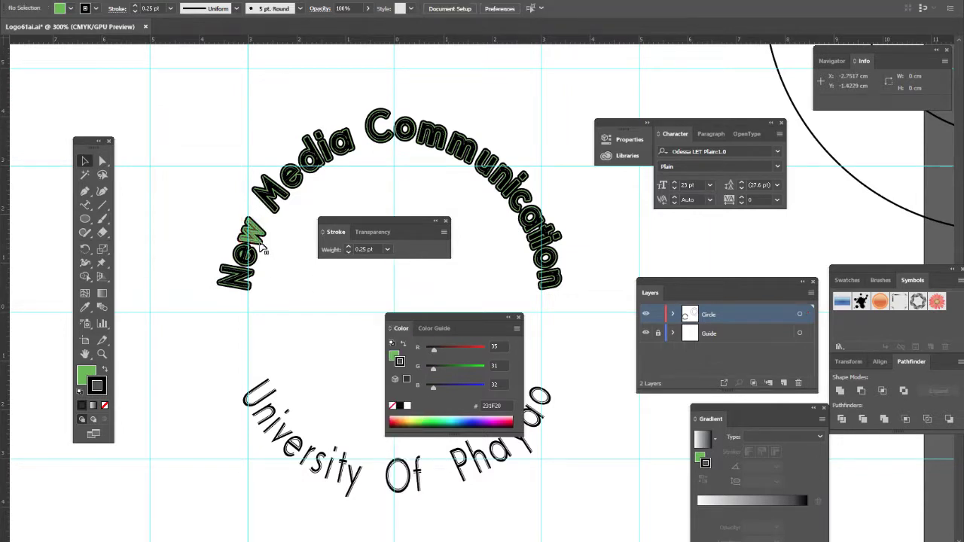
# Set the stroke weight of the inner "e" and "N" shapes of "New" to 0.25 pt each.
pyautogui.moveTo(256, 237); pyautogui.dragTo(260, 258)
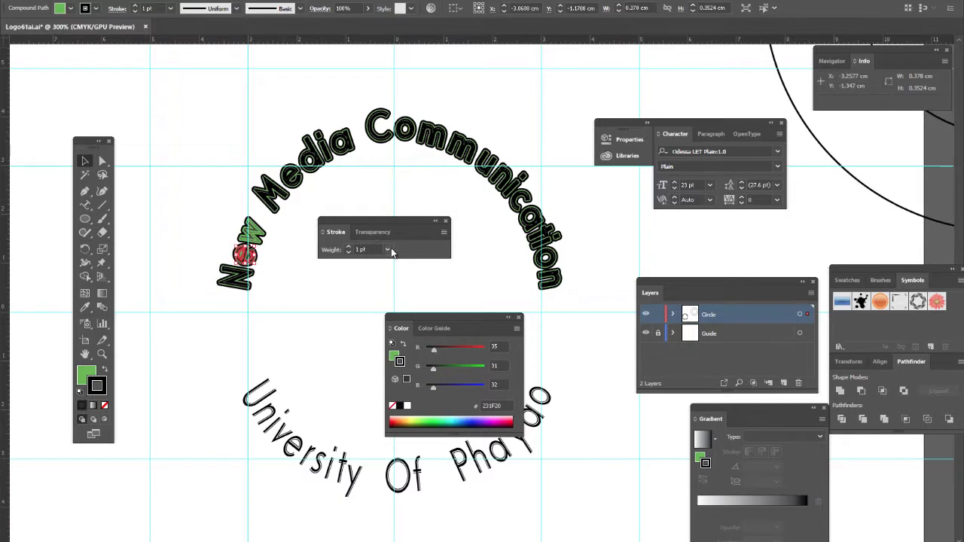
pyautogui.click(387, 249)
pyautogui.click(406, 260)
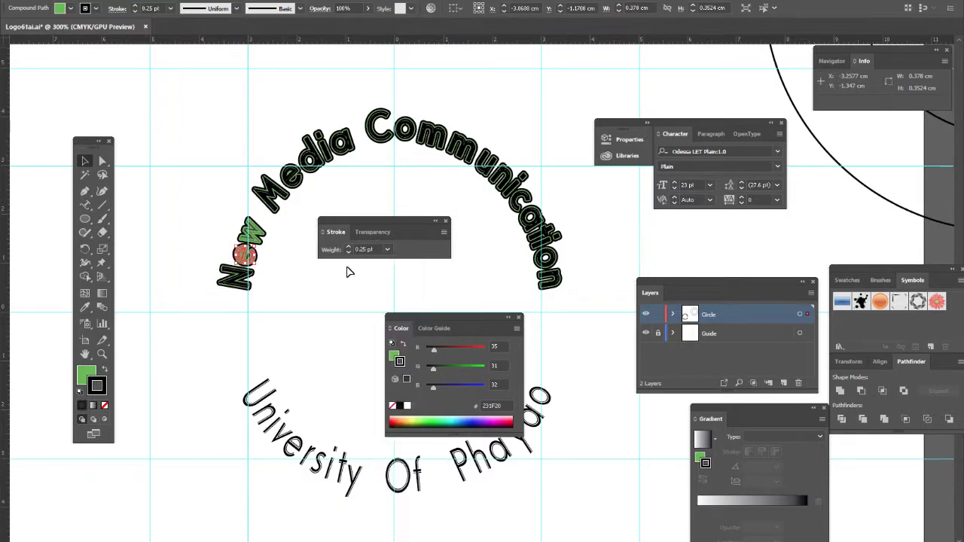
pyautogui.click(251, 291)
pyautogui.click(387, 249)
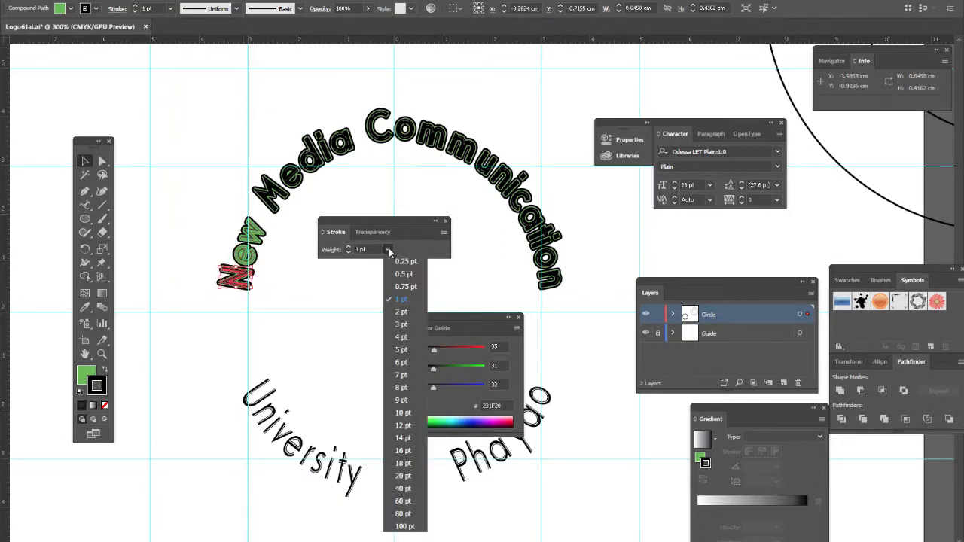
pyautogui.click(408, 262)
pyautogui.click(291, 298)
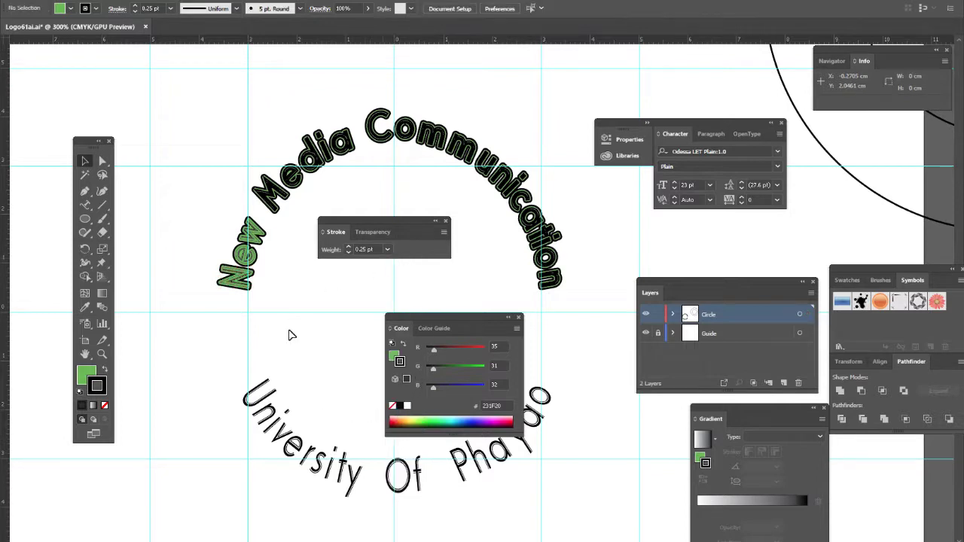
# Bring the outer outline shape of the "N" in "New" to the front of the stacking order.
pyautogui.click(253, 293)
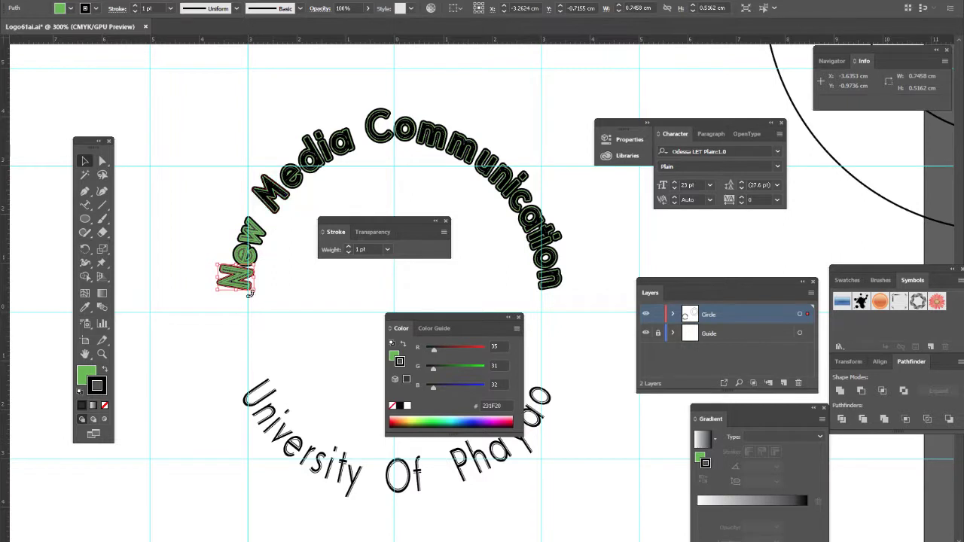
pyautogui.rightClick(240, 280)
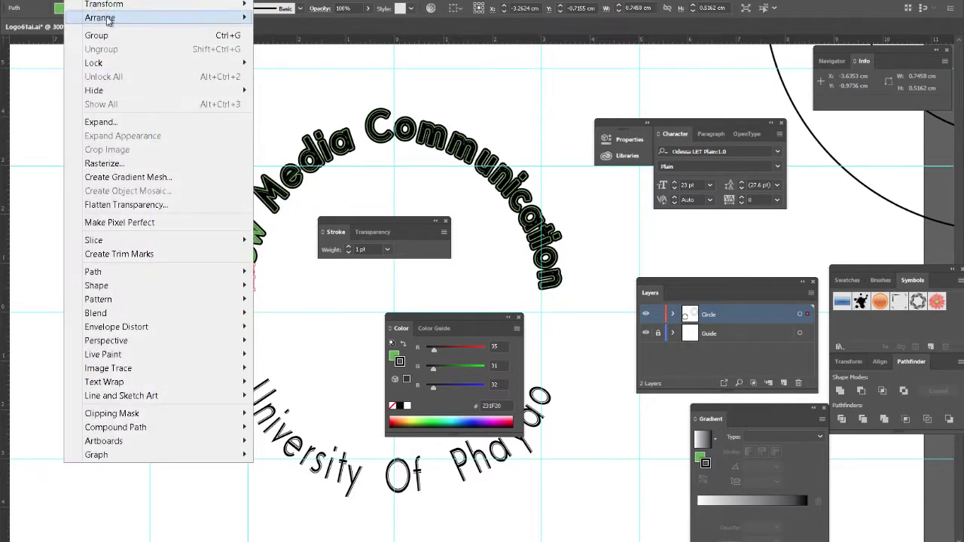
pyautogui.moveTo(188, 18)
pyautogui.click(275, 18)
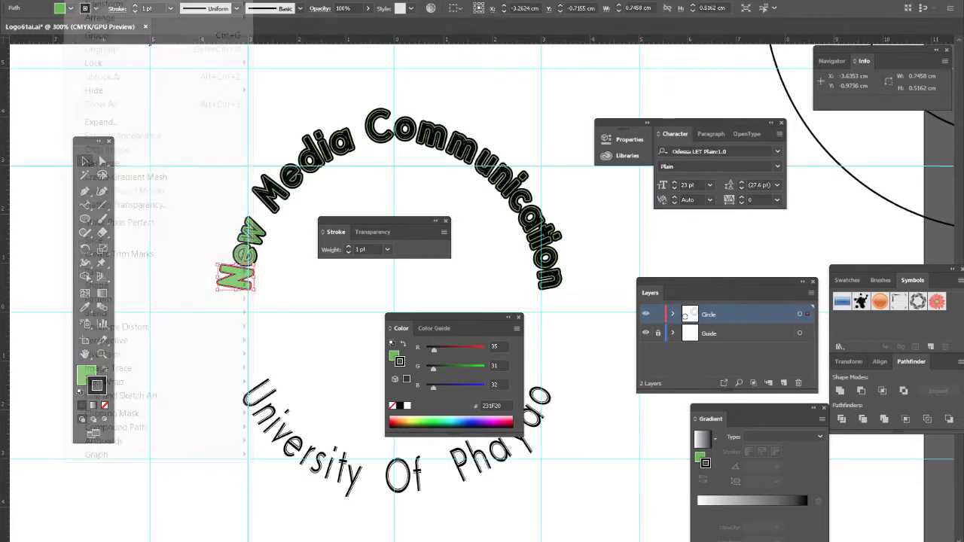
pyautogui.click(76, 0)
pyautogui.moveTo(101, 18)
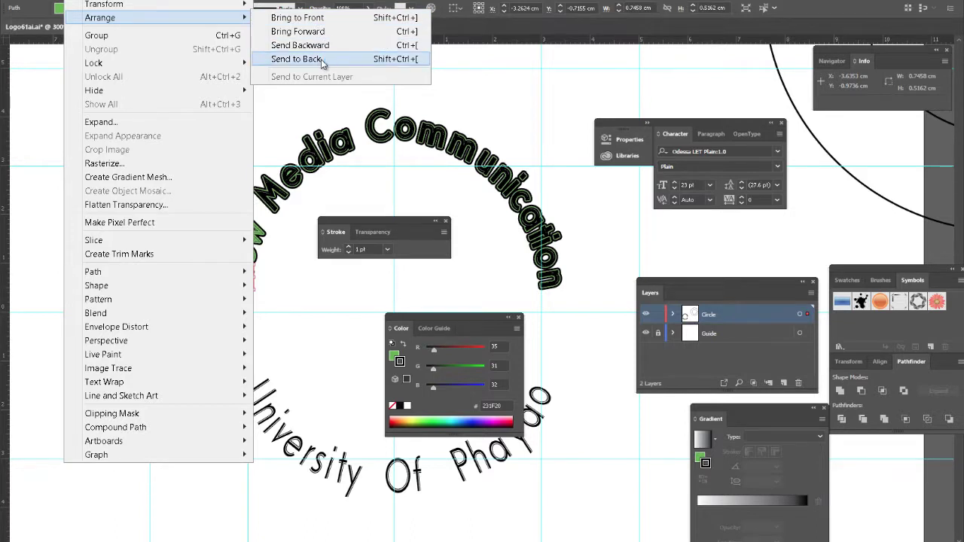
pyautogui.click(284, 119)
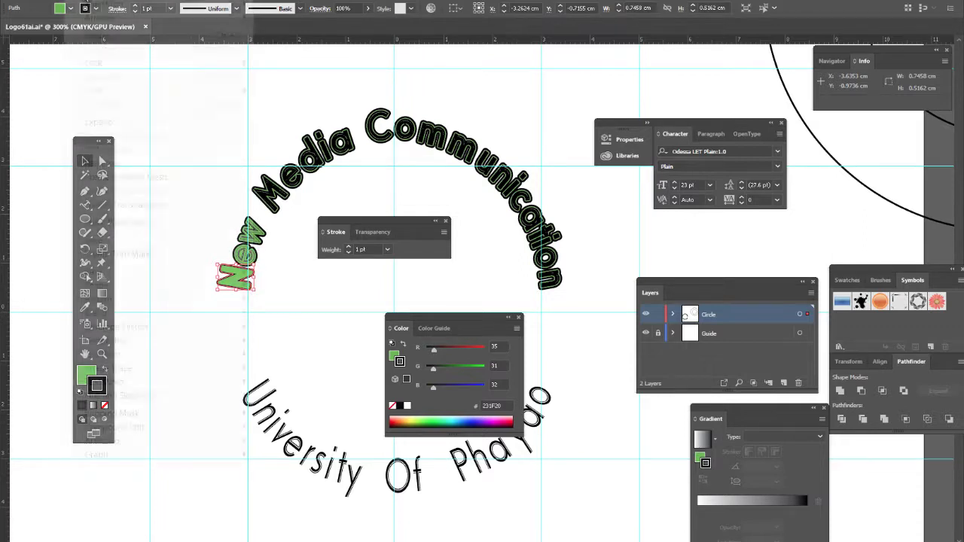
# Send the outer outline shape of the "N" in "New" to the back and deselect it.
pyautogui.click(97, 0)
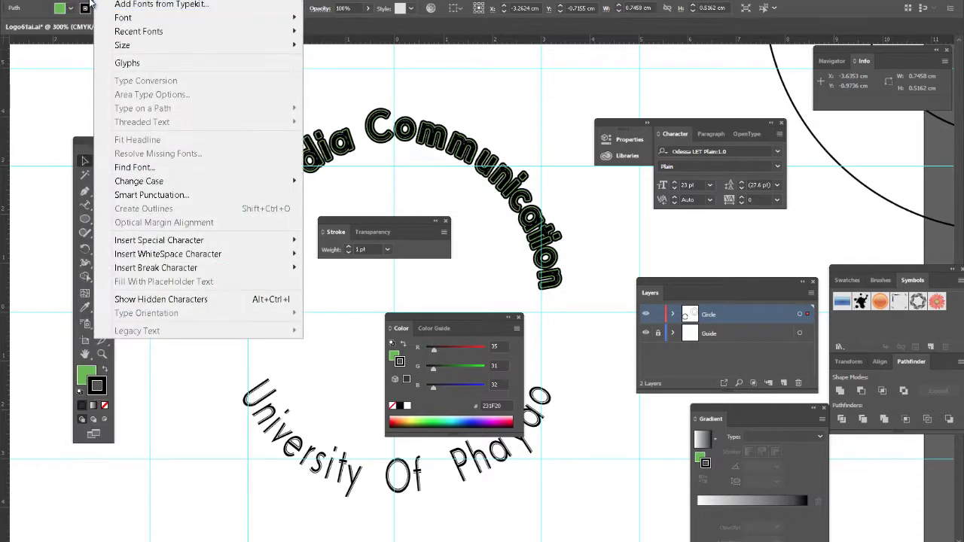
pyautogui.moveTo(113, 18)
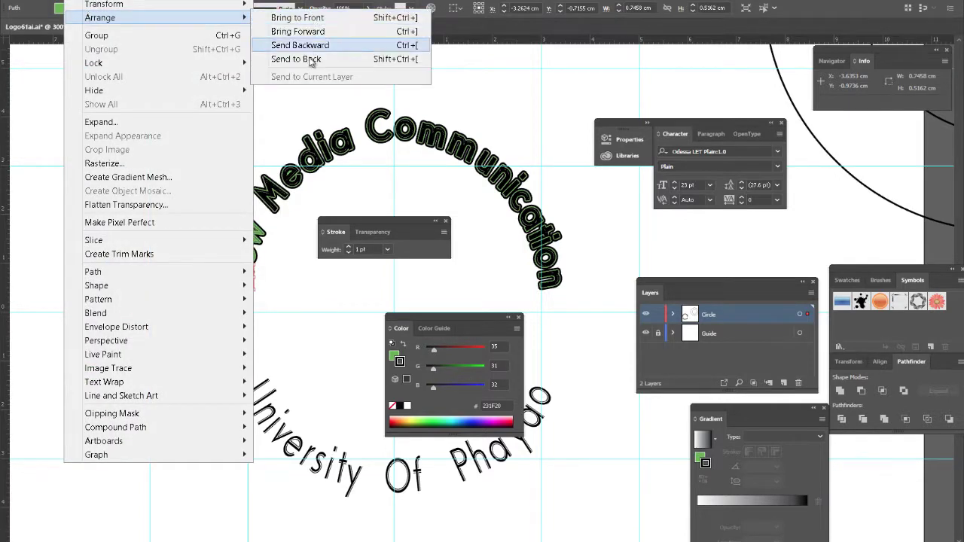
pyautogui.click(297, 59)
pyautogui.click(256, 283)
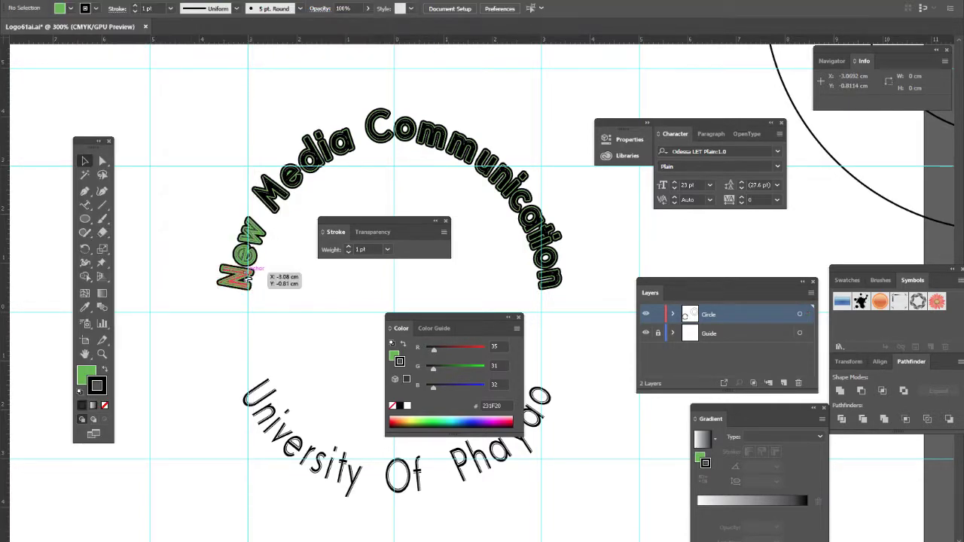
# Select all the inner letter shapes of "New Media" together, leaving their outer outlines out of the selection.
pyautogui.click(248, 282)
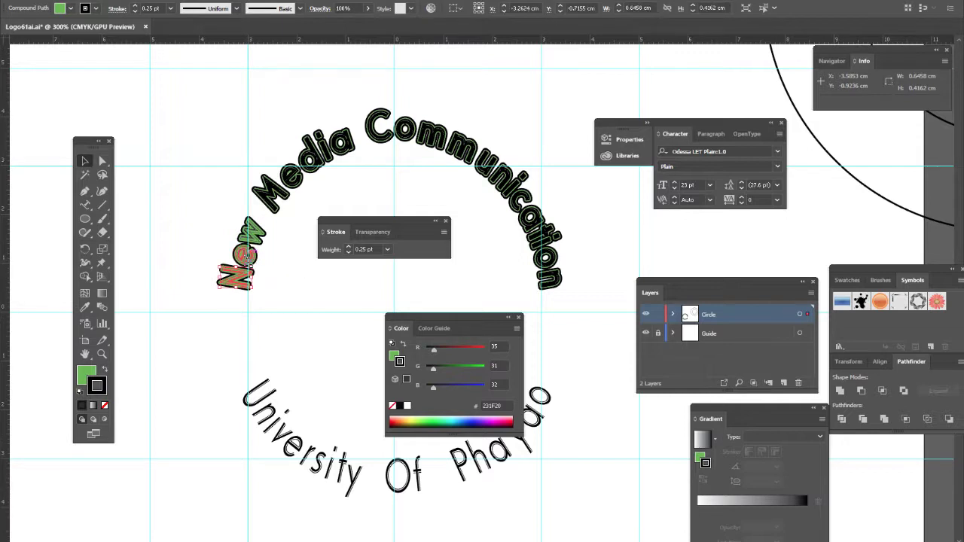
pyautogui.keyDown('shift'); pyautogui.click(245, 256); pyautogui.keyUp('shift')
pyautogui.keyDown('shift'); pyautogui.click(256, 232); pyautogui.keyUp('shift')
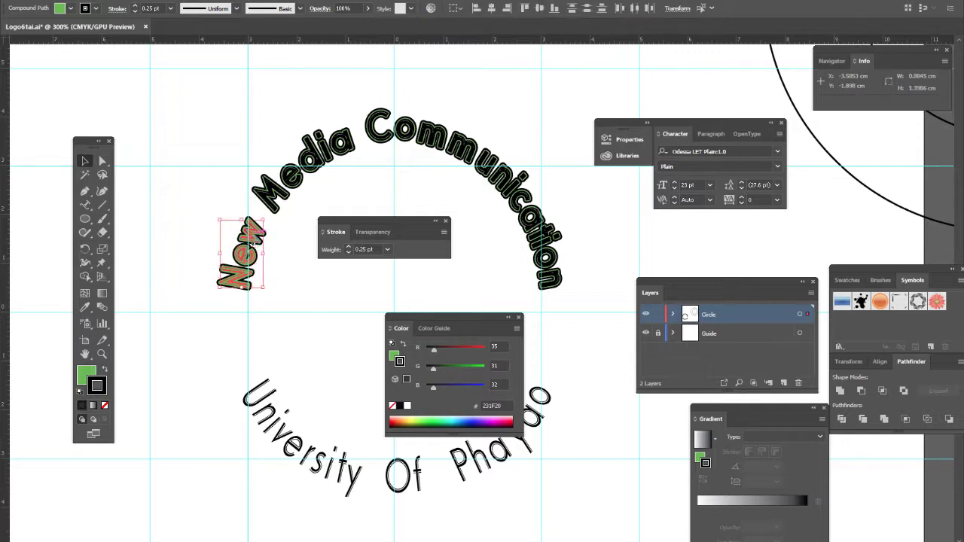
pyautogui.keyDown('shift'); pyautogui.click(271, 198); pyautogui.keyUp('shift')
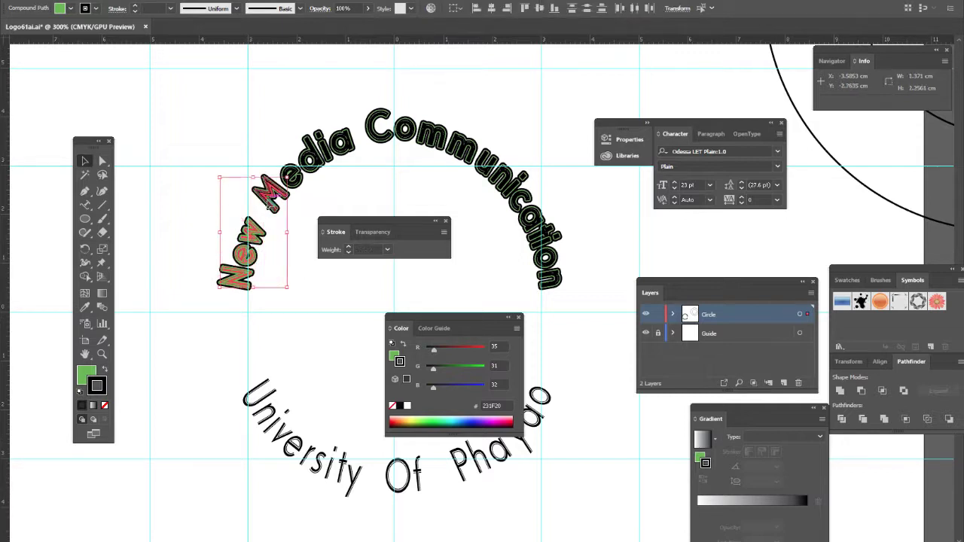
pyautogui.keyDown('shift'); pyautogui.click(299, 183); pyautogui.keyUp('shift')
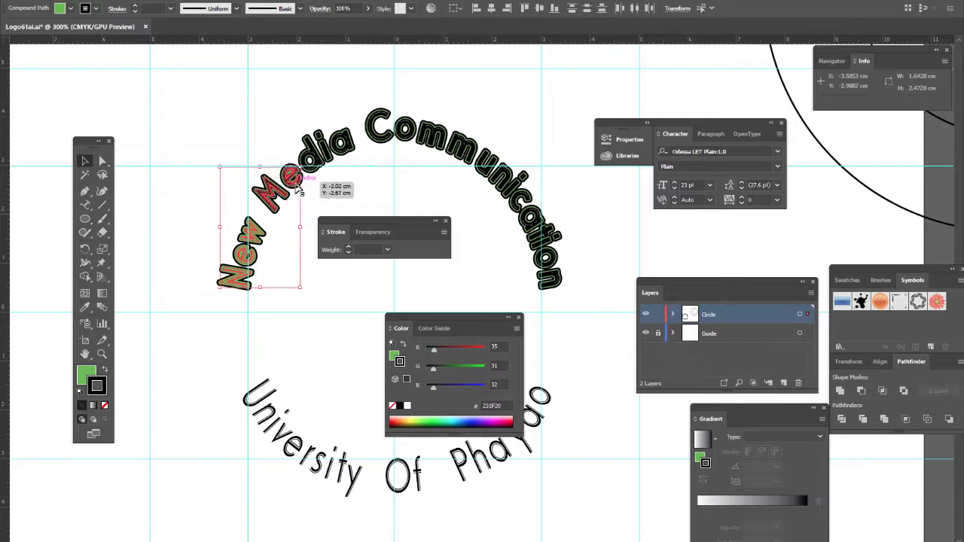
pyautogui.keyDown('shift'); pyautogui.click(317, 167); pyautogui.keyUp('shift')
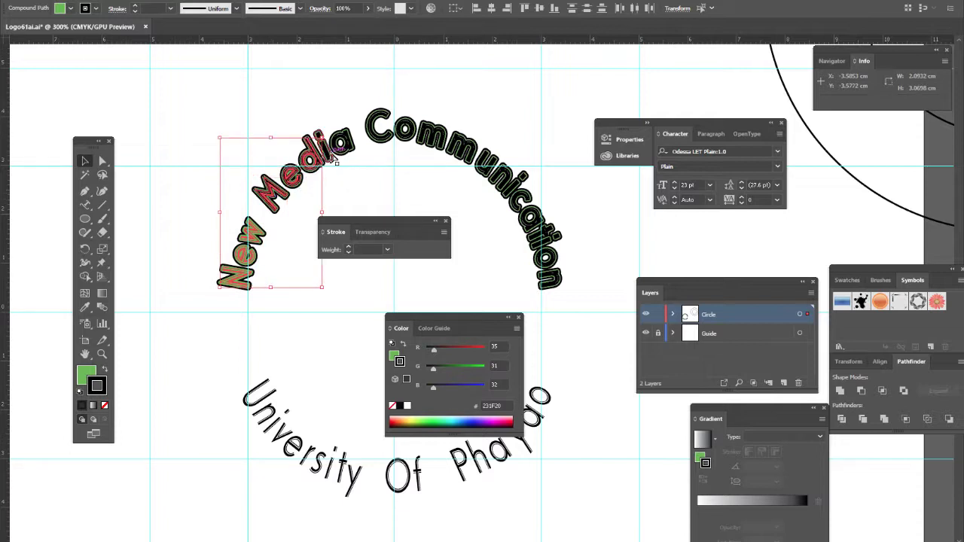
pyautogui.keyDown('shift'); pyautogui.click(331, 151); pyautogui.keyUp('shift')
pyautogui.keyDown('shift'); pyautogui.click(348, 145); pyautogui.keyUp('shift')
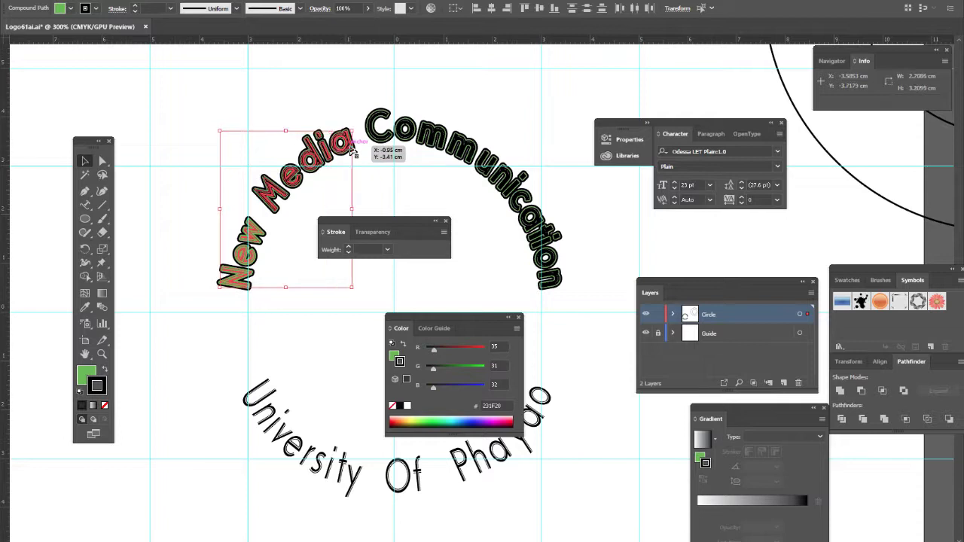
# Add every inner letter shape of "Communication" to the current selection, without the outer outlines.
pyautogui.keyDown('shift'); pyautogui.click(379, 145); pyautogui.keyUp('shift')
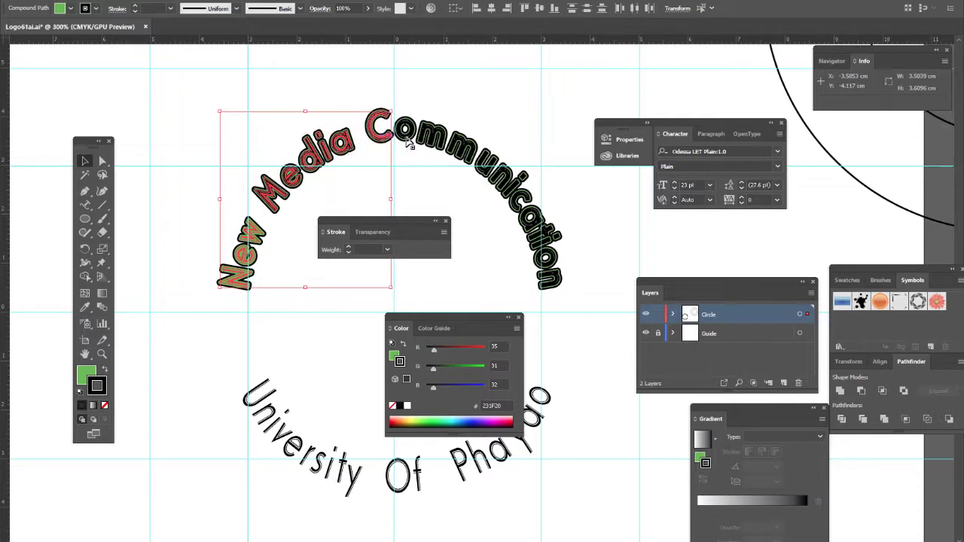
pyautogui.keyDown('shift'); pyautogui.click(405, 132); pyautogui.keyUp('shift')
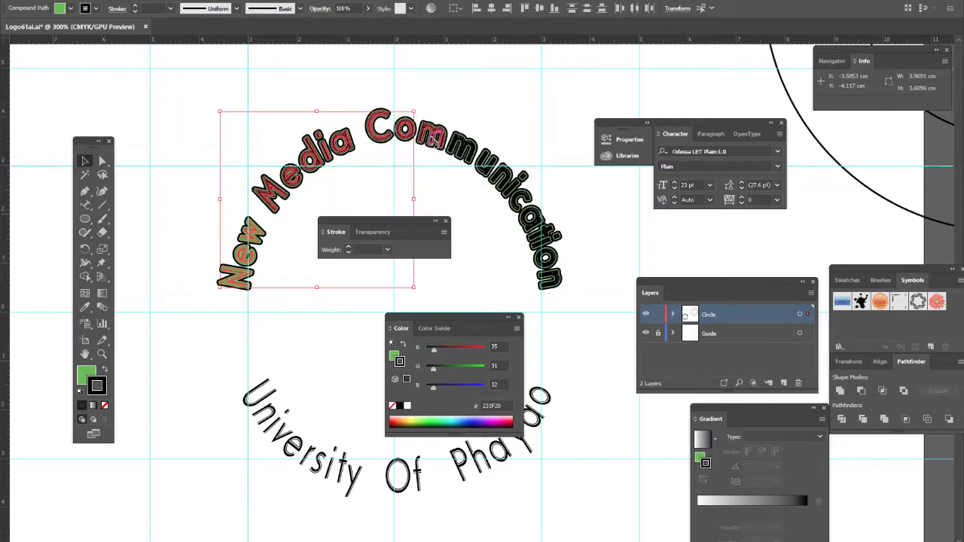
pyautogui.keyDown('shift'); pyautogui.click(433, 140); pyautogui.keyUp('shift')
pyautogui.keyDown('shift'); pyautogui.click(462, 147); pyautogui.keyUp('shift')
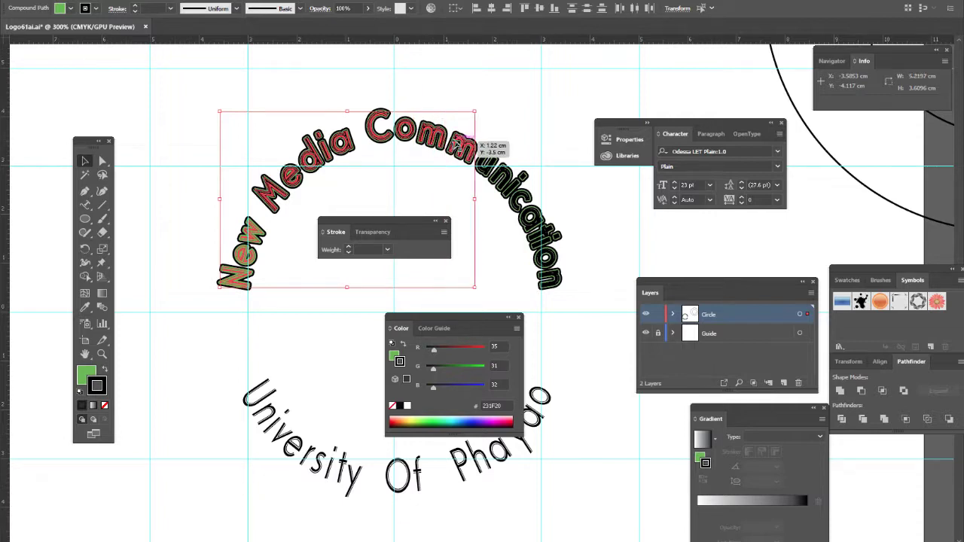
pyautogui.keyDown('shift'); pyautogui.click(487, 161); pyautogui.keyUp('shift')
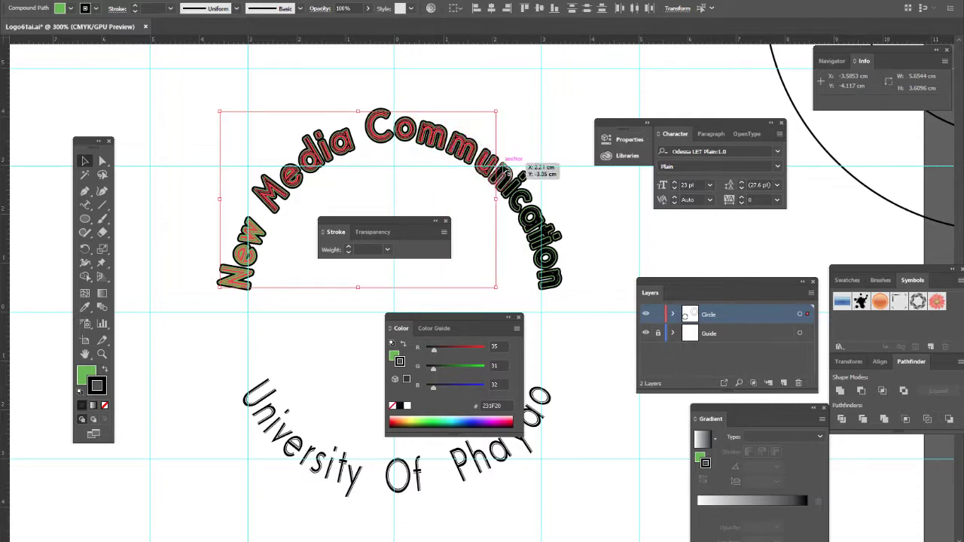
pyautogui.keyDown('shift'); pyautogui.click(506, 169); pyautogui.keyUp('shift')
pyautogui.keyDown('shift'); pyautogui.click(527, 193); pyautogui.keyUp('shift')
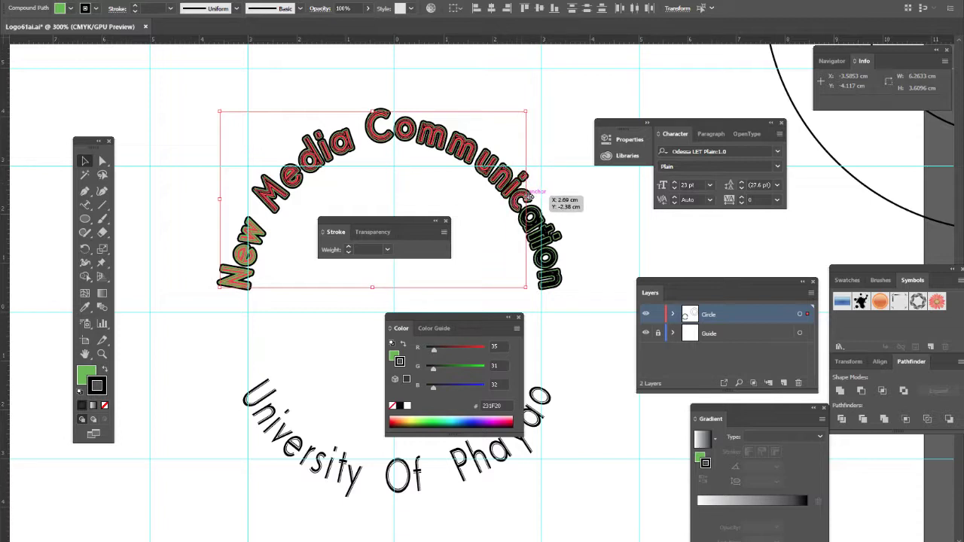
pyautogui.keyDown('shift'); pyautogui.click(531, 216); pyautogui.keyUp('shift')
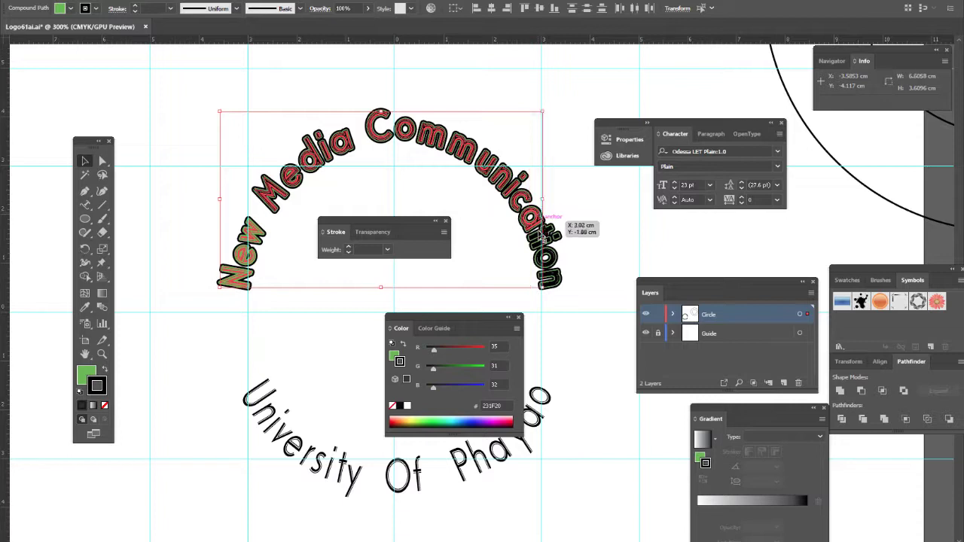
pyautogui.keyDown('shift'); pyautogui.click(540, 239); pyautogui.keyUp('shift')
pyautogui.keyDown('shift'); pyautogui.click(543, 251); pyautogui.keyUp('shift')
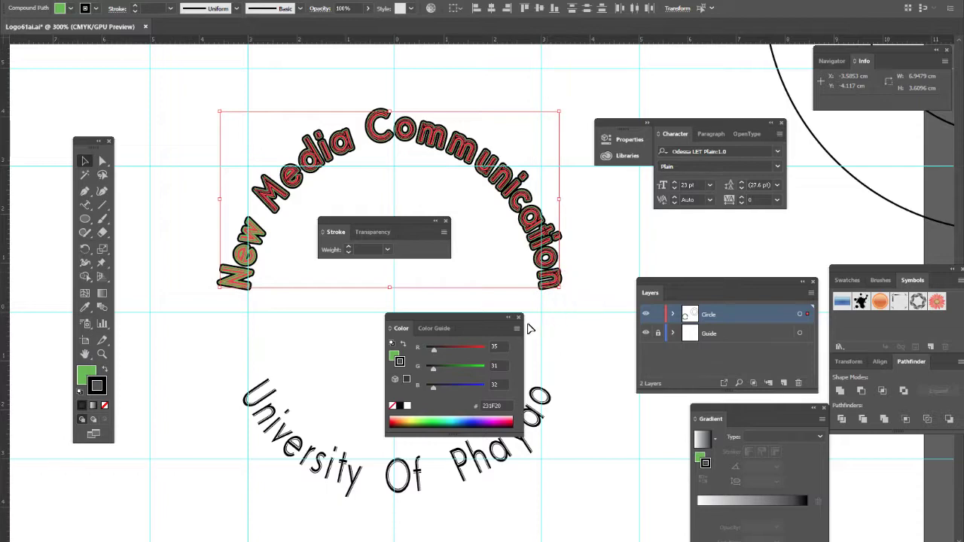
# Move the selected inner lettering off the outer outlines to their right, group it and deselect it.
pyautogui.moveTo(337, 160); pyautogui.dragTo(698, 96)
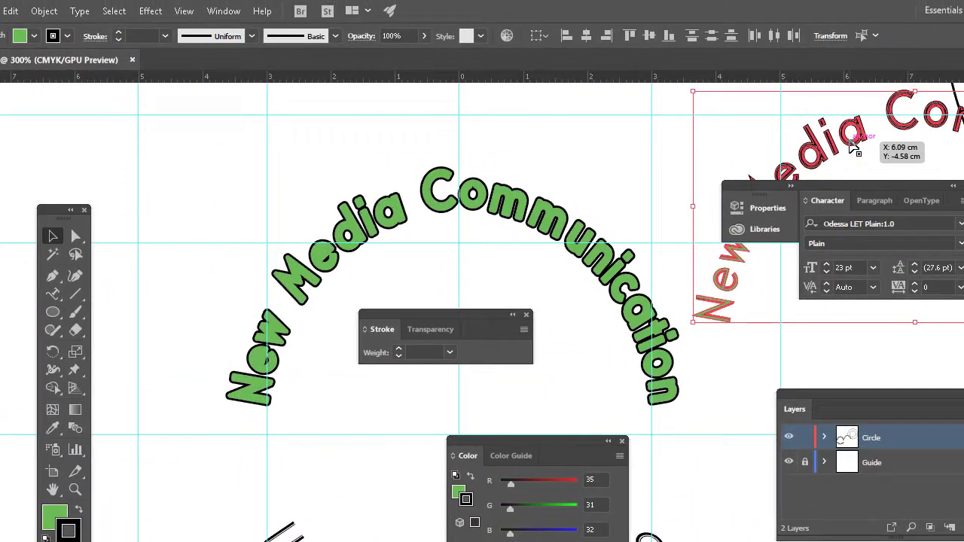
pyautogui.moveTo(855, 151); pyautogui.dragTo(854, 150)
pyautogui.click(44, 11)
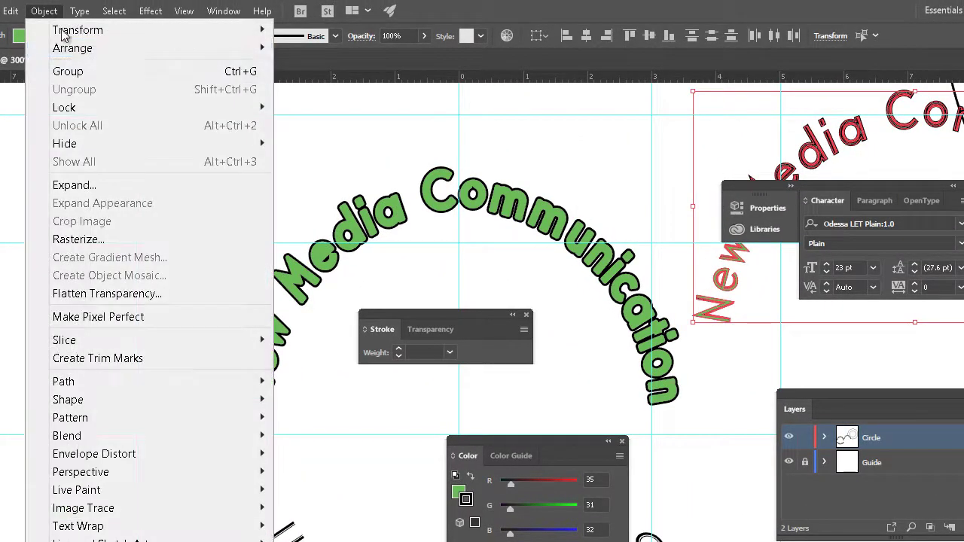
pyautogui.click(75, 71)
pyautogui.click(684, 179)
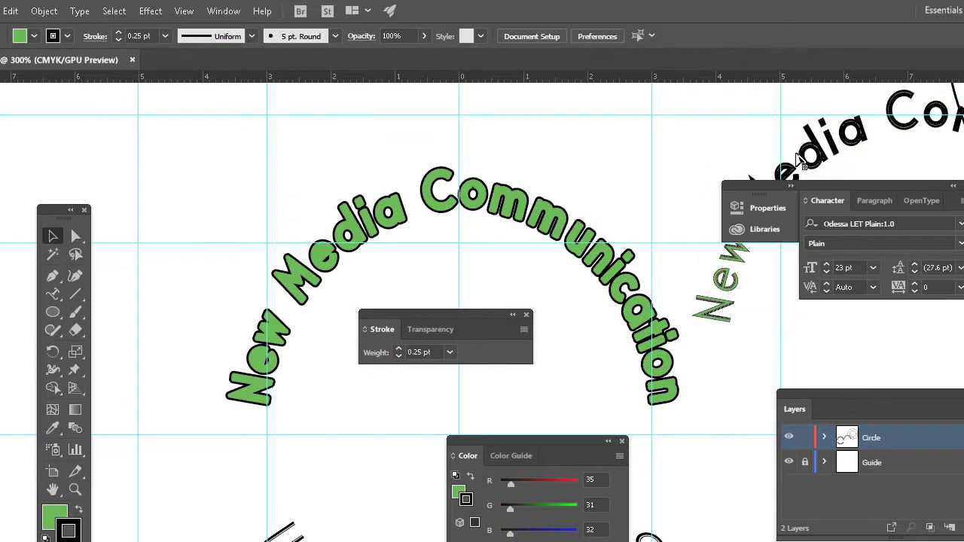
# Set the grouped inner lettering's stroke weight to 0.25 pt and place the group to the right of the green outer lettering.
pyautogui.moveTo(847, 160); pyautogui.dragTo(922, 183)
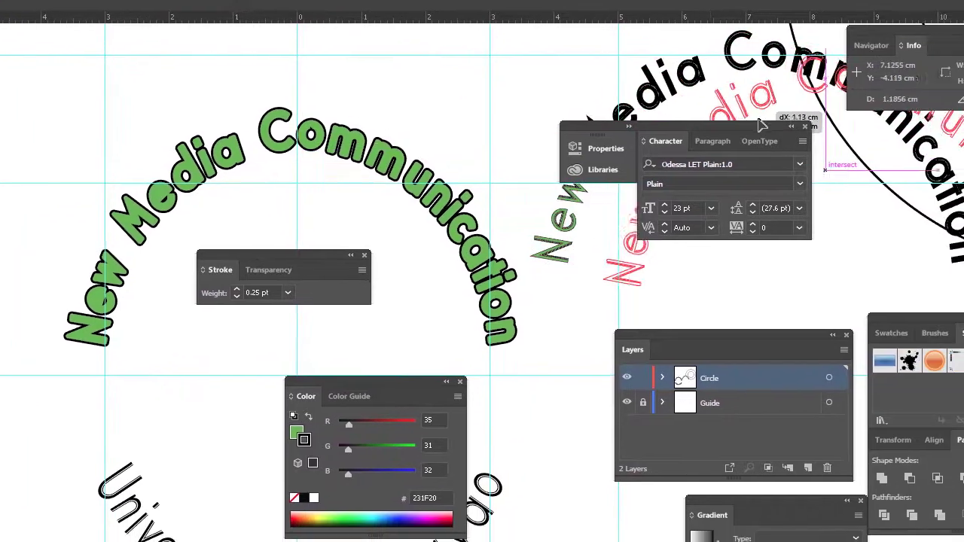
pyautogui.moveTo(761, 124); pyautogui.dragTo(407, 120)
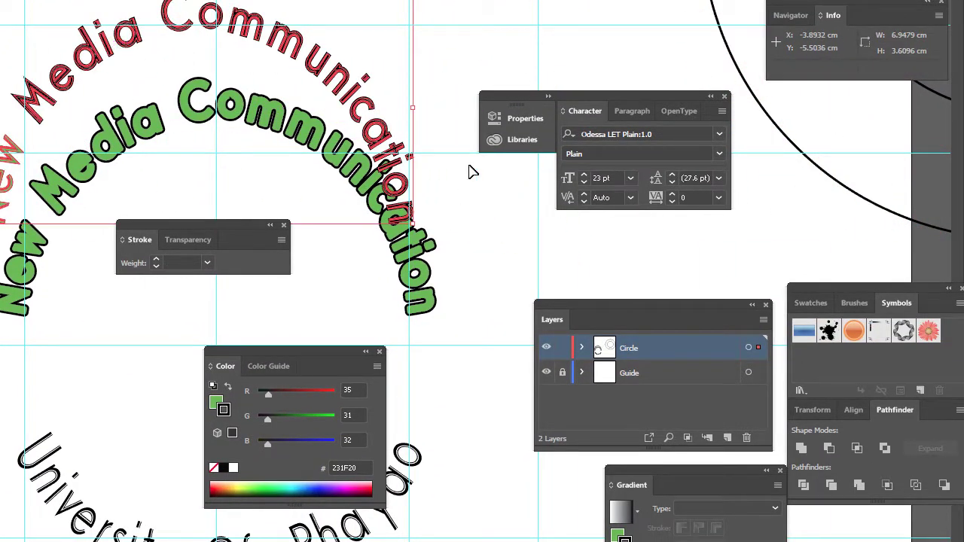
pyautogui.click(195, 263)
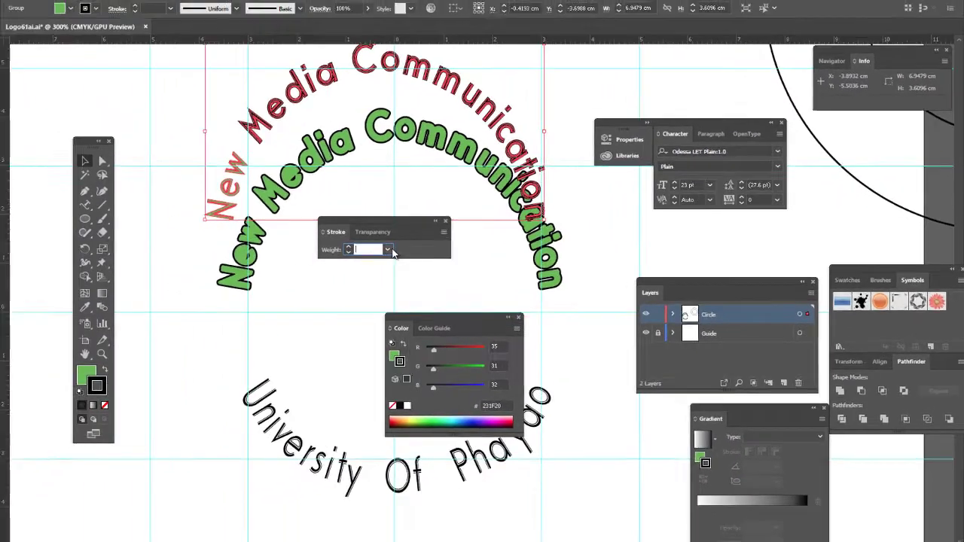
pyautogui.click(389, 250)
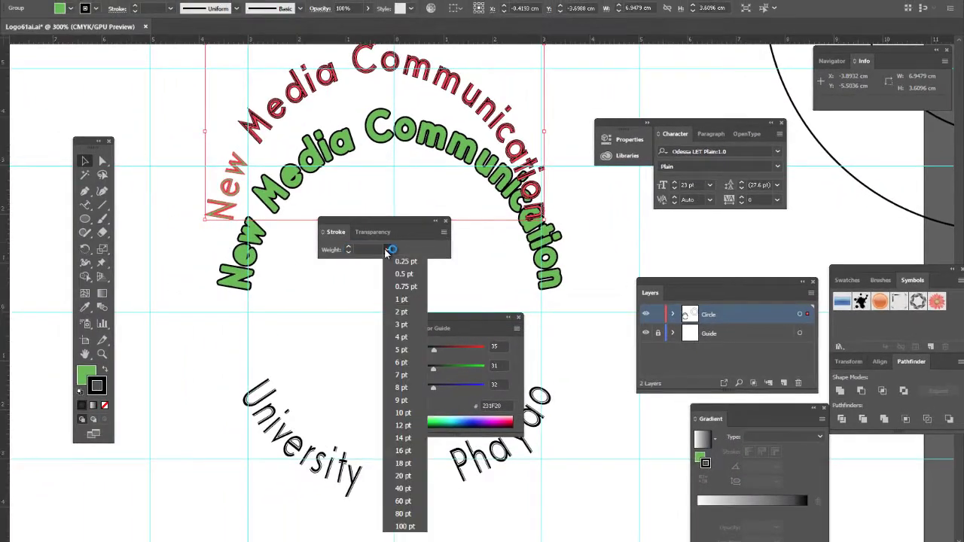
pyautogui.click(398, 261)
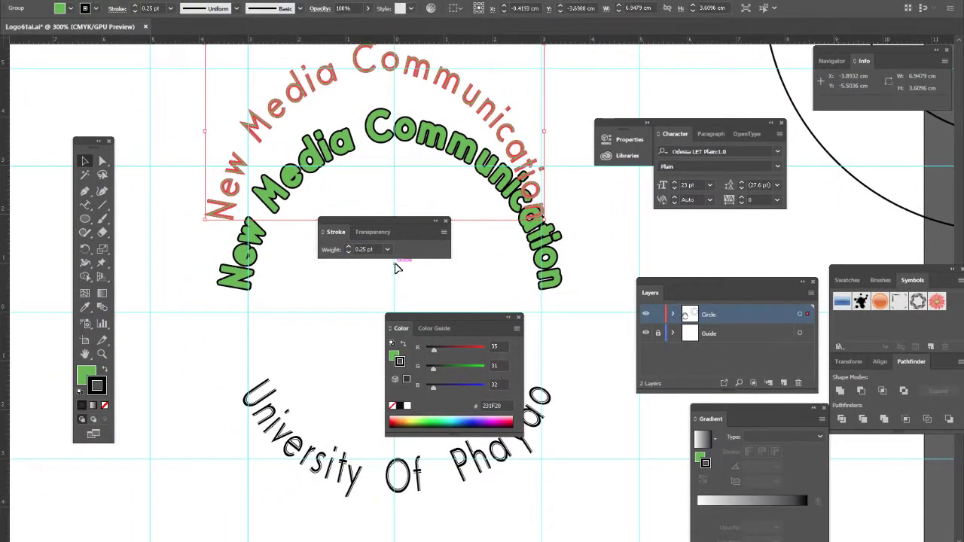
pyautogui.click(574, 113)
pyautogui.click(472, 105)
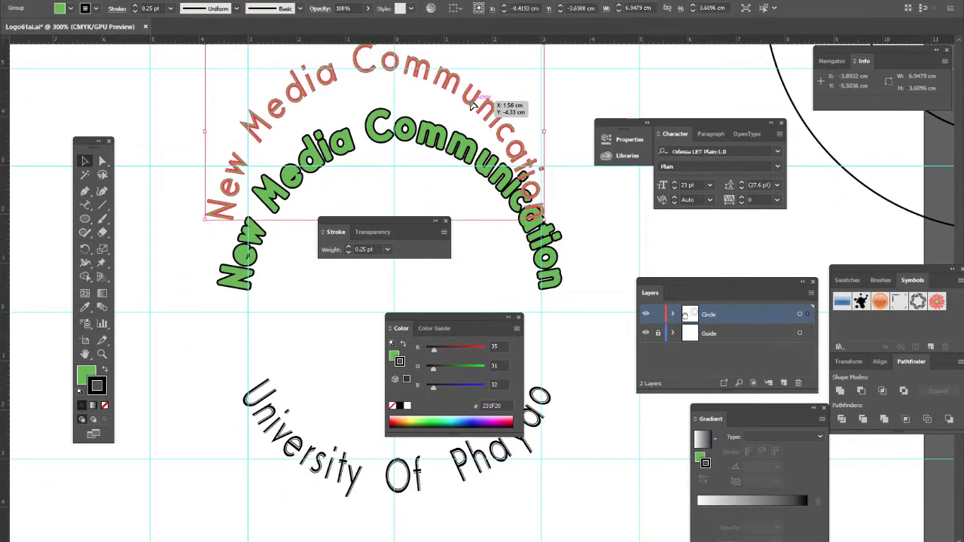
pyautogui.moveTo(472, 106); pyautogui.dragTo(879, 151)
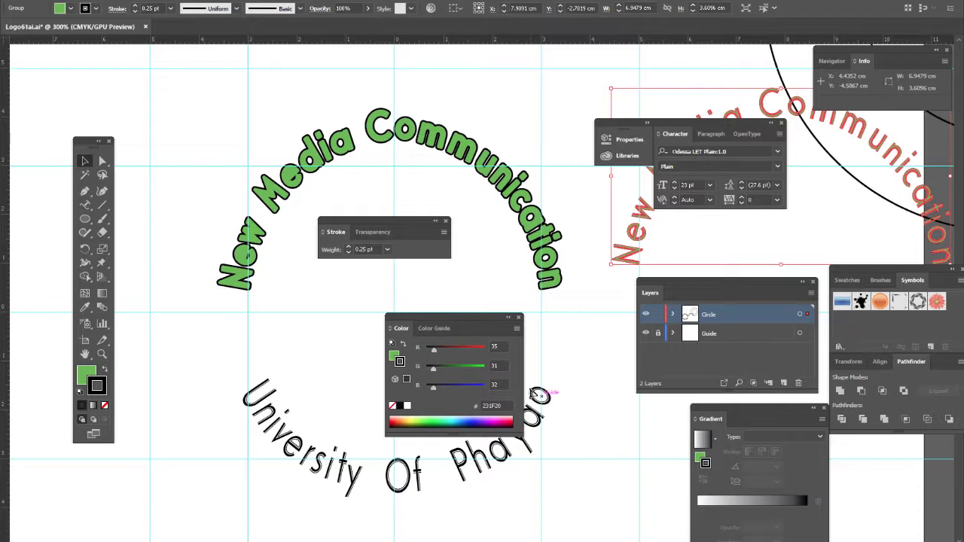
# Group all the green outer "New Media Communication" outlines and set the group's stroke weight to 0.5 pt.
pyautogui.moveTo(380, 223); pyautogui.dragTo(366, 288)
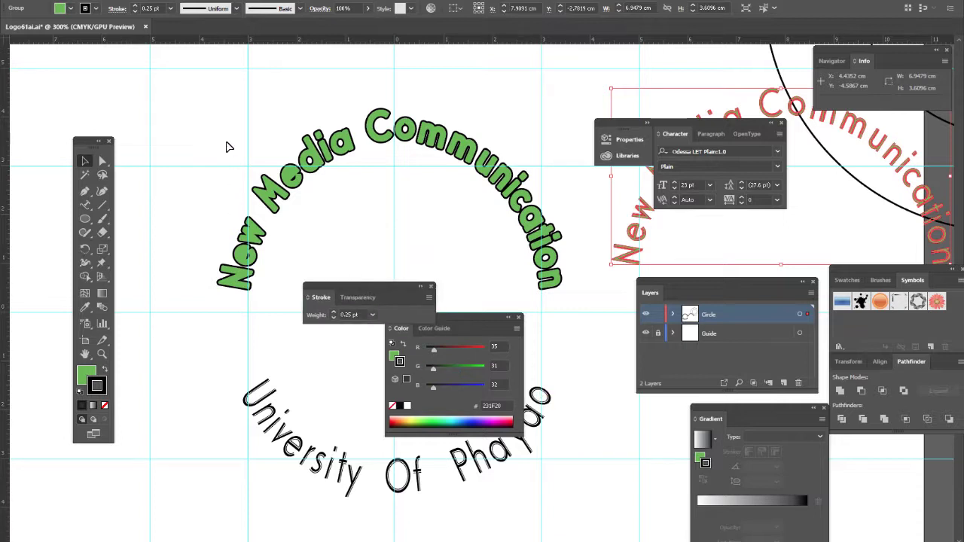
pyautogui.moveTo(320, 149); pyautogui.dragTo(567, 295)
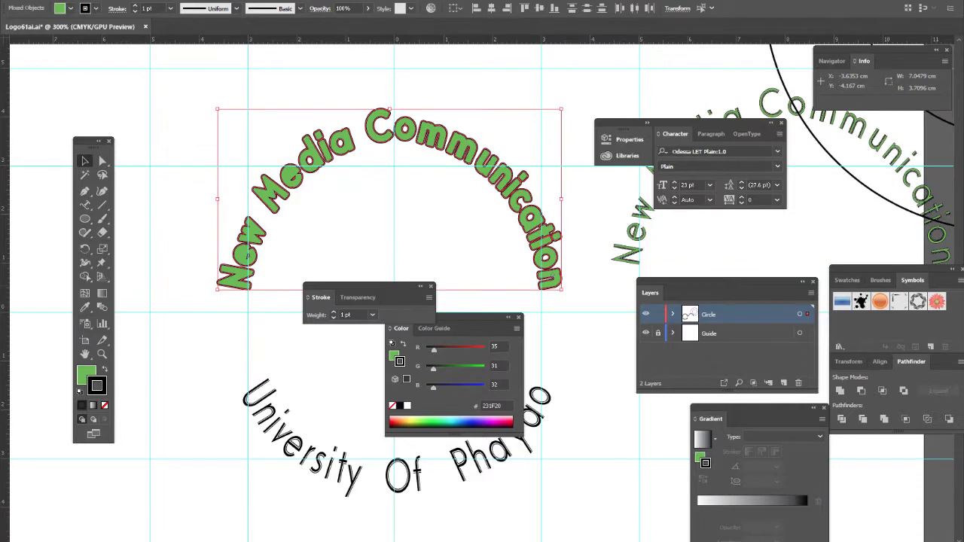
pyautogui.click(75, 0)
pyautogui.click(92, 36)
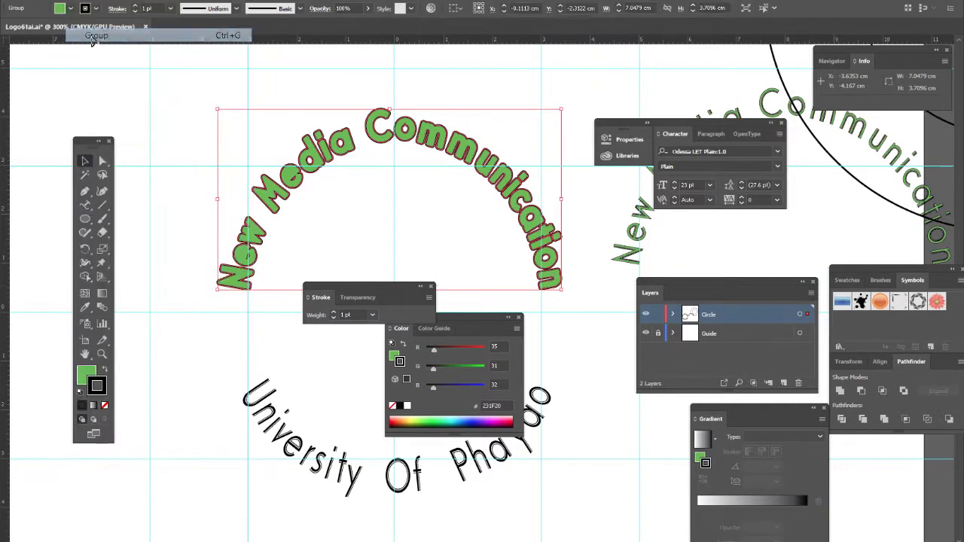
pyautogui.click(372, 315)
pyautogui.click(400, 53)
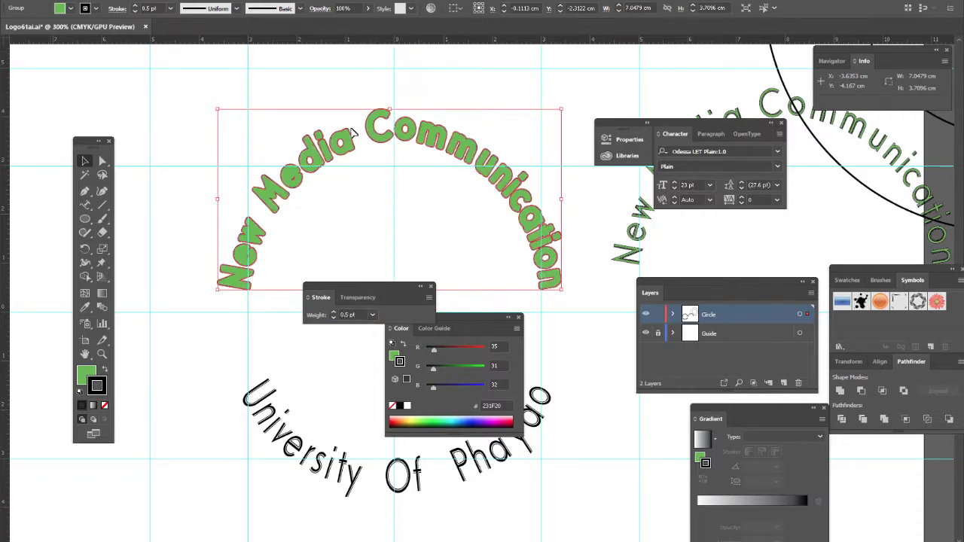
pyautogui.click(191, 266)
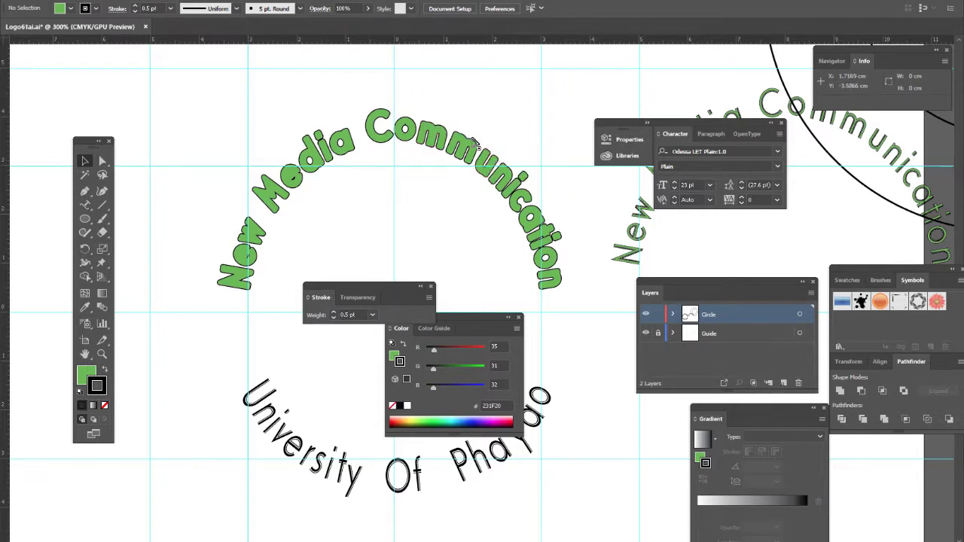
# Move the grouped inner lettering further right, away from the green outer lettering, and select the green outer lettering group.
pyautogui.moveTo(863, 129); pyautogui.dragTo(893, 151)
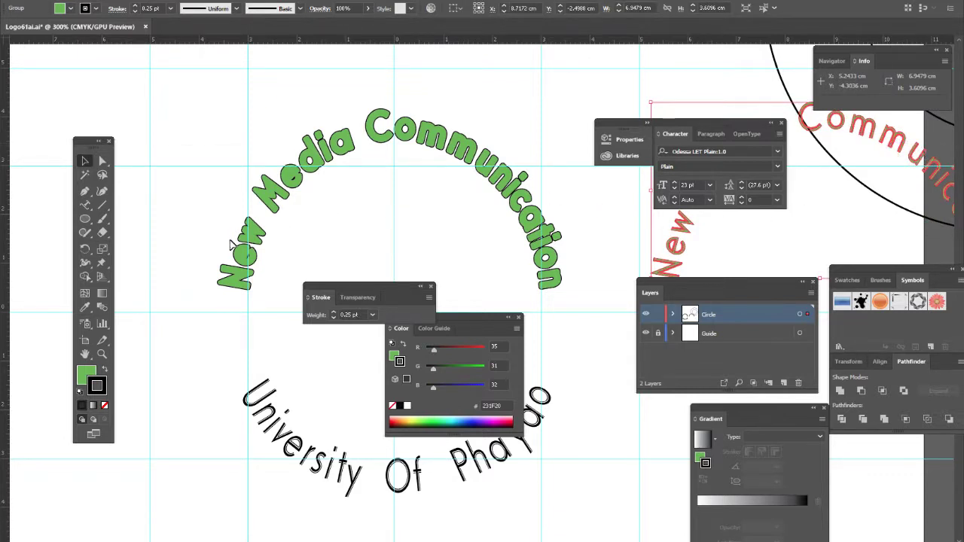
pyautogui.click(279, 213)
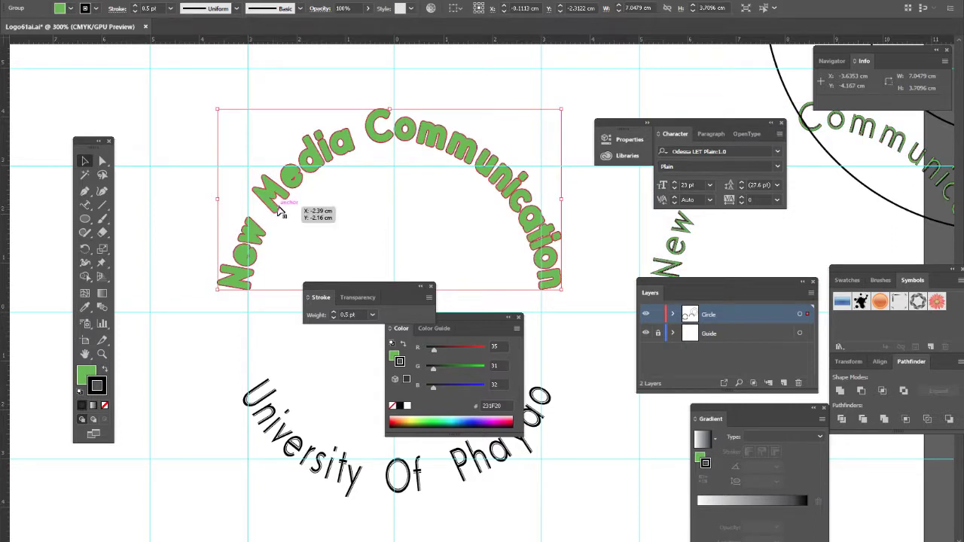
pyautogui.moveTo(674, 531)
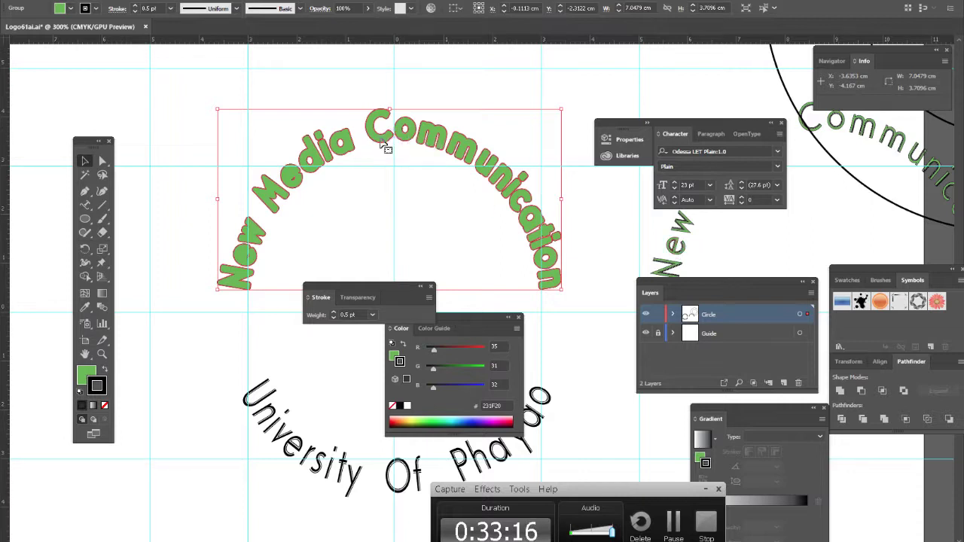
pyautogui.click(673, 521)
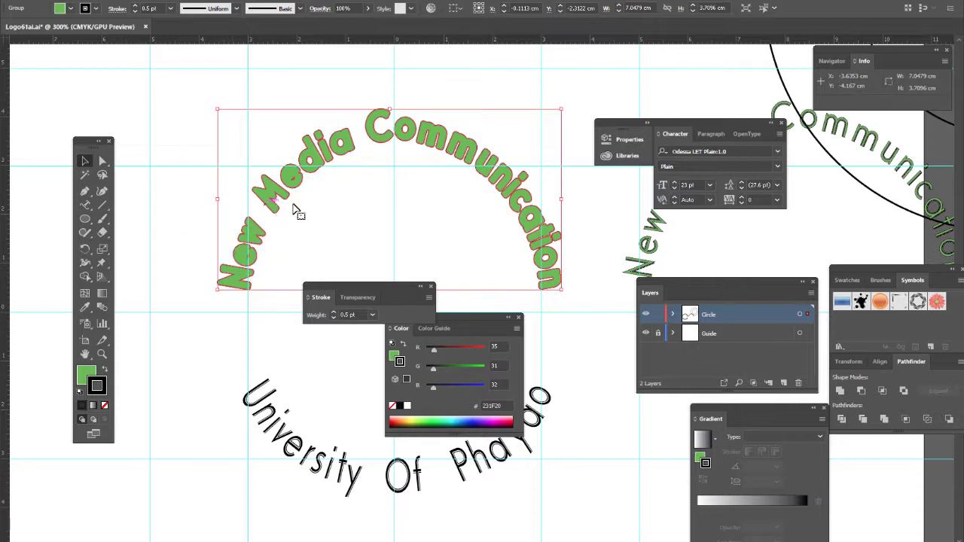
# Start an Offset Path on the green outer lettering with a -0.05 cm offset, previewed, and Miter joins.
pyautogui.click(81, 3)
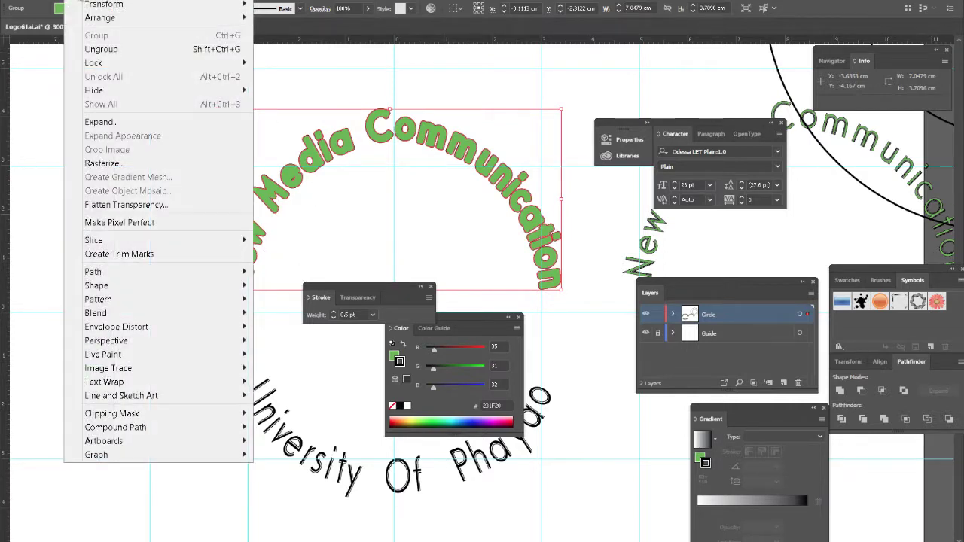
pyautogui.moveTo(110, 279)
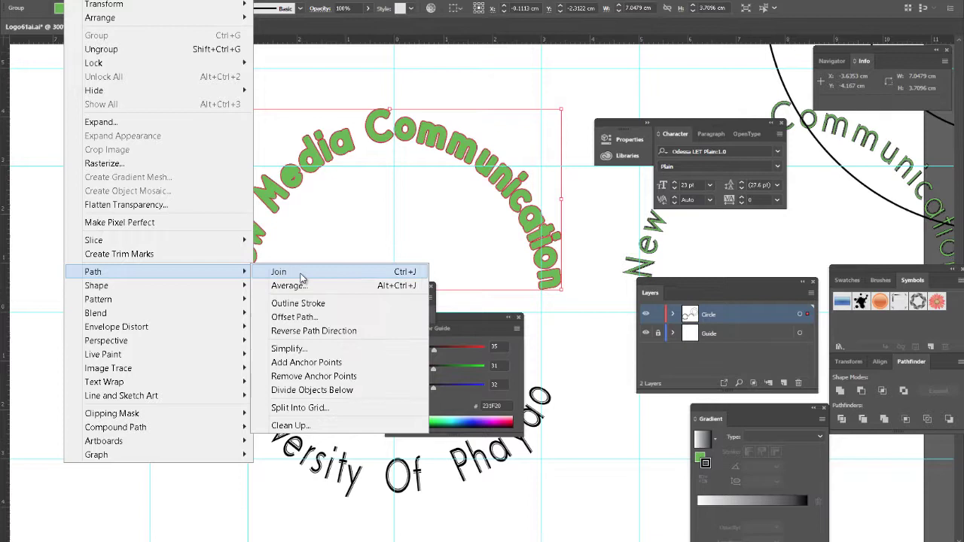
pyautogui.click(293, 317)
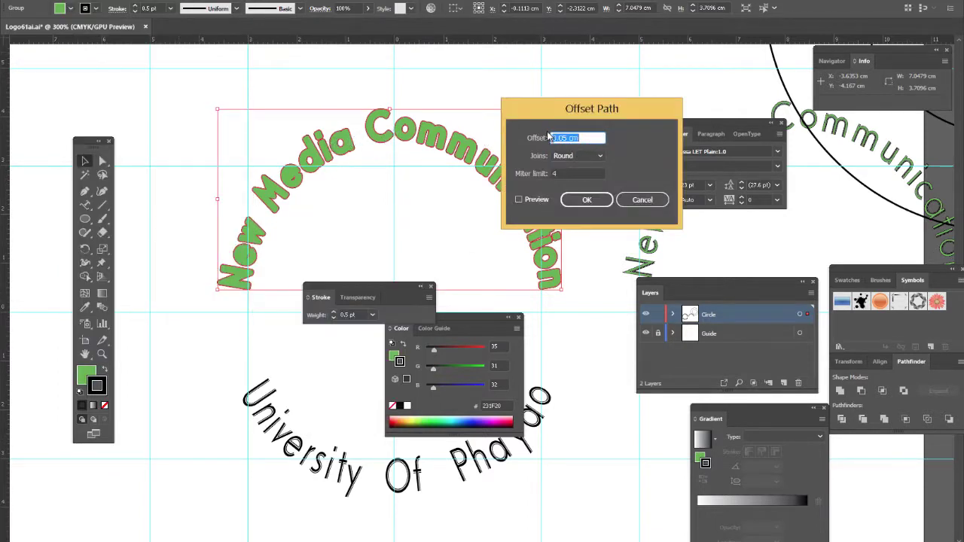
pyautogui.click(552, 137)
pyautogui.write('-')
pyautogui.click(523, 200)
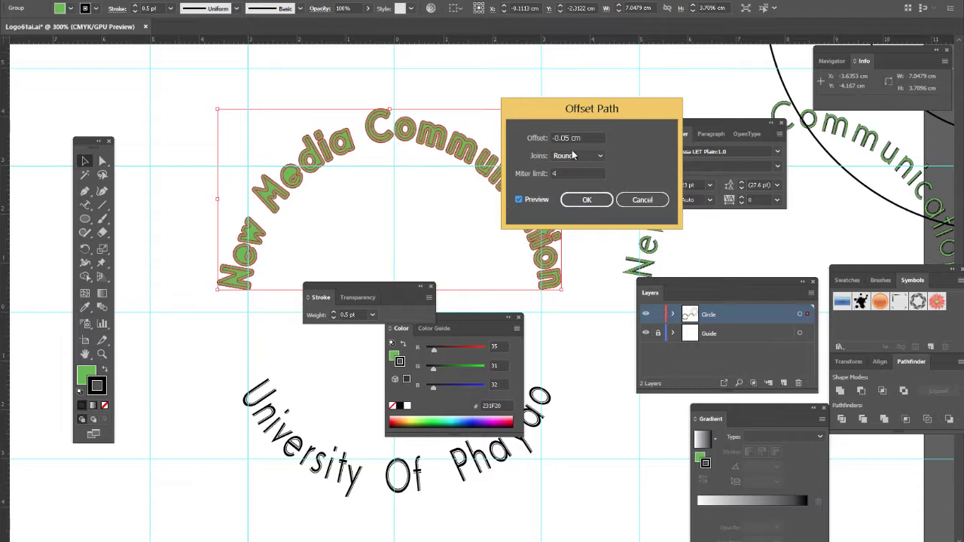
pyautogui.click(599, 155)
pyautogui.click(592, 171)
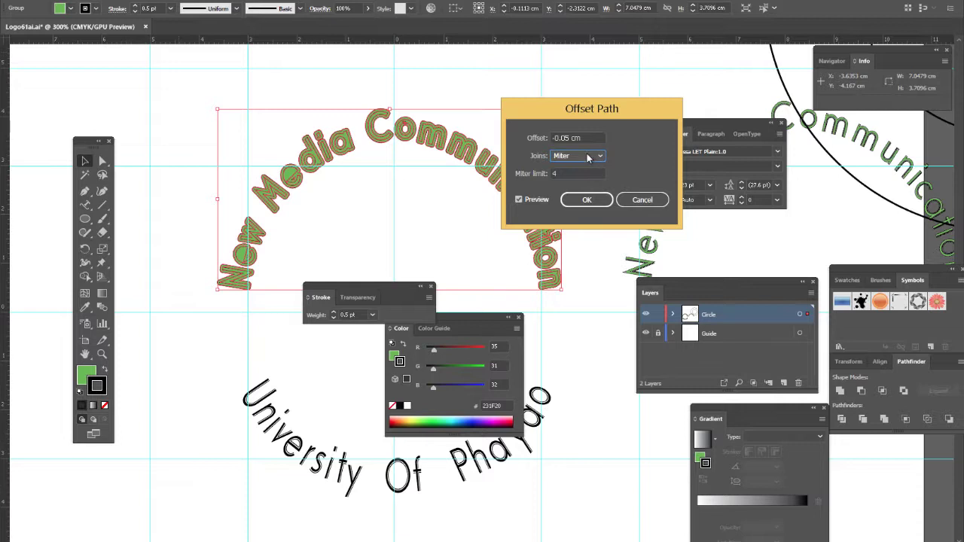
# Preview a -0.06 cm offset on the green lettering, and apply the path offset with -0.04 cm instead.
pyautogui.click(569, 138)
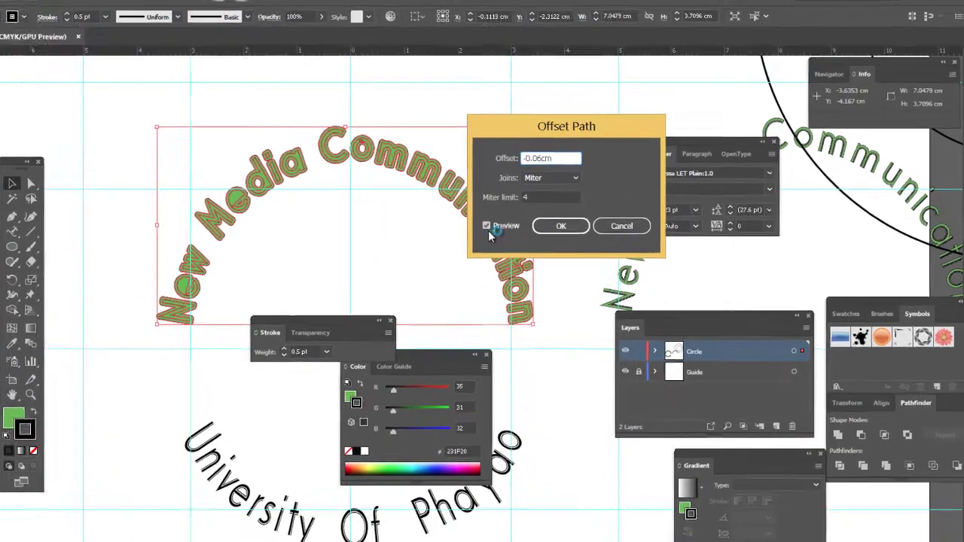
pyautogui.click(518, 200)
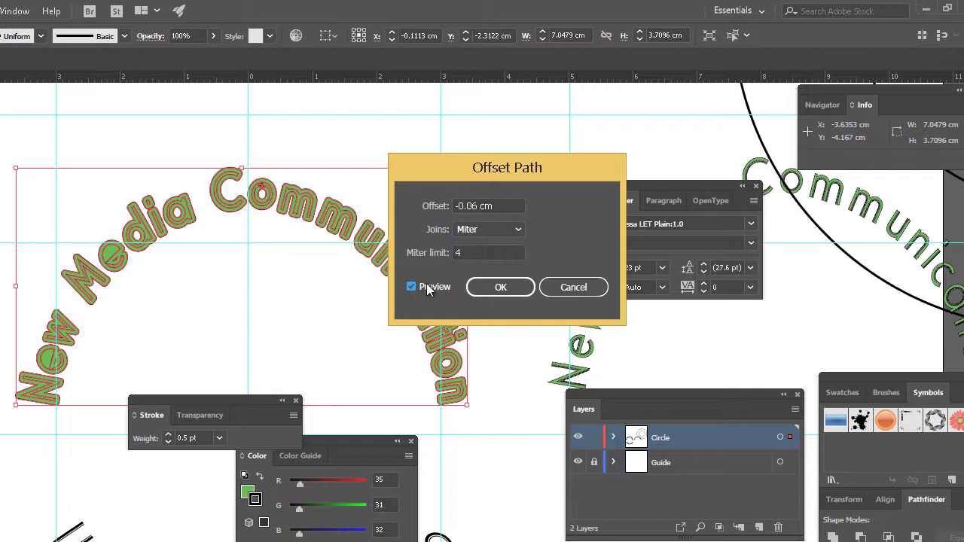
pyautogui.click(482, 206)
pyautogui.doubleClick(471, 206)
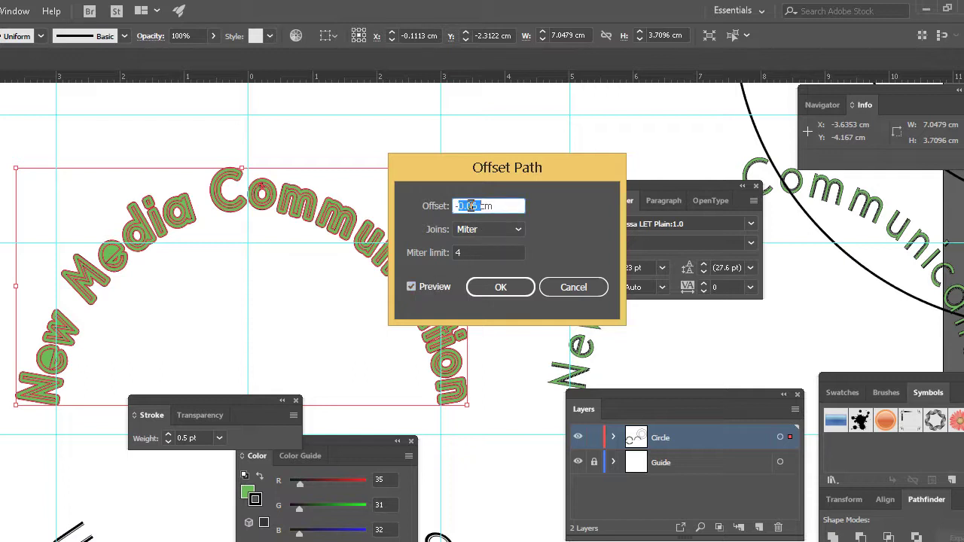
pyautogui.click(473, 205)
pyautogui.write('4')
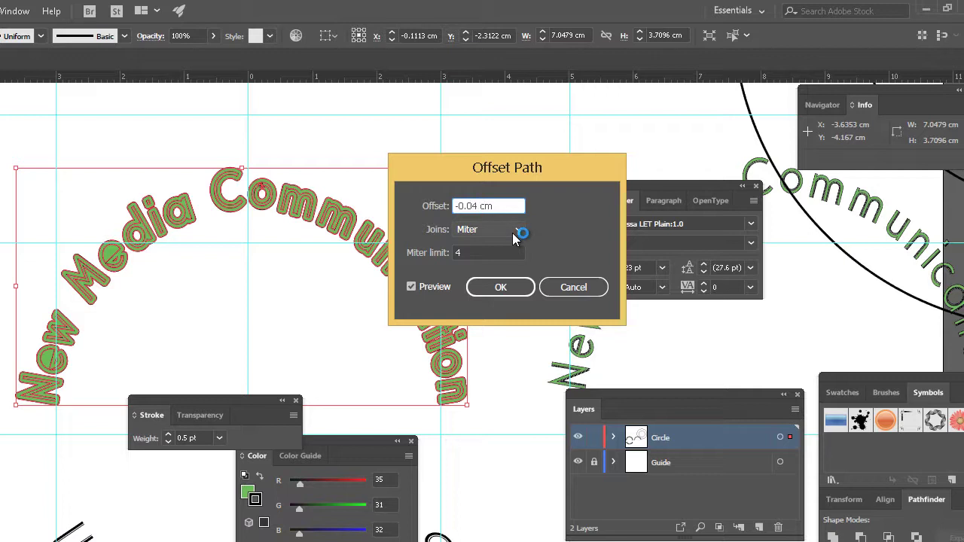
pyautogui.click(411, 287)
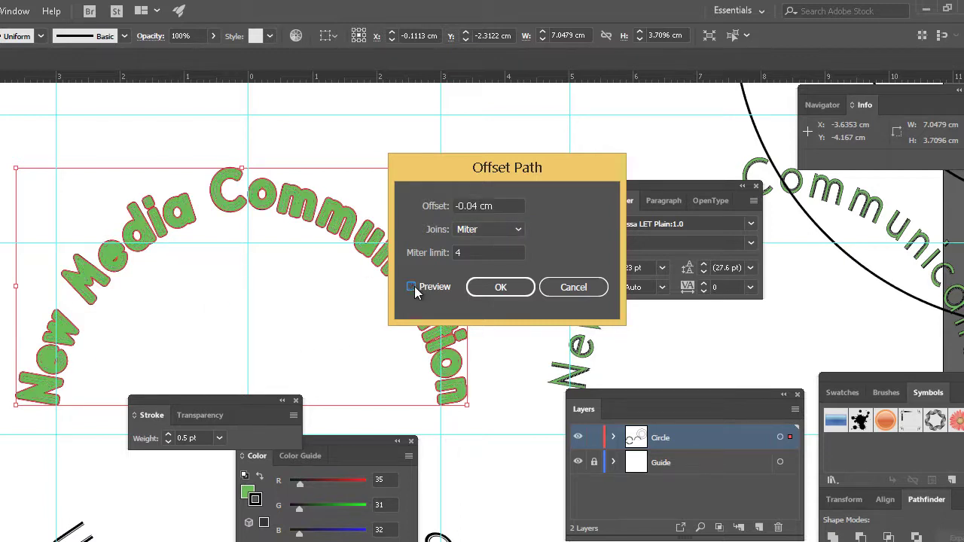
pyautogui.click(412, 287)
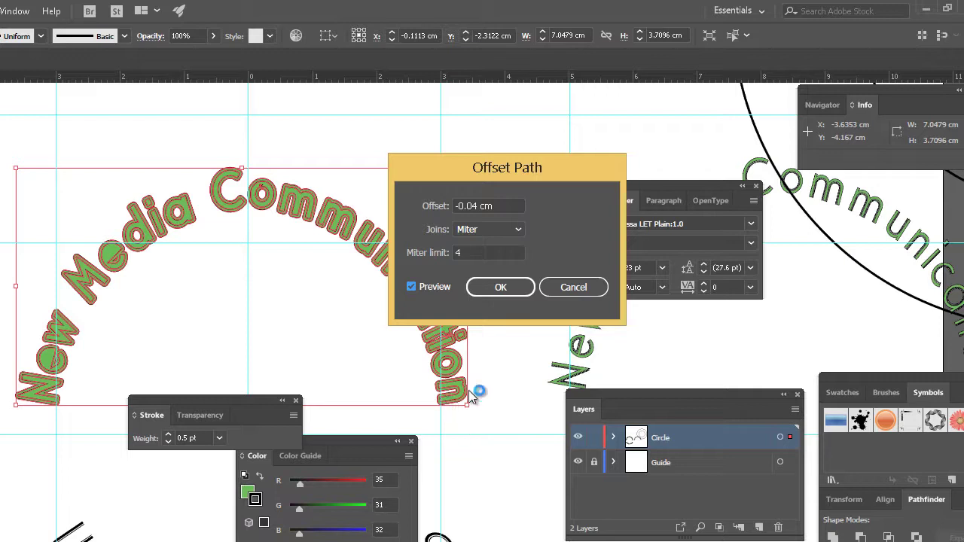
pyautogui.moveTo(507, 166); pyautogui.dragTo(702, 206)
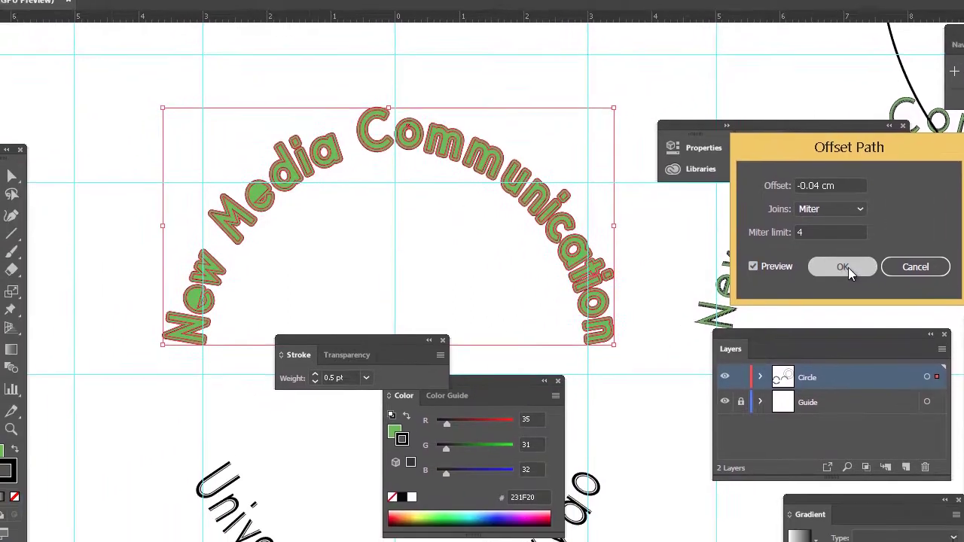
pyautogui.click(842, 267)
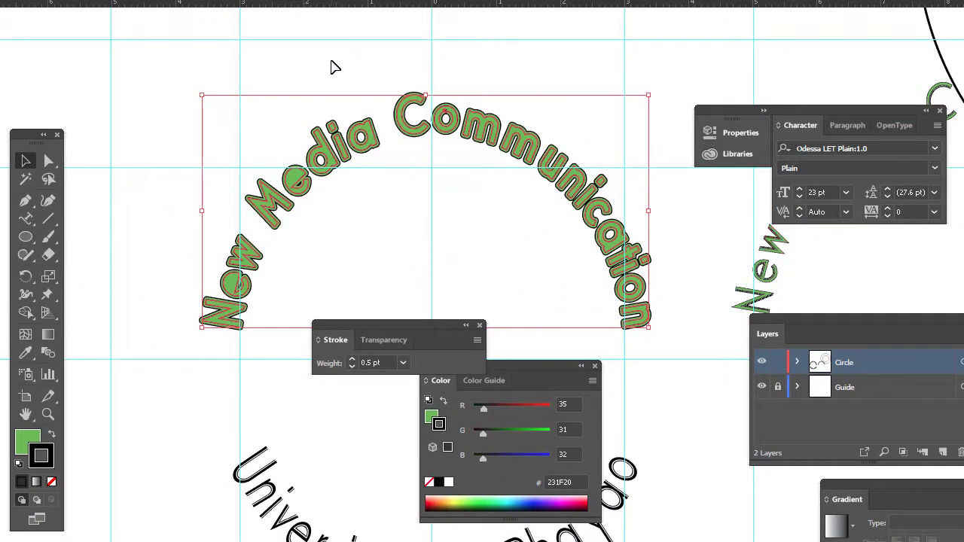
# Set the stroke colour of the new inner offset paths to crimson BC1344 and deselect them.
pyautogui.doubleClick(47, 458)
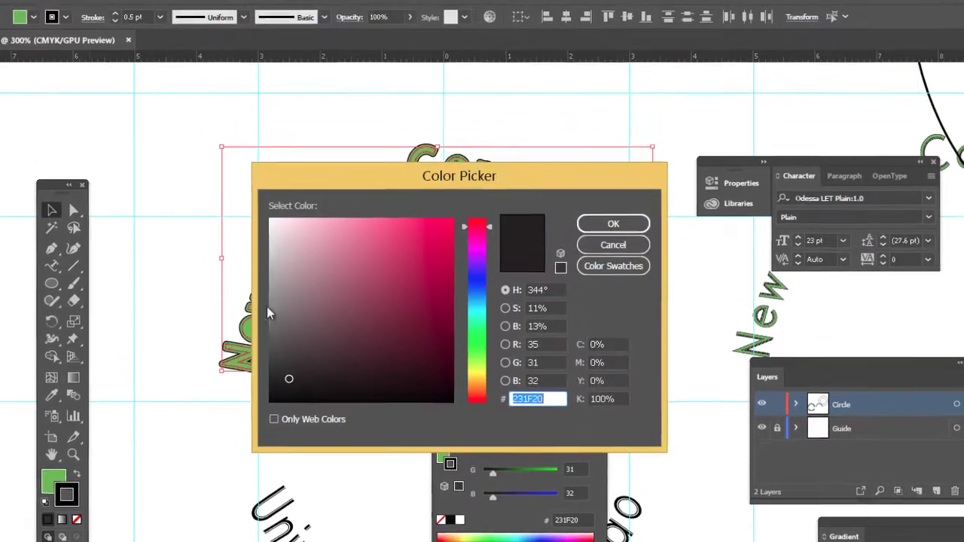
pyautogui.moveTo(429, 241); pyautogui.dragTo(436, 265)
pyautogui.click(613, 223)
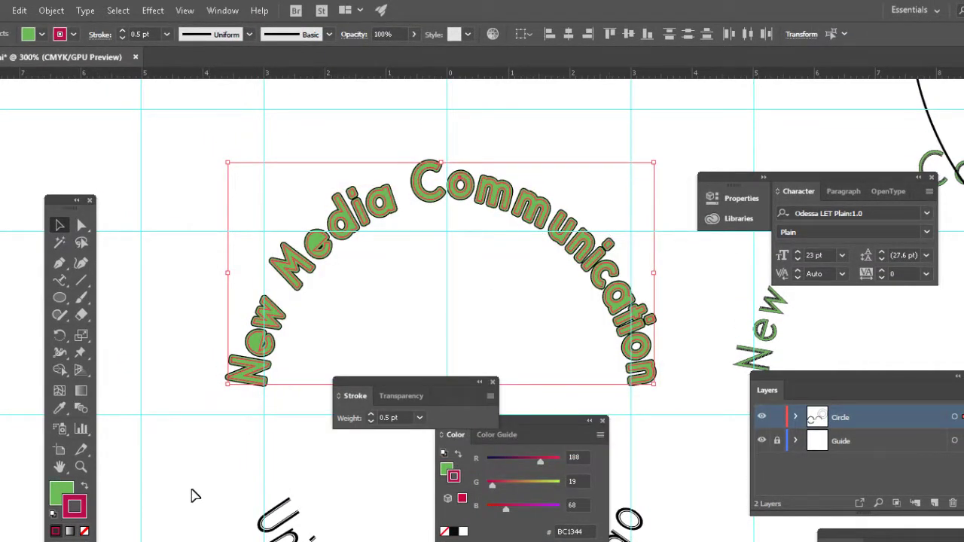
pyautogui.click(192, 495)
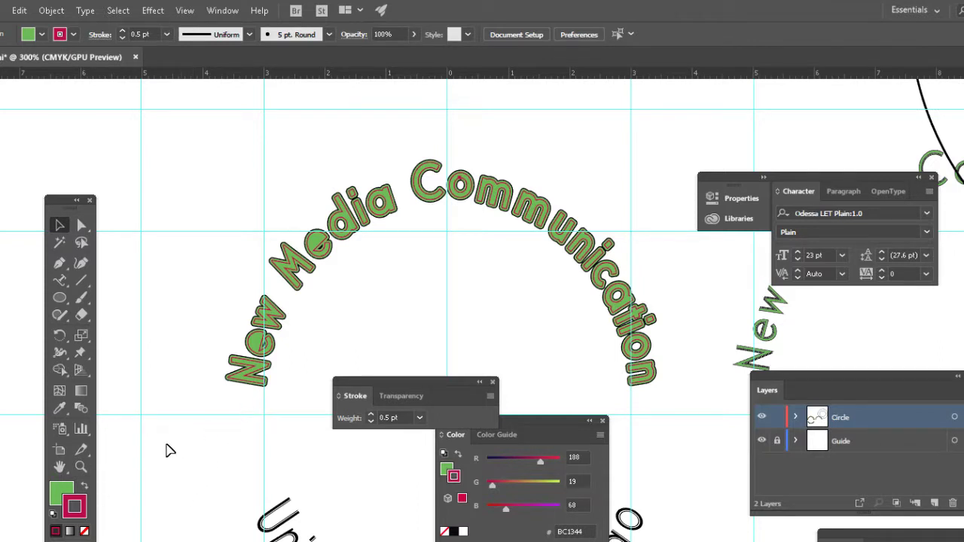
# Set the stroke colour of the whole green lettering group to dark blue 060C89 and deselect it.
pyautogui.click(230, 386)
pyautogui.doubleClick(82, 509)
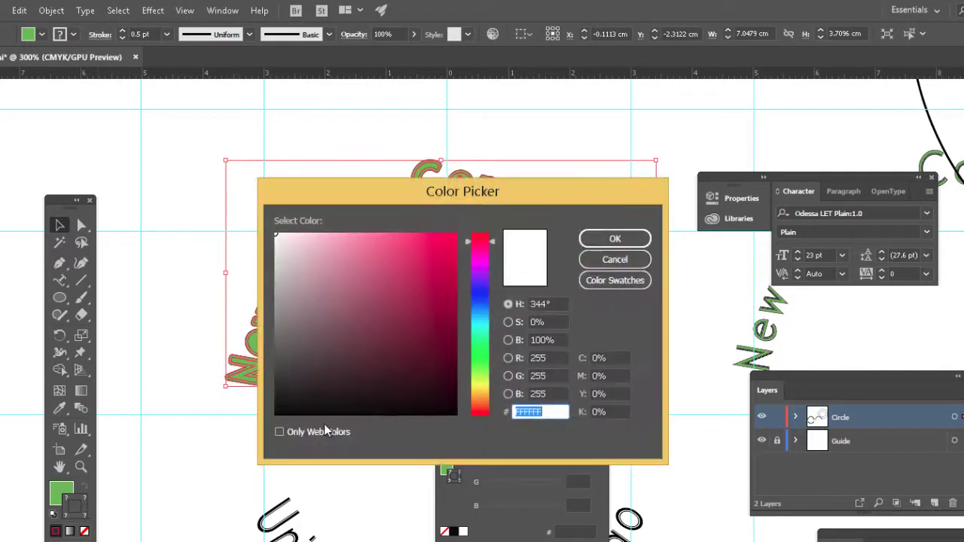
pyautogui.click(485, 296)
pyautogui.moveTo(449, 353); pyautogui.dragTo(450, 317)
pyautogui.click(613, 239)
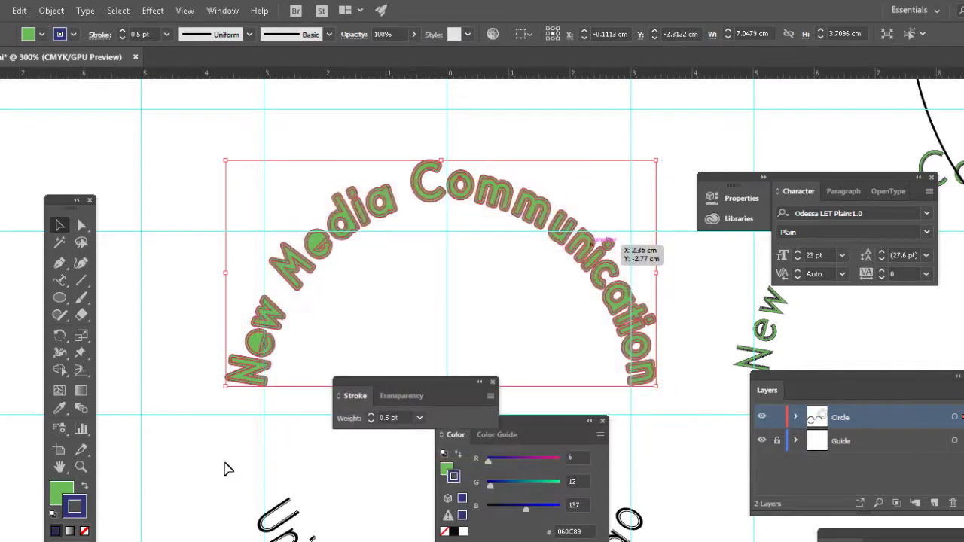
pyautogui.click(175, 476)
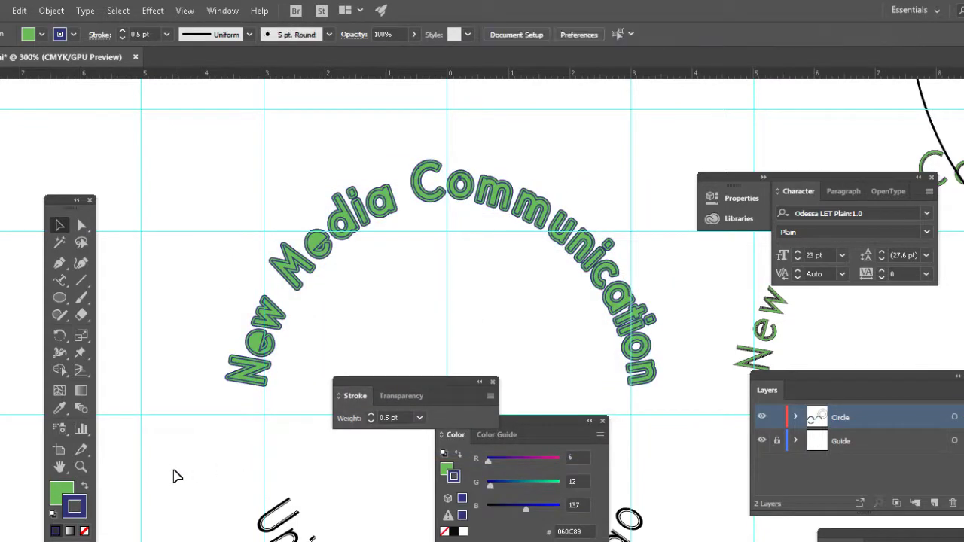
# Set the stroke colour of the whole green lettering group to dark red A00B39 and deselect it.
pyautogui.click(254, 388)
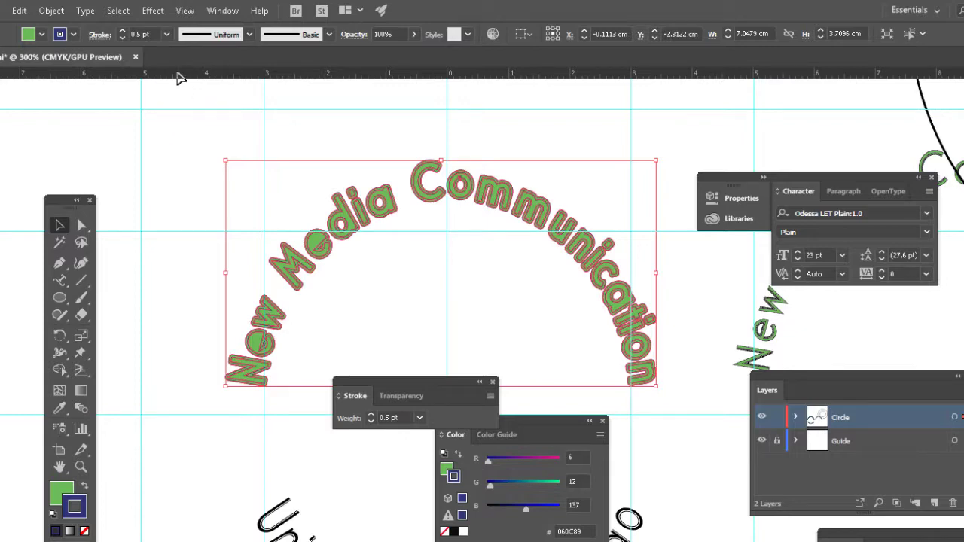
pyautogui.doubleClick(75, 506)
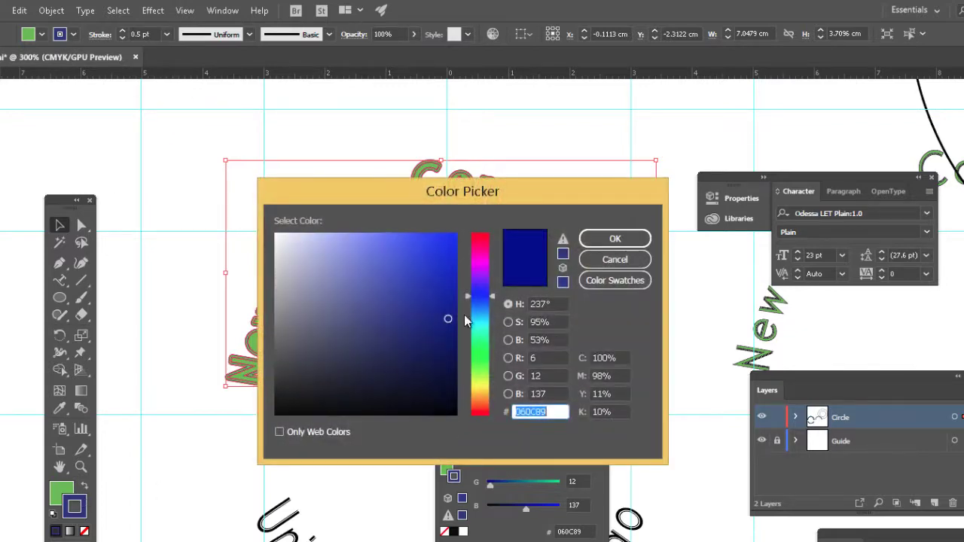
pyautogui.click(480, 241)
pyautogui.click(454, 240)
pyautogui.click(446, 300)
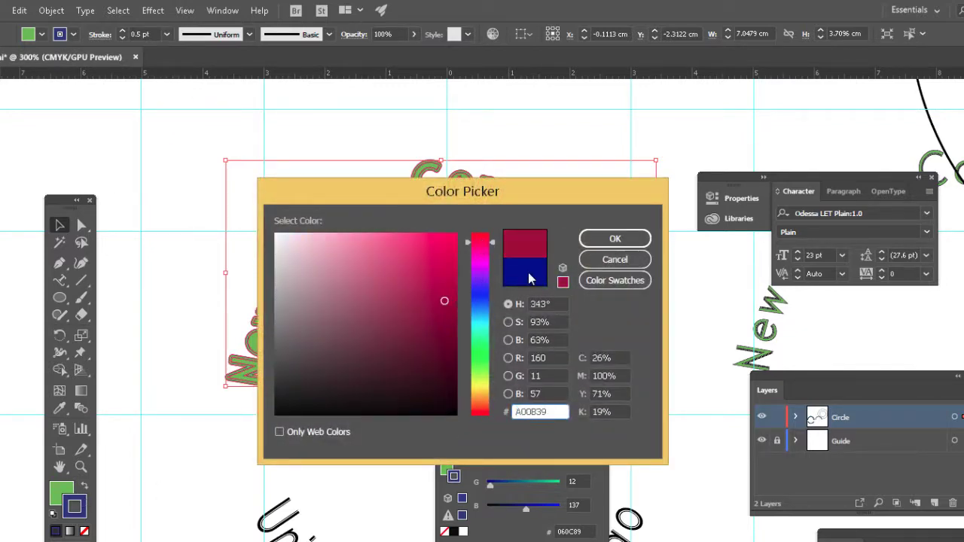
pyautogui.click(615, 239)
pyautogui.click(216, 497)
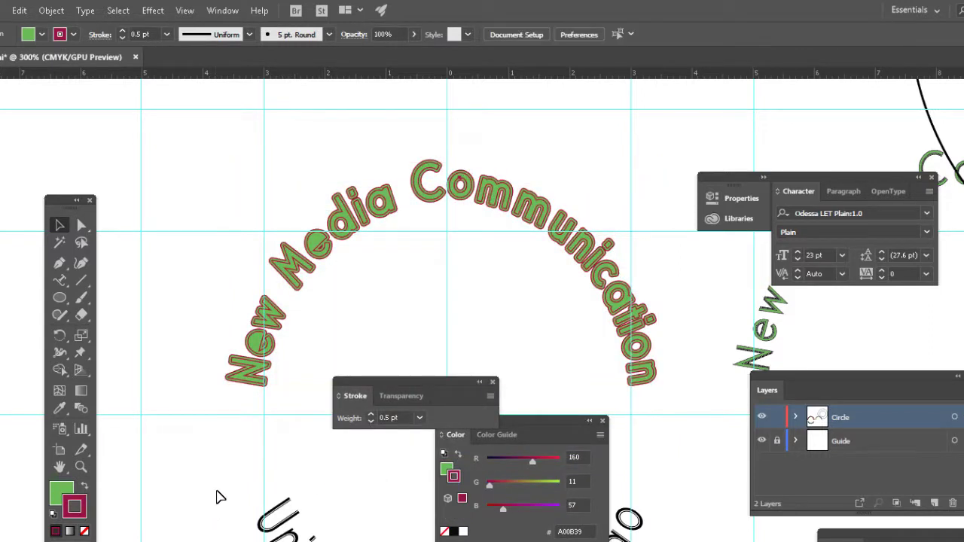
# Ungroup the red-stroked green "New Media Communication" lettering and deselect its parts.
pyautogui.click(512, 484)
pyautogui.click(247, 360)
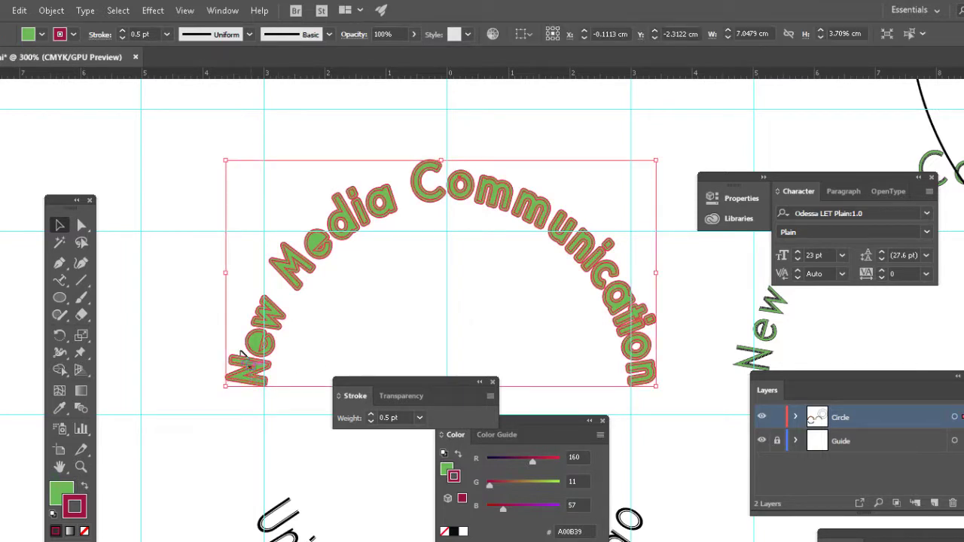
pyautogui.click(50, 10)
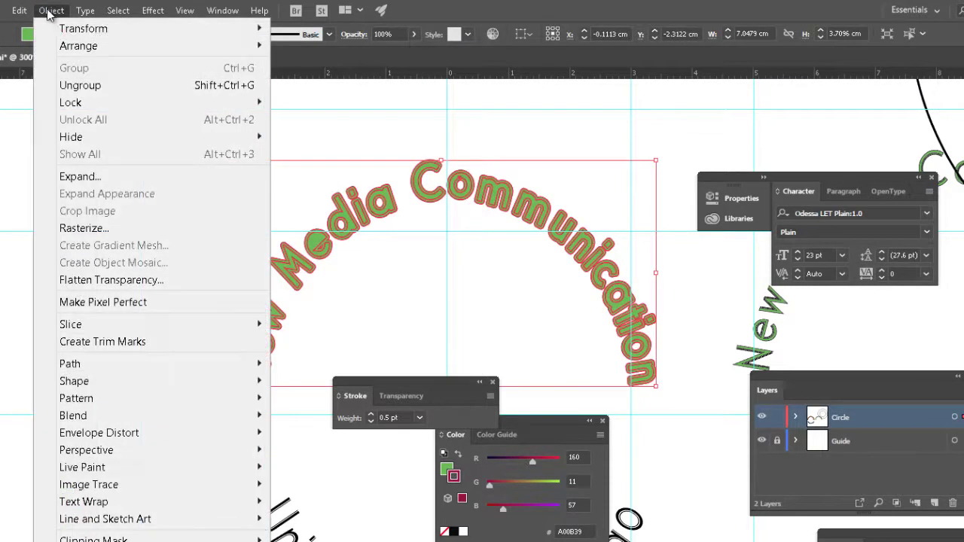
pyautogui.click(75, 85)
pyautogui.click(168, 243)
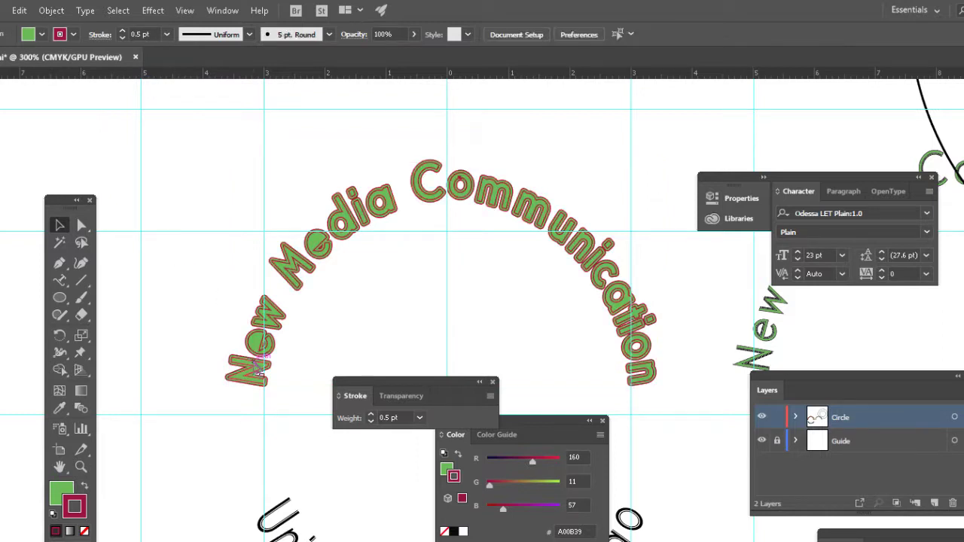
# Try an off-white F6F7F5 fill on the inner "N" shape of "New", and undo the fill.
pyautogui.click(262, 371)
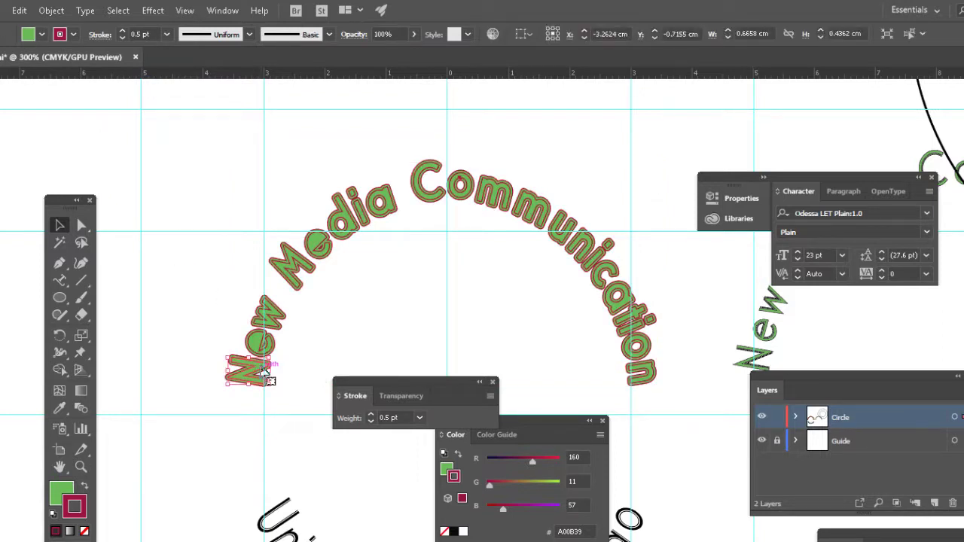
pyautogui.doubleClick(62, 491)
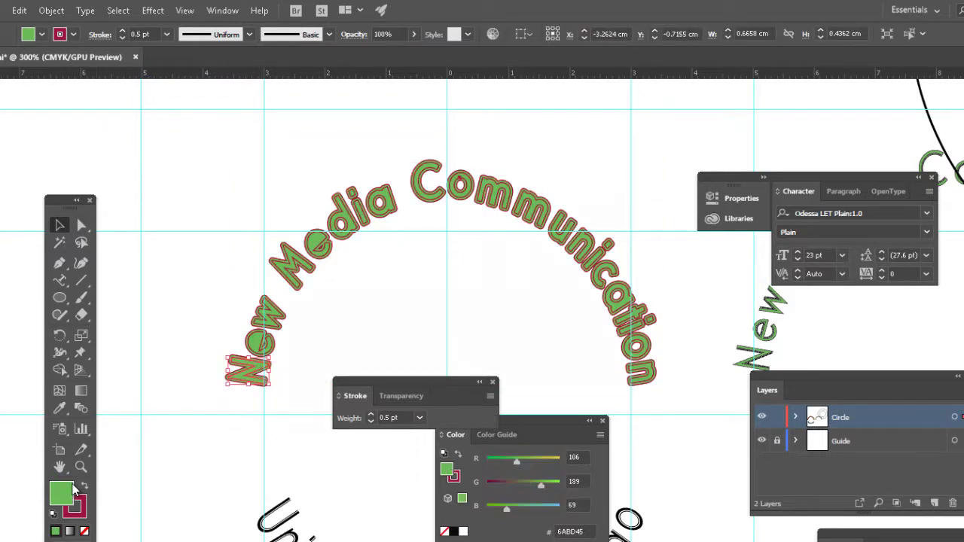
pyautogui.click(275, 238)
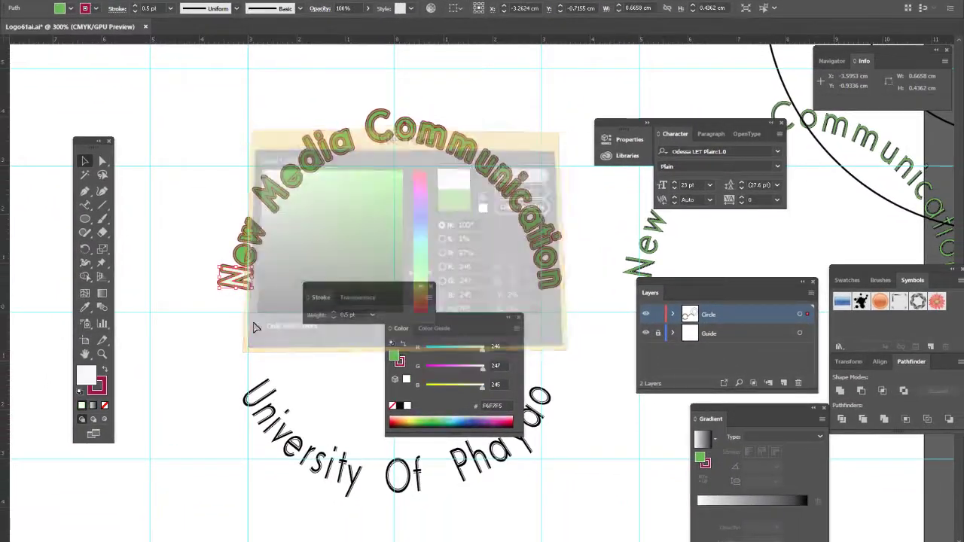
pyautogui.click(198, 355)
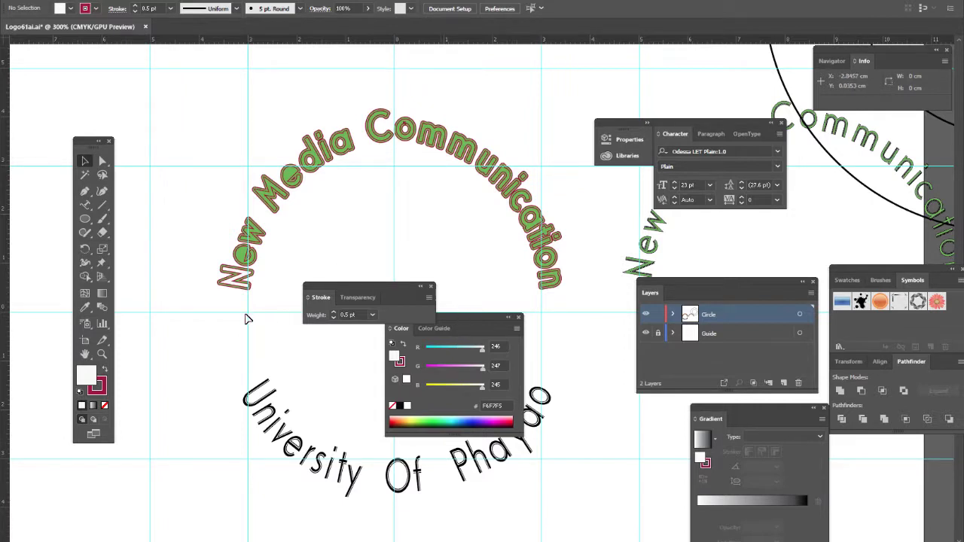
pyautogui.hotkey('ctrl', 'z')
pyautogui.click(189, 377)
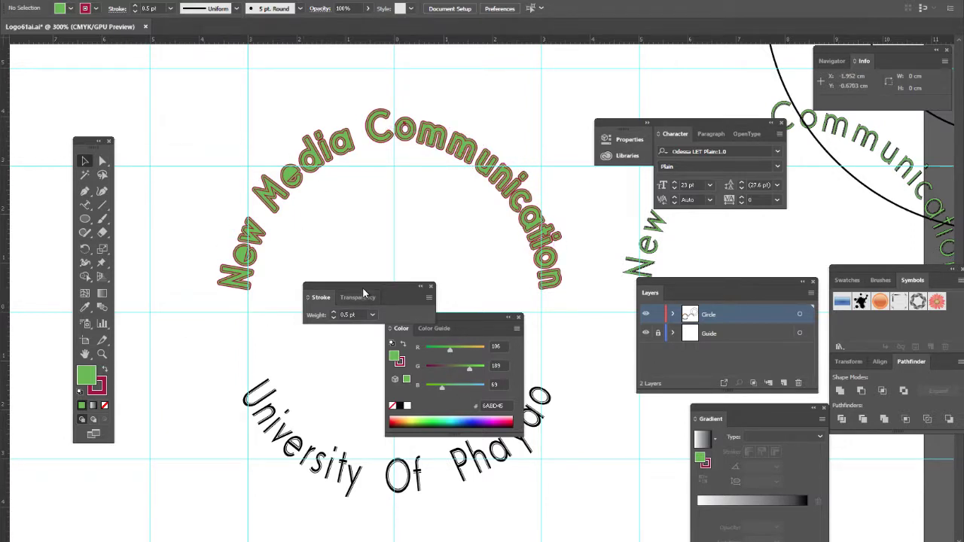
# Group all parts of the red-stroked green "New Media Communication" lettering and deselect the group.
pyautogui.moveTo(371, 289)
pyautogui.mouseDown()
pyautogui.moveTo(770, 91)
pyautogui.moveTo(629, 75)
pyautogui.mouseUp()
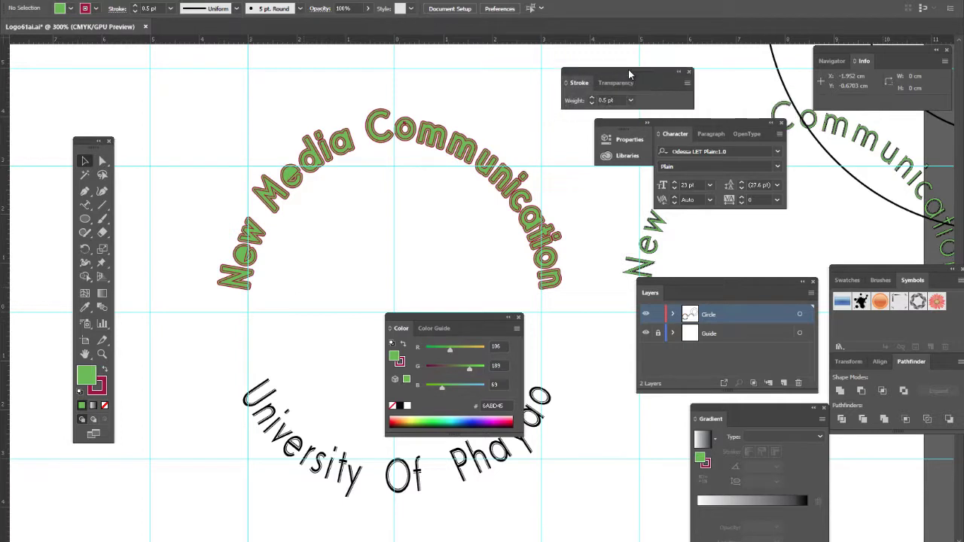
pyautogui.moveTo(185, 92); pyautogui.dragTo(580, 307)
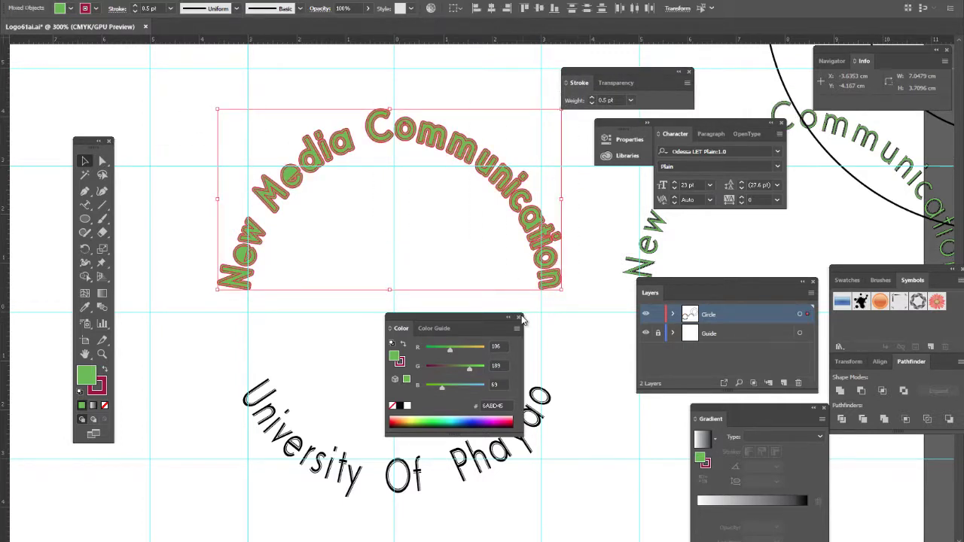
pyautogui.click(83, 2)
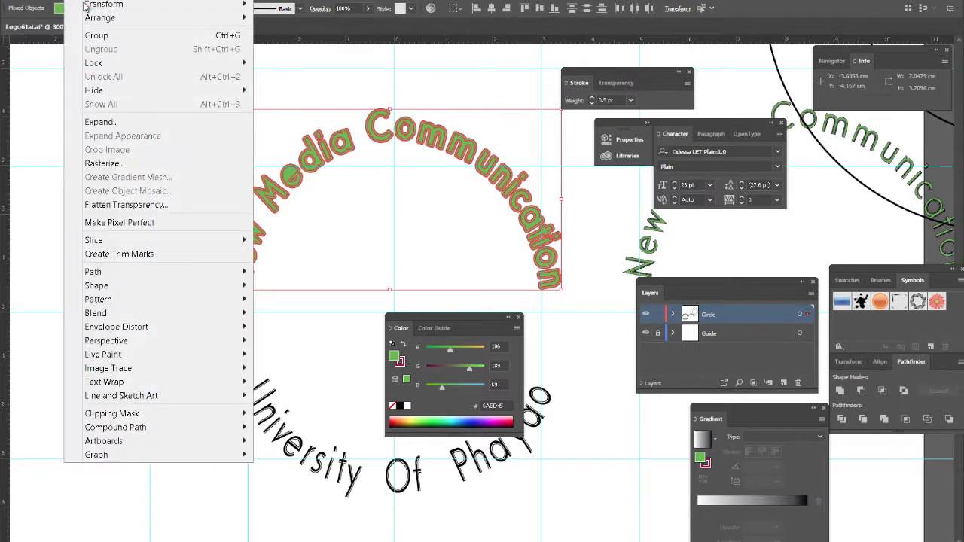
pyautogui.click(125, 36)
pyautogui.click(195, 387)
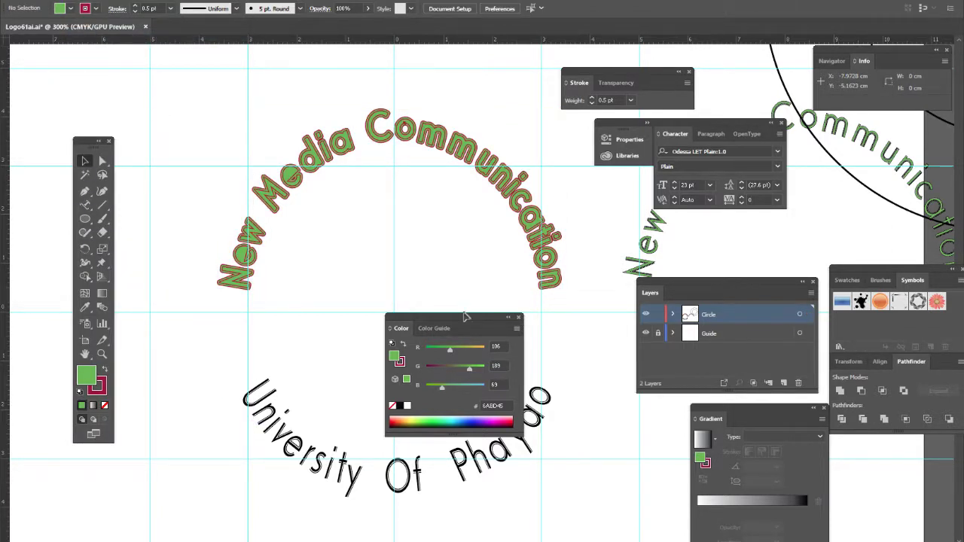
# Offset the paths of the black "University Of Phayao" lettering by 0.05 cm with round joins.
pyautogui.moveTo(465, 317); pyautogui.dragTo(638, 399)
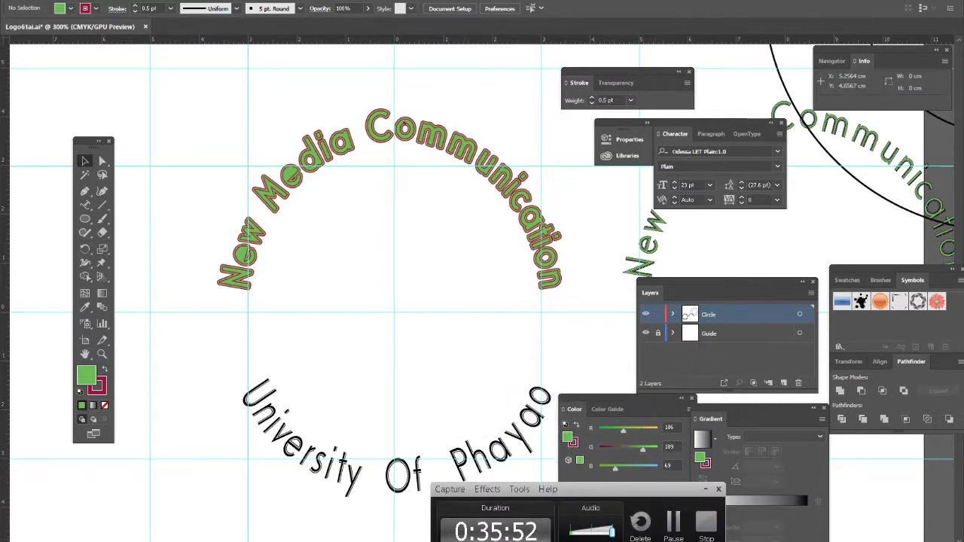
pyautogui.click(498, 452)
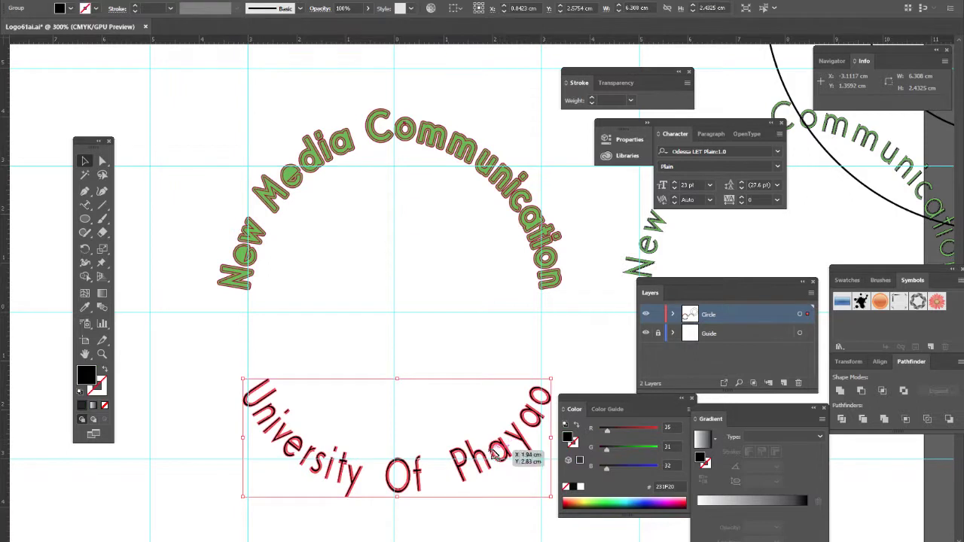
pyautogui.click(79, 1)
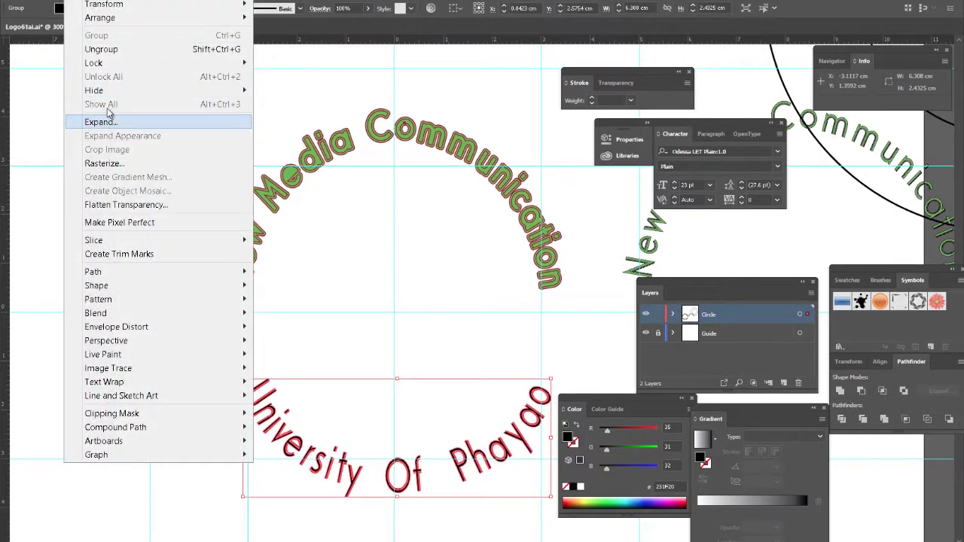
pyautogui.moveTo(105, 273)
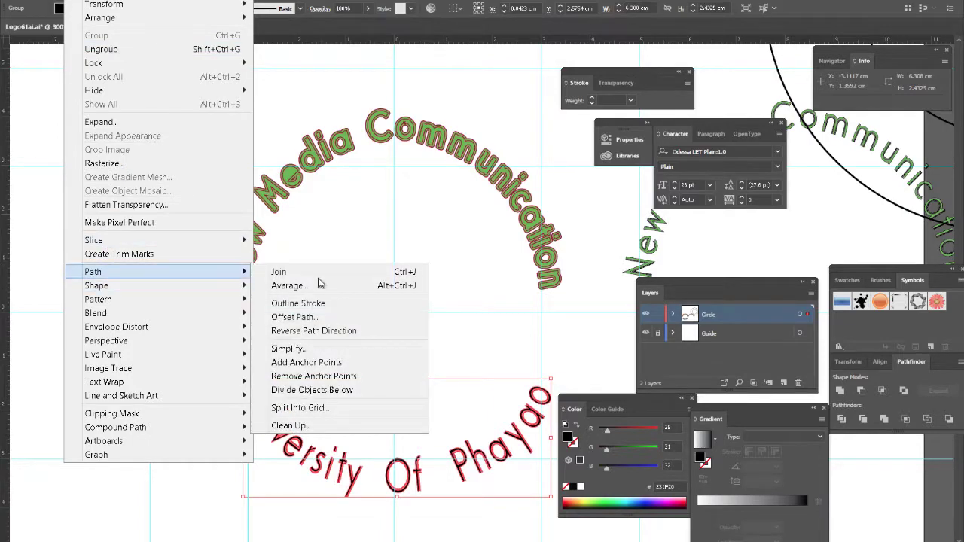
pyautogui.click(325, 317)
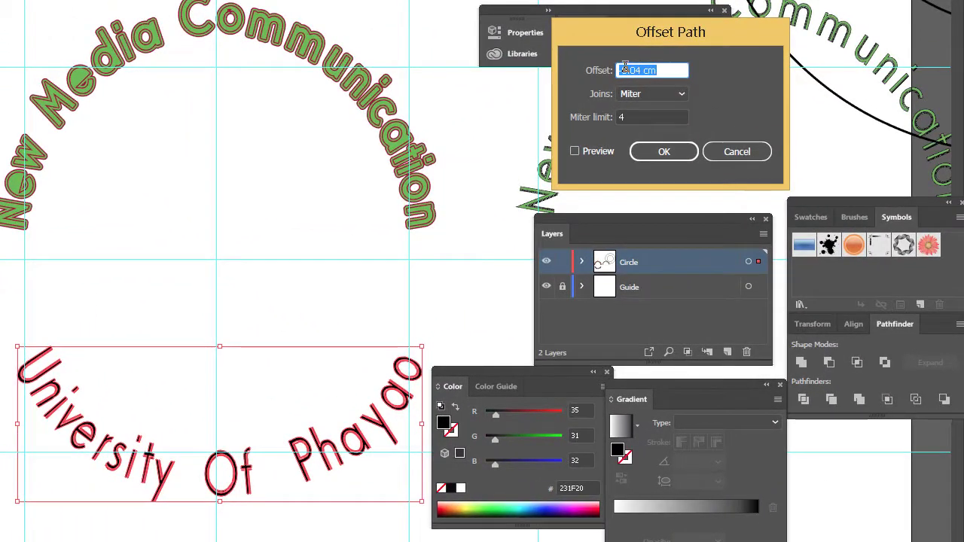
pyautogui.click(645, 99)
pyautogui.press('Delete')
pyautogui.write('5')
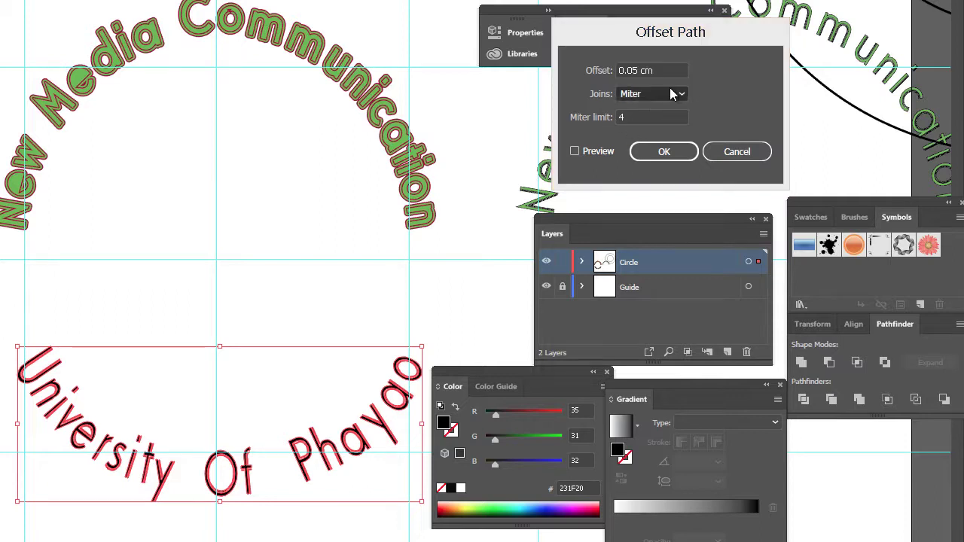
pyautogui.click(669, 91)
pyautogui.click(660, 120)
pyautogui.click(584, 154)
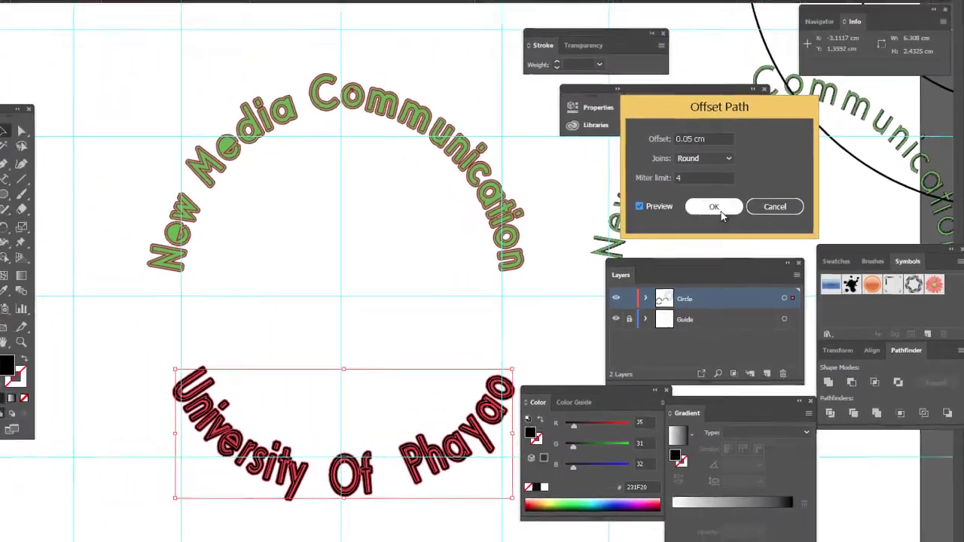
pyautogui.click(664, 152)
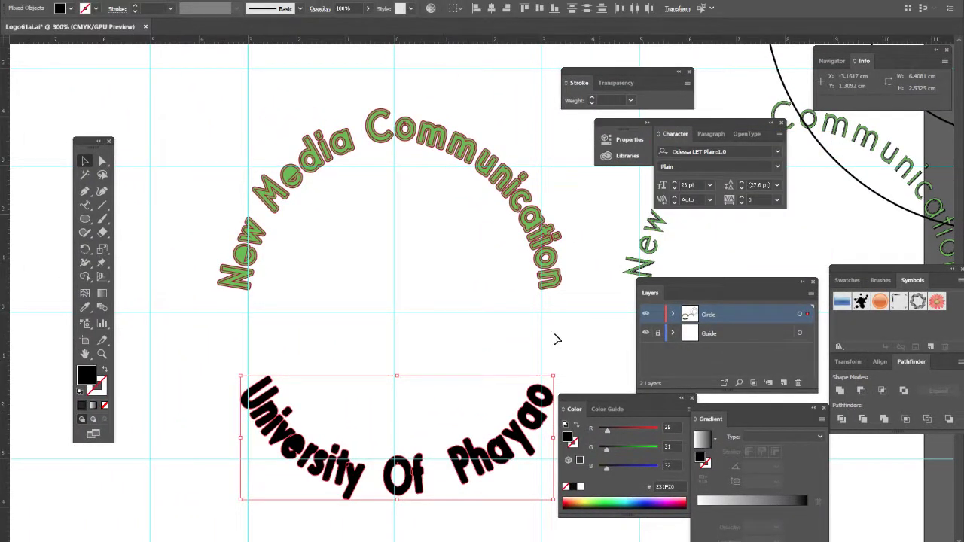
pyautogui.doubleClick(85, 376)
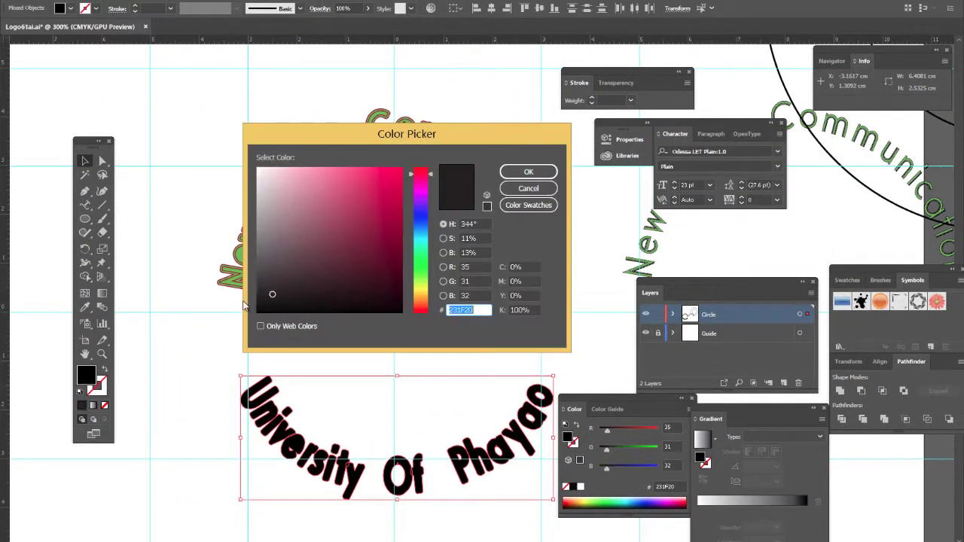
pyautogui.click(533, 191)
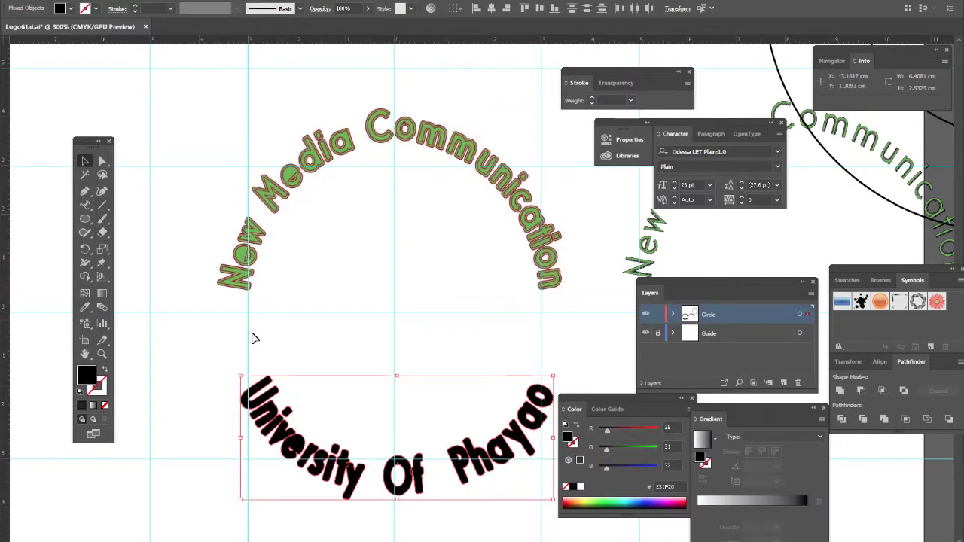
pyautogui.press('i')
pyautogui.click(219, 265)
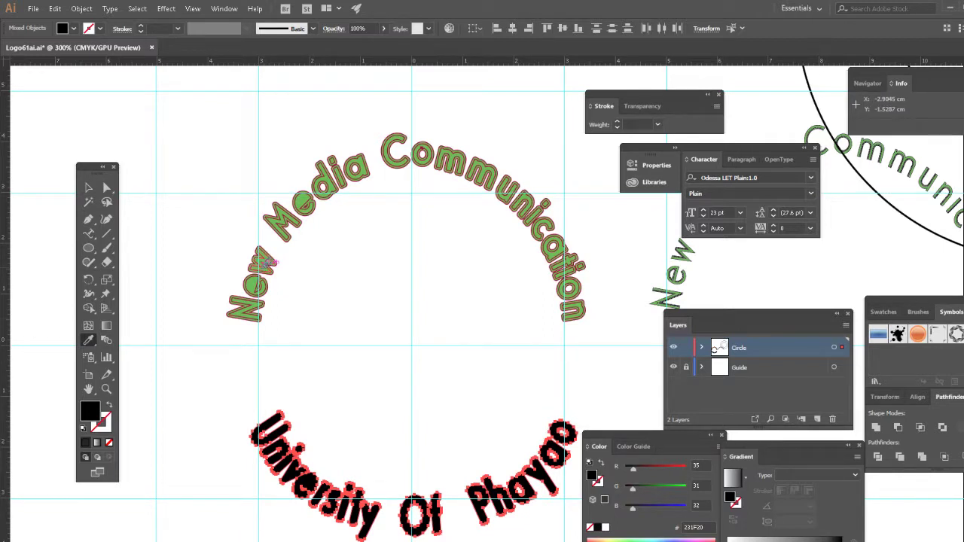
# Fill the offset outlines of "University Of Phayao" with purple B40DF9 and deselect the lettering.
pyautogui.doubleClick(89, 410)
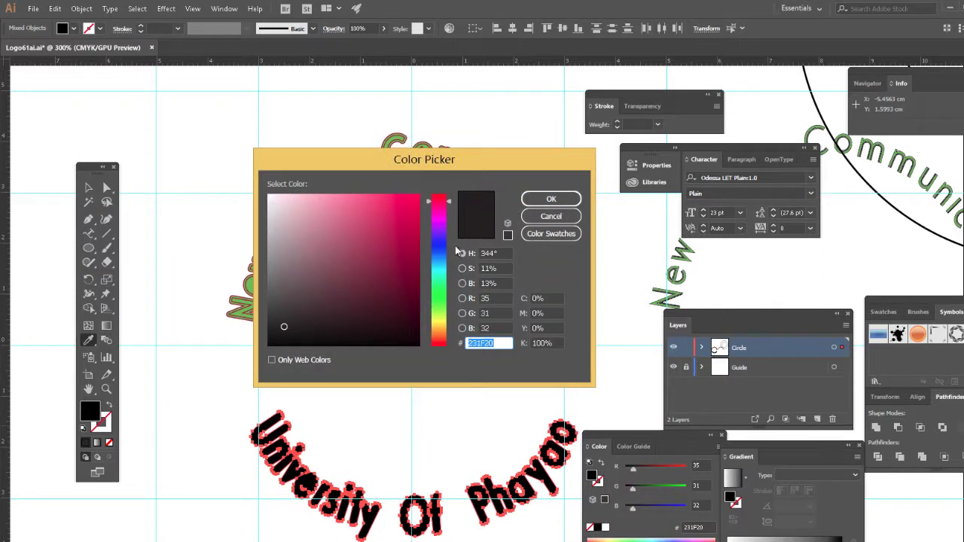
pyautogui.moveTo(441, 239)
pyautogui.mouseDown()
pyautogui.moveTo(440, 226)
pyautogui.moveTo(394, 220)
pyautogui.moveTo(385, 199)
pyautogui.moveTo(421, 196)
pyautogui.moveTo(412, 197)
pyautogui.mouseUp()
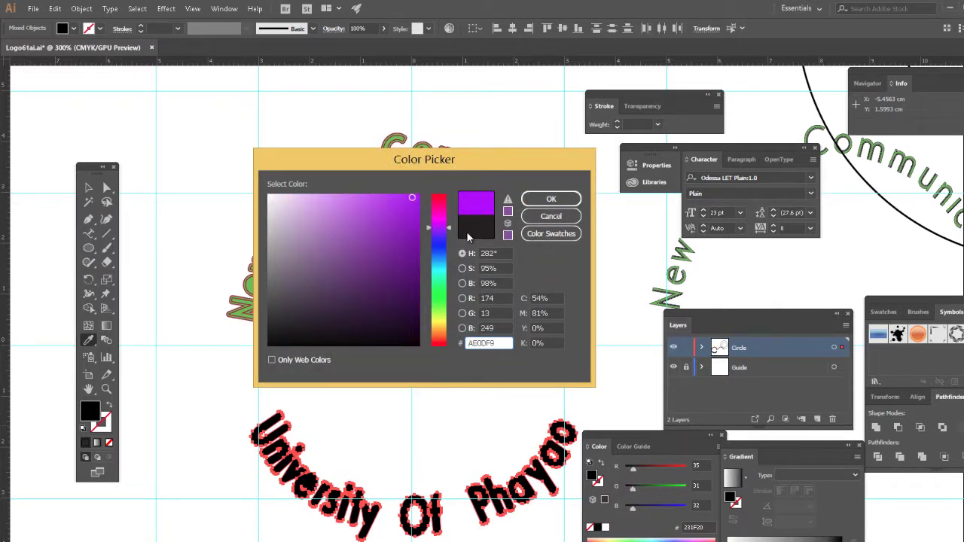
pyautogui.moveTo(452, 233); pyautogui.dragTo(449, 228)
pyautogui.click(553, 199)
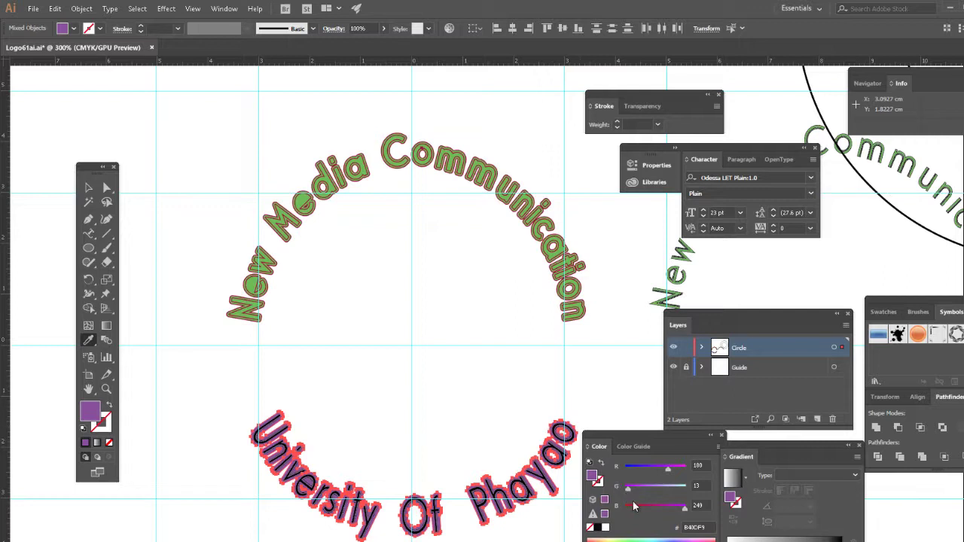
pyautogui.click(89, 188)
pyautogui.click(225, 407)
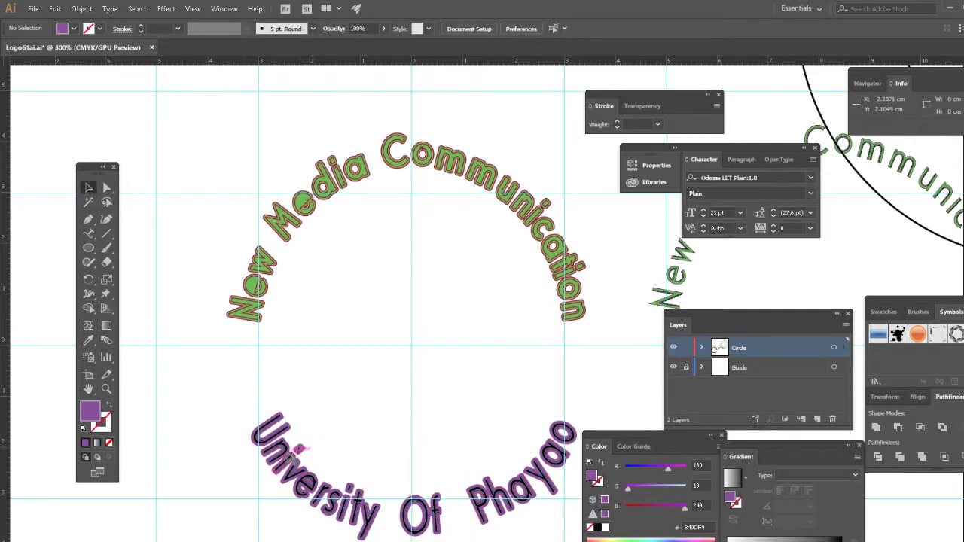
pyautogui.click(288, 454)
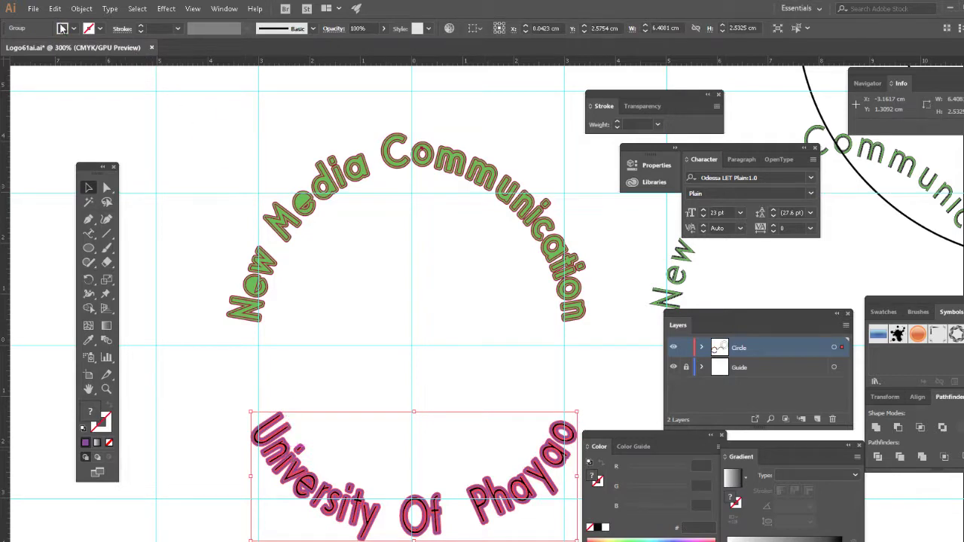
pyautogui.click(33, 8)
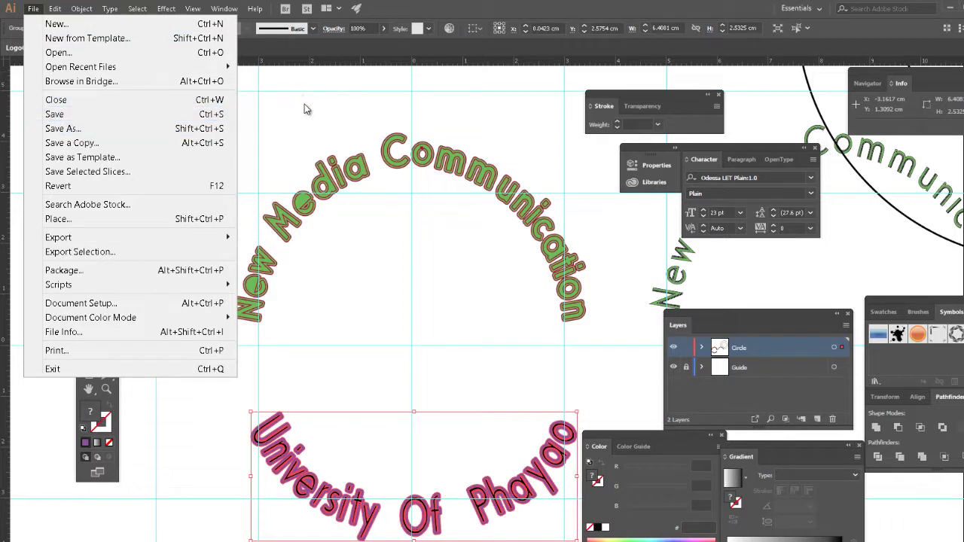
pyautogui.click(306, 124)
pyautogui.click(307, 128)
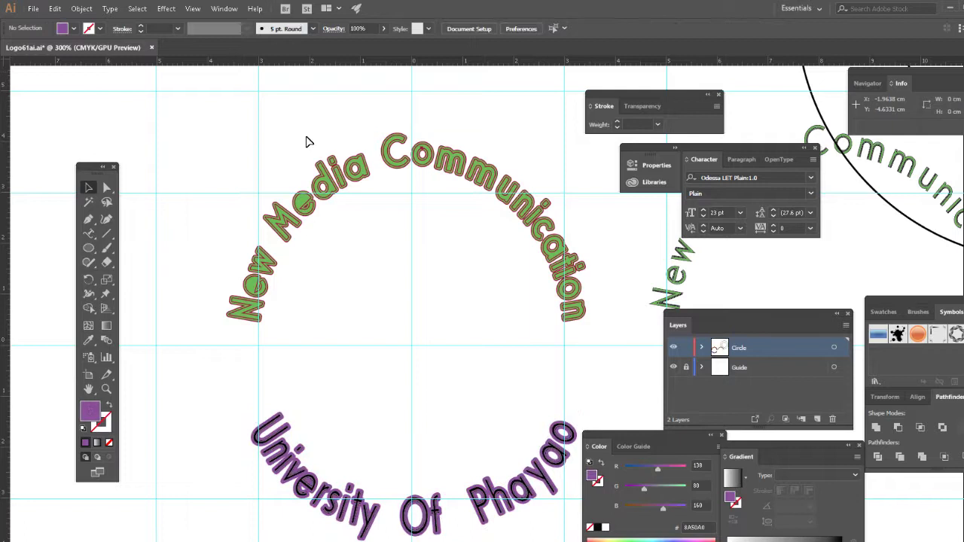
# Try moving the "University Of Phayao" lettering group up towards the green arc, and undo the move.
pyautogui.click(290, 457)
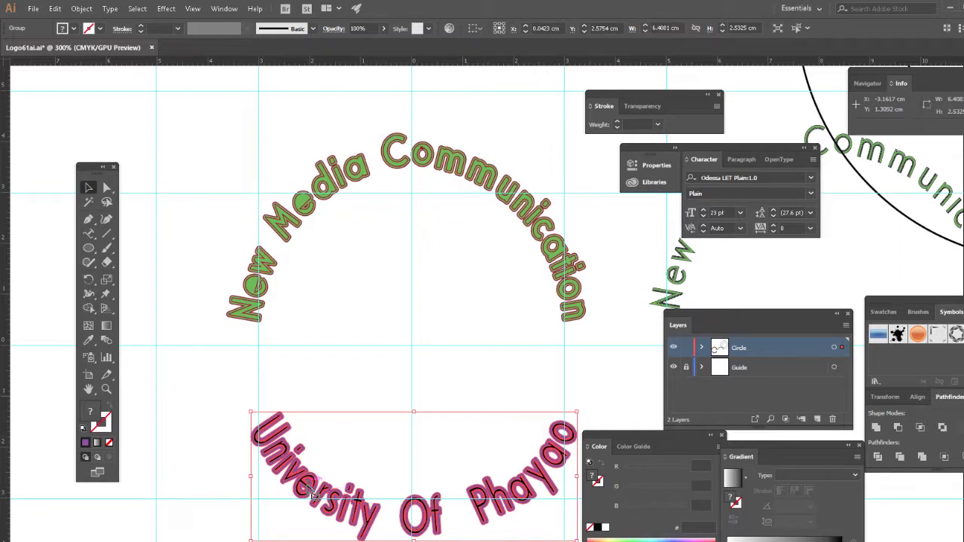
pyautogui.moveTo(323, 482); pyautogui.dragTo(373, 355)
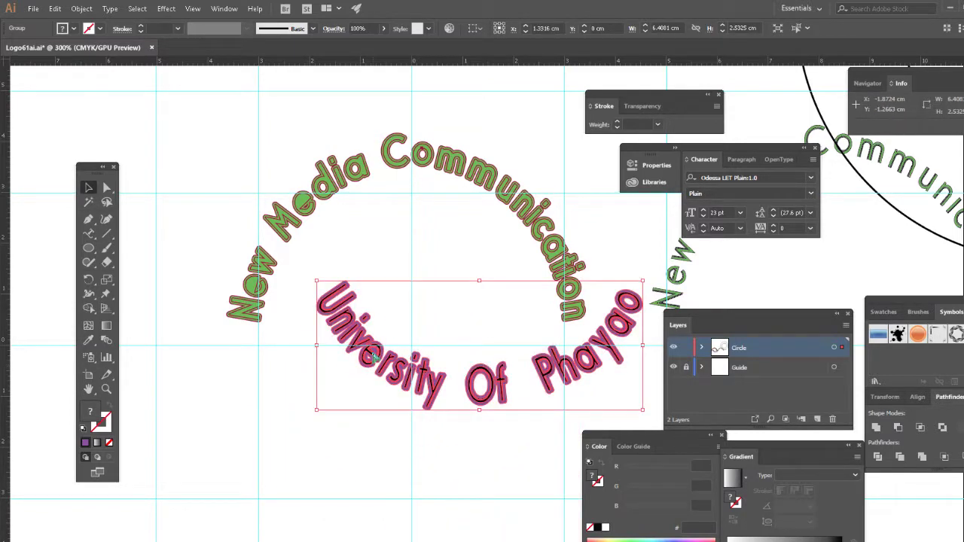
pyautogui.hotkey('ctrl', 'z')
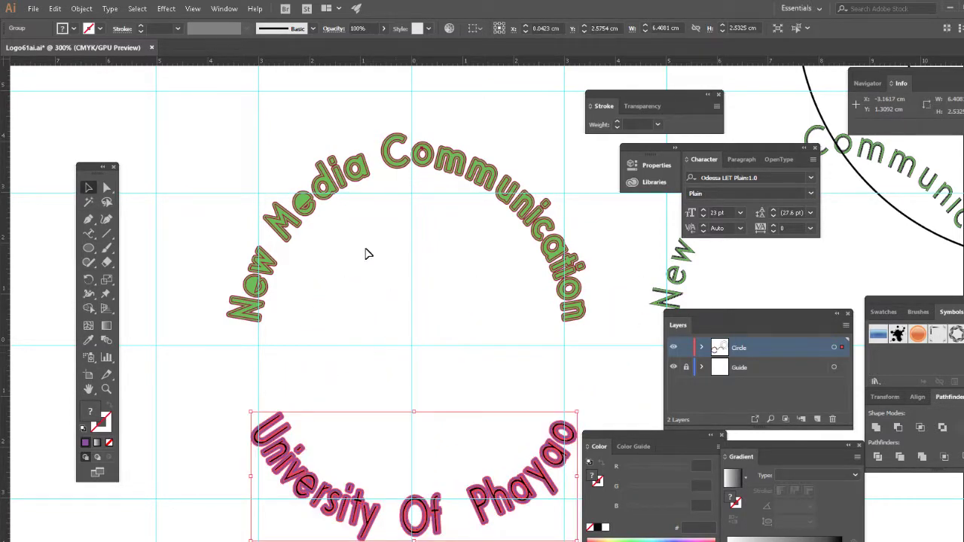
# Move the Color and Gradient panels aside, clear of the "University Of Phayao" lettering.
pyautogui.moveTo(676, 441); pyautogui.dragTo(710, 440)
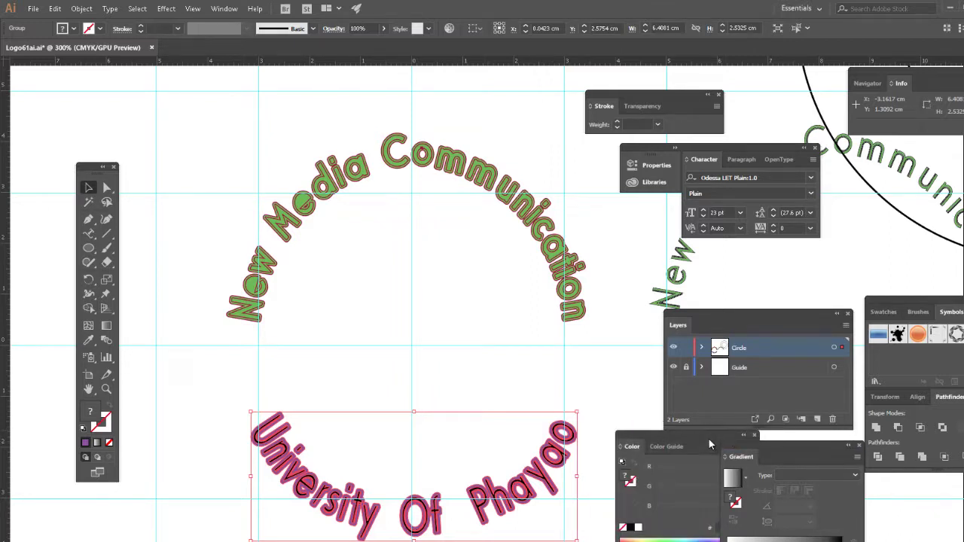
pyautogui.moveTo(795, 450); pyautogui.dragTo(927, 439)
pyautogui.moveTo(714, 443); pyautogui.dragTo(801, 444)
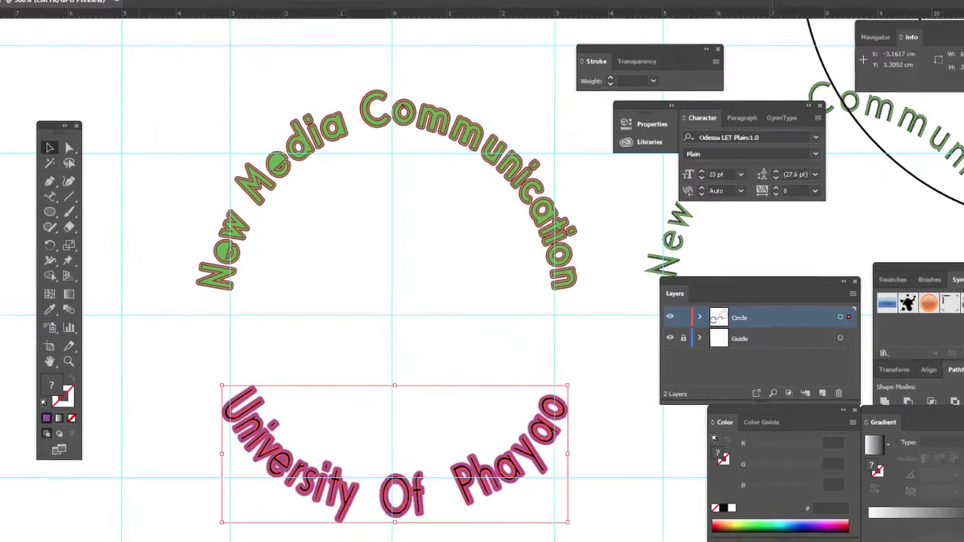
# Ungroup the purple-outlined "University Of Phayao" lettering and deselect its parts.
pyautogui.click(82, 8)
pyautogui.press('Escape')
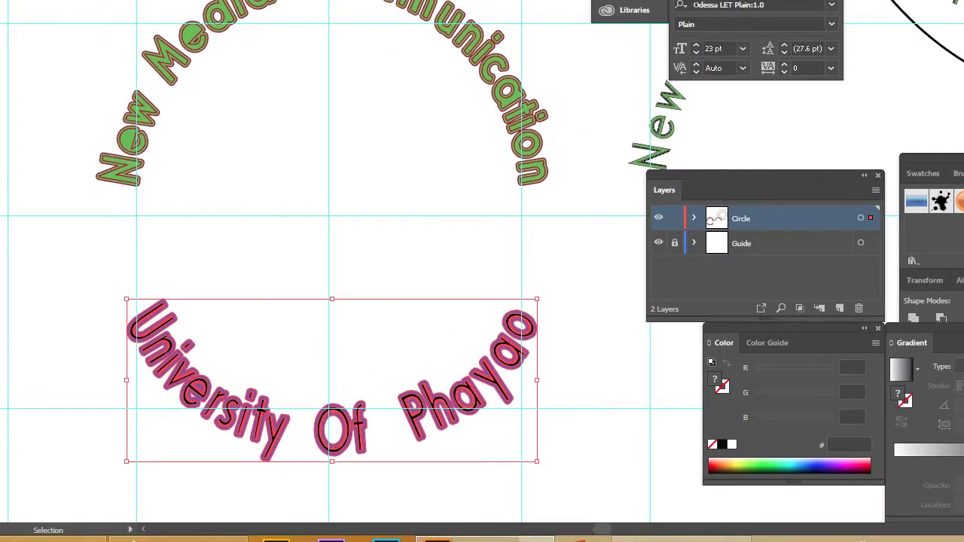
pyautogui.click(46, 124)
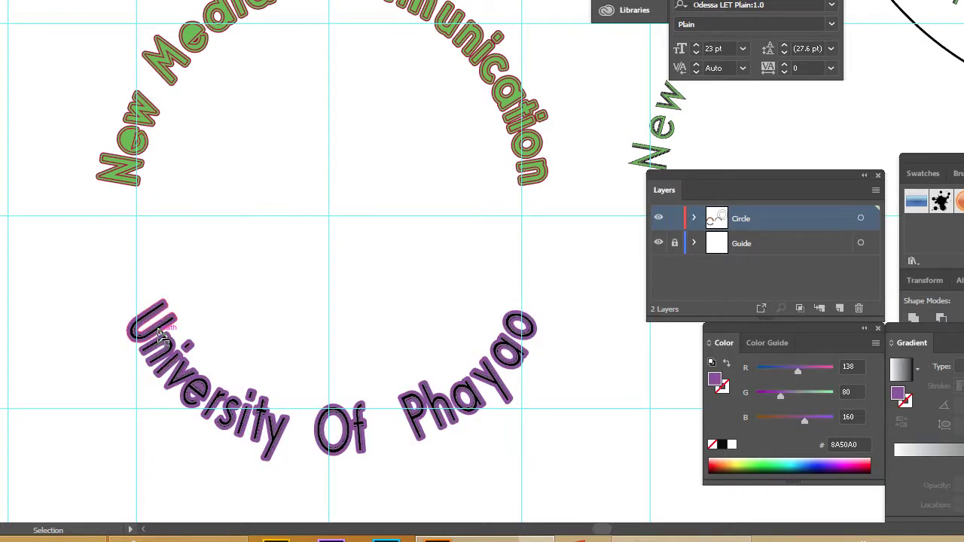
# Select the black inner letters of "University" without their purple outlines.
pyautogui.moveTo(161, 337); pyautogui.dragTo(170, 366)
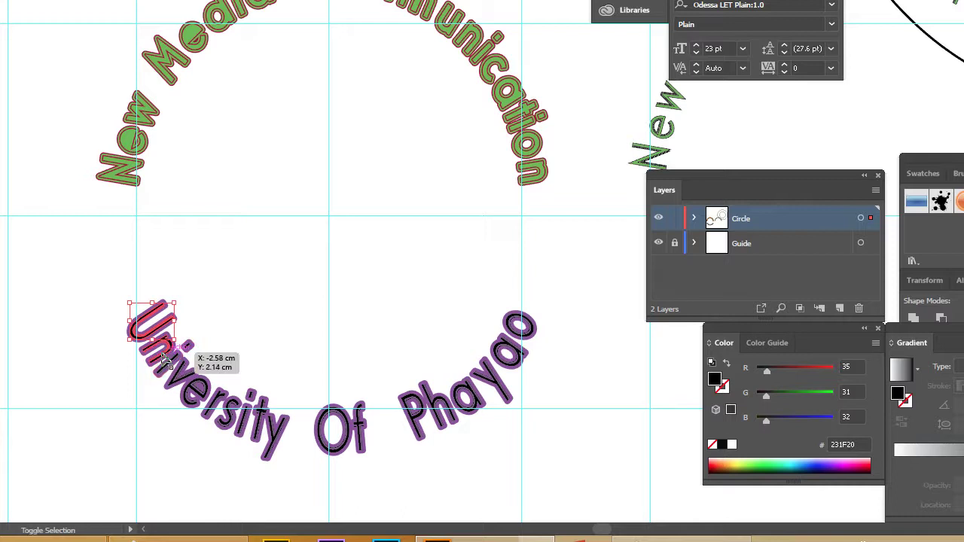
pyautogui.keyDown('shift'); pyautogui.click(178, 360); pyautogui.keyUp('shift')
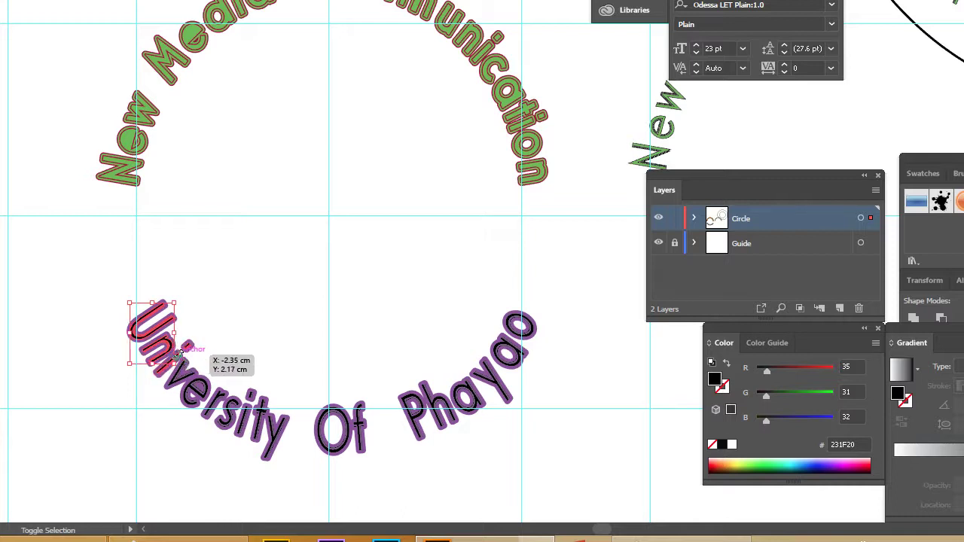
pyautogui.moveTo(194, 354); pyautogui.dragTo(167, 383)
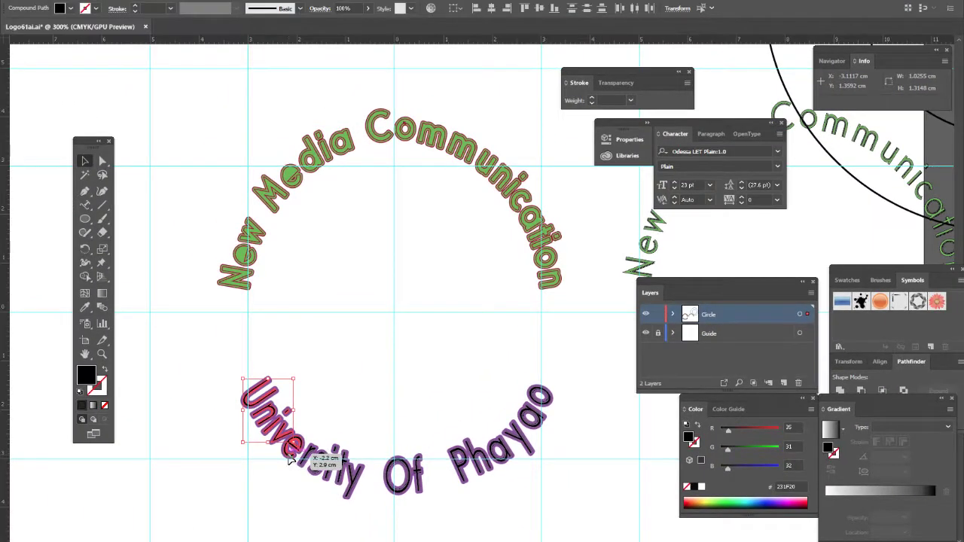
pyautogui.moveTo(290, 461); pyautogui.dragTo(559, 488)
pyautogui.scroll(4, 329, 464)
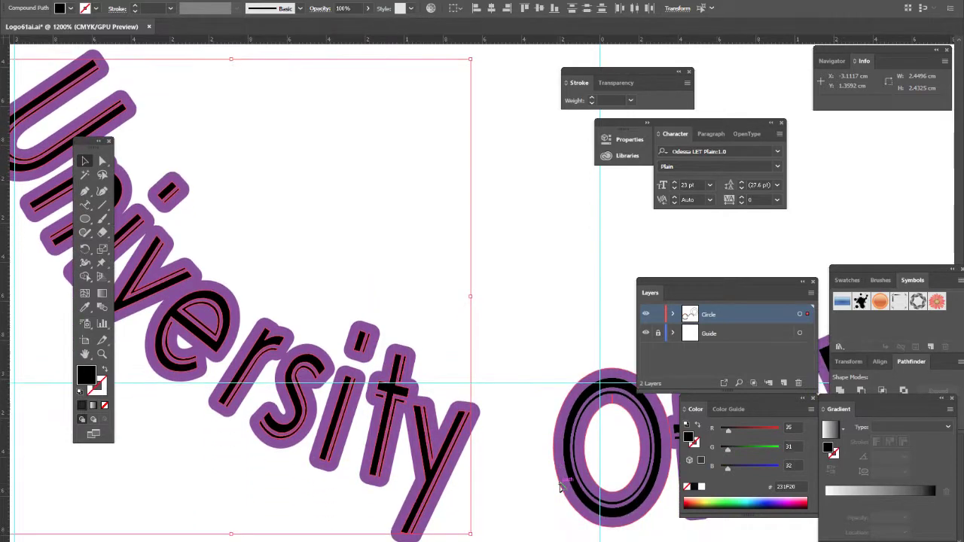
# Add the black inner letters of "Of Phayao" to the selection, leaving out their purple outlines.
pyautogui.scroll(-1, 558, 465)
pyautogui.click(521, 445)
pyautogui.moveTo(521, 445); pyautogui.dragTo(144, 430)
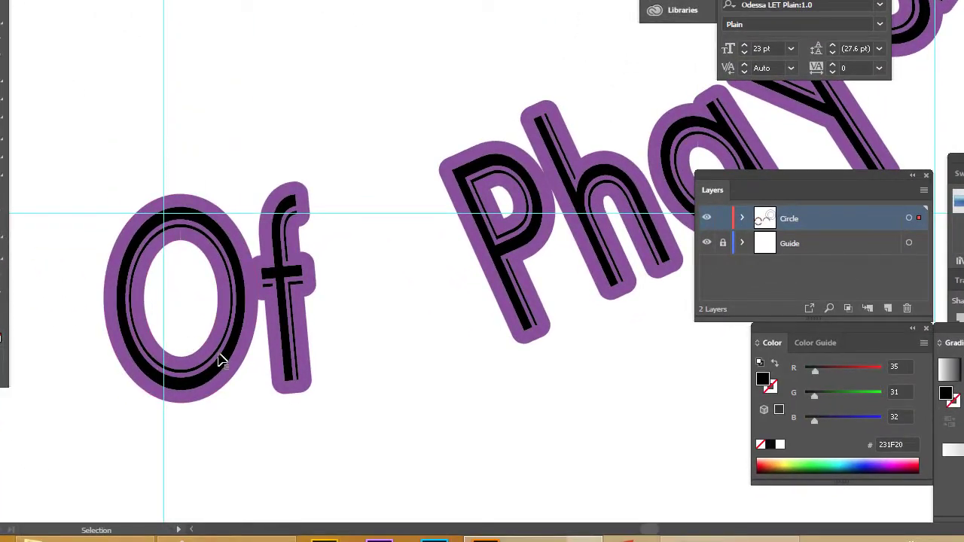
pyautogui.click(232, 350)
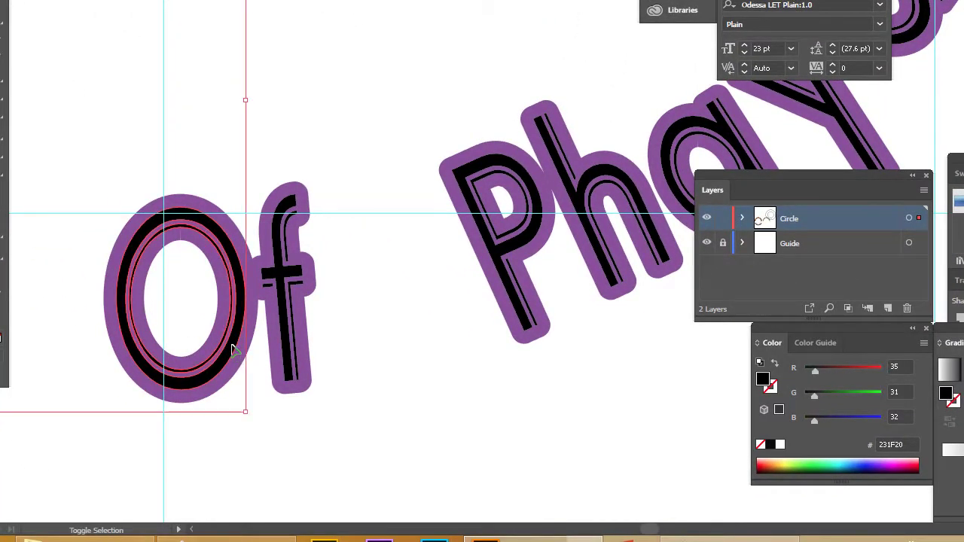
pyautogui.keyDown('shift'); pyautogui.click(287, 334); pyautogui.keyUp('shift')
pyautogui.keyDown('shift'); pyautogui.click(501, 269); pyautogui.keyUp('shift')
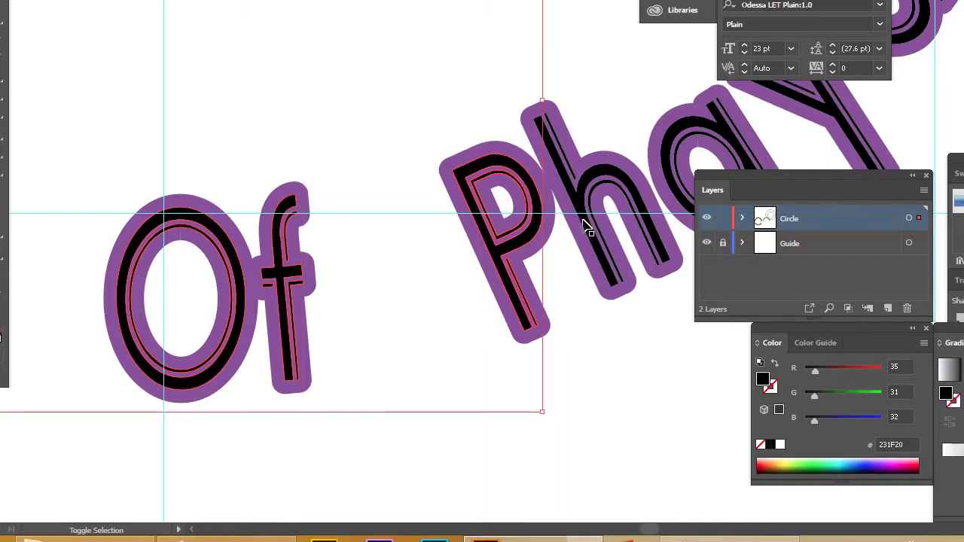
pyautogui.keyDown('shift'); pyautogui.click(583, 215); pyautogui.keyUp('shift')
pyautogui.press('space')
pyautogui.moveTo(633, 122); pyautogui.dragTo(237, 248)
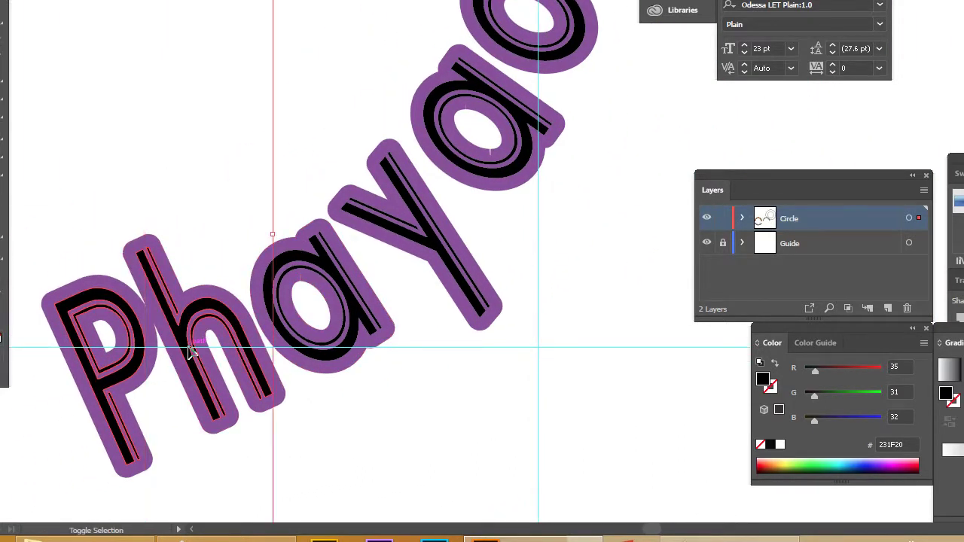
pyautogui.keyDown('shift'); pyautogui.click(307, 269); pyautogui.keyUp('shift')
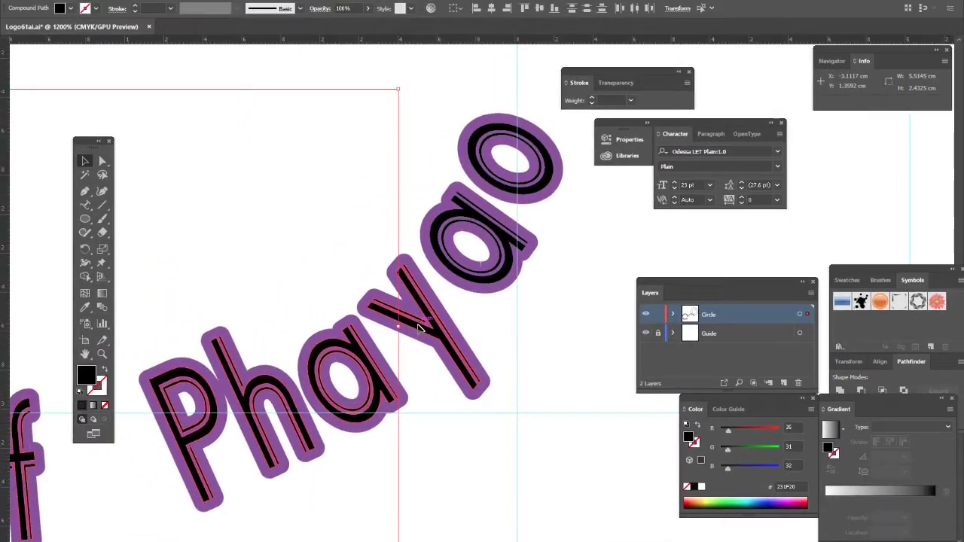
pyautogui.keyDown('shift'); pyautogui.click(433, 258); pyautogui.keyUp('shift')
pyautogui.keyDown('shift'); pyautogui.click(467, 212); pyautogui.keyUp('shift')
pyautogui.keyDown('shift'); pyautogui.click(505, 192); pyautogui.keyUp('shift')
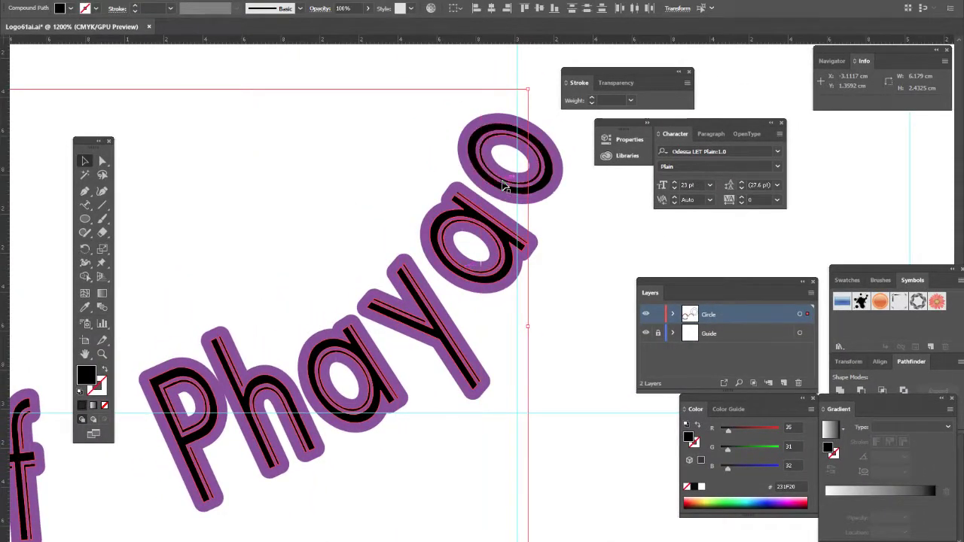
# Try moving the selected inner lettering away from its purple outlines, and undo the move.
pyautogui.scroll(-5, 373, 388)
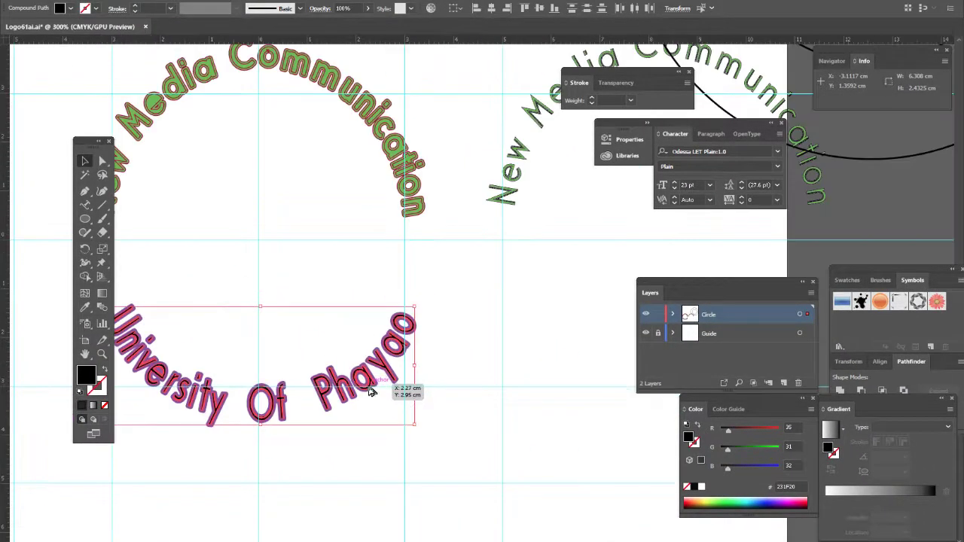
pyautogui.moveTo(369, 397); pyautogui.dragTo(619, 452)
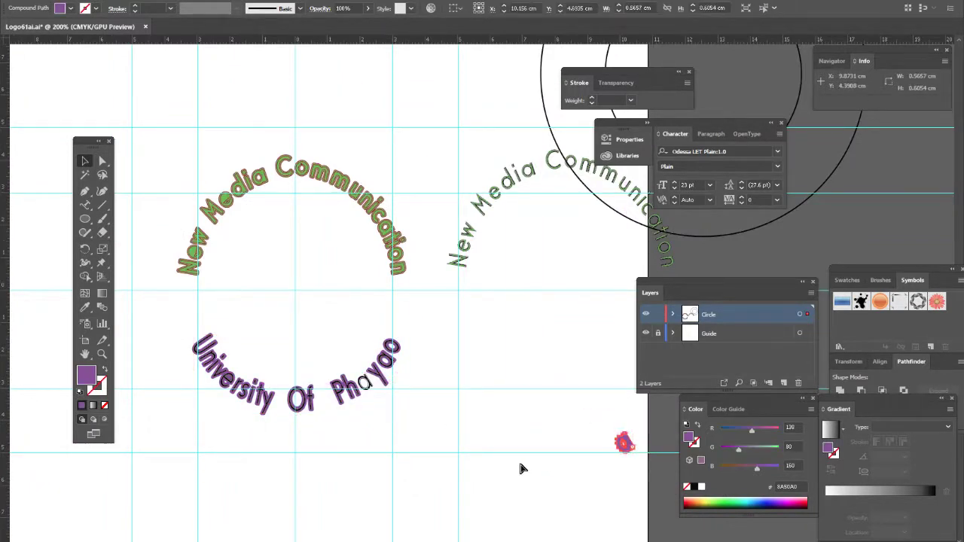
pyautogui.hotkey('ctrl', 'z')
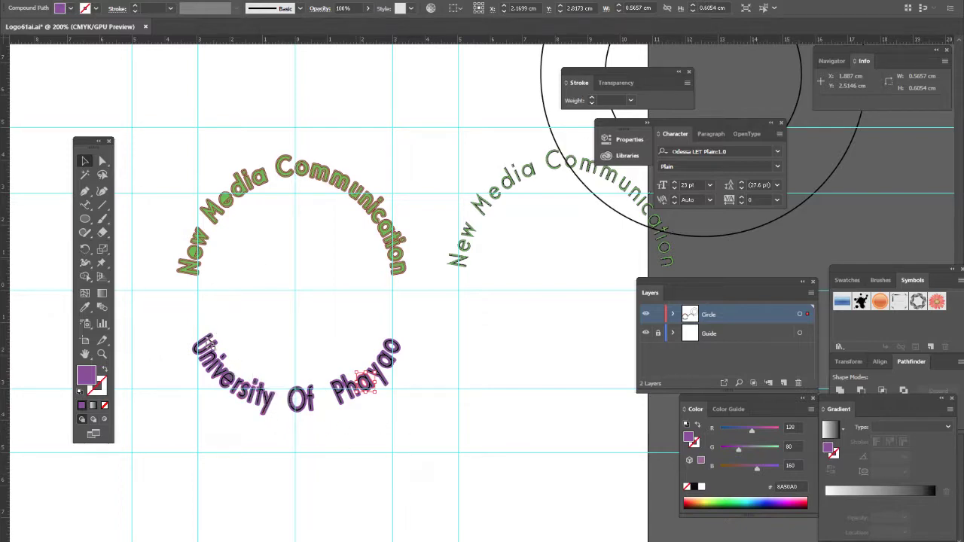
# Select only the black inner letters of "Phayao" on the lower arc.
pyautogui.scroll(5, 205, 352)
pyautogui.scroll(-8, 355, 355)
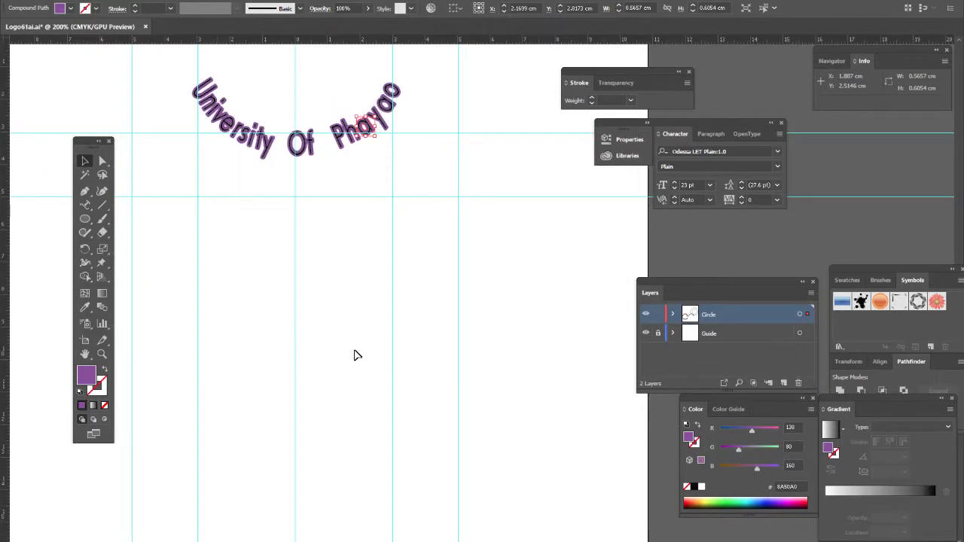
pyautogui.scroll(3, 358, 355)
pyautogui.scroll(2, 335, 379)
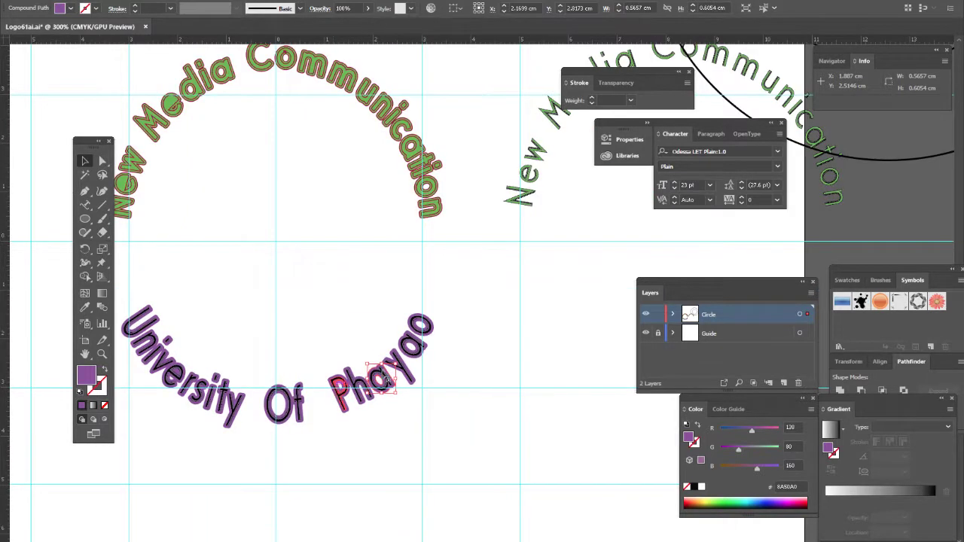
pyautogui.click(431, 330)
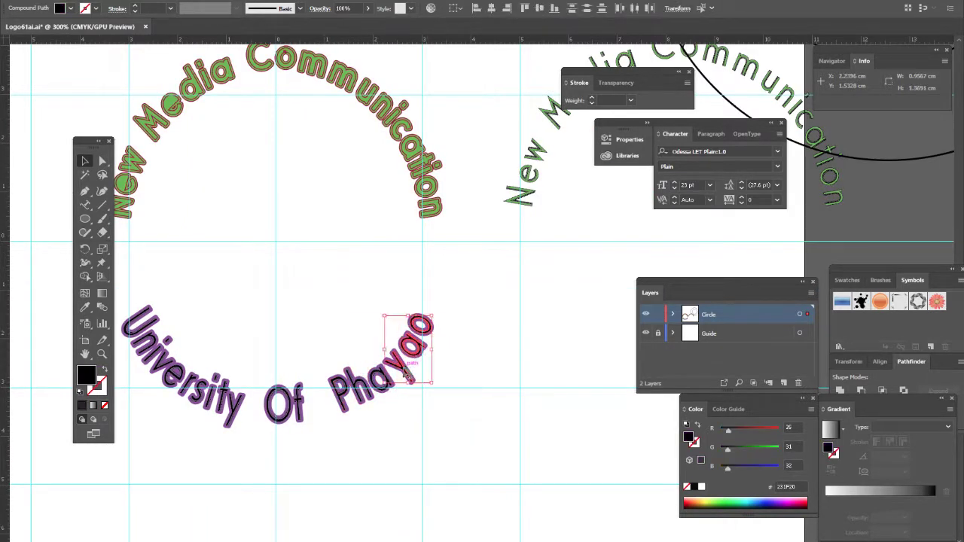
pyautogui.keyDown('shift'); pyautogui.click(380, 380); pyautogui.keyUp('shift')
pyautogui.keyDown('shift'); pyautogui.click(365, 377); pyautogui.keyUp('shift')
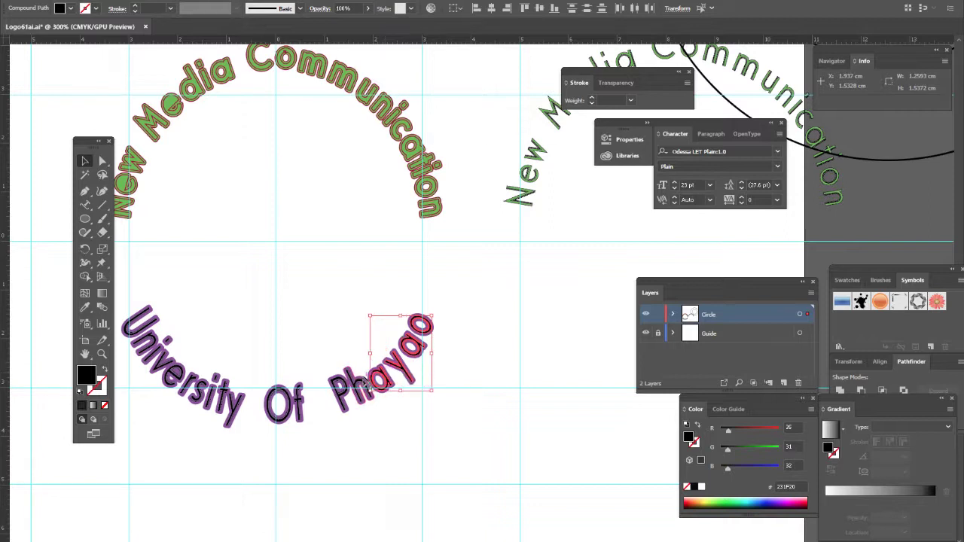
pyautogui.keyDown('shift'); pyautogui.click(365, 377); pyautogui.keyUp('shift')
pyautogui.keyDown('shift'); pyautogui.click(365, 377); pyautogui.keyUp('shift')
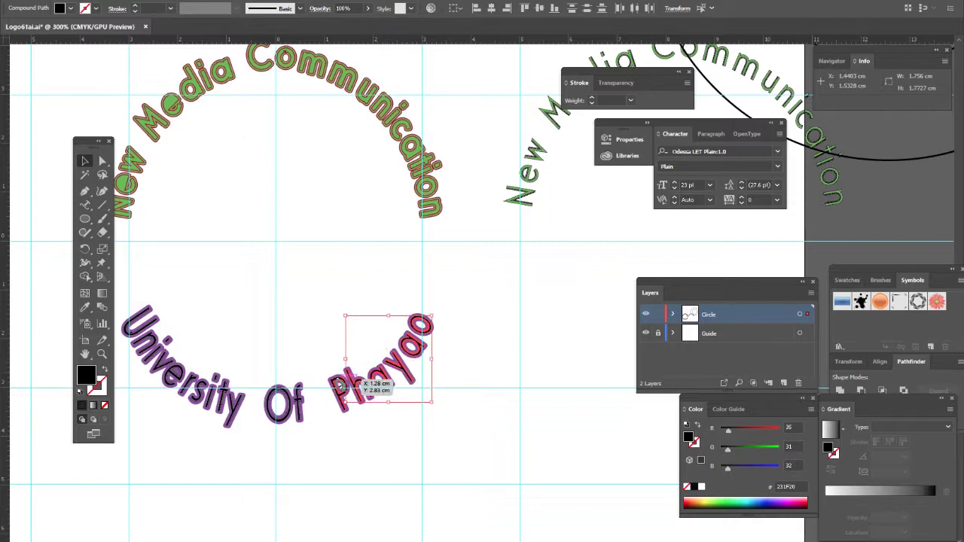
pyautogui.keyDown('shift'); pyautogui.click(339, 386); pyautogui.keyUp('shift')
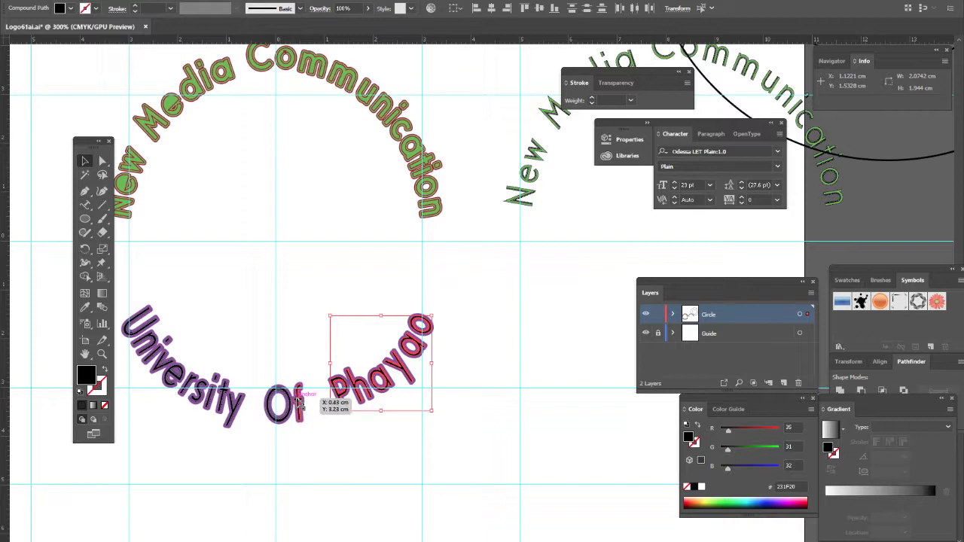
# Extend the selection to the black inner letters of "Of" and "University".
pyautogui.keyDown('shift'); pyautogui.click(298, 403); pyautogui.keyUp('shift')
pyautogui.keyDown('shift'); pyautogui.click(283, 403); pyautogui.keyUp('shift')
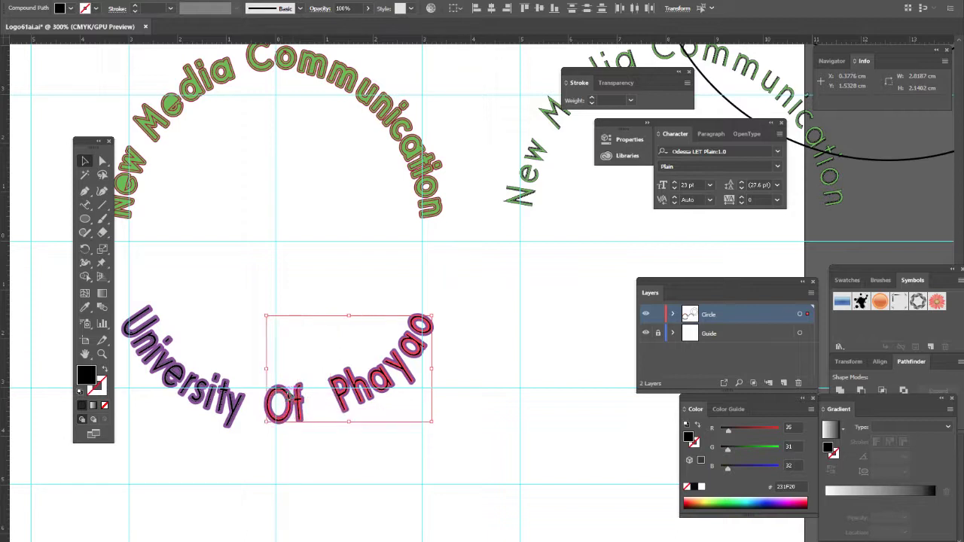
pyautogui.keyDown('shift'); pyautogui.click(225, 409); pyautogui.keyUp('shift')
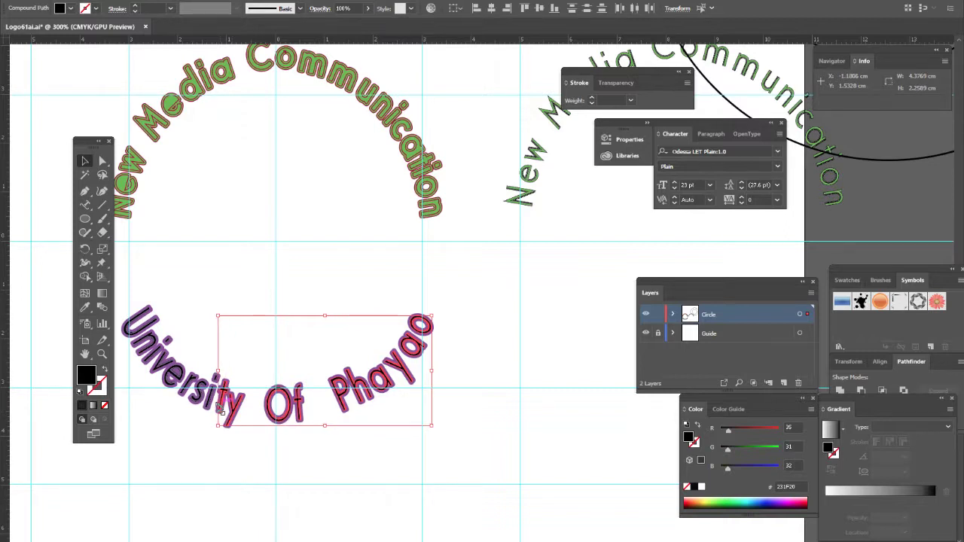
pyautogui.keyDown('shift'); pyautogui.click(202, 400); pyautogui.keyUp('shift')
pyautogui.keyDown('shift'); pyautogui.click(192, 392); pyautogui.keyUp('shift')
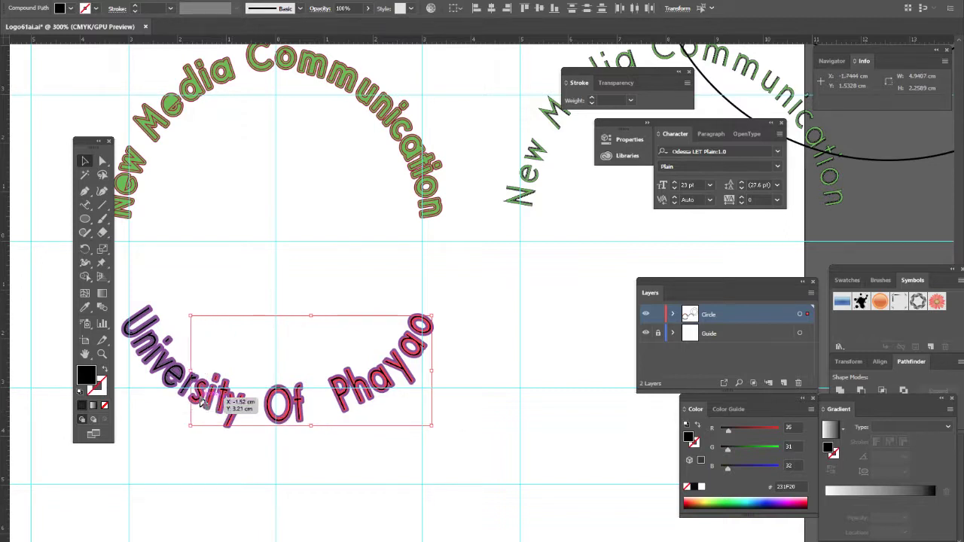
pyautogui.keyDown('shift'); pyautogui.click(179, 382); pyautogui.keyUp('shift')
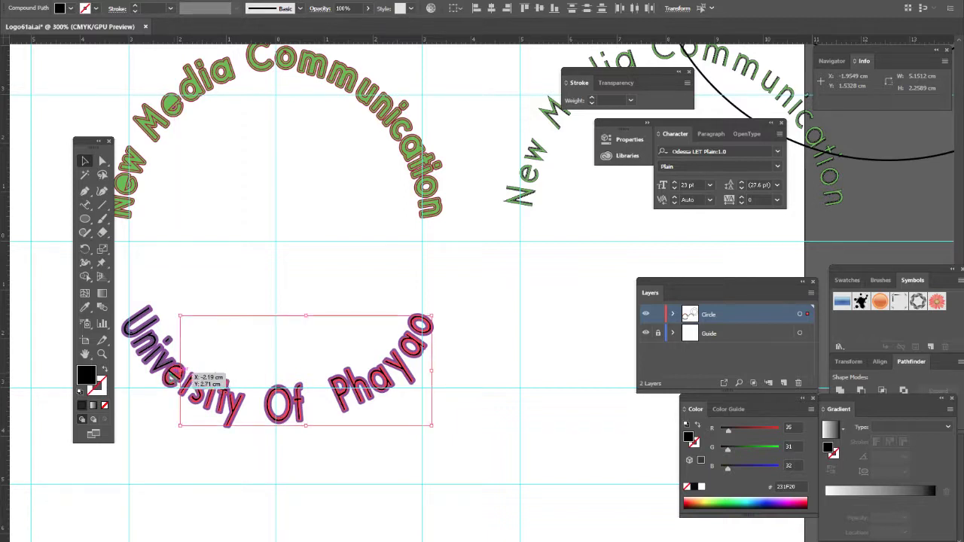
pyautogui.keyDown('shift'); pyautogui.click(158, 372); pyautogui.keyUp('shift')
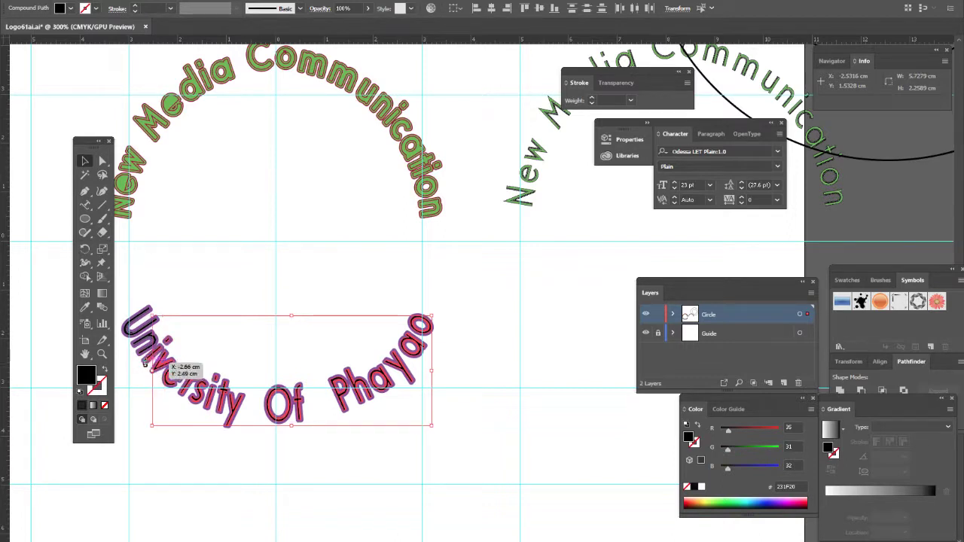
pyautogui.keyDown('shift'); pyautogui.click(145, 366); pyautogui.keyUp('shift')
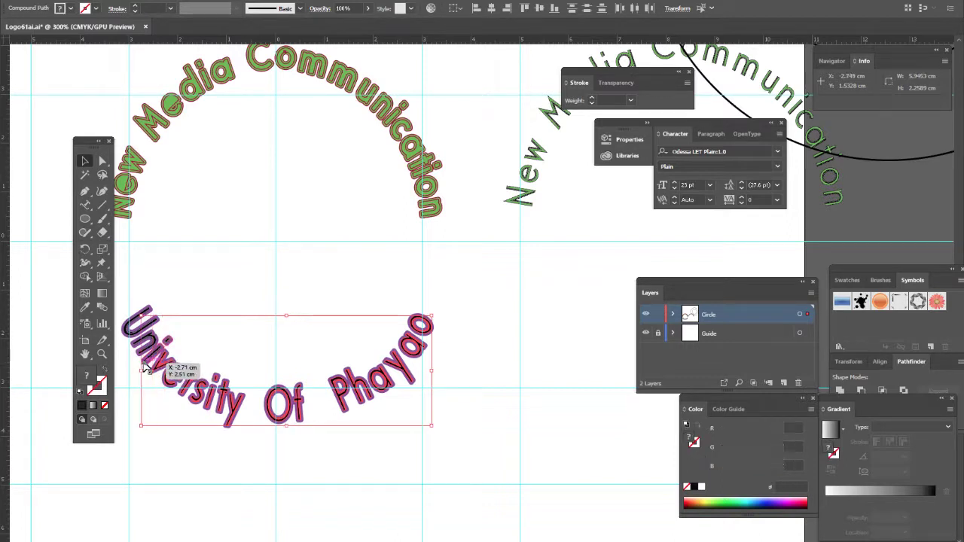
pyautogui.keyDown('shift'); pyautogui.click(158, 325); pyautogui.keyUp('shift')
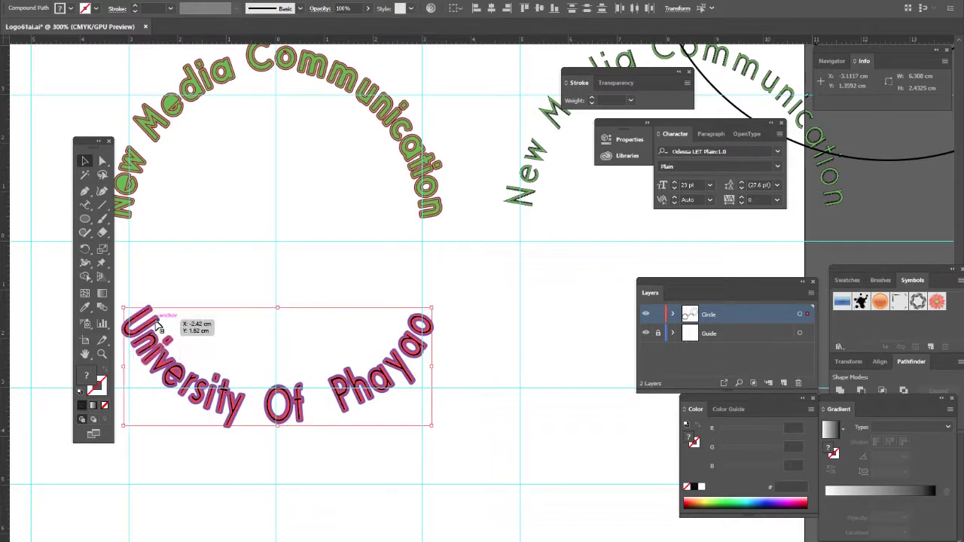
# Try moving the selected "University Of Phayao" letters straight down below the purple lettering, and undo the move.
pyautogui.moveTo(158, 325); pyautogui.dragTo(156, 452)
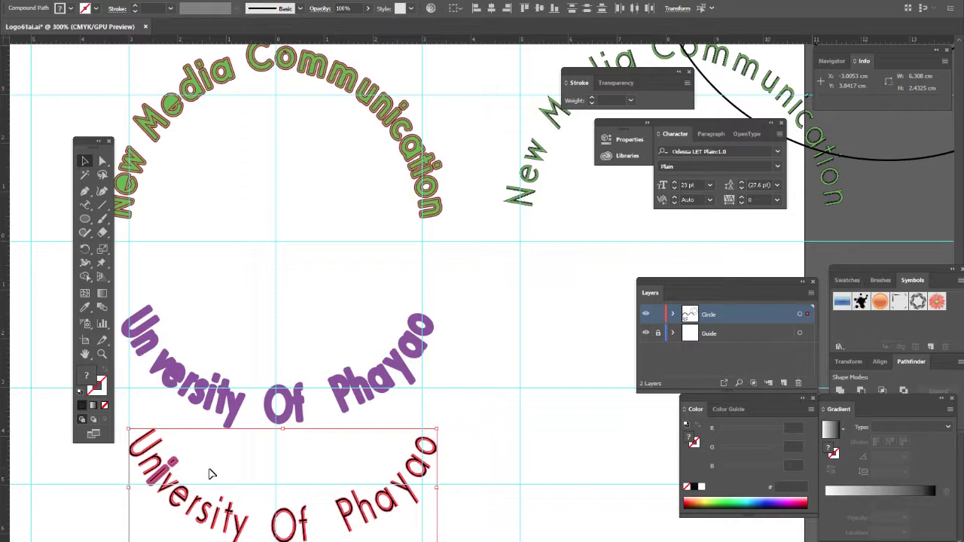
pyautogui.hotkey('ctrl', 'z')
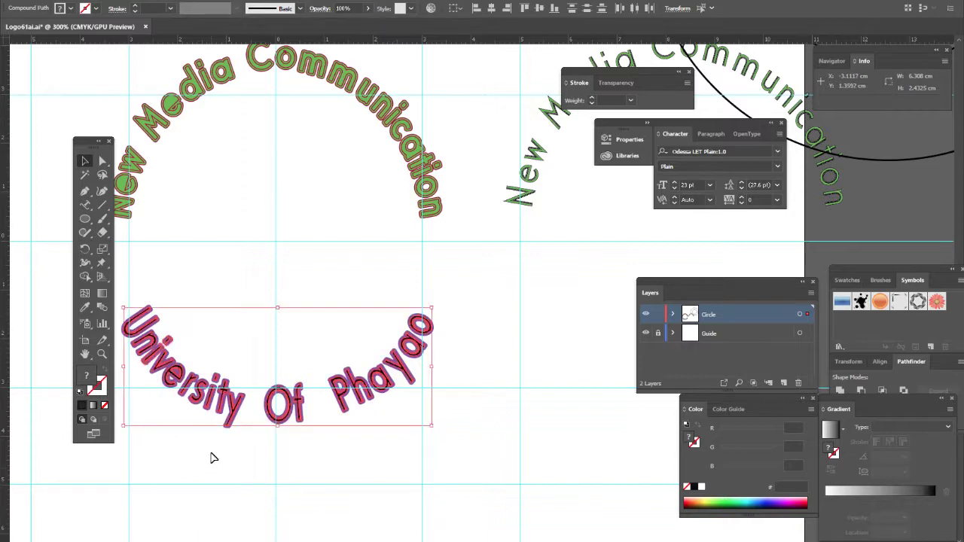
# Remove the purple outline of the first "i" from the selection and move the black inner letters down off the purple lettering.
pyautogui.scroll(-1, 158, 350)
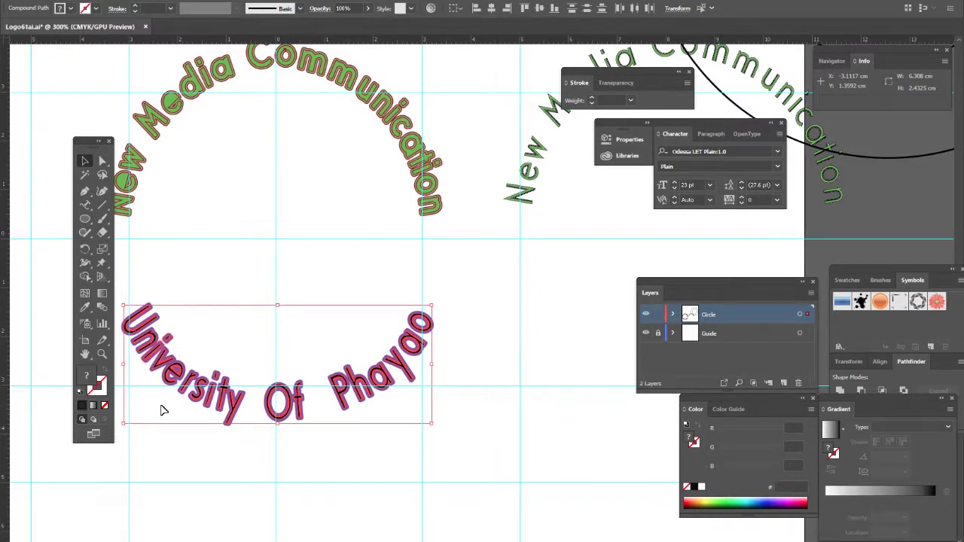
pyautogui.scroll(3, 158, 392)
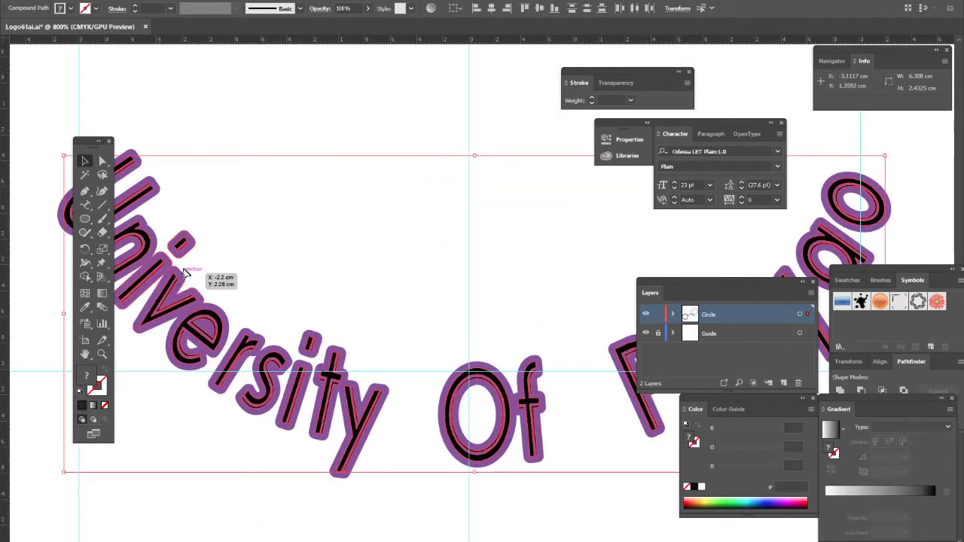
pyautogui.click(189, 251)
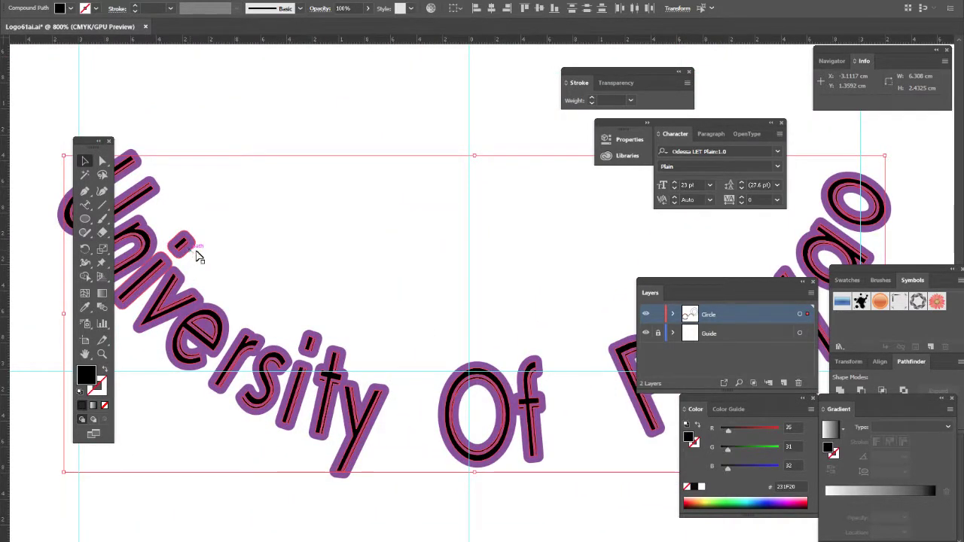
pyautogui.moveTo(154, 283); pyautogui.dragTo(129, 431)
pyautogui.scroll(-5, 128, 429)
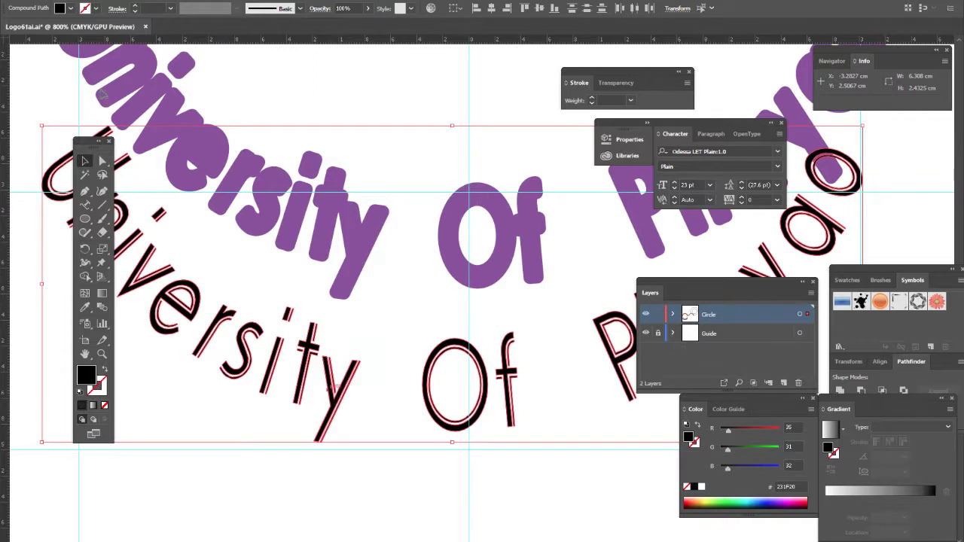
# Group the black inner "University Of Phayao" letters and move the group further down, clear of the purple lettering.
pyautogui.click(89, 1)
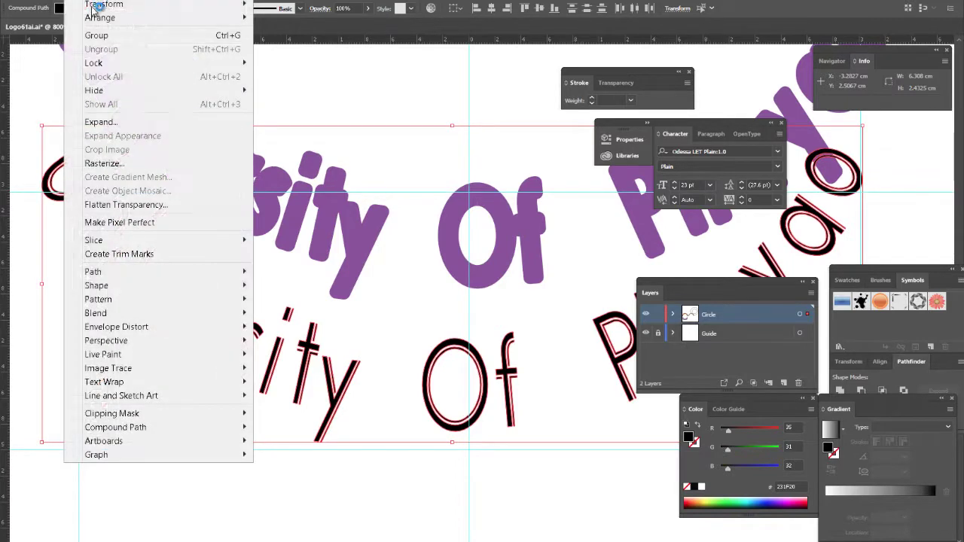
pyautogui.click(97, 34)
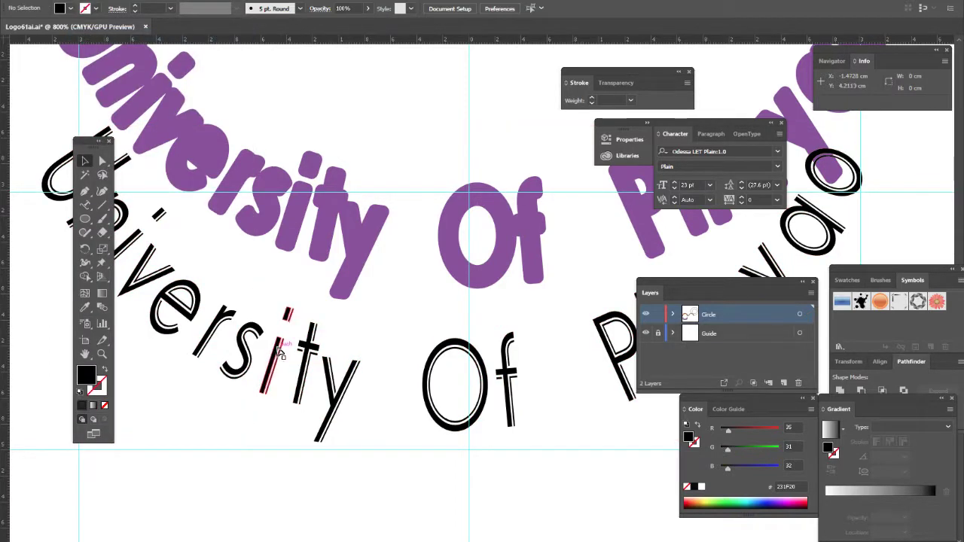
pyautogui.moveTo(367, 334); pyautogui.dragTo(334, 478)
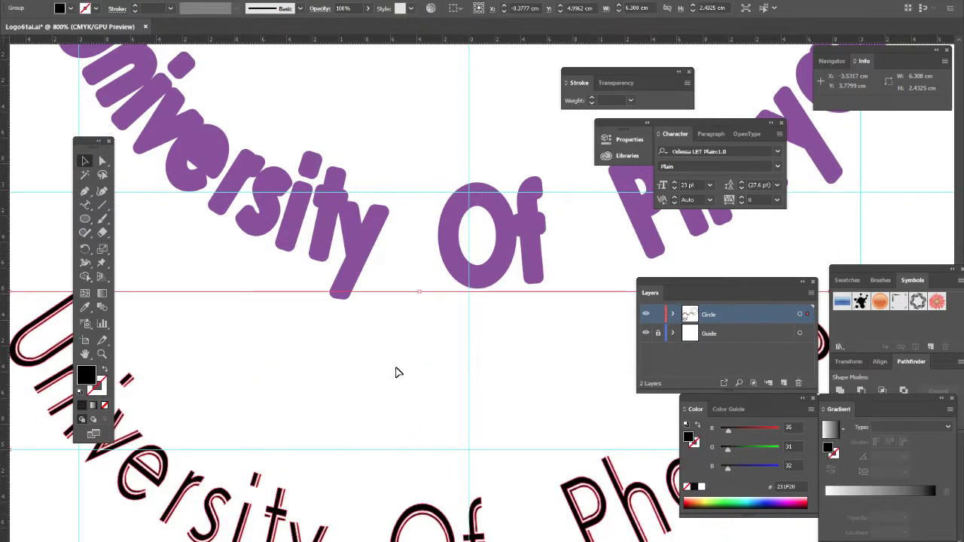
# Shift the black "University Of Phayao" group lower again to widen the gap beneath the purple lettering.
pyautogui.scroll(-2, 390, 377)
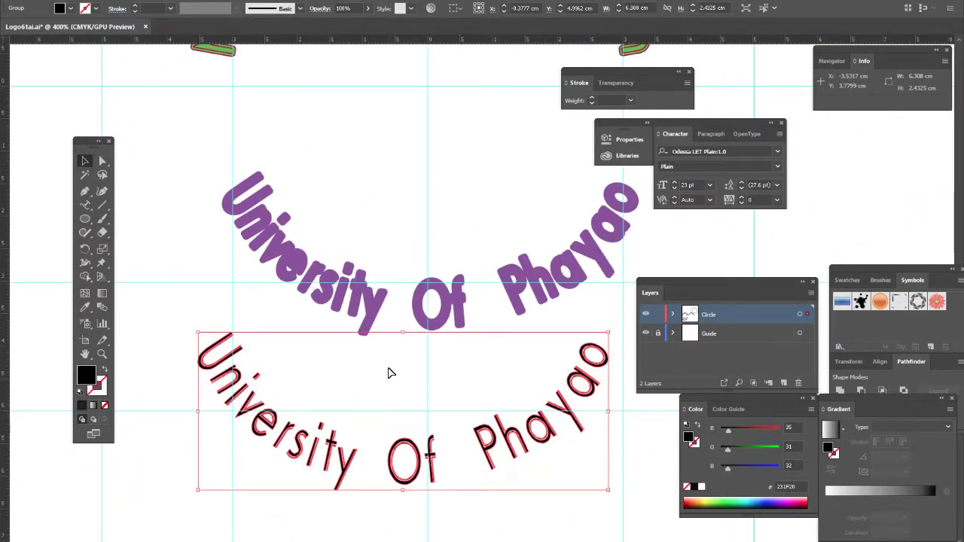
pyautogui.scroll(-1, 379, 386)
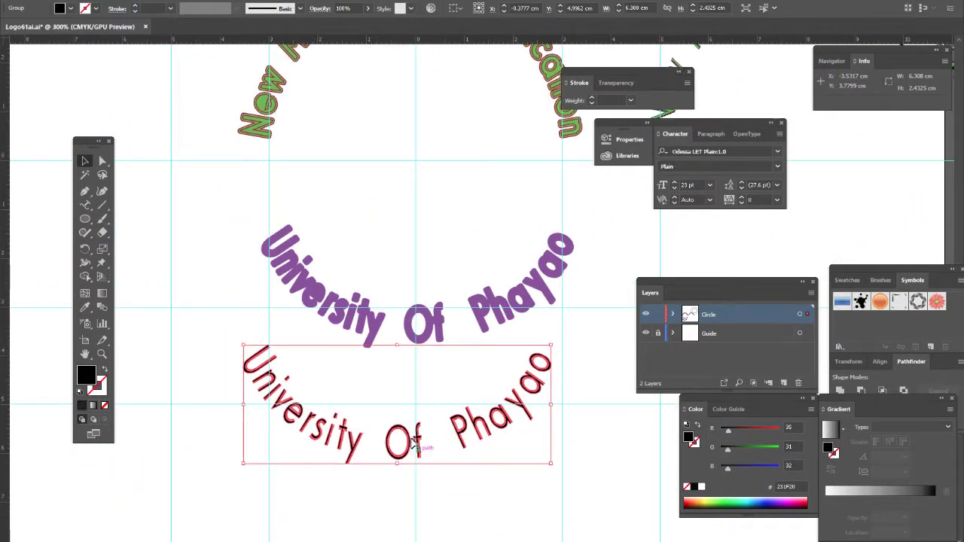
pyautogui.moveTo(414, 443); pyautogui.dragTo(421, 480)
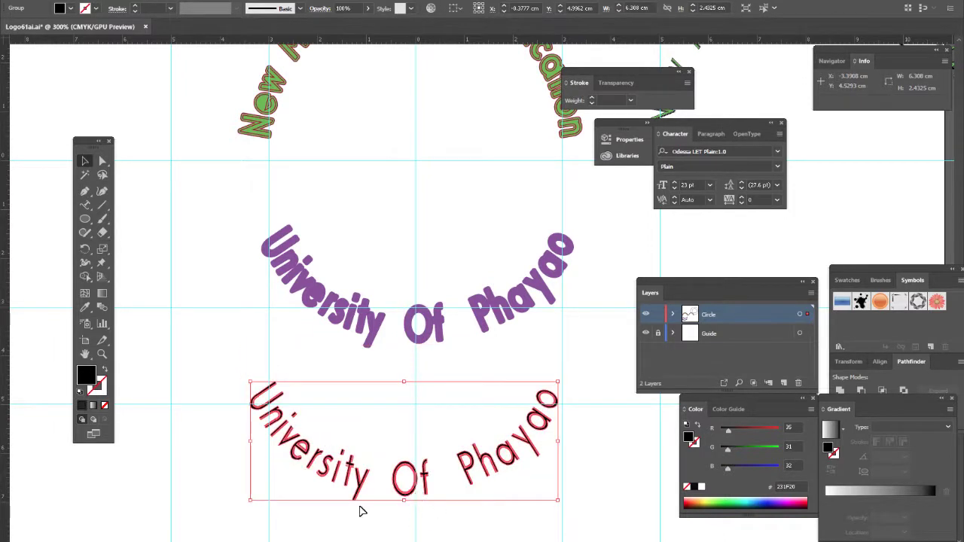
# Turn off Snap to Point and move the purple "y" of "University" slightly away from the "t".
pyautogui.click(379, 333)
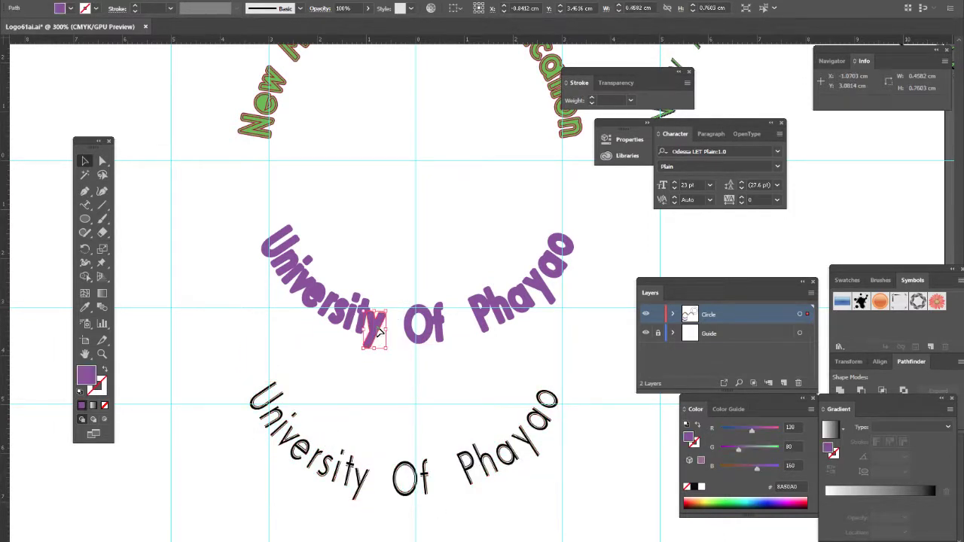
pyautogui.moveTo(379, 332)
pyautogui.mouseDown()
pyautogui.moveTo(392, 307)
pyautogui.moveTo(380, 332)
pyautogui.mouseUp()
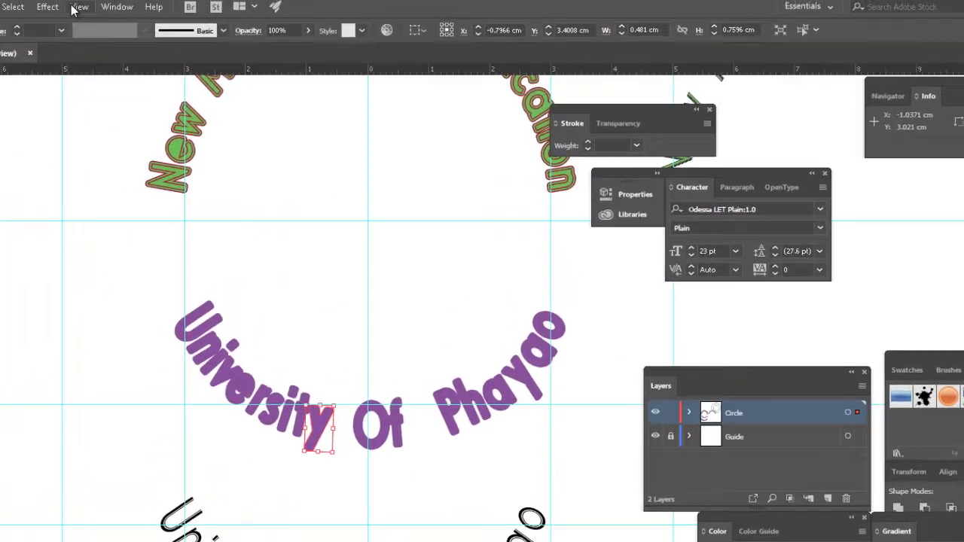
pyautogui.click(76, 8)
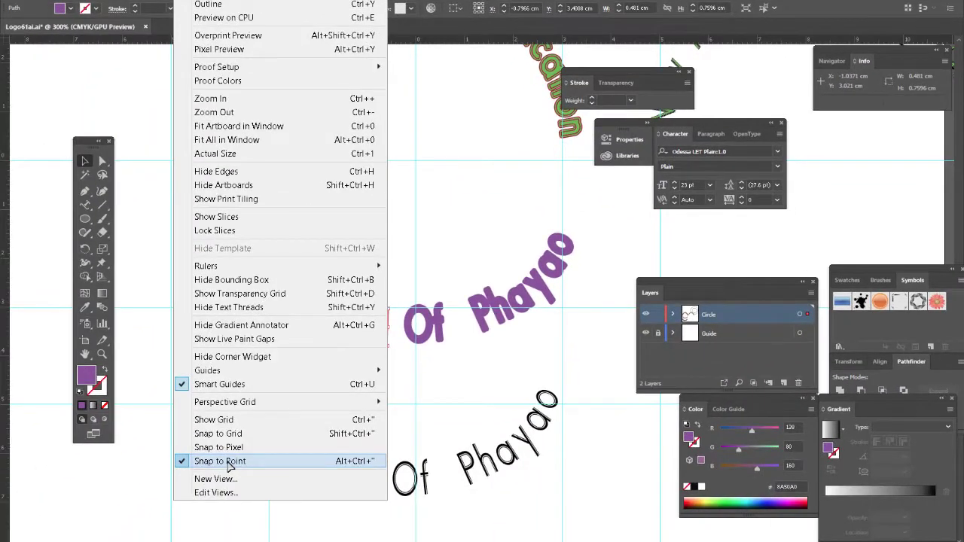
pyautogui.click(228, 462)
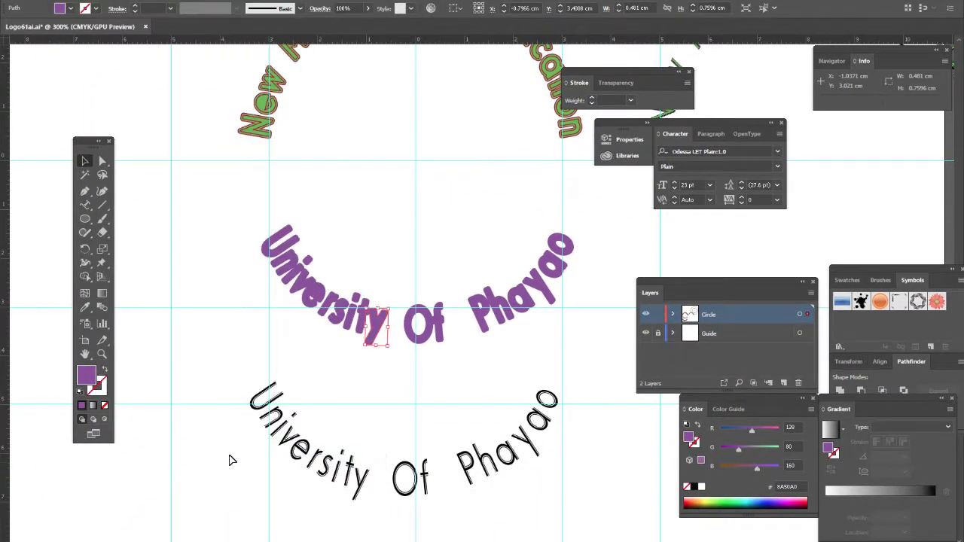
pyautogui.click(383, 380)
pyautogui.moveTo(372, 324); pyautogui.dragTo(387, 331)
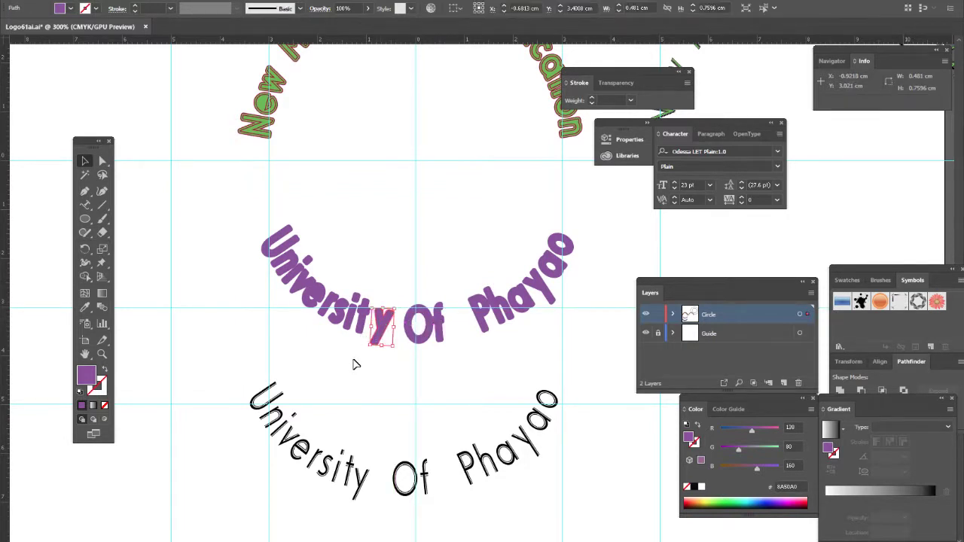
# Nudge the purple "t" of "University" toward the "y" to separate it from the second "i".
pyautogui.scroll(3, 358, 373)
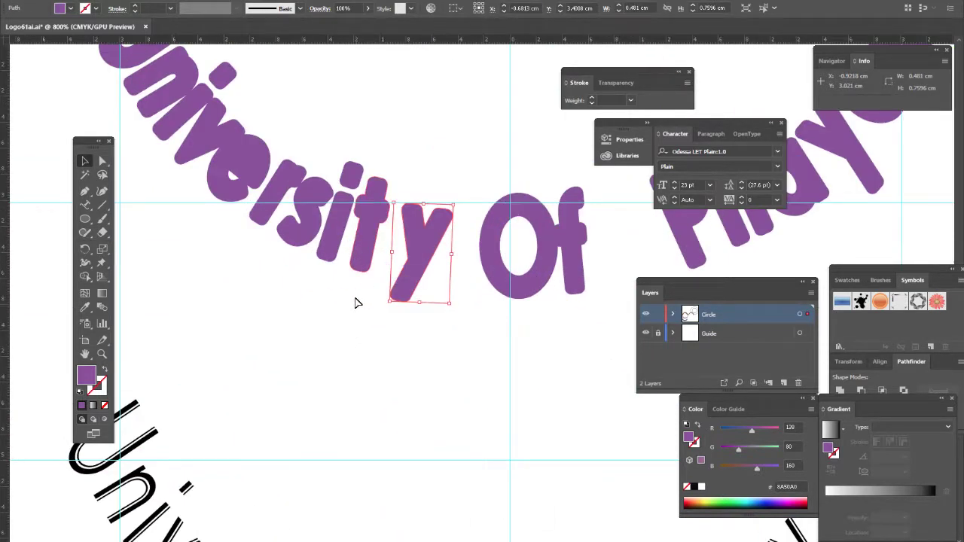
pyautogui.click(370, 260)
pyautogui.moveTo(395, 172); pyautogui.dragTo(386, 226)
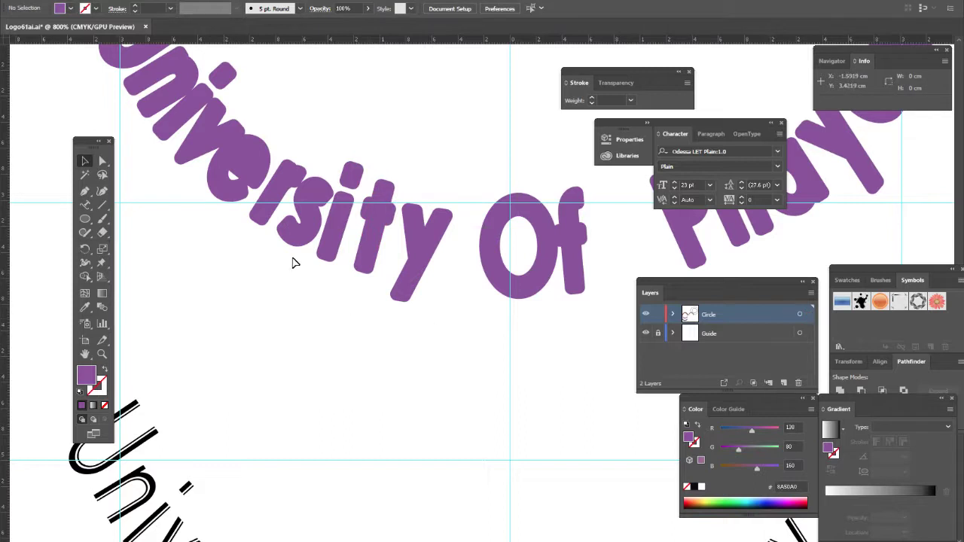
# Fine-tune the purple "e", "r" and "v" in "University" and shift the "f" of "Of" slightly away from the "O".
pyautogui.click(263, 171)
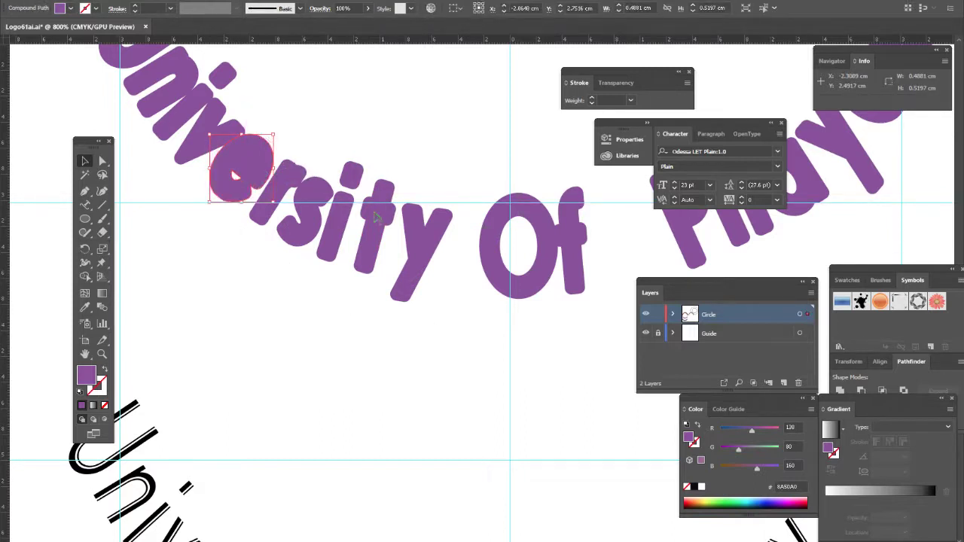
pyautogui.scroll(-1, 299, 281)
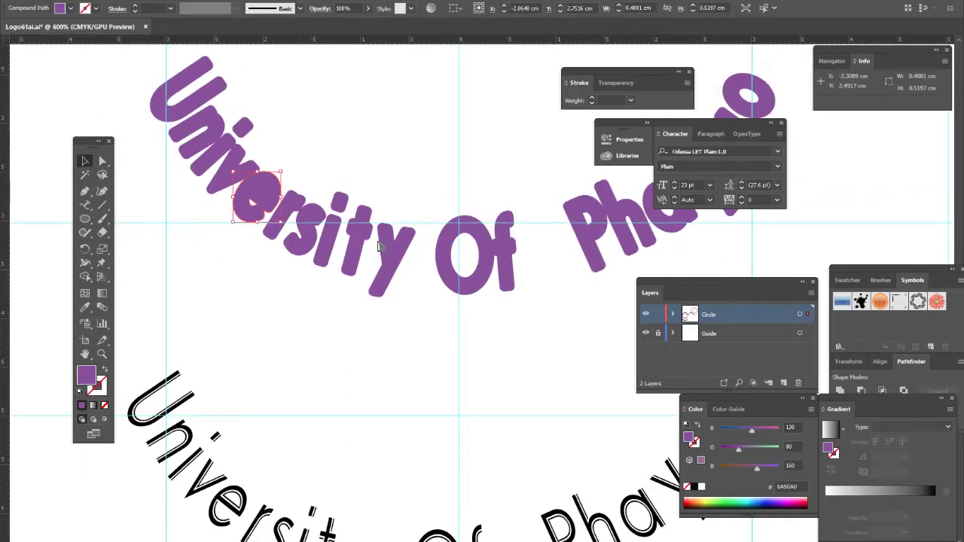
pyautogui.moveTo(357, 247); pyautogui.dragTo(318, 181)
pyautogui.click(285, 228)
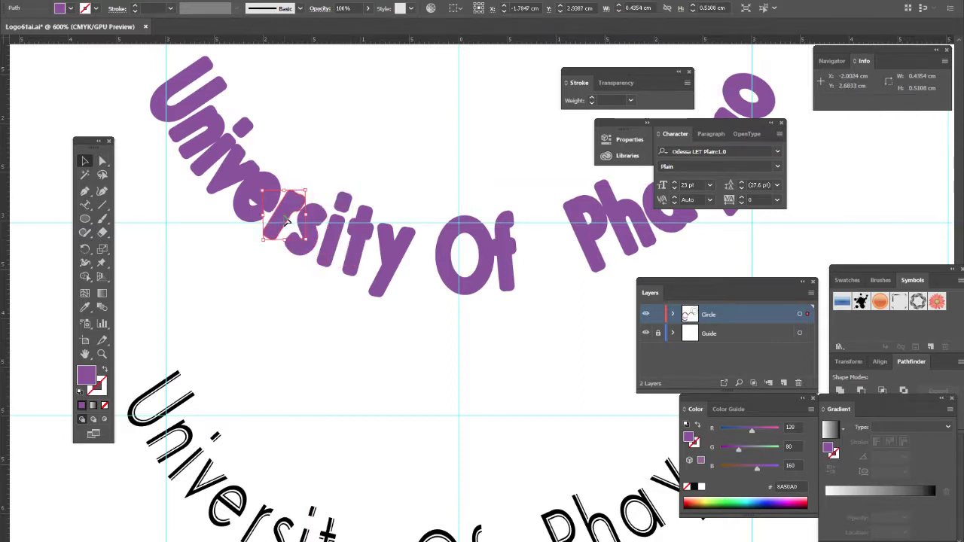
pyautogui.moveTo(286, 216); pyautogui.dragTo(254, 208)
pyautogui.click(254, 208)
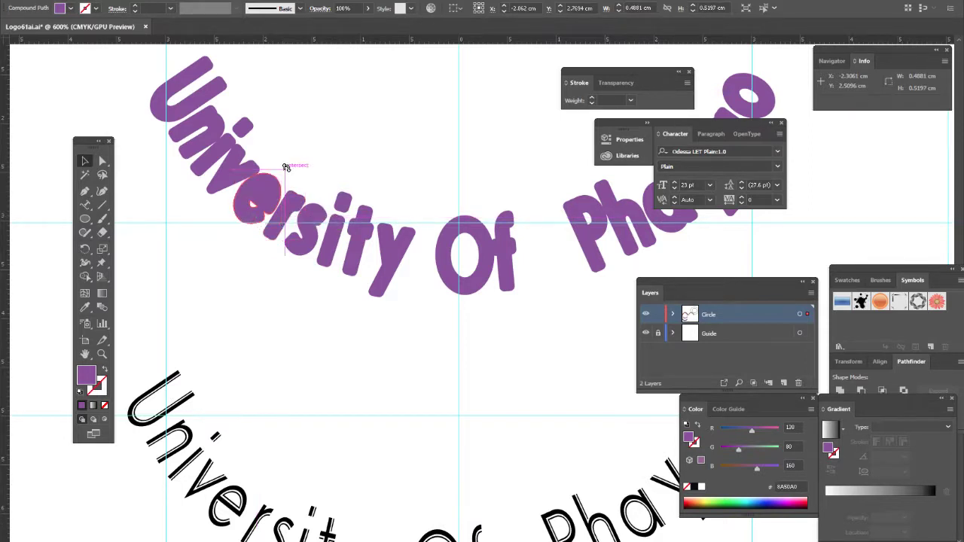
pyautogui.click(240, 317)
pyautogui.click(238, 181)
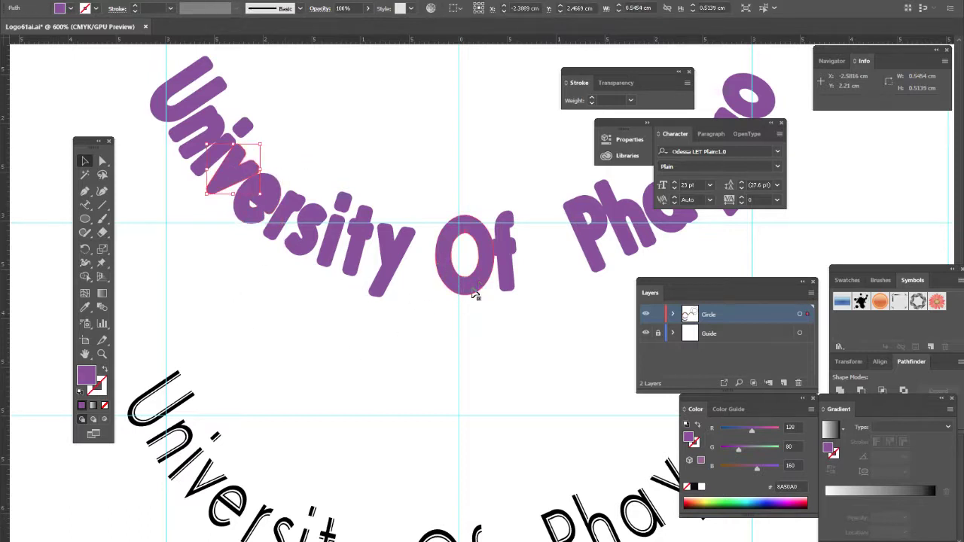
pyautogui.moveTo(506, 283); pyautogui.dragTo(511, 282)
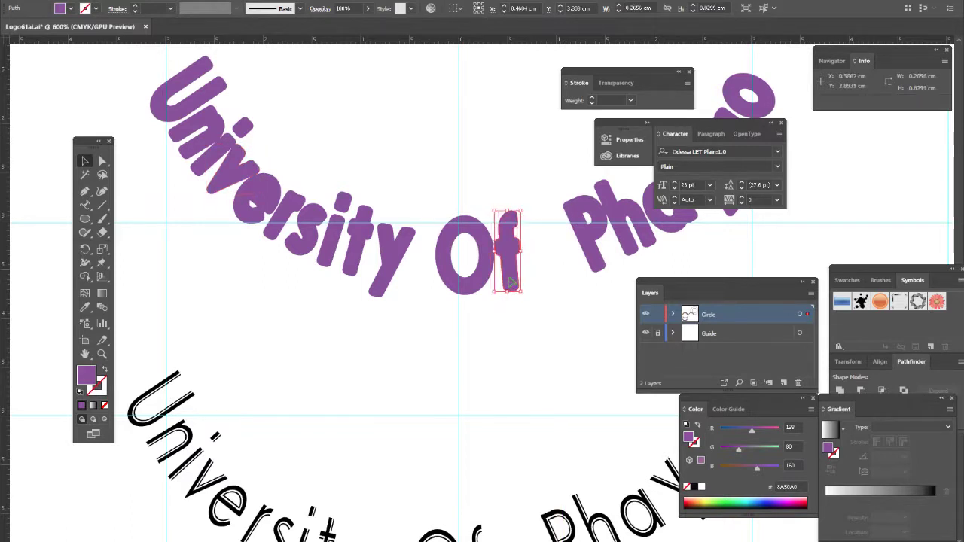
# Nudge the purple "y", "t", "s" and "r" of "University" to even out the gaps between the letters.
pyautogui.scroll(-3, 484, 324)
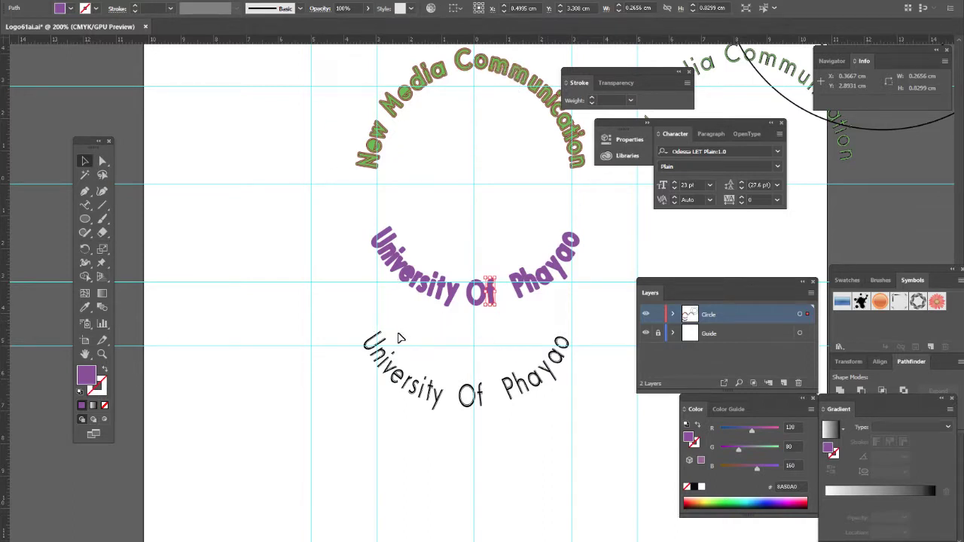
pyautogui.scroll(2, 420, 329)
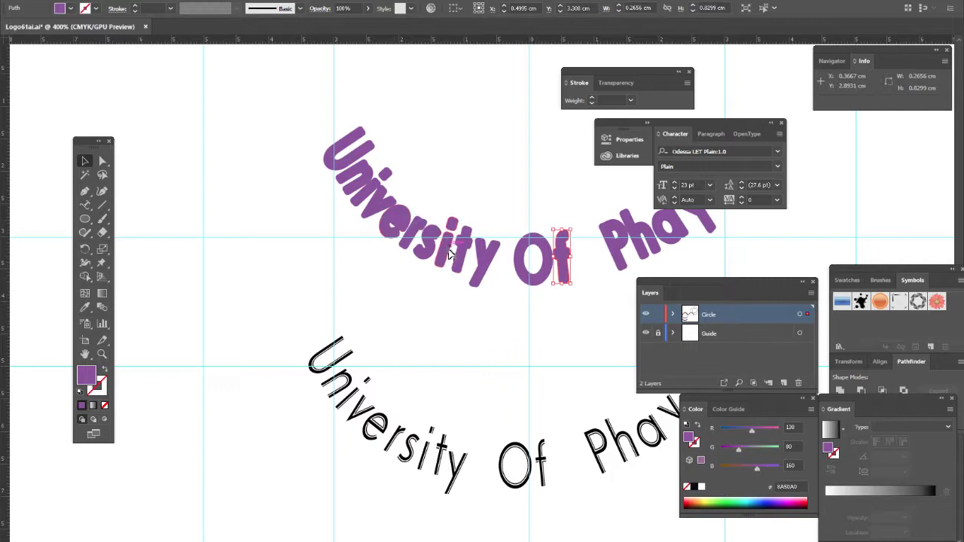
pyautogui.scroll(1, 464, 262)
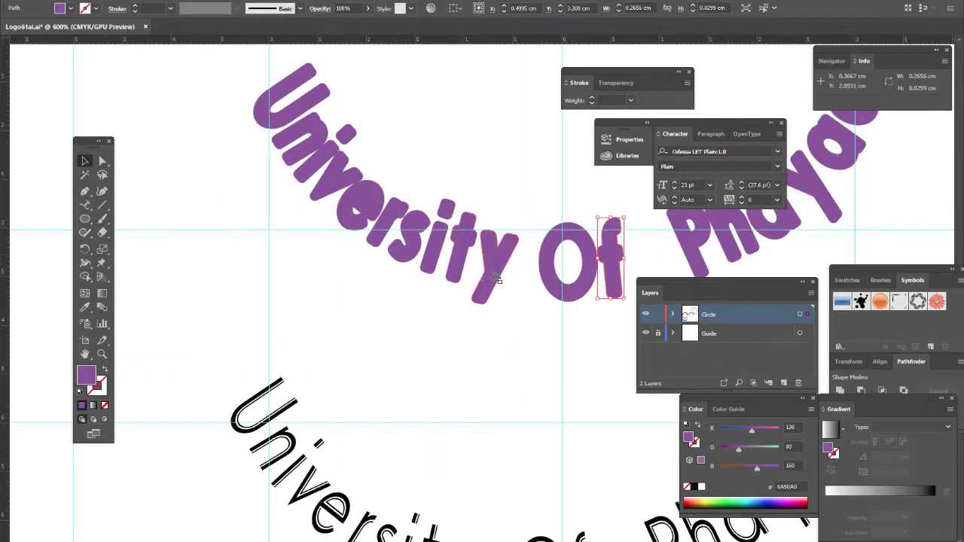
pyautogui.moveTo(496, 277); pyautogui.dragTo(464, 260)
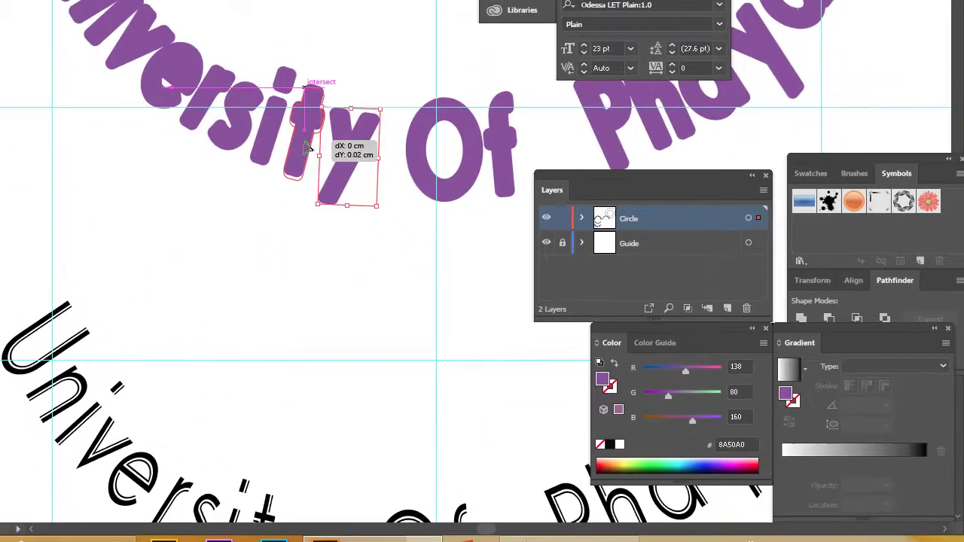
pyautogui.moveTo(309, 148); pyautogui.dragTo(241, 143)
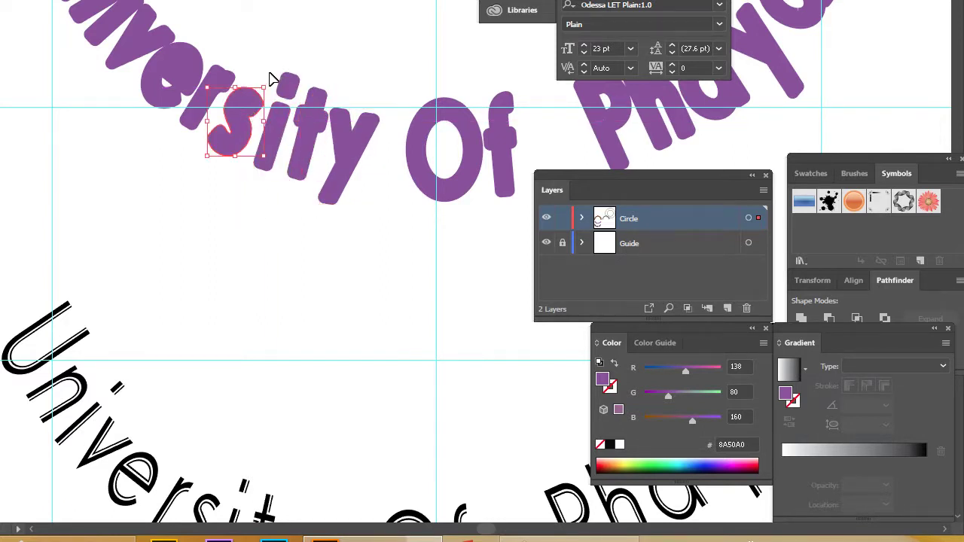
pyautogui.moveTo(267, 78); pyautogui.dragTo(217, 90)
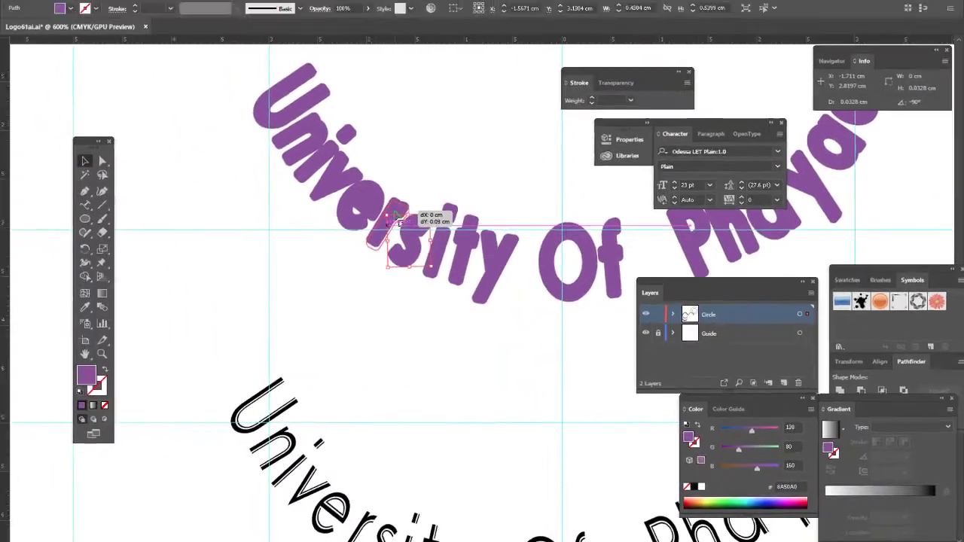
pyautogui.moveTo(395, 213); pyautogui.dragTo(327, 203)
pyautogui.click(307, 230)
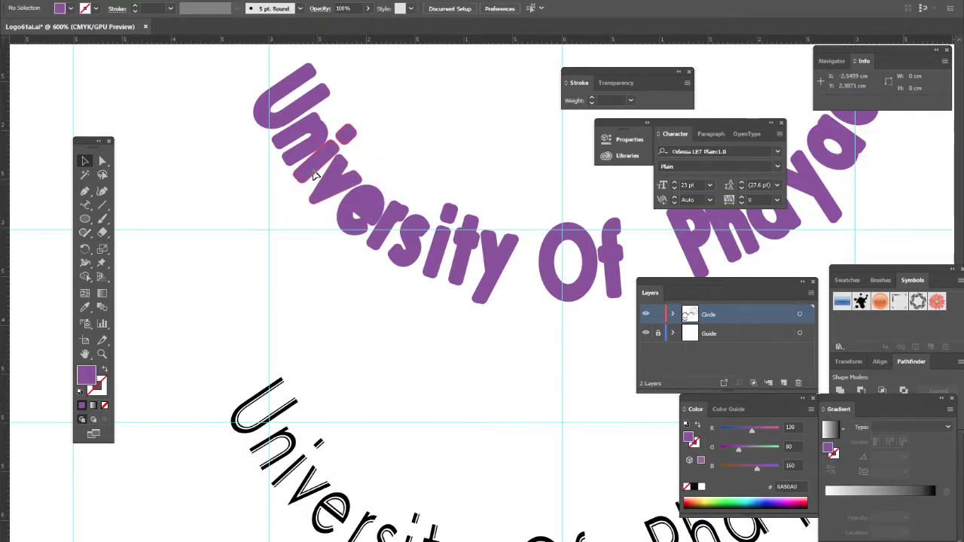
# Move the first purple "i" of "University" slightly toward the "n", away from the "v".
pyautogui.click(339, 173)
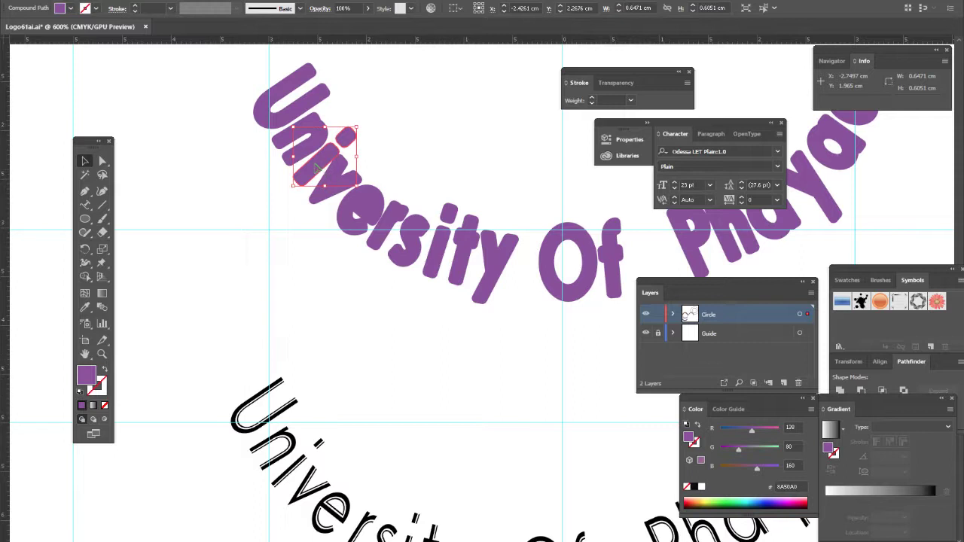
pyautogui.moveTo(317, 166)
pyautogui.mouseDown()
pyautogui.moveTo(334, 155)
pyautogui.moveTo(315, 166)
pyautogui.mouseUp()
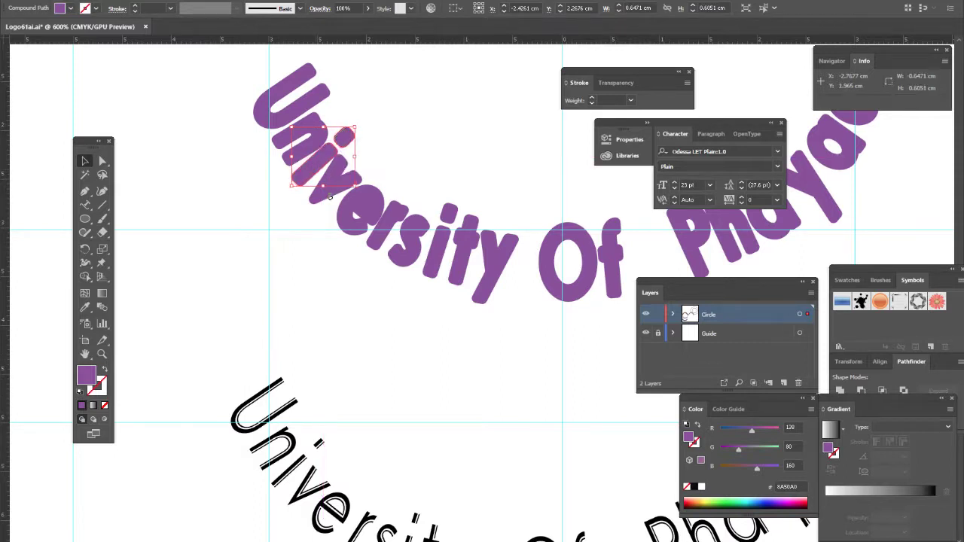
pyautogui.click(423, 324)
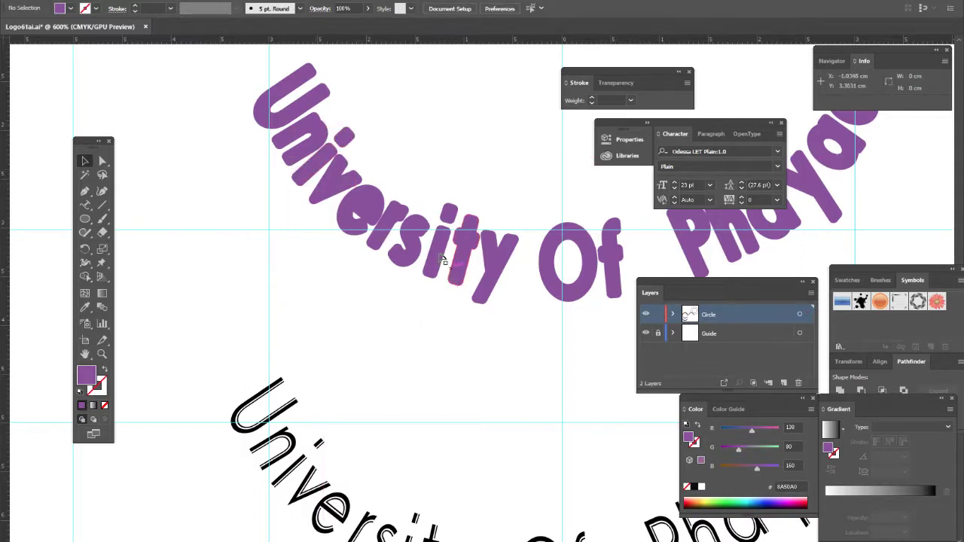
# Set up an inward path offset of -0.05 cm on all the purple "University Of Phayao" lettering with the preview on.
pyautogui.scroll(-1, 476, 200)
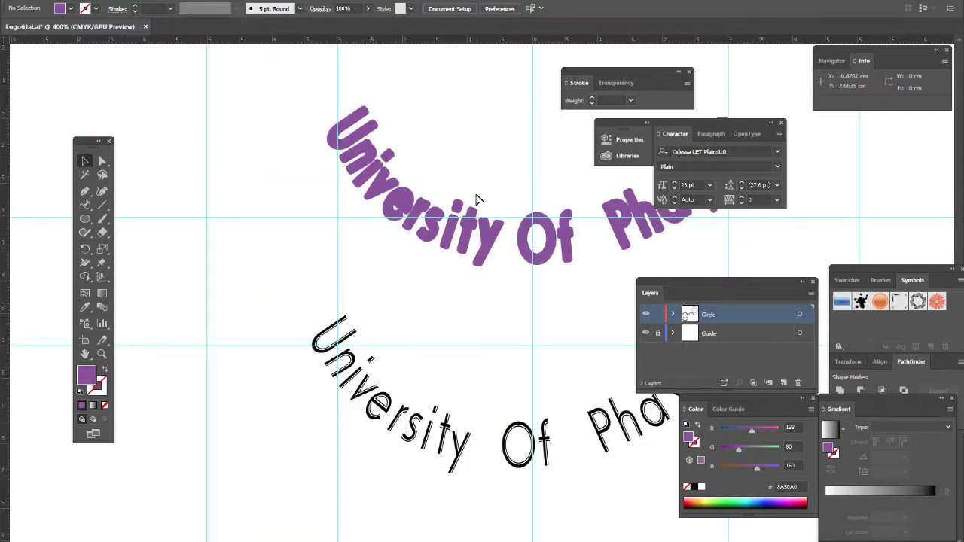
pyautogui.scroll(-1, 476, 199)
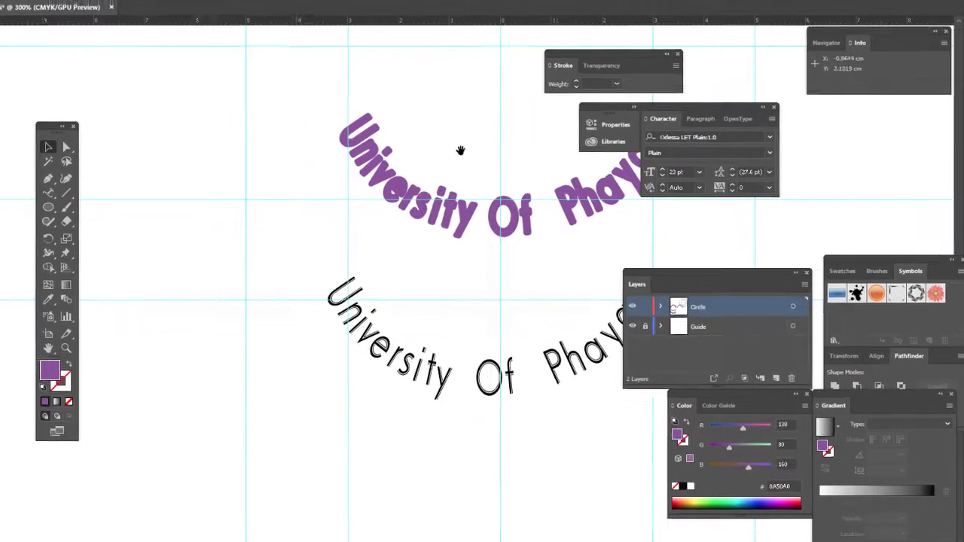
pyautogui.moveTo(460, 151); pyautogui.dragTo(383, 320)
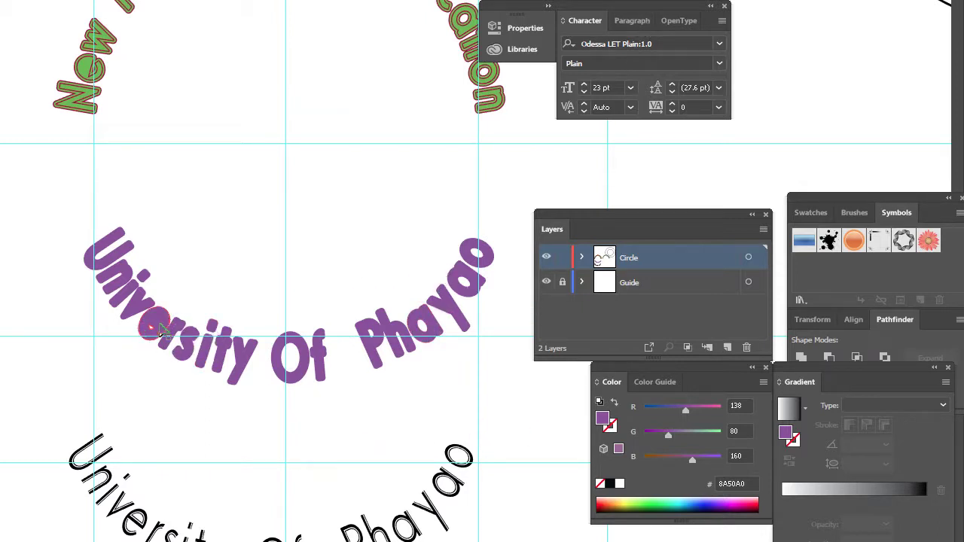
pyautogui.moveTo(50, 187); pyautogui.dragTo(517, 416)
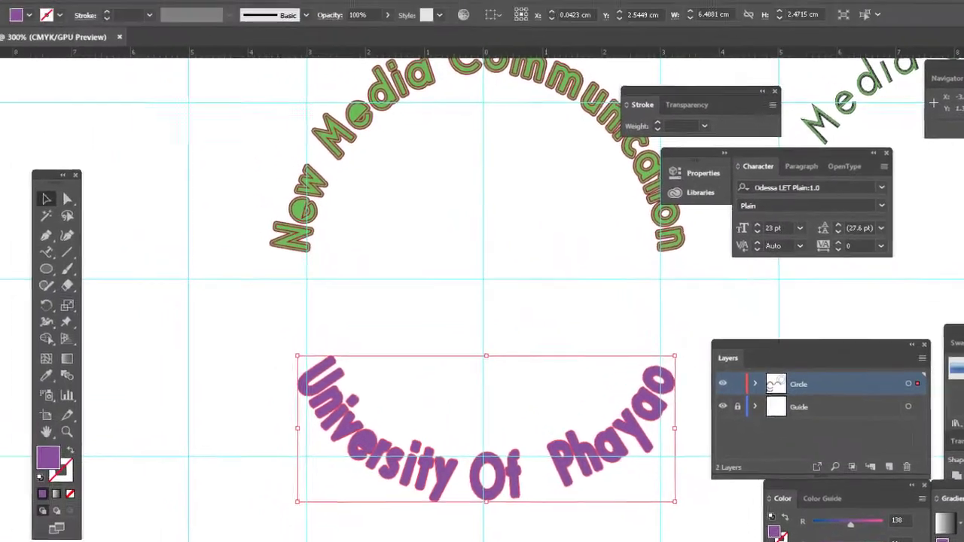
pyautogui.click(65, 10)
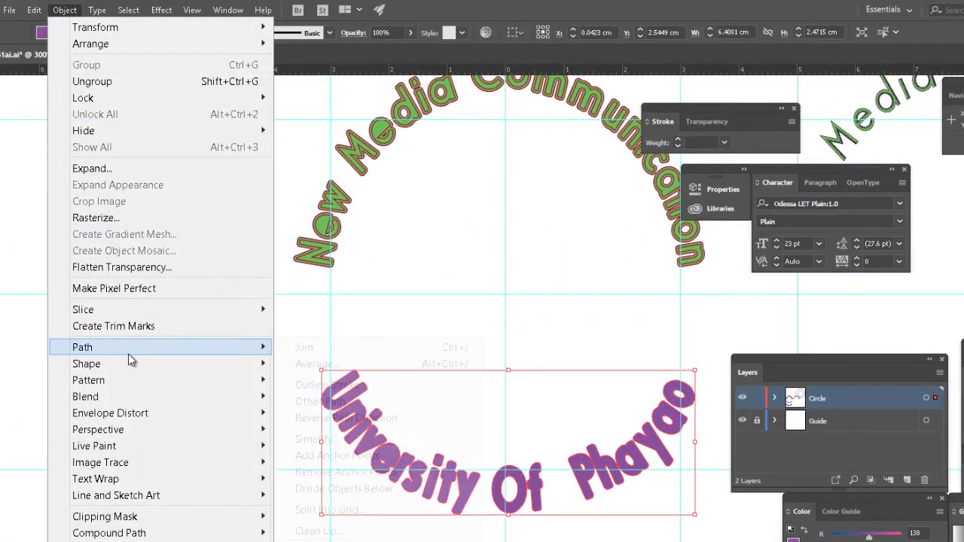
pyautogui.moveTo(129, 349)
pyautogui.click(358, 402)
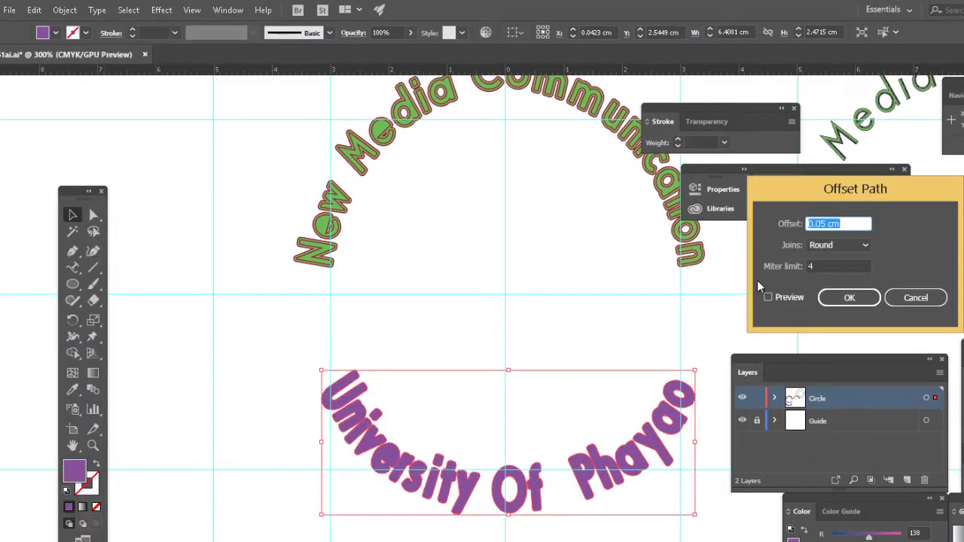
pyautogui.click(769, 297)
pyautogui.click(807, 225)
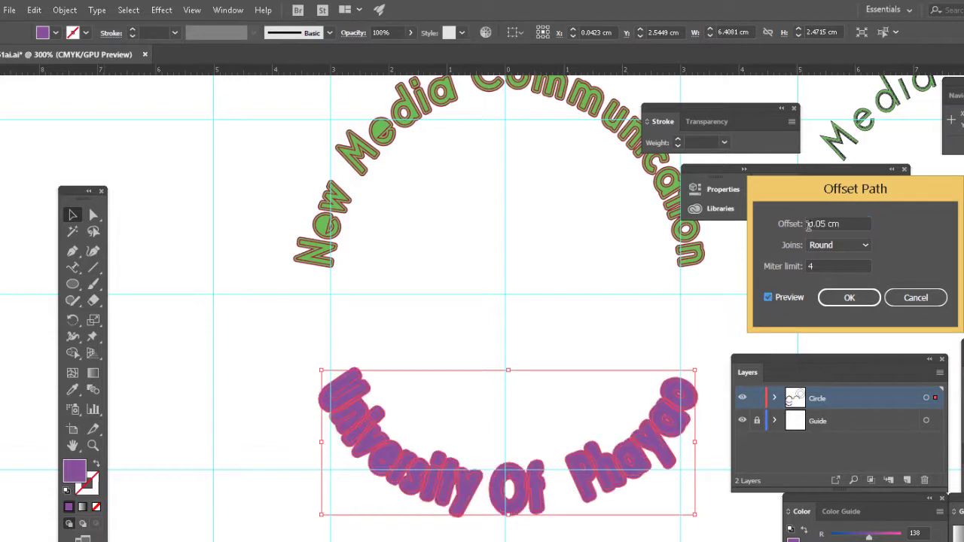
pyautogui.click(809, 224)
pyautogui.write('-')
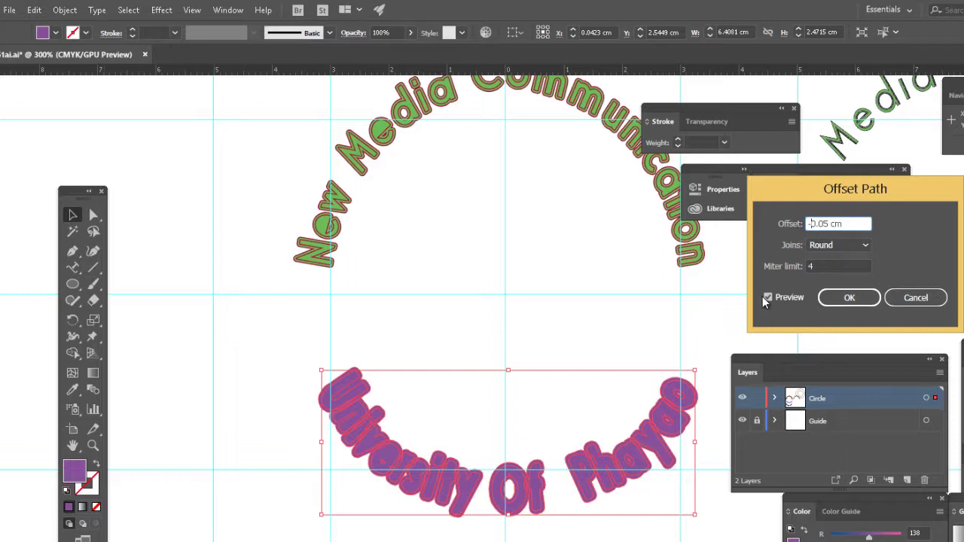
pyautogui.click(768, 298)
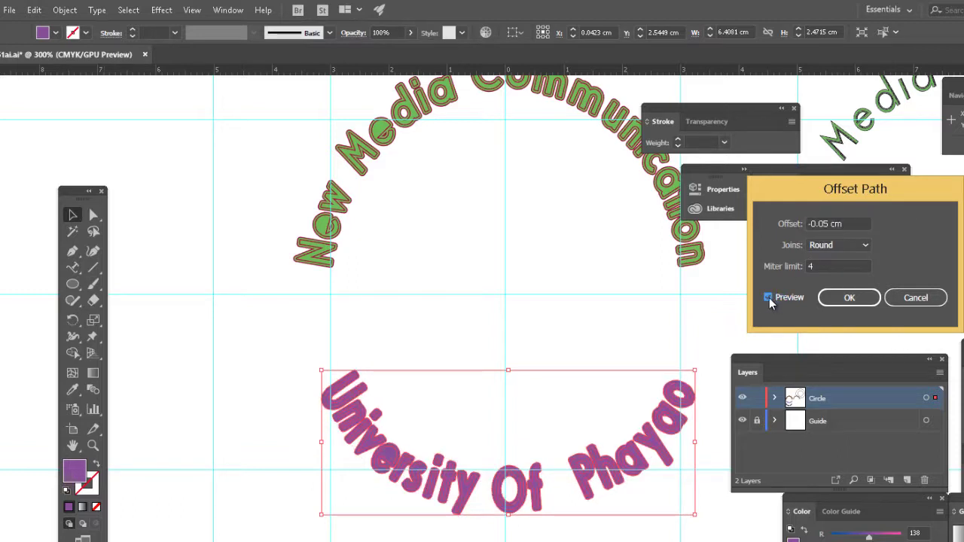
# Set the offset joins to Miter and apply the path offset to the lettering.
pyautogui.click(851, 245)
pyautogui.click(849, 257)
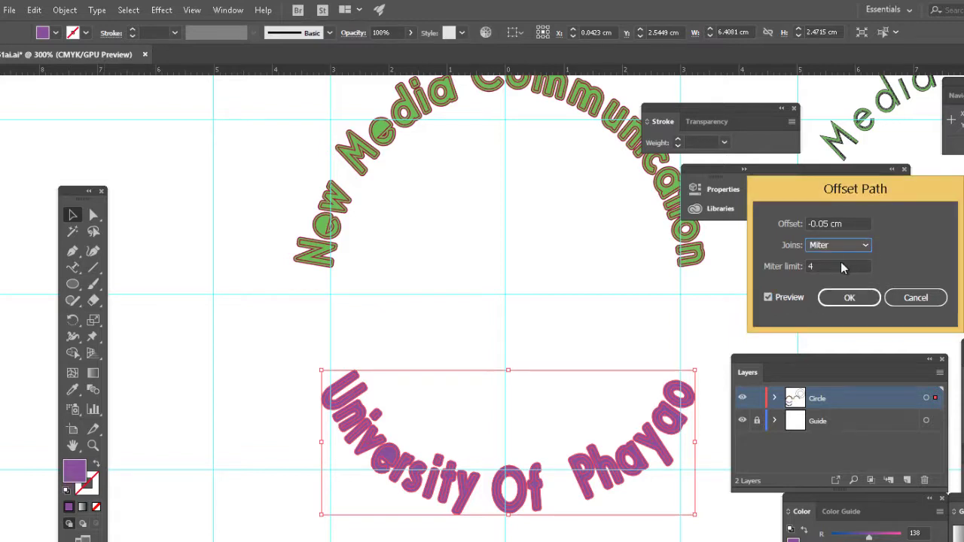
pyautogui.click(776, 299)
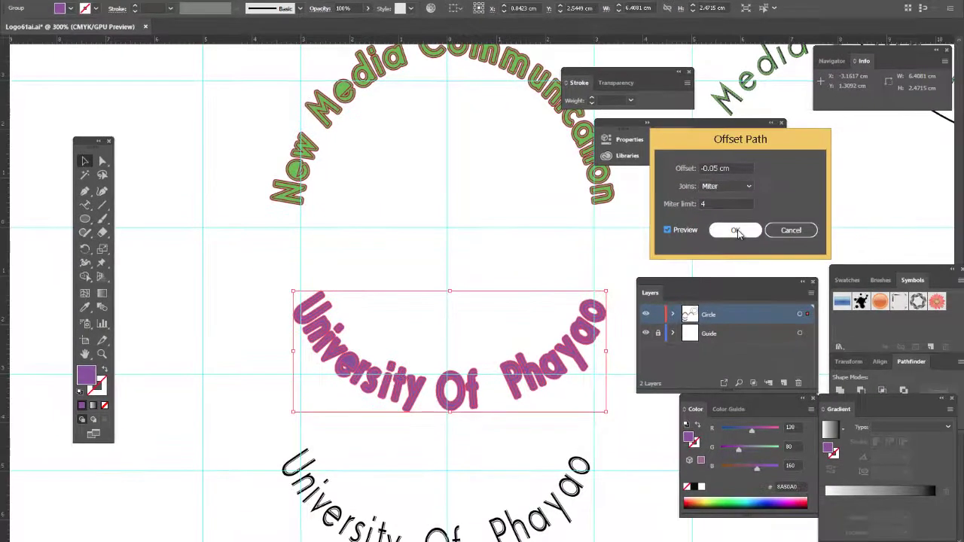
pyautogui.click(849, 297)
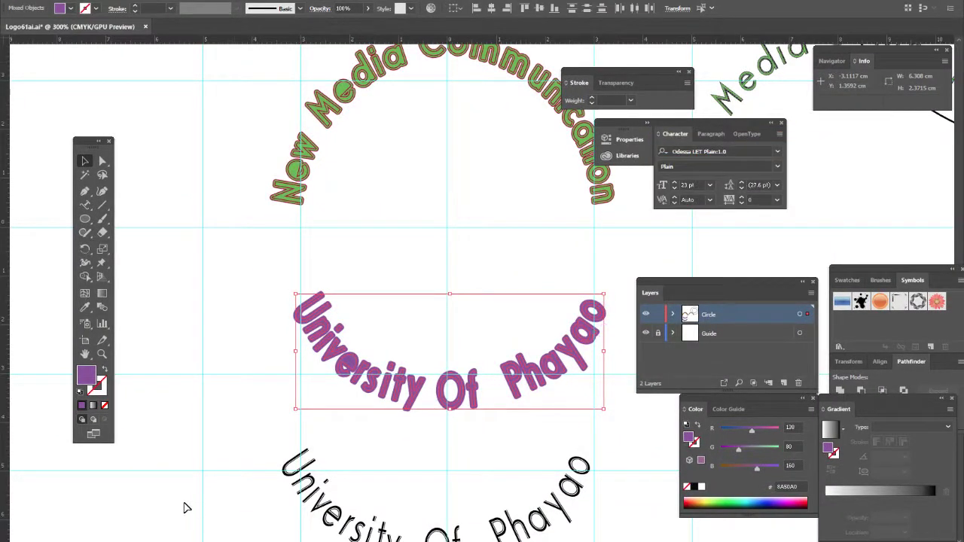
# Recolour the offset inner letters of "University Of Phayao" with the orange fill CC9340.
pyautogui.doubleClick(94, 381)
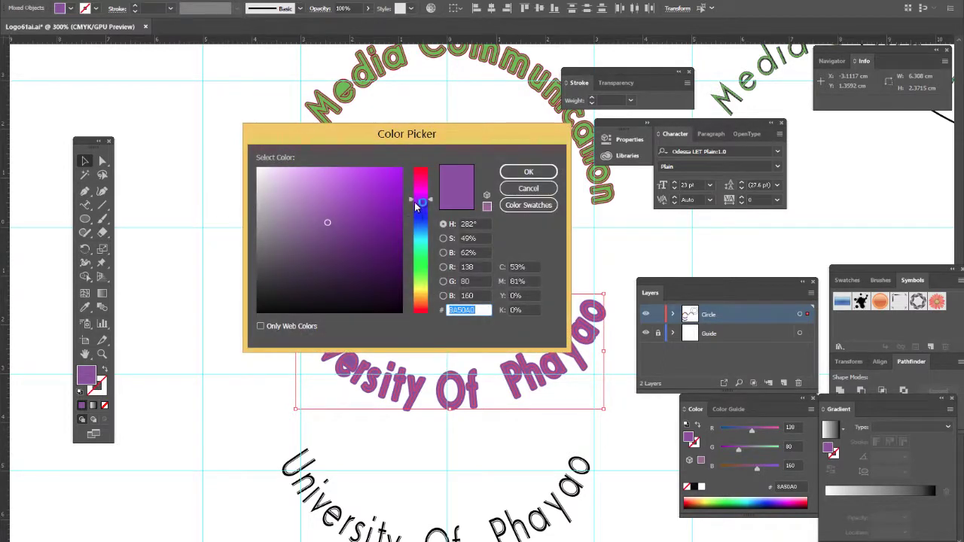
pyautogui.click(420, 291)
pyautogui.moveTo(389, 191); pyautogui.dragTo(374, 216)
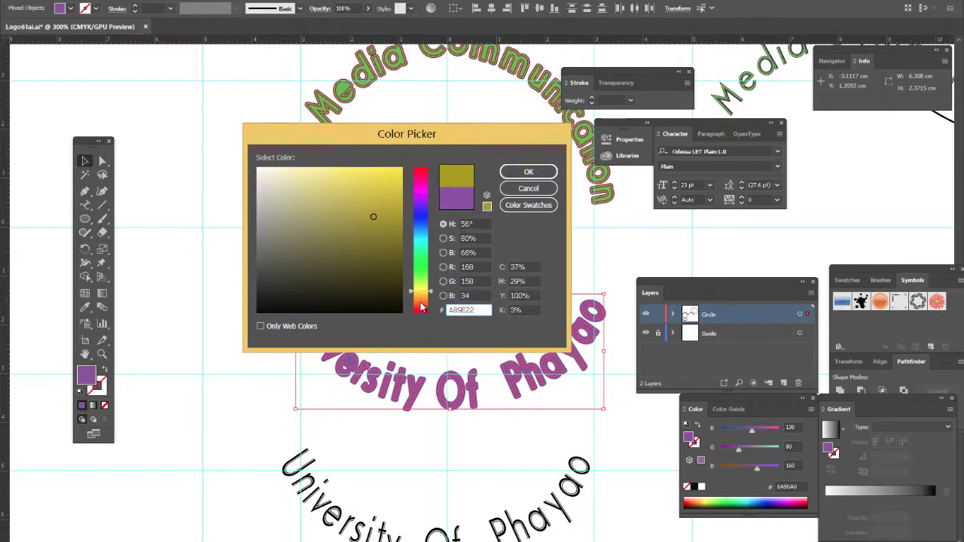
pyautogui.click(422, 295)
pyautogui.click(372, 225)
pyautogui.click(421, 298)
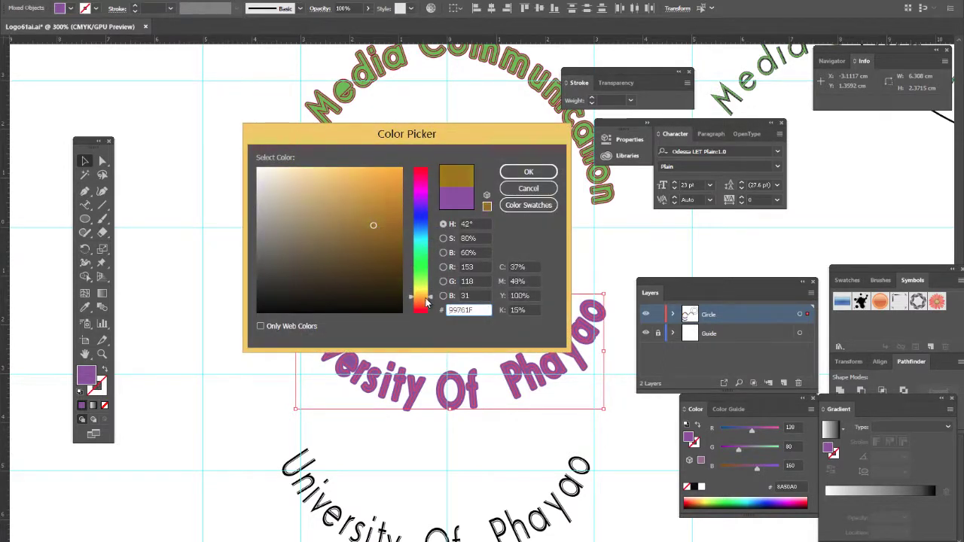
pyautogui.click(373, 215)
pyautogui.moveTo(401, 209)
pyautogui.mouseDown()
pyautogui.moveTo(340, 175)
pyautogui.moveTo(344, 194)
pyautogui.moveTo(360, 195)
pyautogui.mouseUp()
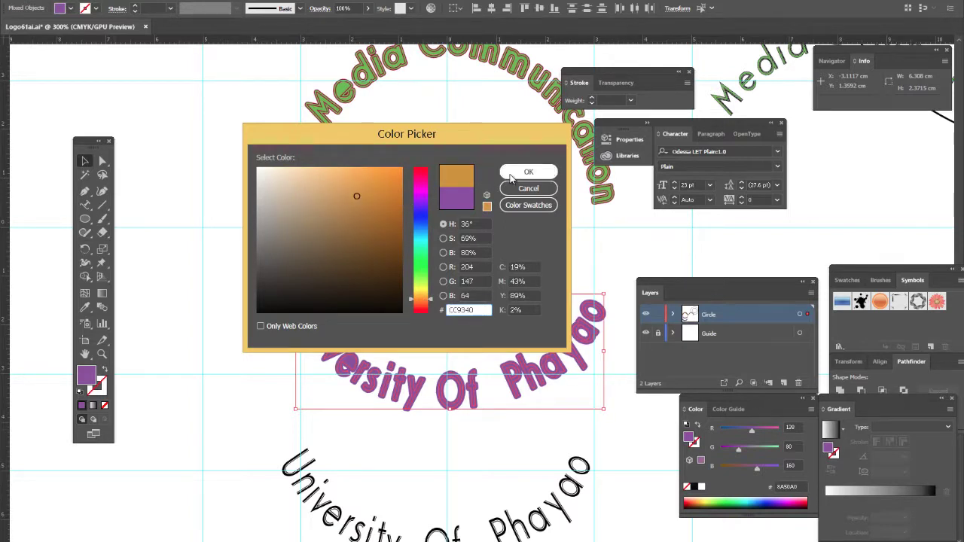
pyautogui.click(528, 172)
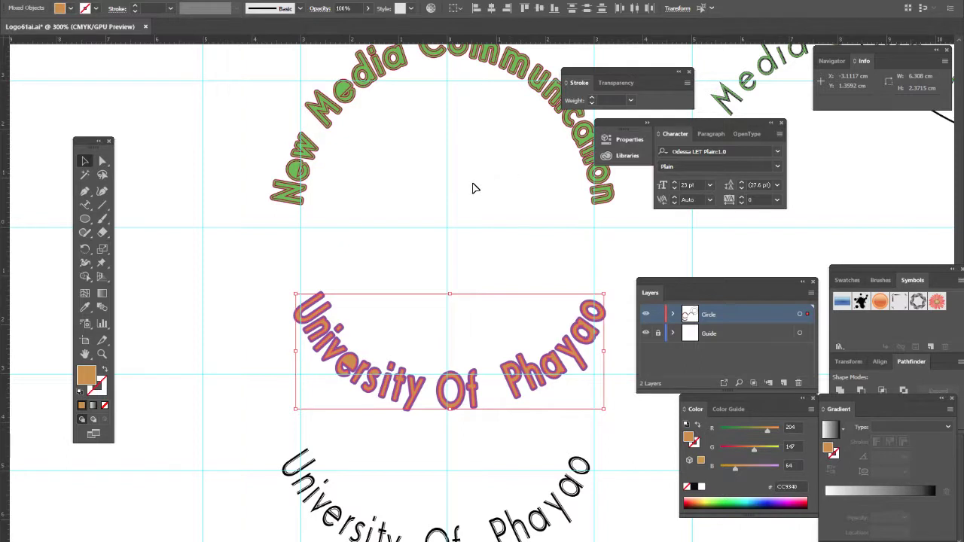
pyautogui.click(101, 390)
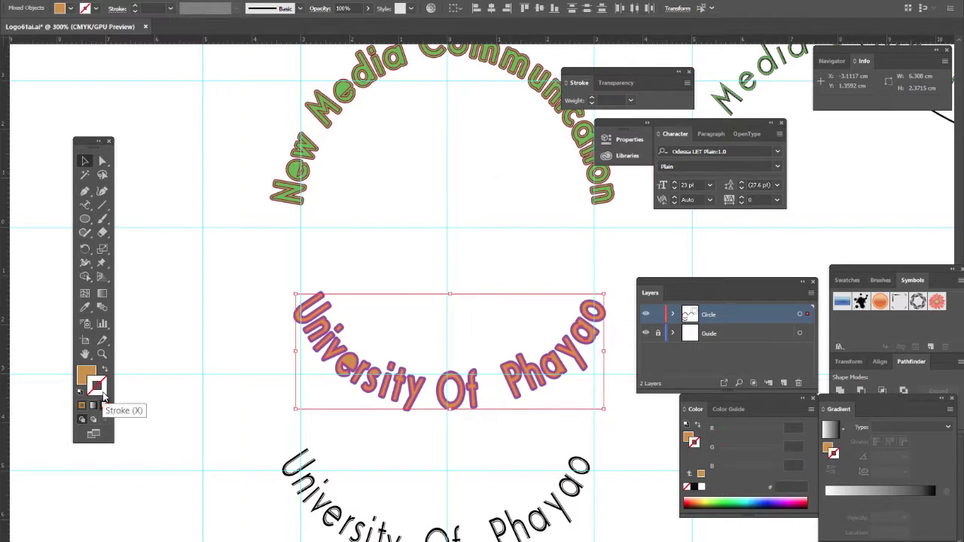
pyautogui.click(80, 393)
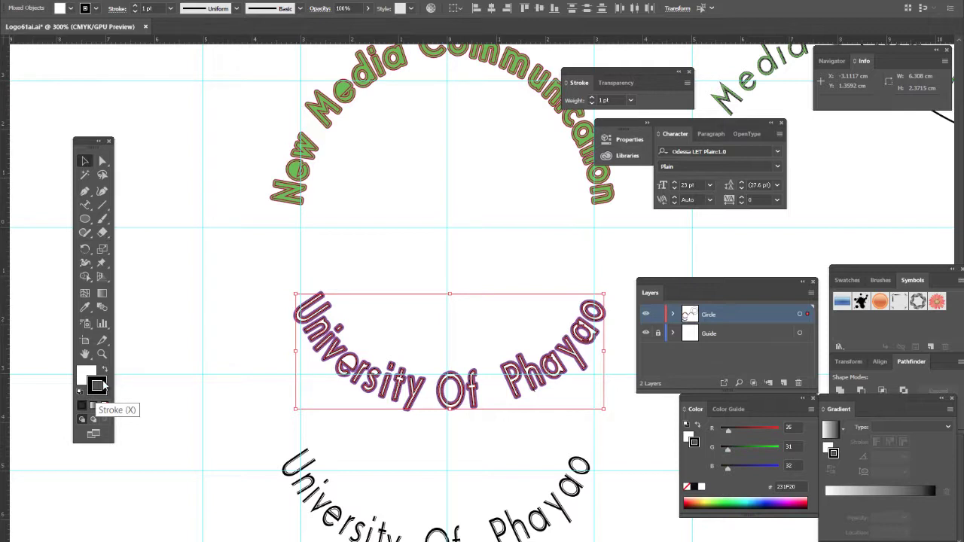
pyautogui.hotkey('ctrl', 'z')
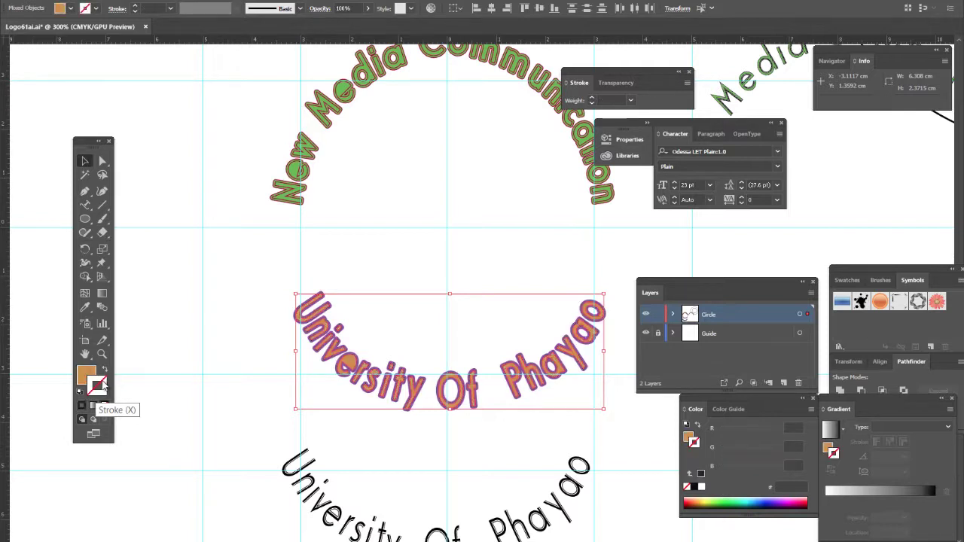
# Give the orange inner letters of "University Of Phayao" a near-black stroke, 070707, and deselect them.
pyautogui.doubleClick(103, 384)
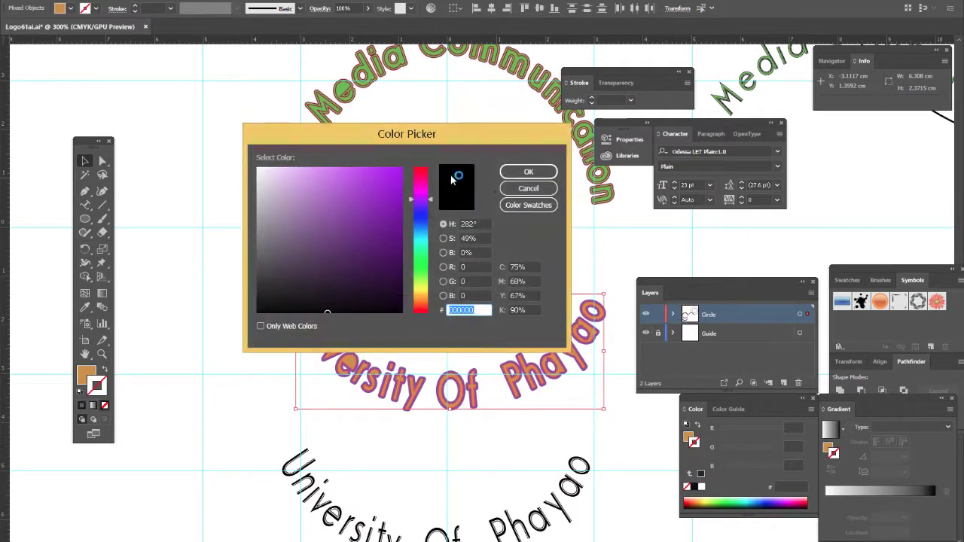
pyautogui.click(528, 172)
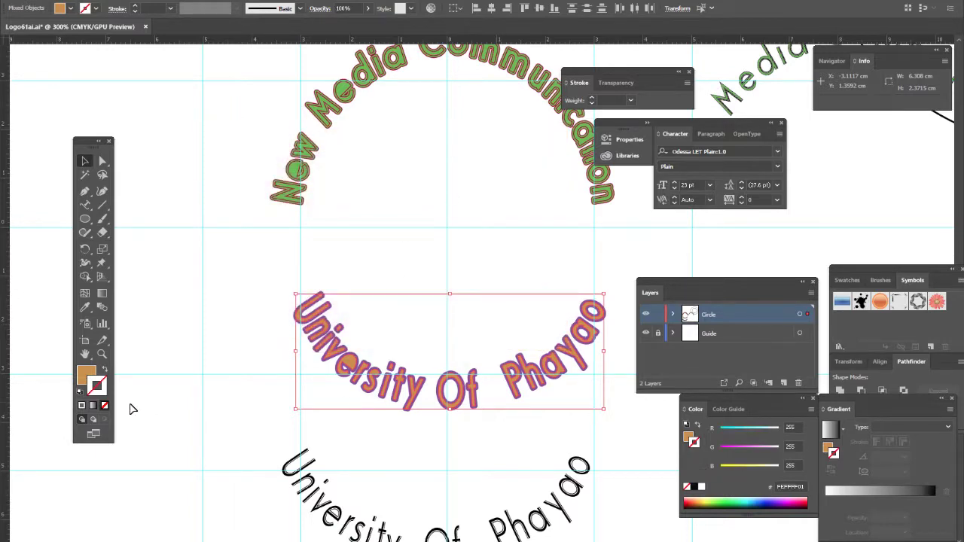
pyautogui.doubleClick(102, 389)
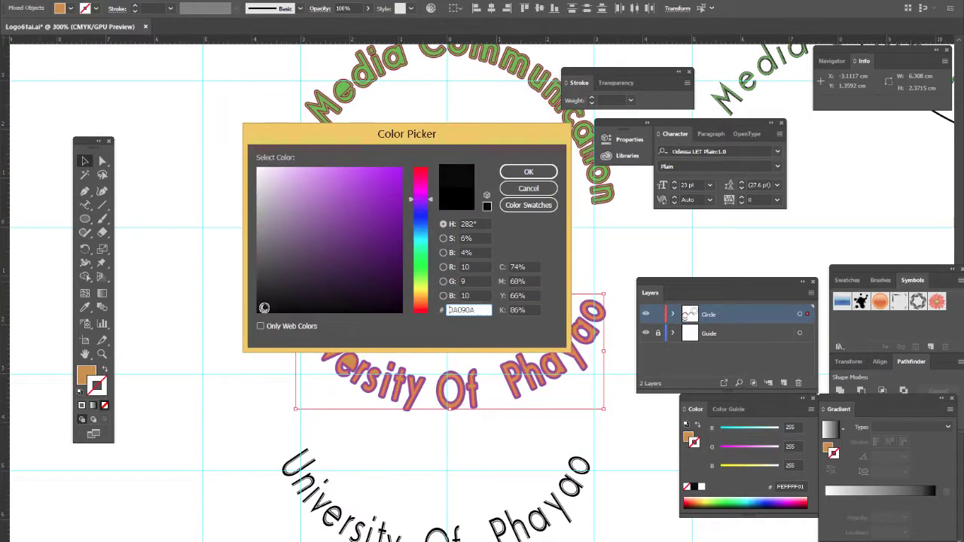
pyautogui.click(528, 171)
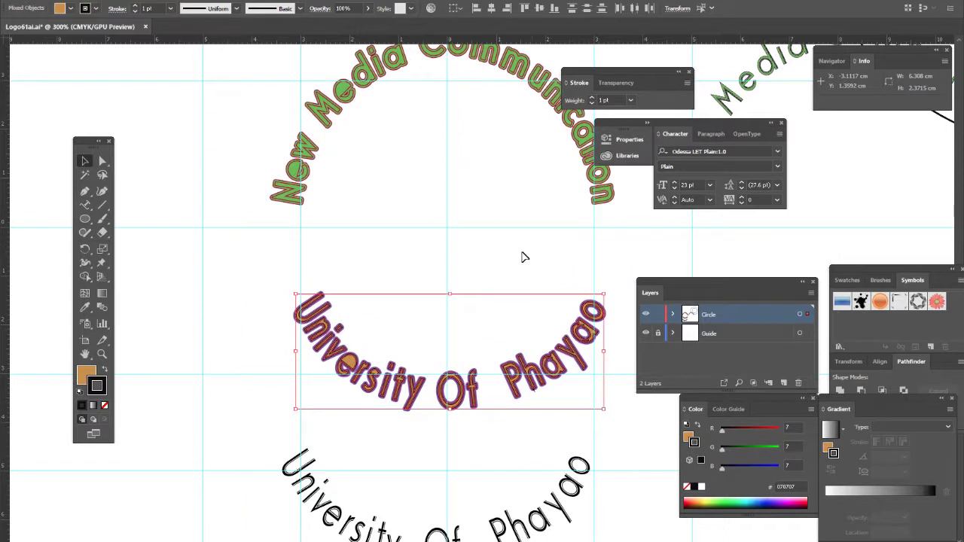
pyautogui.click(221, 431)
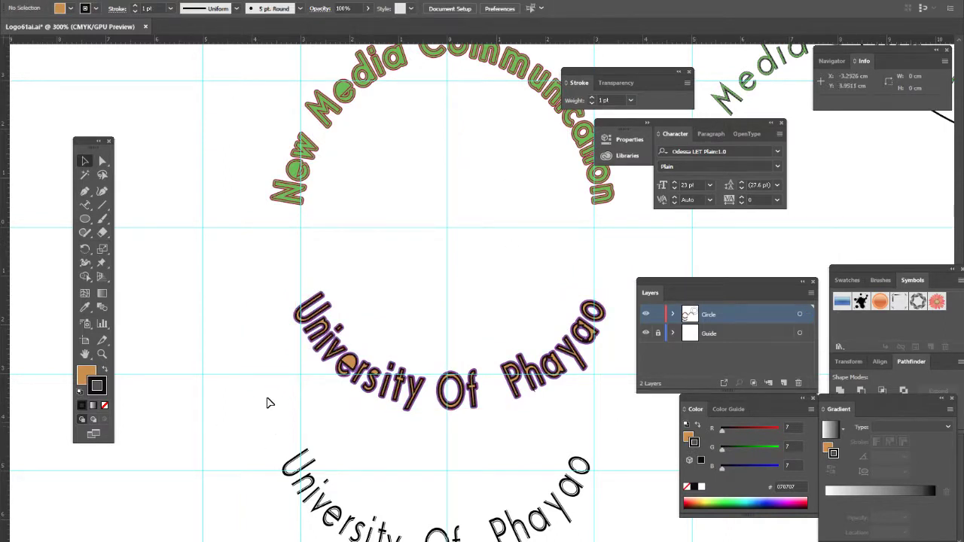
# Set the stroke weight of the "University Of Phayao" lettering group to 0.75 pt and deselect it.
pyautogui.click(341, 349)
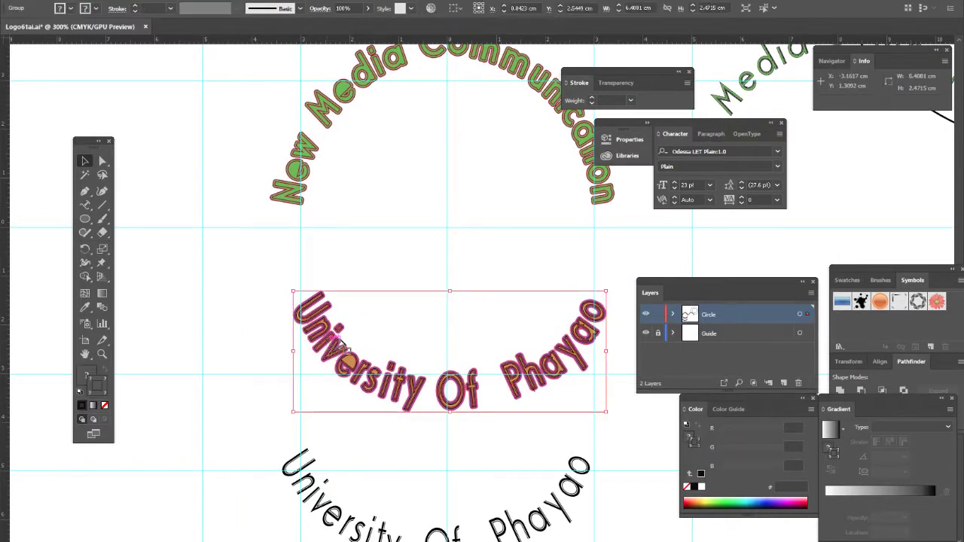
pyautogui.click(622, 101)
pyautogui.click(631, 103)
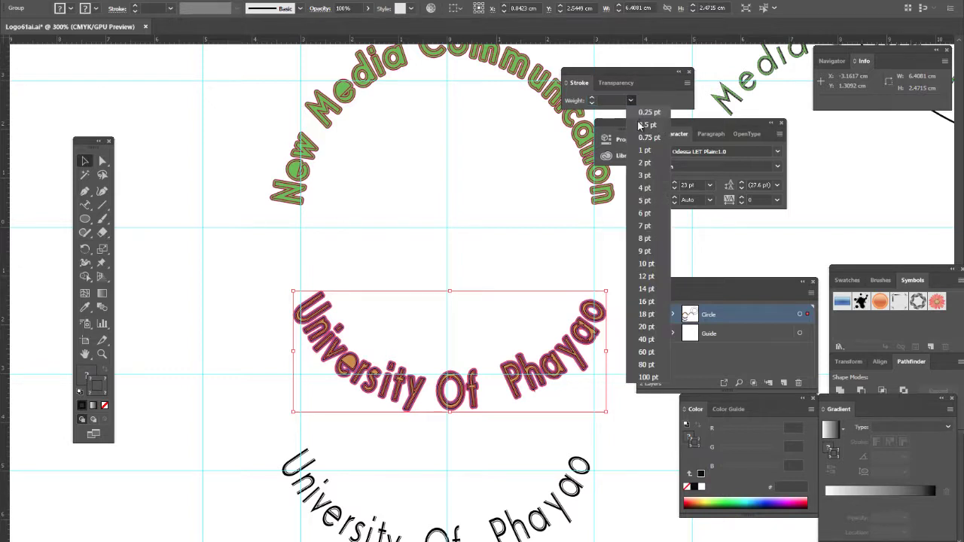
pyautogui.click(639, 136)
pyautogui.click(415, 233)
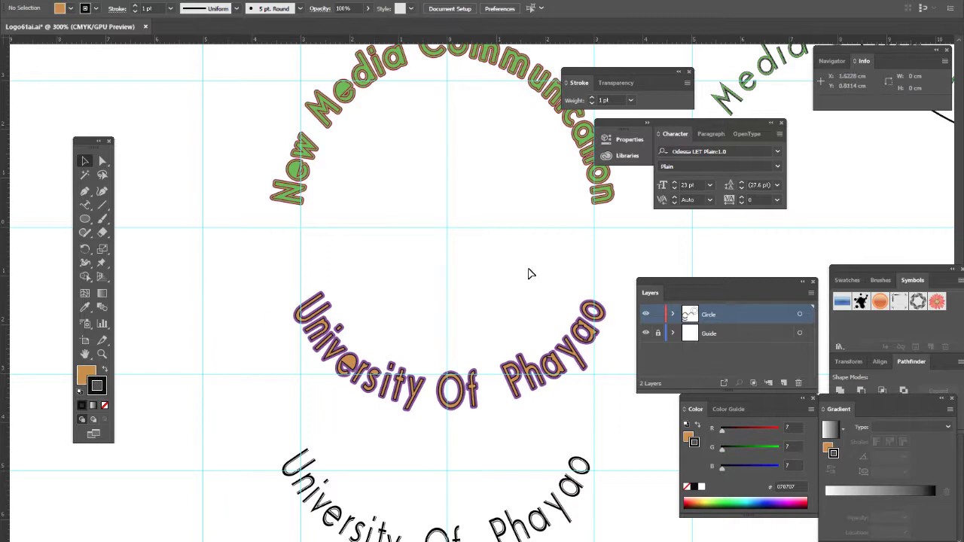
# Move the spare thin "University Of Phayao" and "New Media Communication" texts away from the coloured lettering, shifting the Color and Layers panels clear.
pyautogui.scroll(-2, 474, 345)
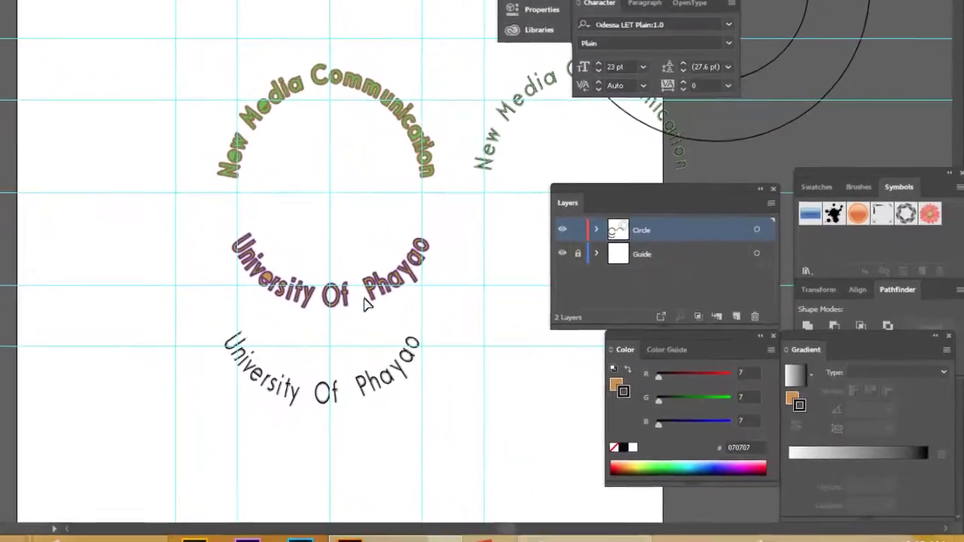
pyautogui.click(437, 449)
pyautogui.moveTo(305, 395); pyautogui.dragTo(575, 447)
pyautogui.moveTo(532, 124); pyautogui.dragTo(550, 244)
pyautogui.moveTo(524, 96); pyautogui.dragTo(100, 280)
pyautogui.moveTo(695, 329); pyautogui.dragTo(74, 104)
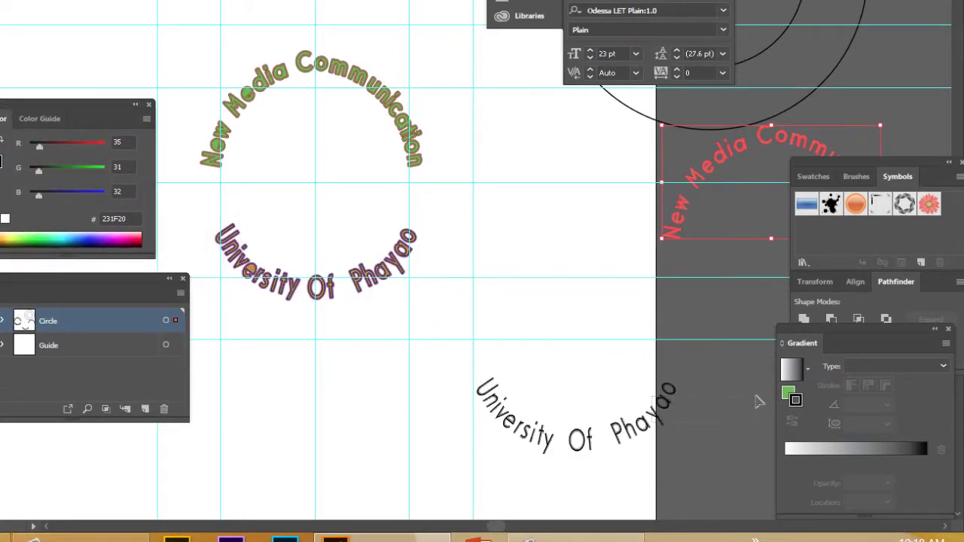
pyautogui.moveTo(585, 443); pyautogui.dragTo(775, 357)
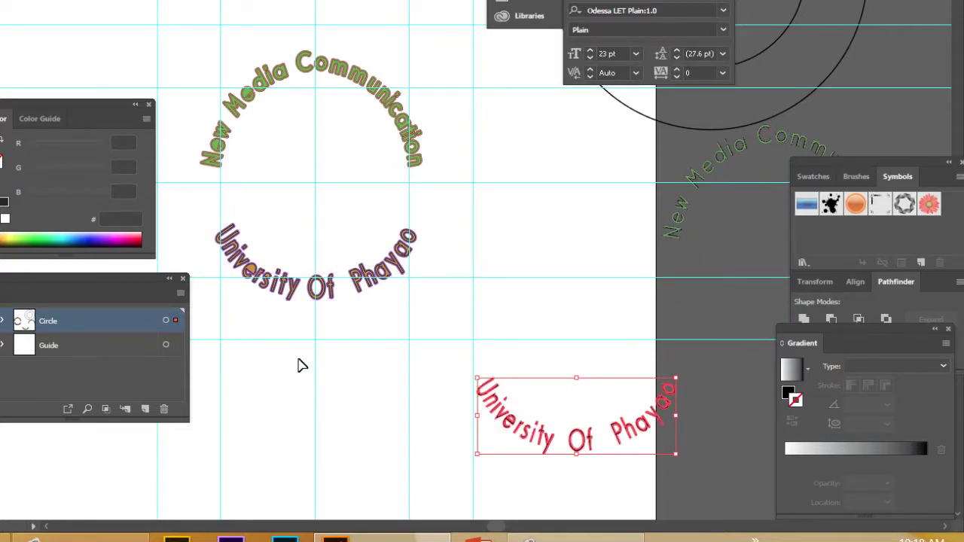